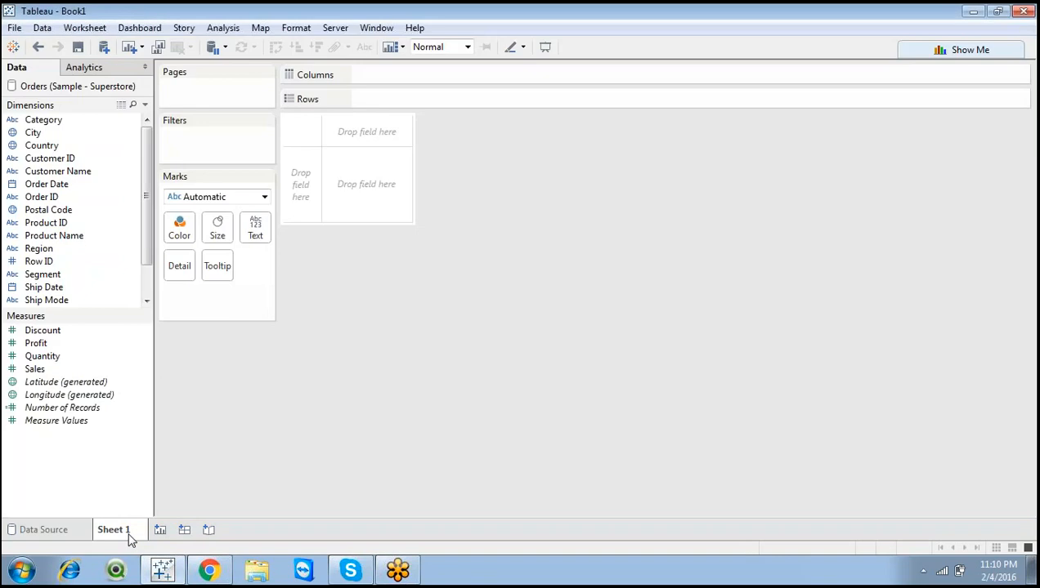
Build a pie chart of Sales by Category on Sheet 1
left_click_drag(59, 121, 413, 102)
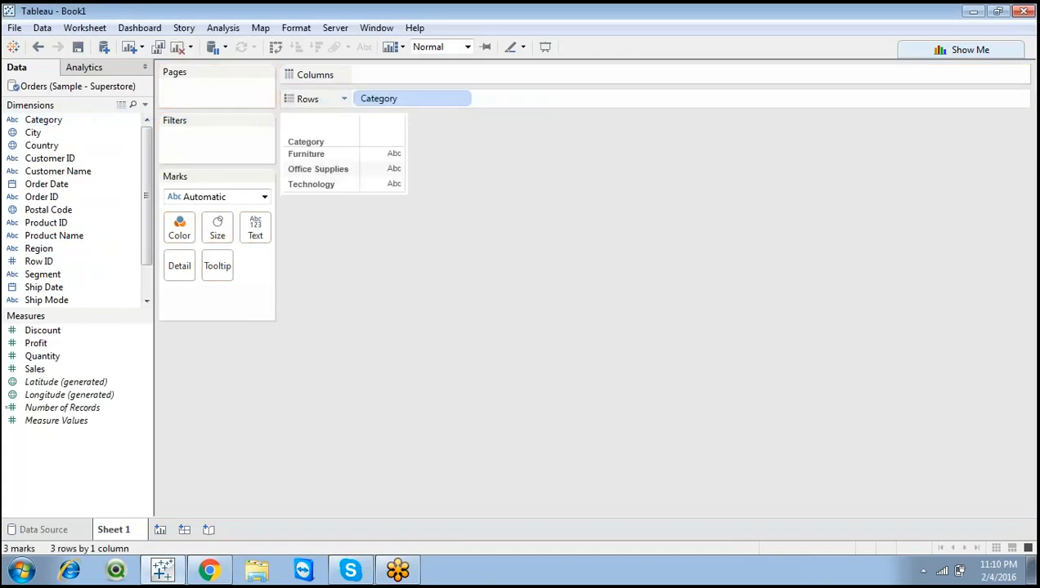
left_click_drag(56, 317, 55, 348)
double_click(51, 404)
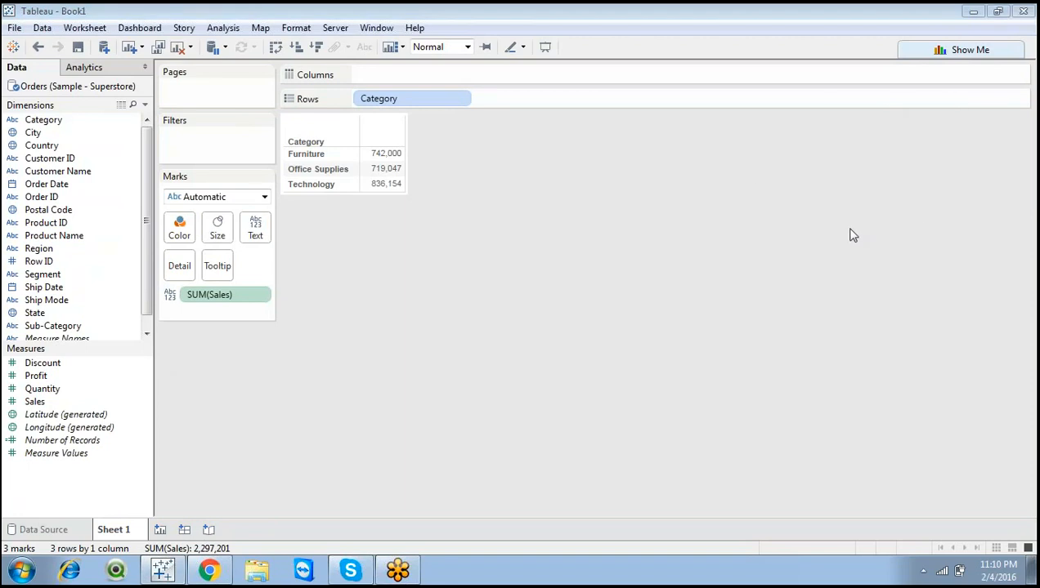
left_click(966, 50)
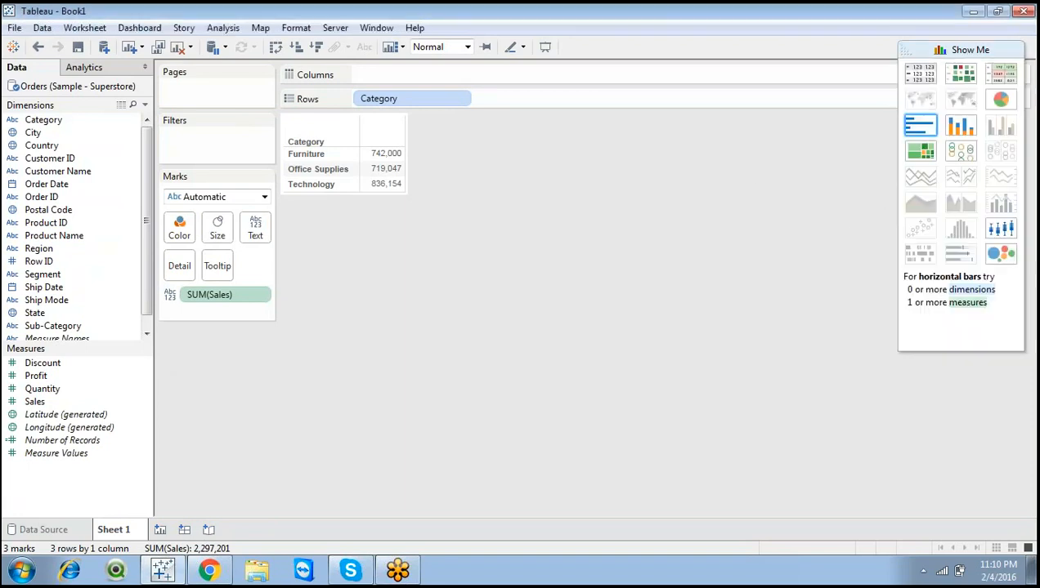
left_click(999, 101)
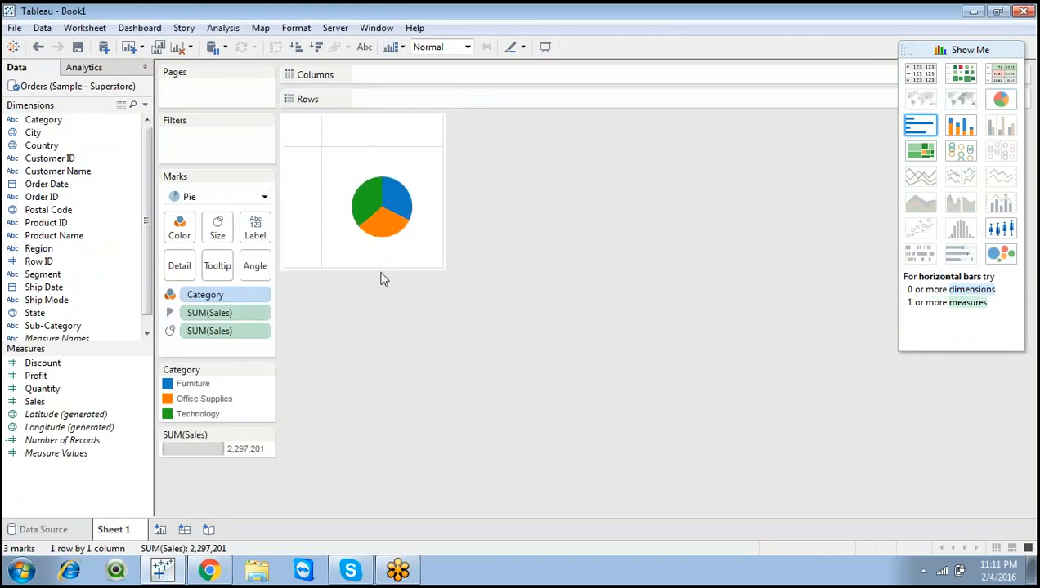
Add a second blank worksheet to the workbook
left_click(162, 531)
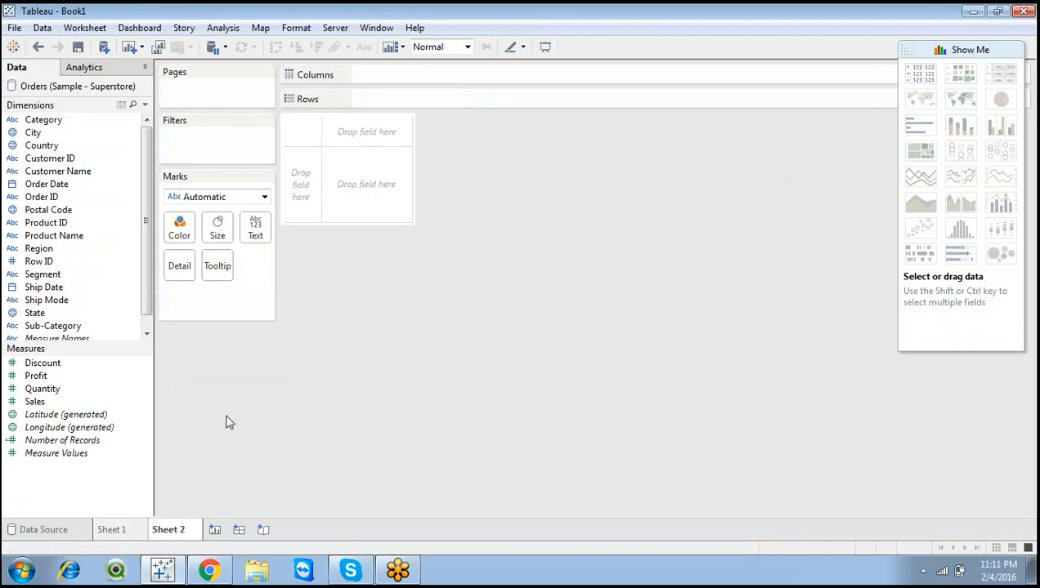
scroll(156, 304, "down", 1)
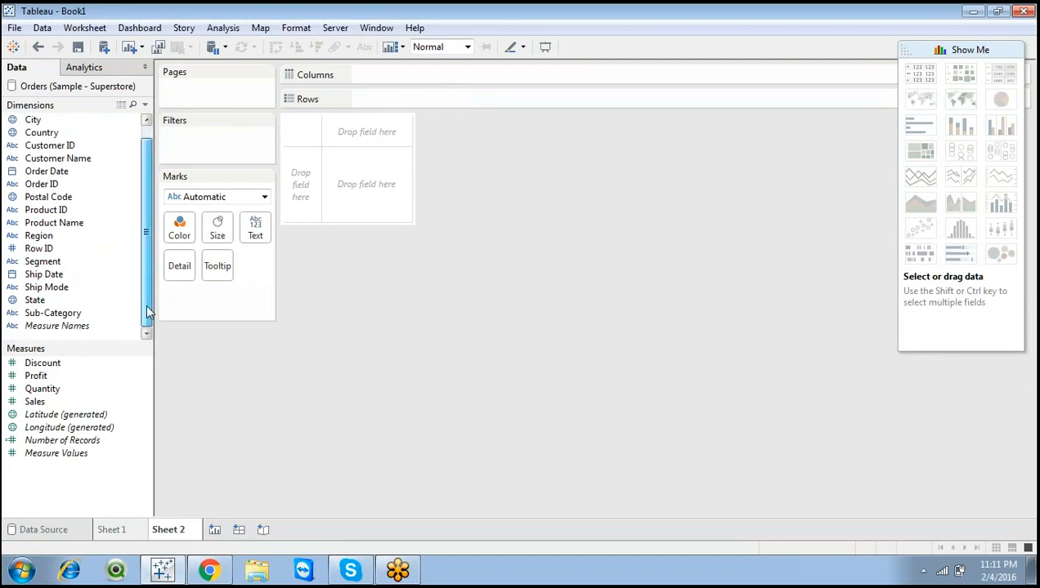
Review the action types that can be added to Sheet 2, and leave without adding one
left_click(97, 29)
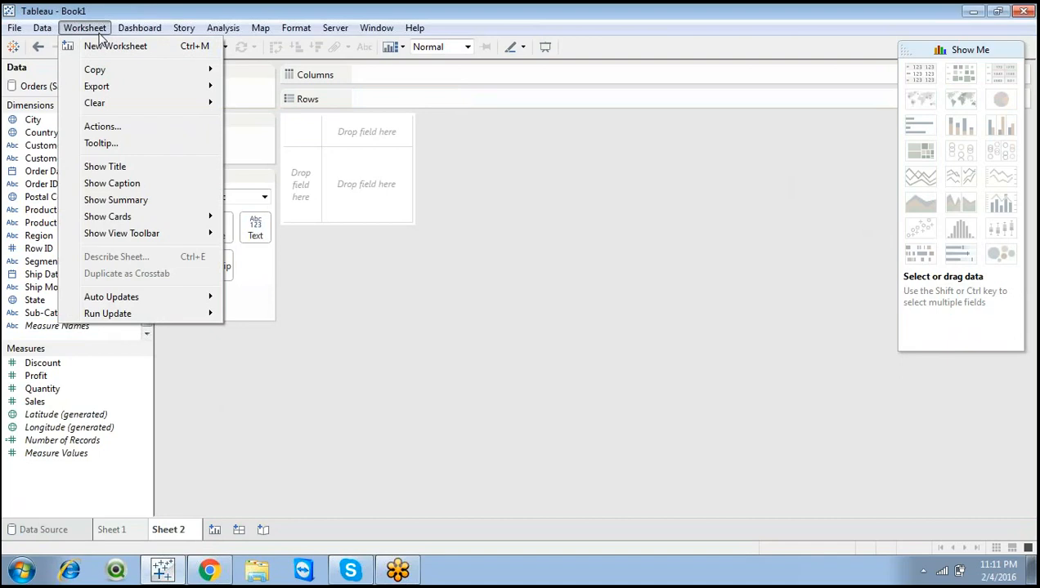
left_click(110, 127)
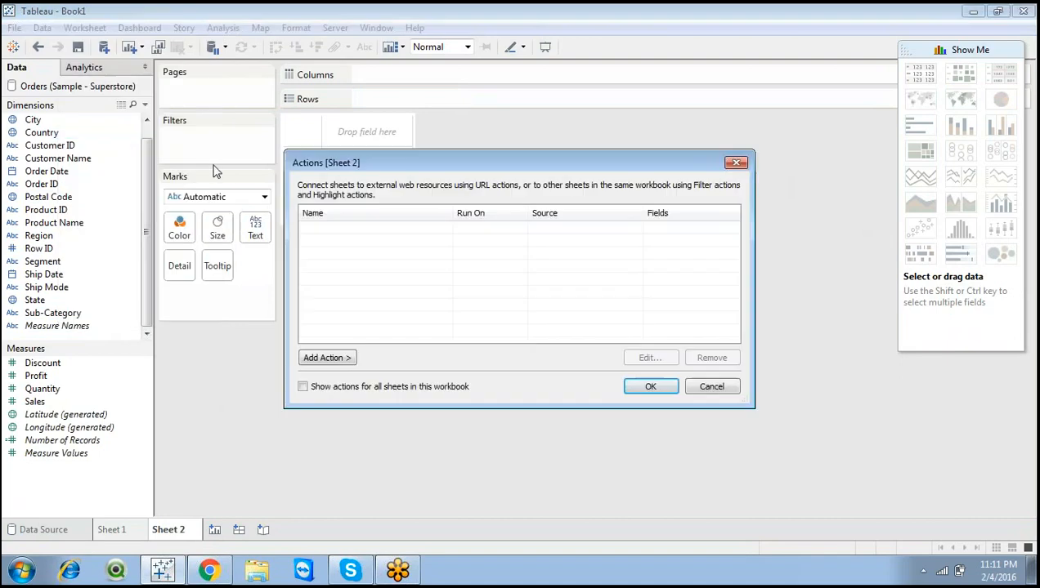
left_click(329, 358)
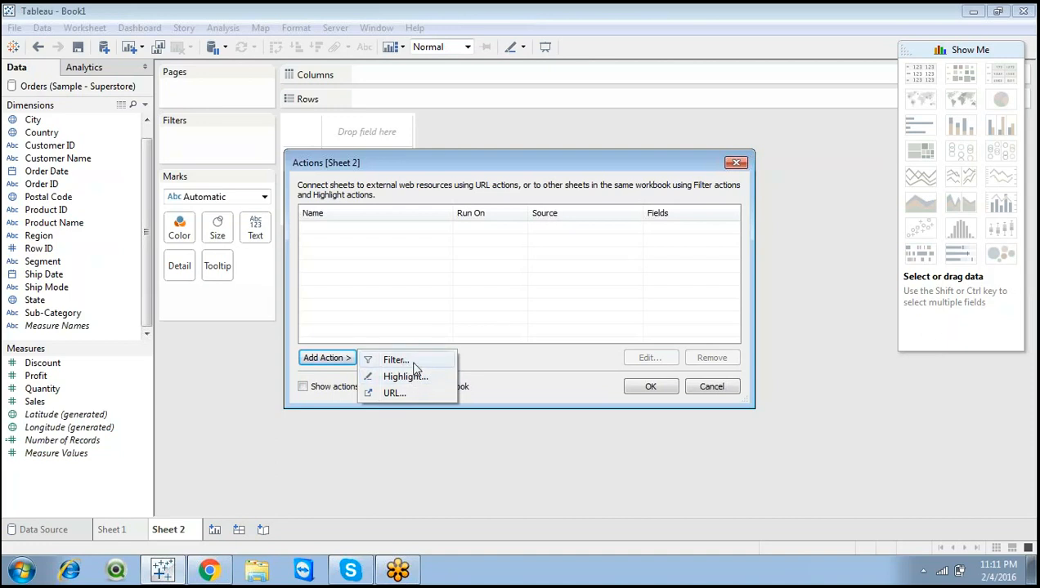
left_click(699, 393)
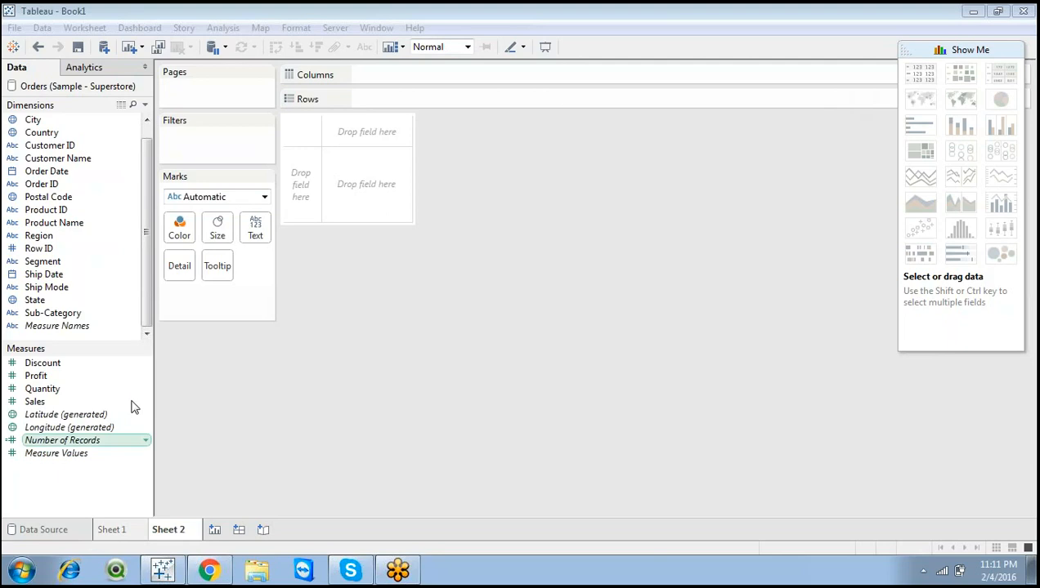
left_click(144, 223)
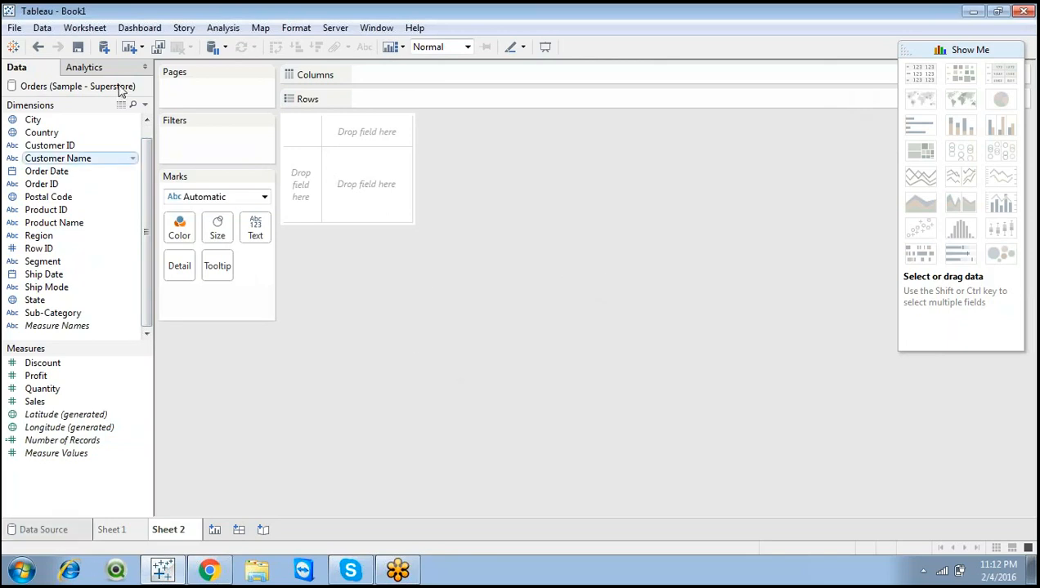
Search the computer for "country data" and open the Country Data workbook in Excel
left_click(21, 570)
left_click(90, 531)
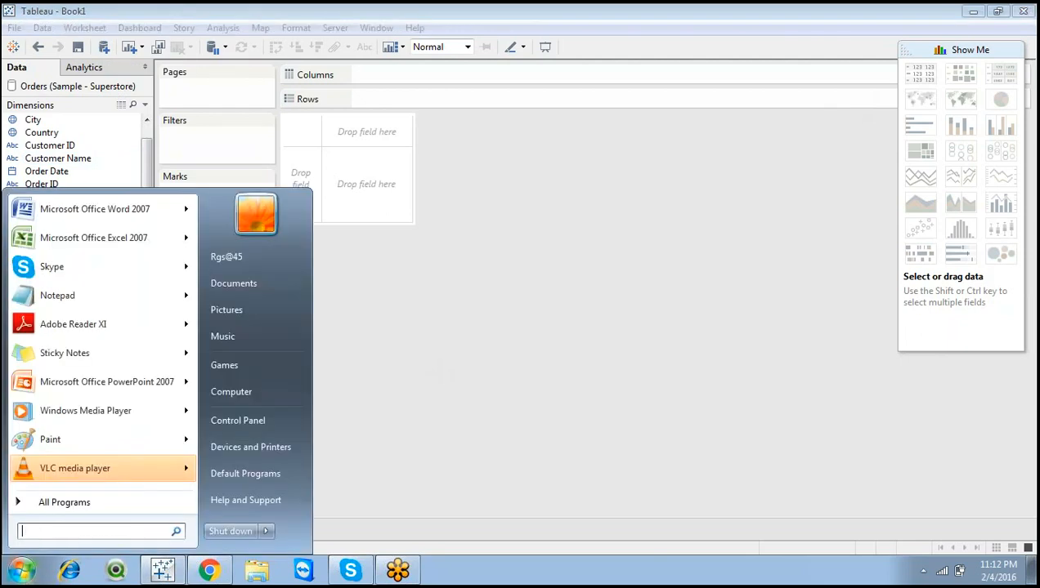
type("country")
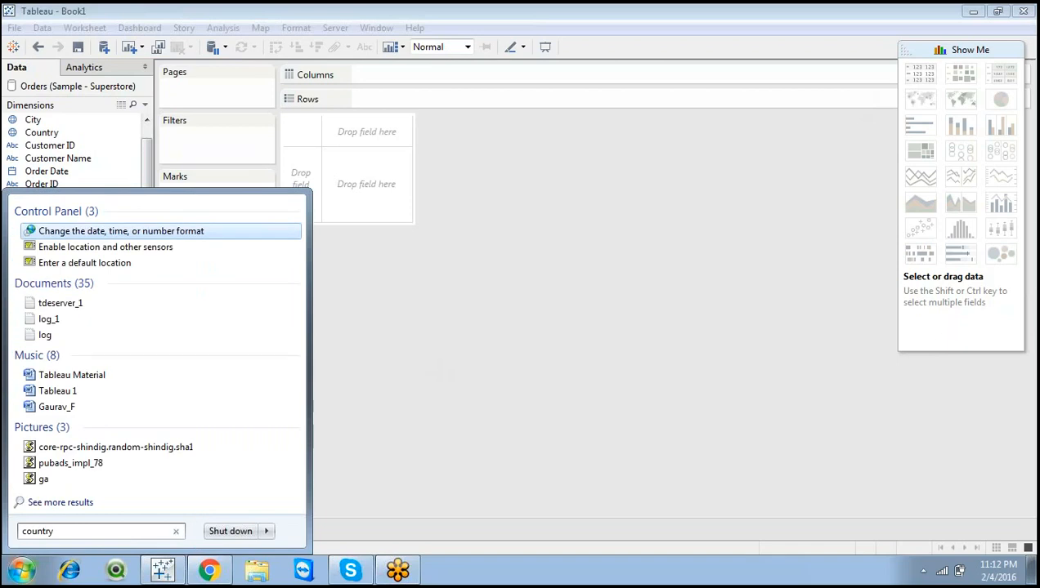
type(" data")
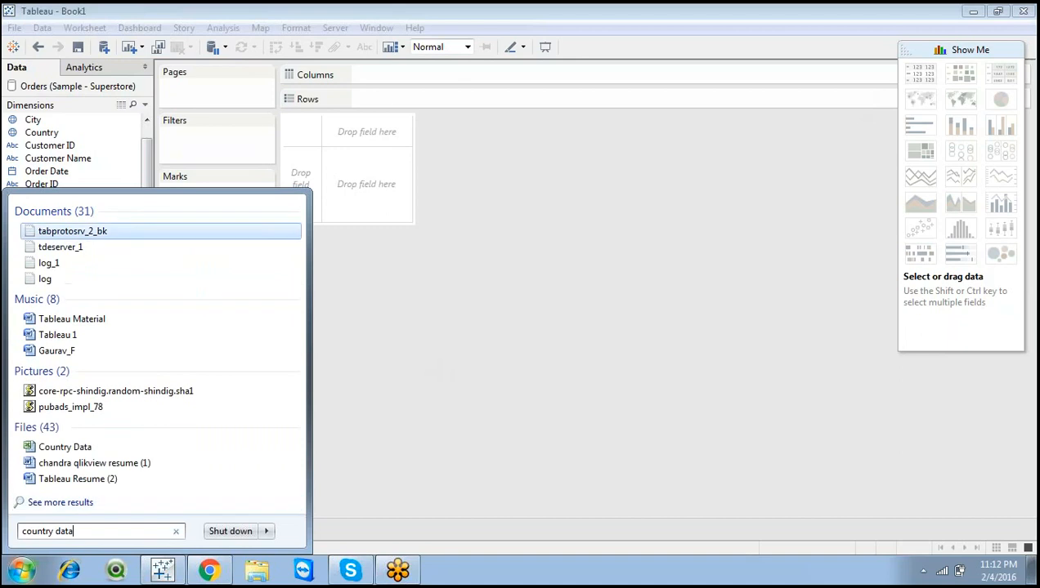
left_click(85, 452)
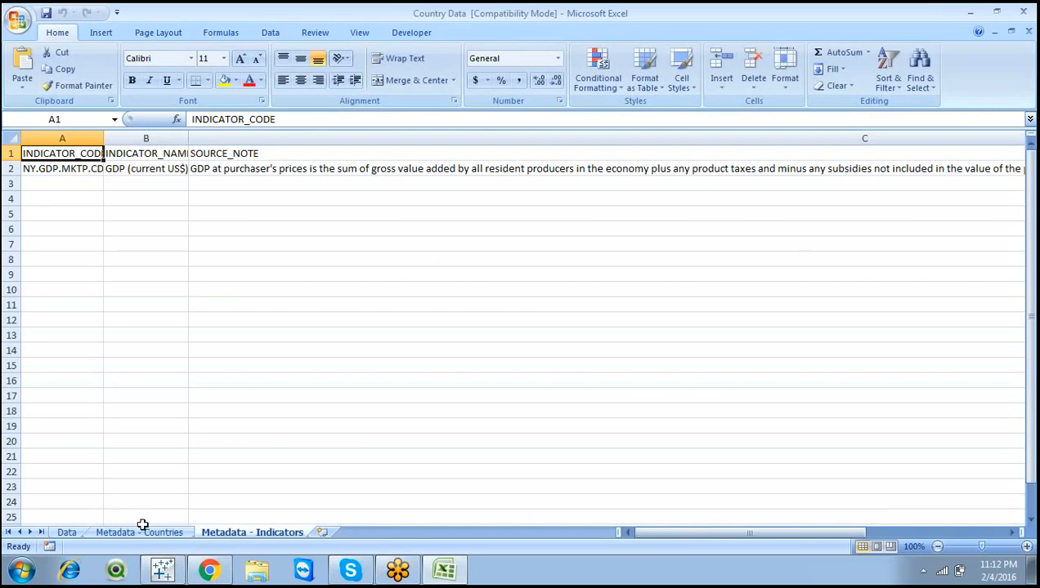
Copy the Country Name, Country Code and Region columns, rows 1 to 249, from the Metadata - Countries sheet
left_click(116, 532)
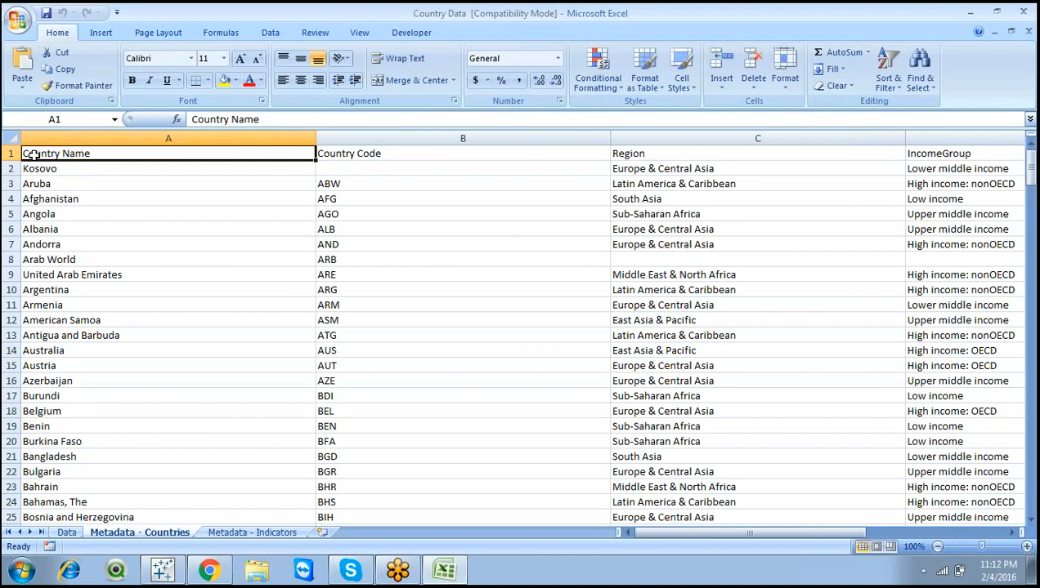
key("shift+Right")
key("shift+Right")
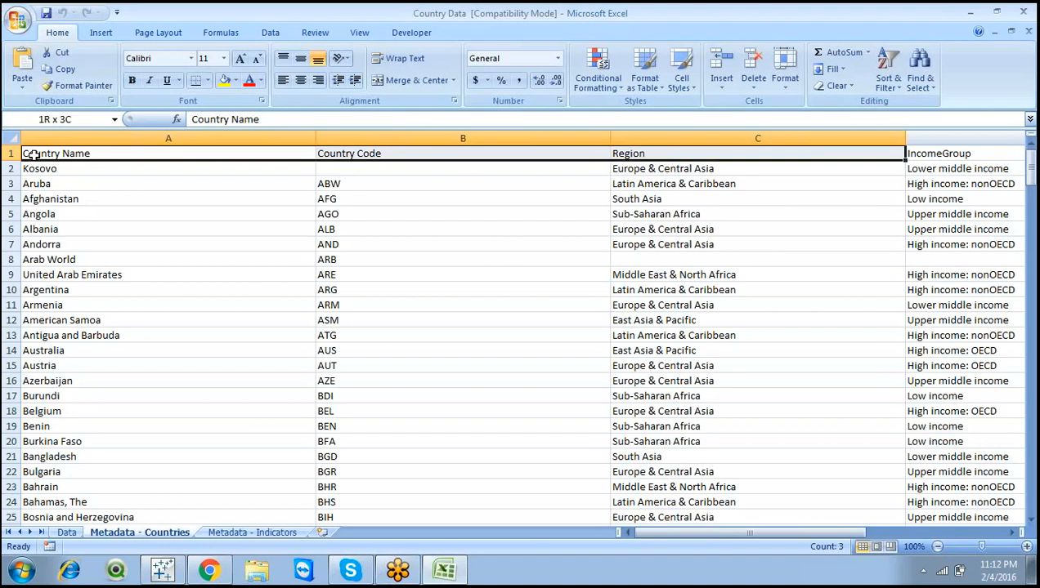
key("shift+Down")
key("shift+Down")
key("shift+Down")
key("shift+Down")
key("shift+Down")
key("shift+Down")
key("shift+Down")
key("shift+Down")
key("shift+Down")
key("shift+Down")
key("shift+Down")
key("shift+Down")
key("shift+Down")
key("shift+Down")
key("shift+Down")
key("shift+Down")
key("shift+Down")
key("shift+Down")
key("shift+Down")
key("shift+Down")
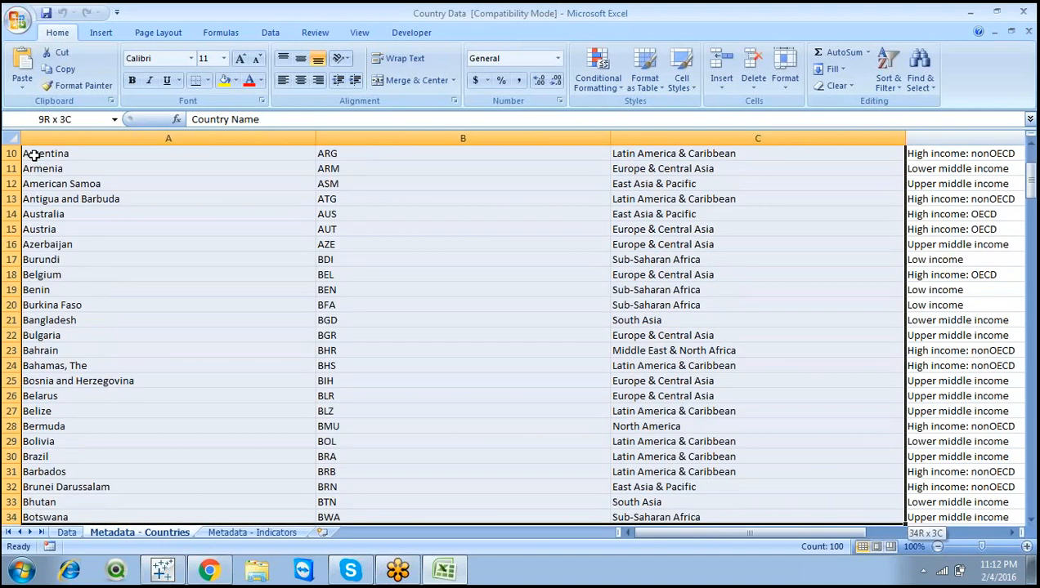
key("shift+Down")
key("shift+Down")
key("shift+Down")
key("shift+Down")
key("shift+Down")
key("shift+Down")
key("shift+Down")
key("shift+Down")
key("shift+Down")
key("shift+Down")
key("shift+Down")
key("shift+Down")
key("shift+Down")
key("shift+Down")
key("shift+Down")
key("shift+Down")
key("shift+Down")
key("shift+Down")
key("shift+Down")
key("shift+Down")
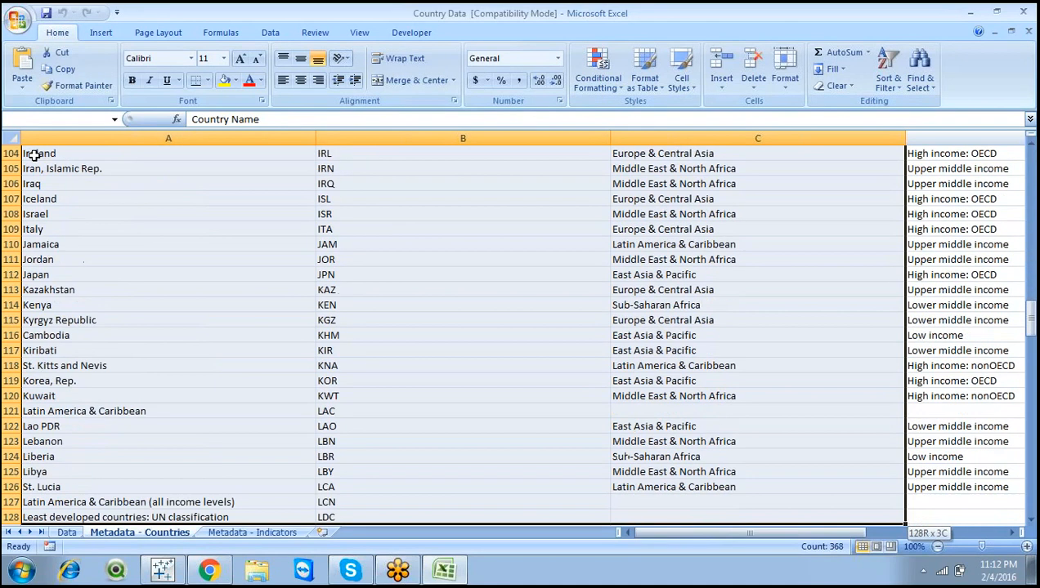
key("shift+Down")
key("shift+Down")
key("shift+Down")
key("shift+Down")
key("shift+Down")
key("shift+Down")
key("shift+Down")
key("shift+Down")
key("shift+Down")
key("shift+Down")
key("shift+Down")
key("shift+Down")
key("shift+Down")
key("shift+Down")
key("shift+Down")
key("shift+Down")
key("shift+Down")
key("shift+Down")
key("shift+Down")
key("shift+Down")
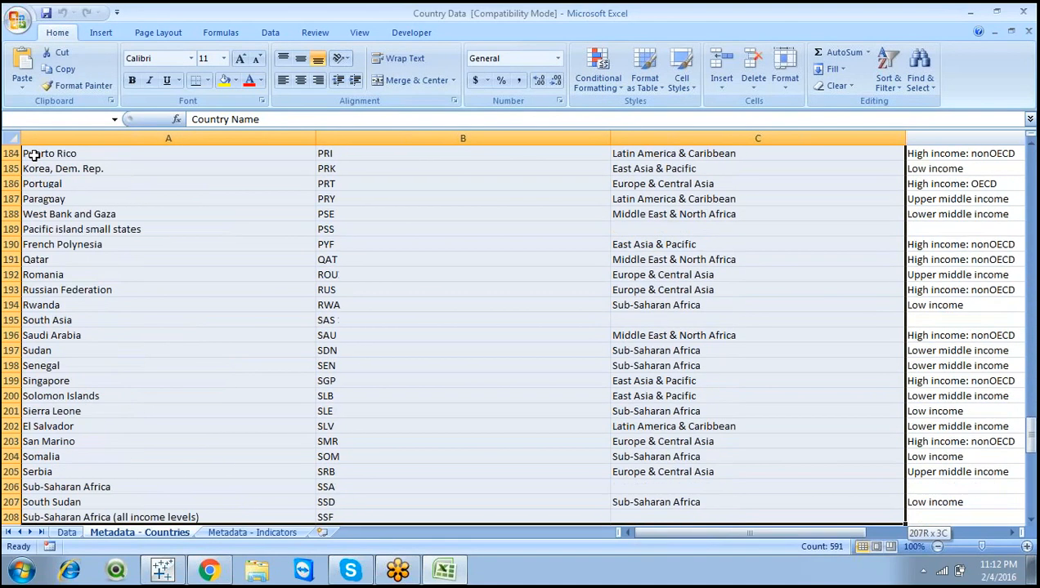
key("shift+Down")
key("shift+Down")
key("shift+Down")
key("shift+Down")
key("shift+Down")
key("shift+Down")
key("shift+Down")
key("shift+Down")
key("shift+Down")
key("shift+Down")
key("shift+Down")
key("shift+Down")
key("shift+Down")
key("shift+Down")
key("shift+Down")
key("shift+Down")
key("shift+Down")
key("shift+Down")
key("shift+Down")
key("shift+Down")
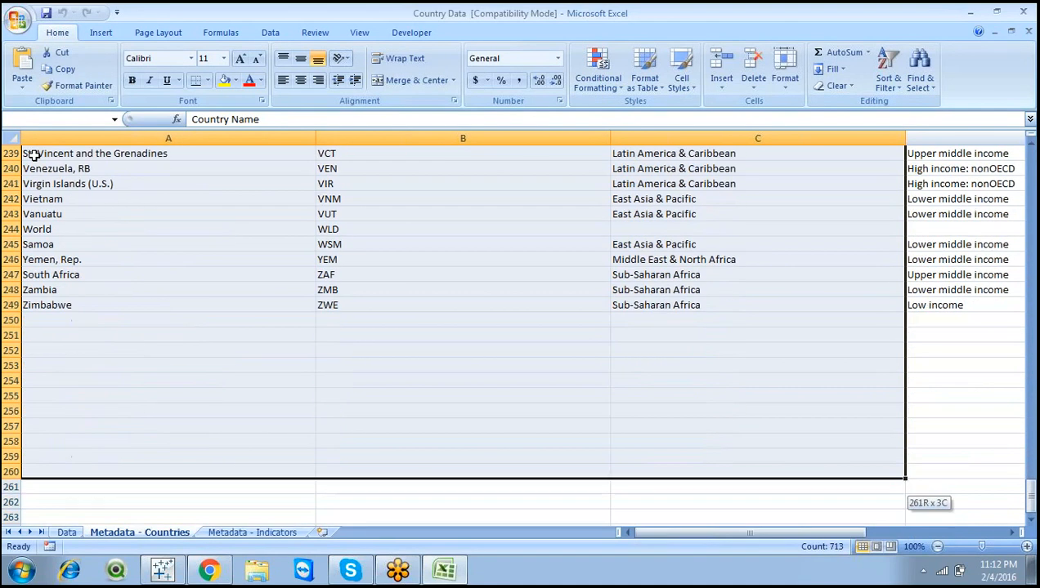
key("shift+Up")
key("shift+Up")
key("shift+Up")
key("shift+Up")
key("shift+Up")
key("shift+Up")
key("shift+Up")
key("shift+Up")
key("shift+Up")
key("shift+Up")
key("shift+Up")
key("shift+Up")
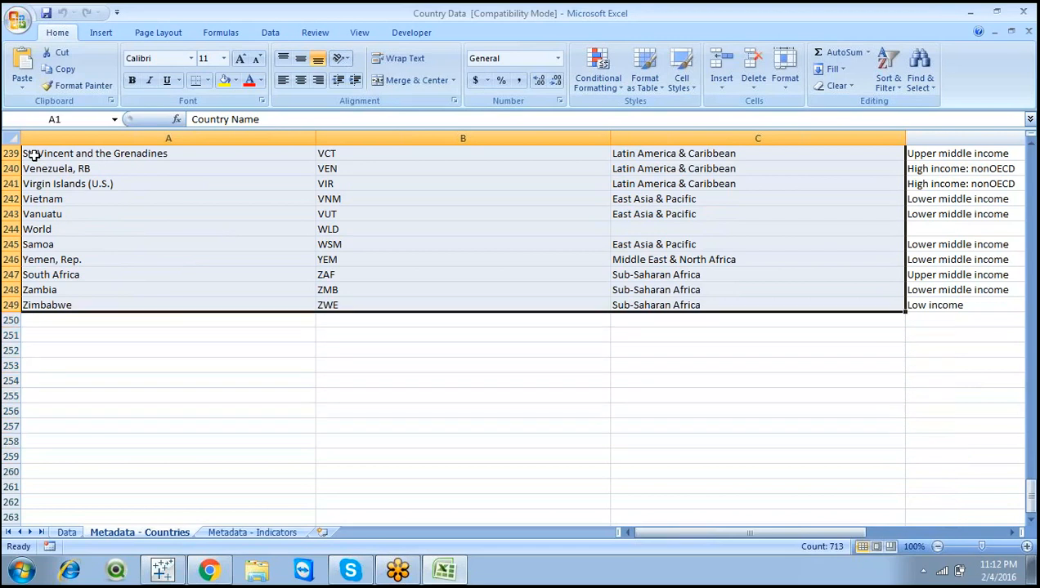
key("ctrl+c")
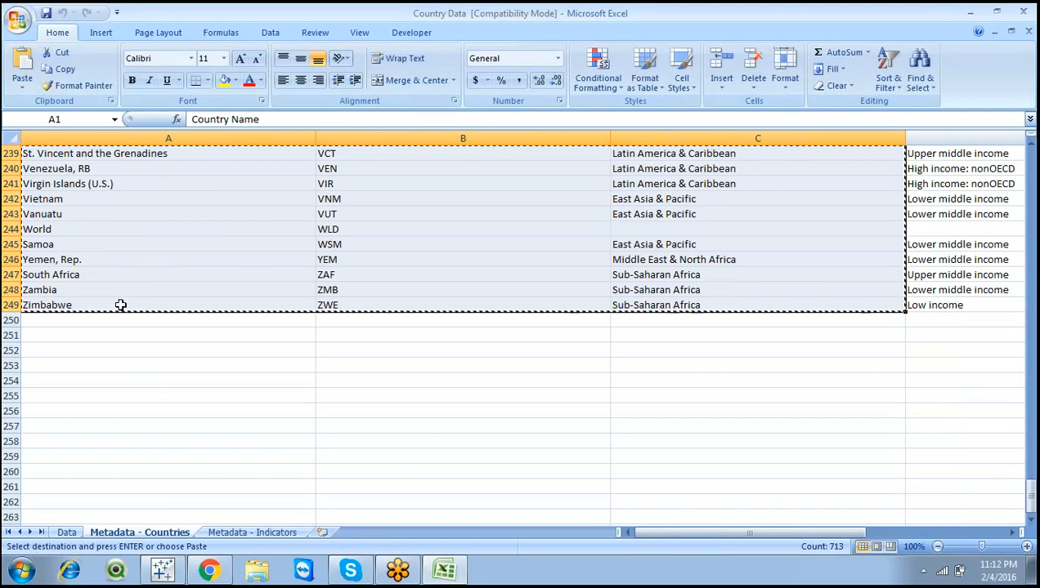
Switch back to Tableau and paste the copied country table into Sheet 2 as a new data source
left_click(164, 571)
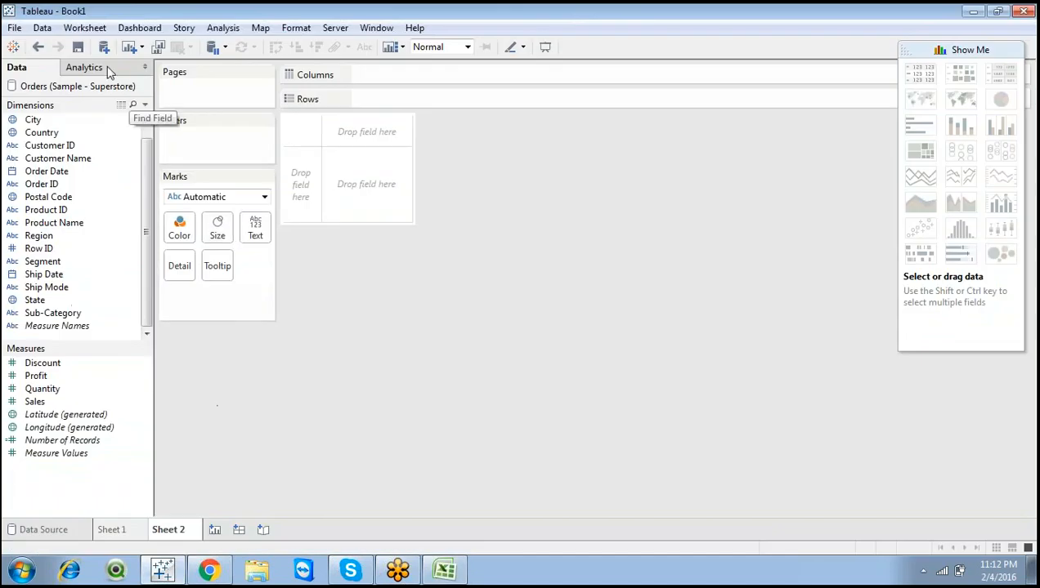
left_click(41, 30)
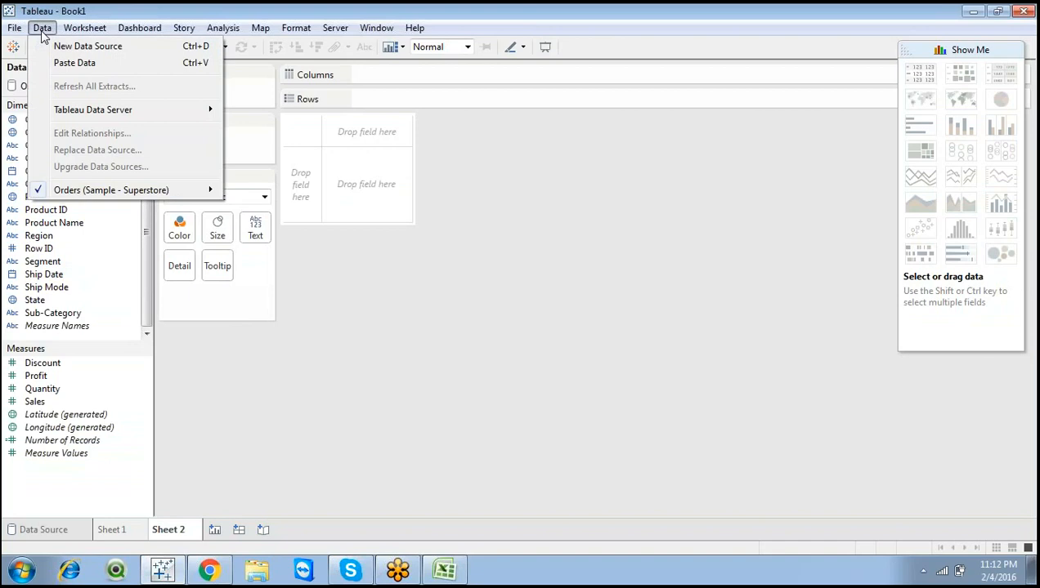
left_click(70, 65)
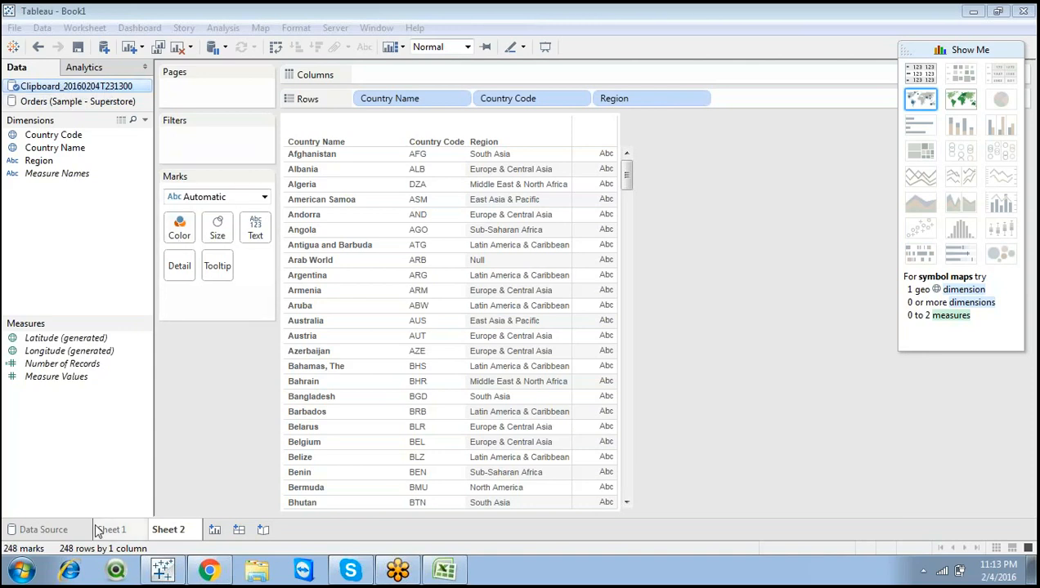
Examine the source tables behind Sheet 2 and Sheet 1, and return to Sheet 2
left_click(44, 529)
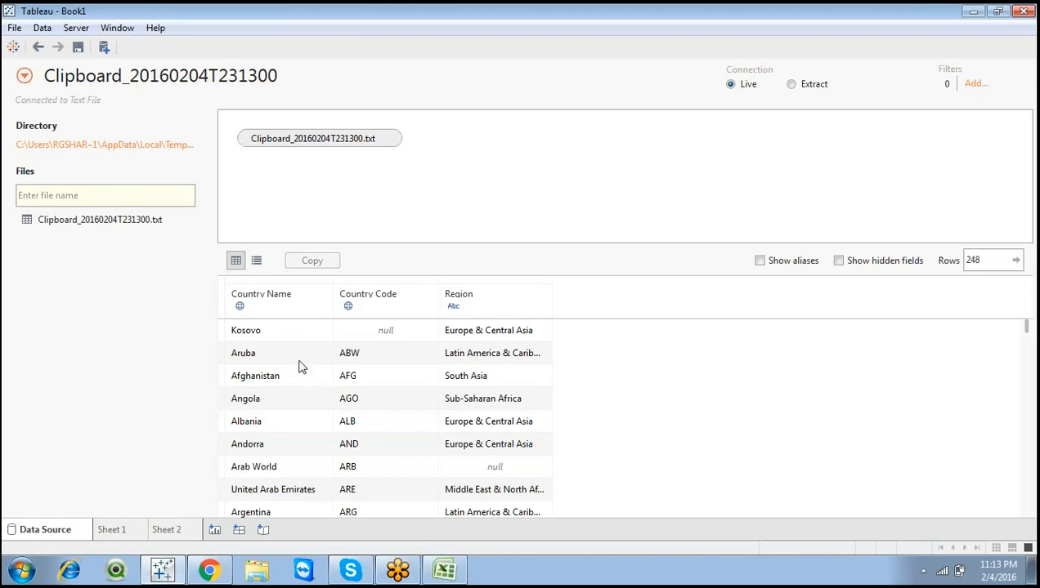
left_click(112, 530)
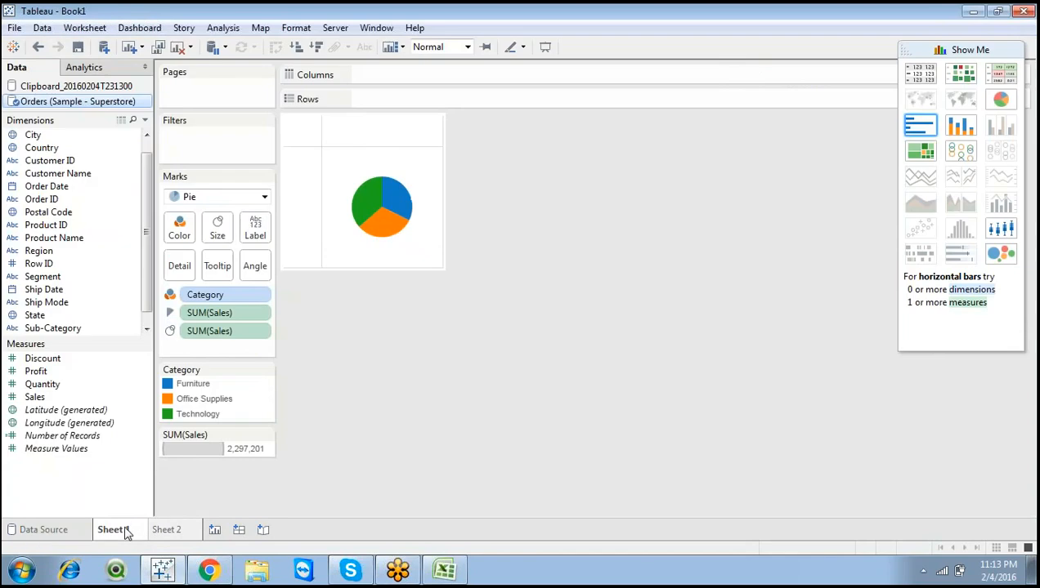
left_click(41, 530)
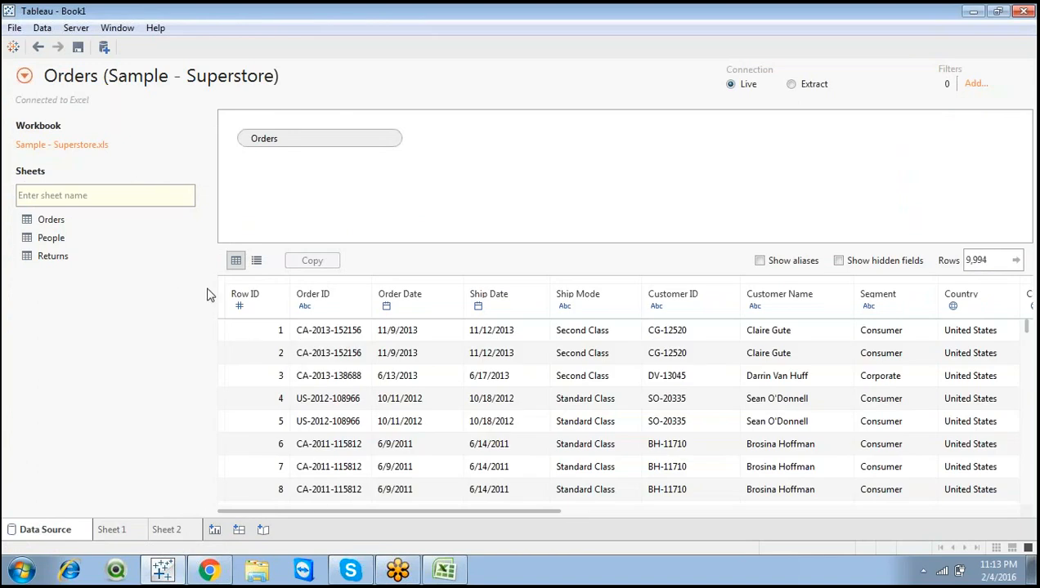
left_click(183, 530)
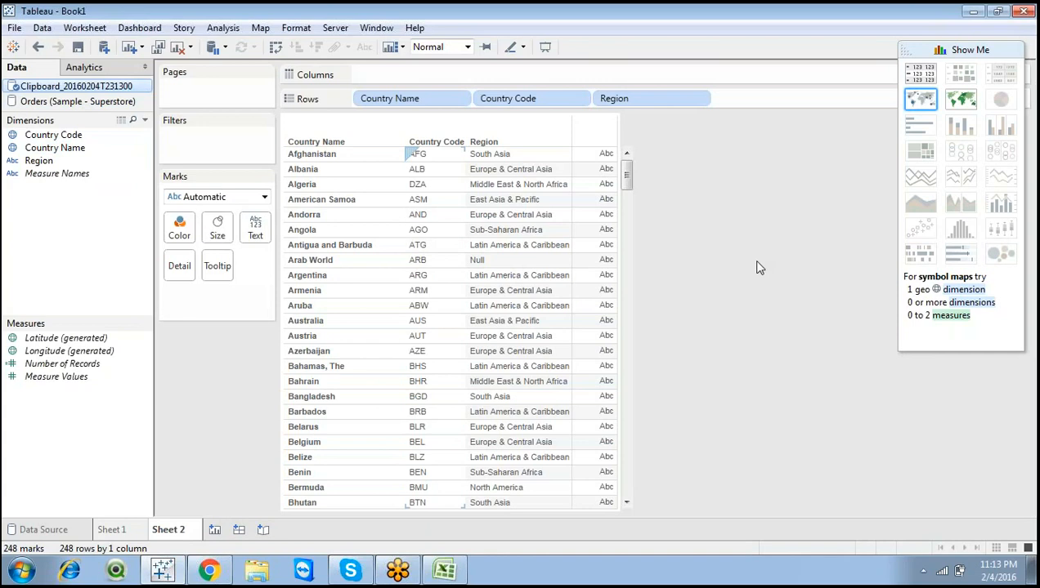
key("alt+Tab")
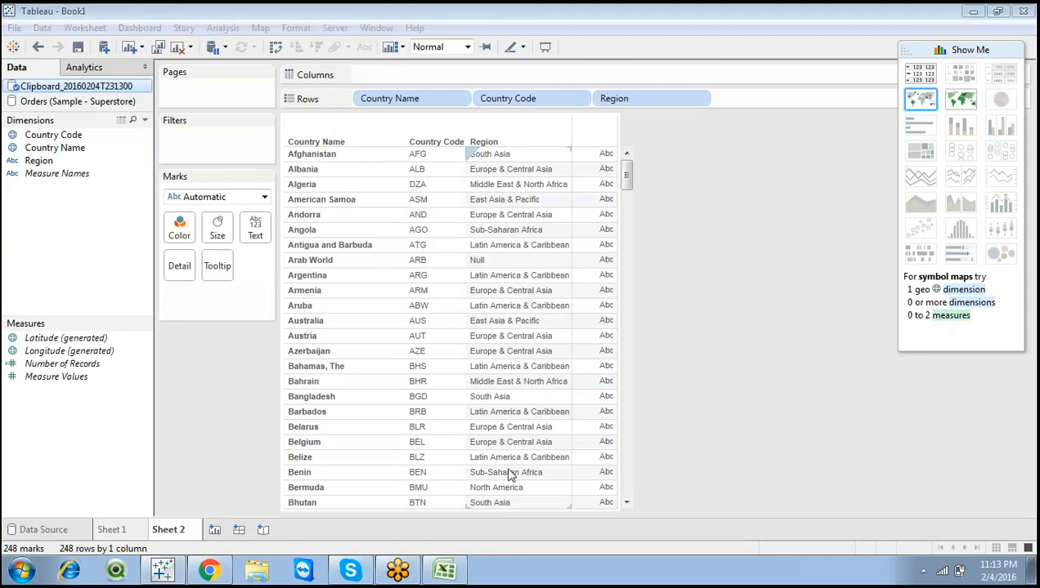
Add a third worksheet and name it "World Map"
left_click(215, 531)
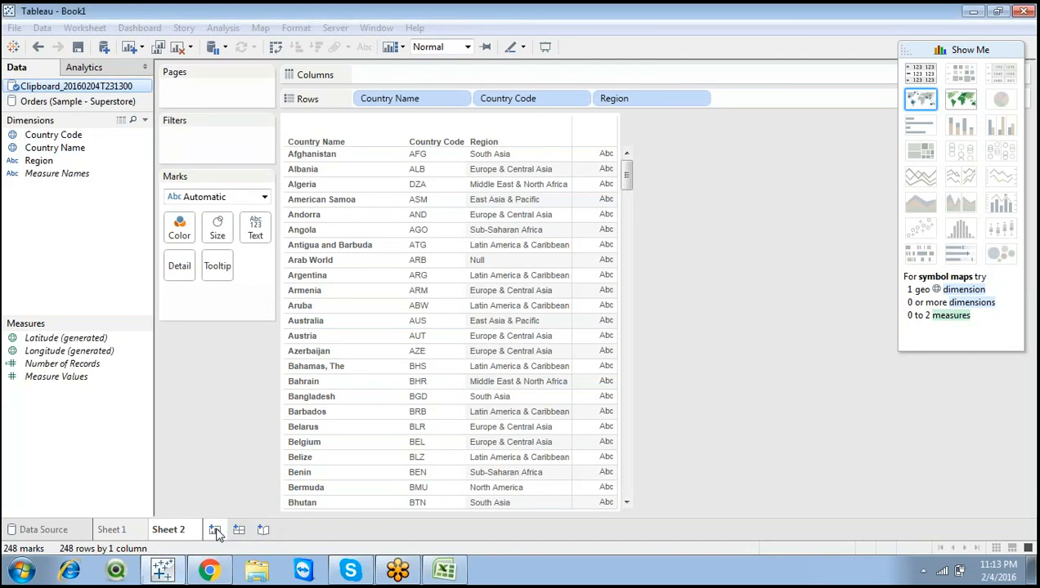
double_click(221, 532)
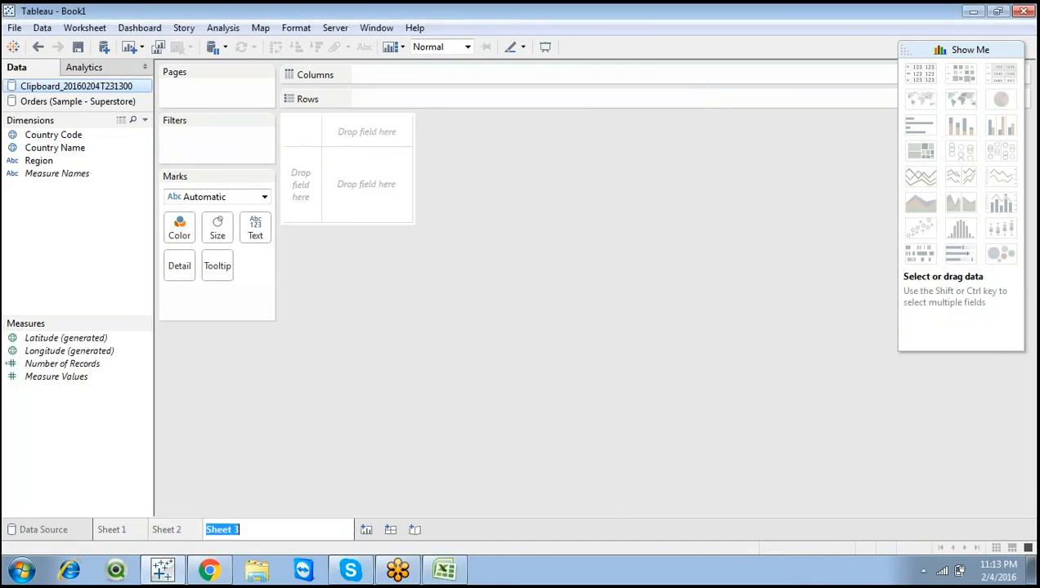
type("World Map")
key("Return")
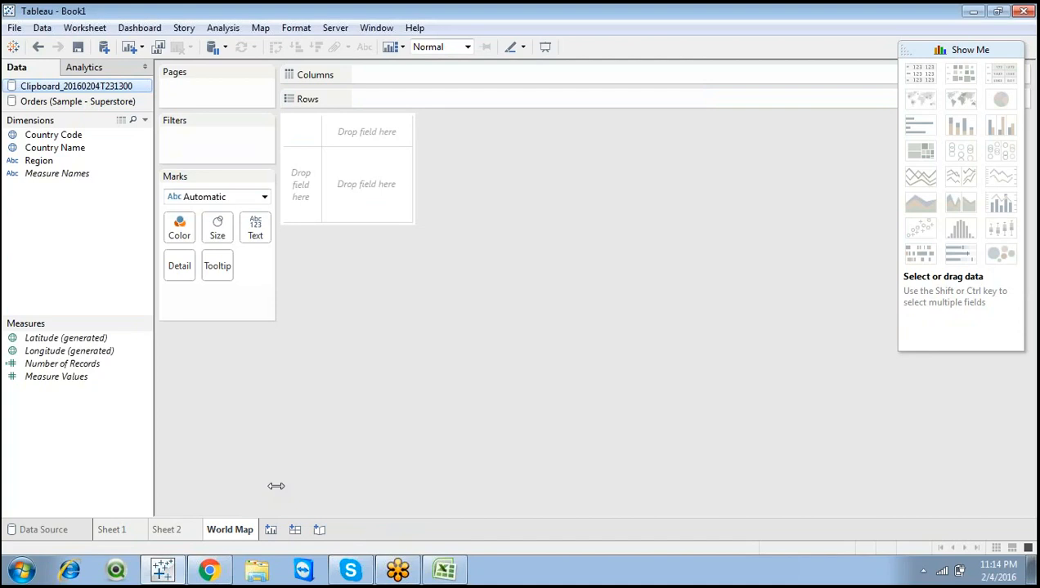
mouse_move(234, 541)
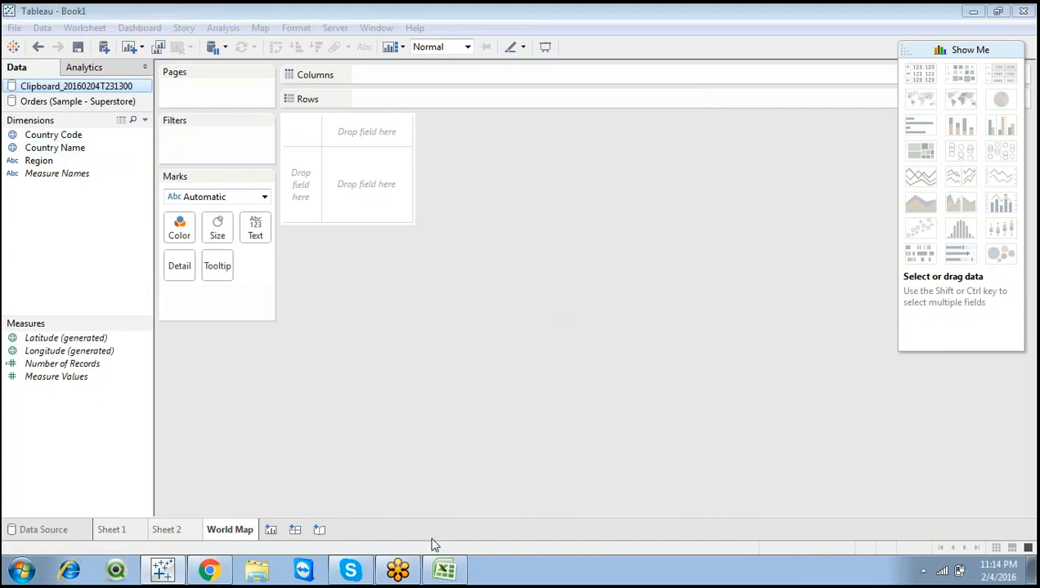
Switch to Excel, examine the first rows of the Metadata - Countries sheet, and return to Tableau
left_click(444, 571)
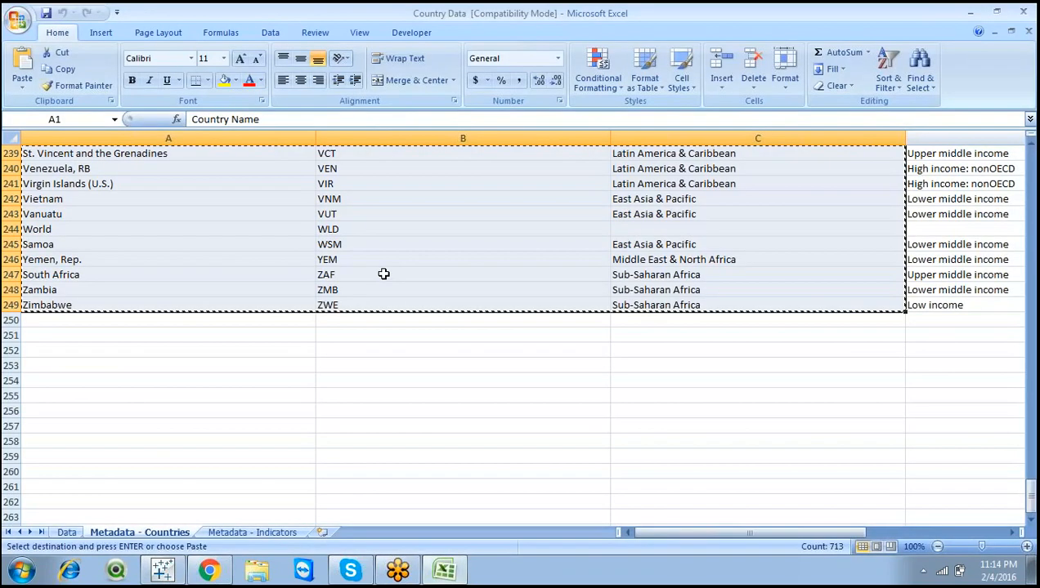
key("ctrl+Home")
key("Down")
key("Down")
key("Down")
key("Down")
key("Down")
key("Down")
key("Down")
key("Down")
key("Down")
key("Down")
key("Down")
key("Down")
key("Down")
key("Down")
key("Down")
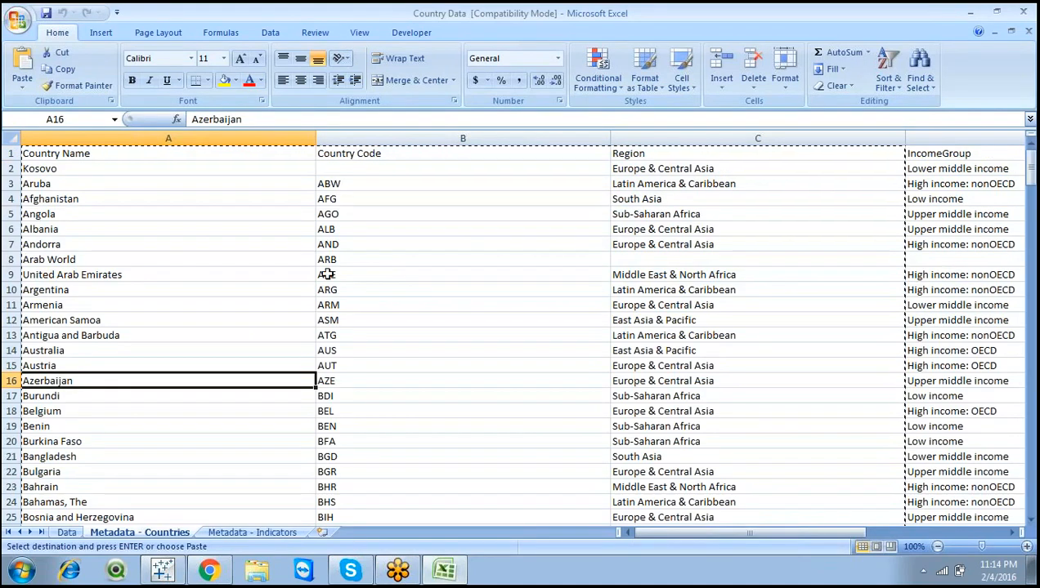
left_click(162, 570)
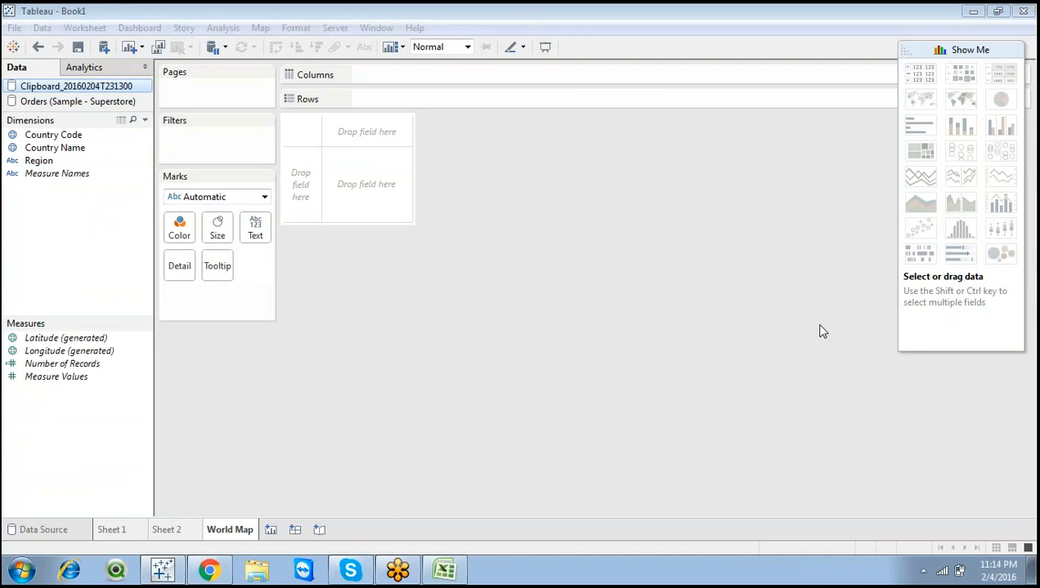
Check which geographic role is assigned to the Country Name dimension
right_click(13, 148)
mouse_move(100, 332)
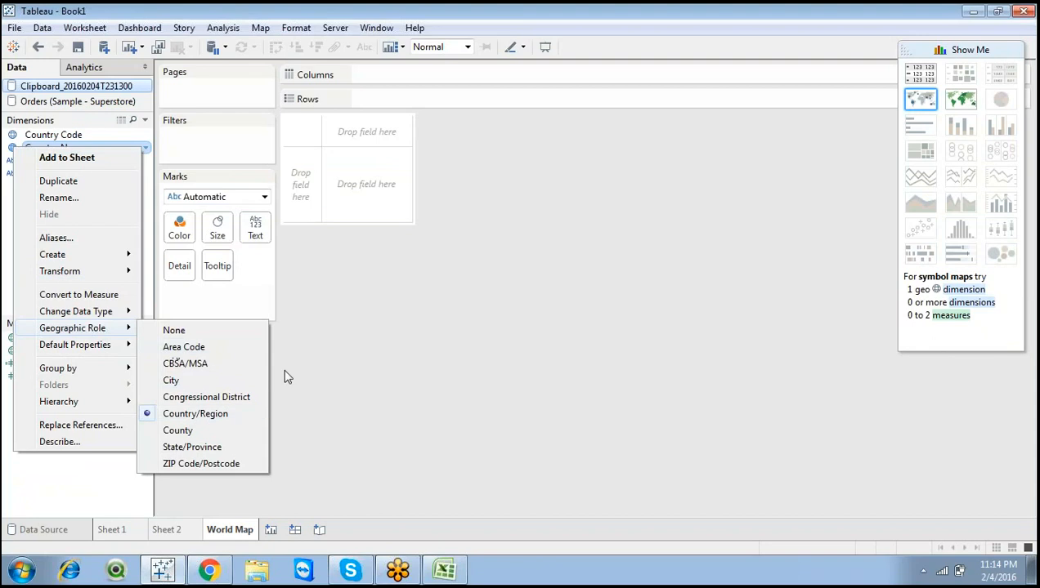
left_click(372, 396)
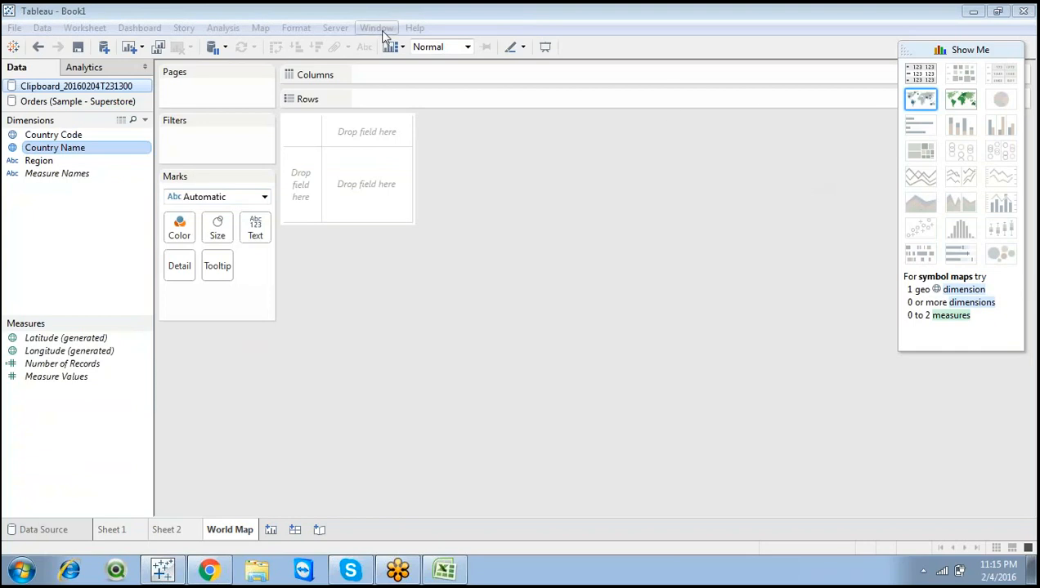
left_click(381, 304)
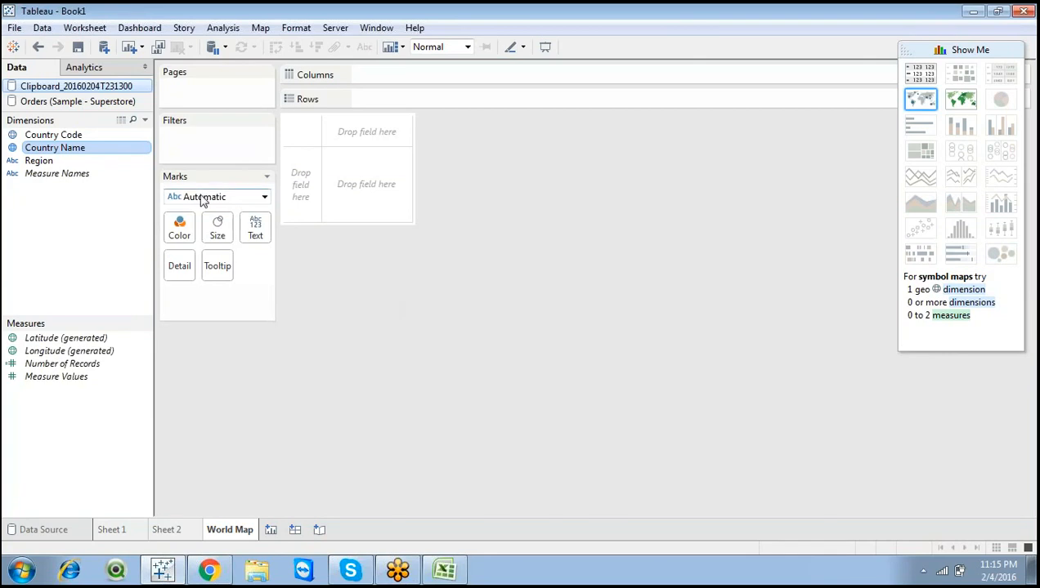
Plot Country Name as a map in the World Map sheet's view and collapse Show Me
left_click_drag(72, 150, 281, 128)
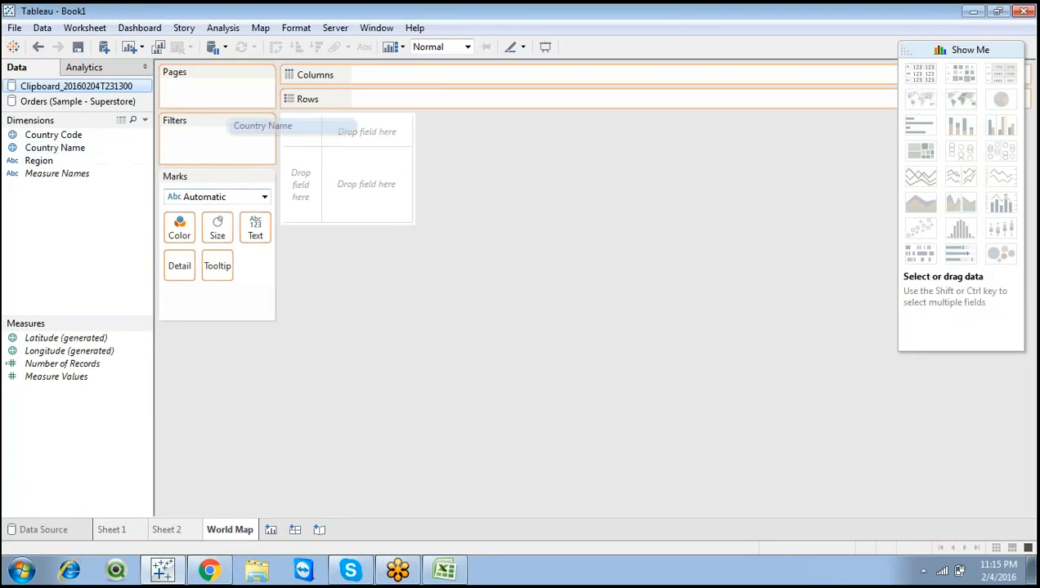
left_click_drag(357, 117, 369, 187)
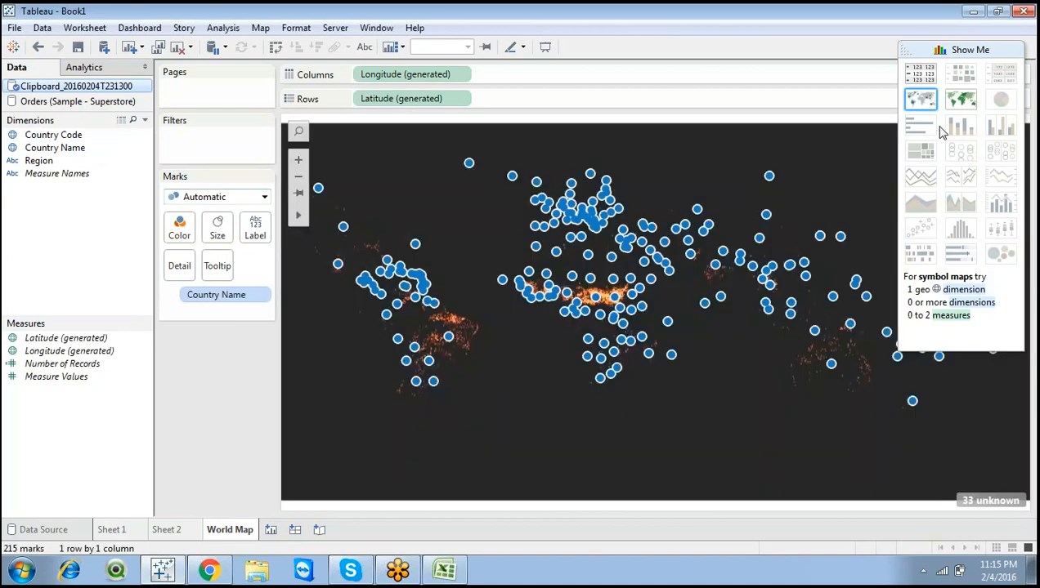
left_click(939, 128)
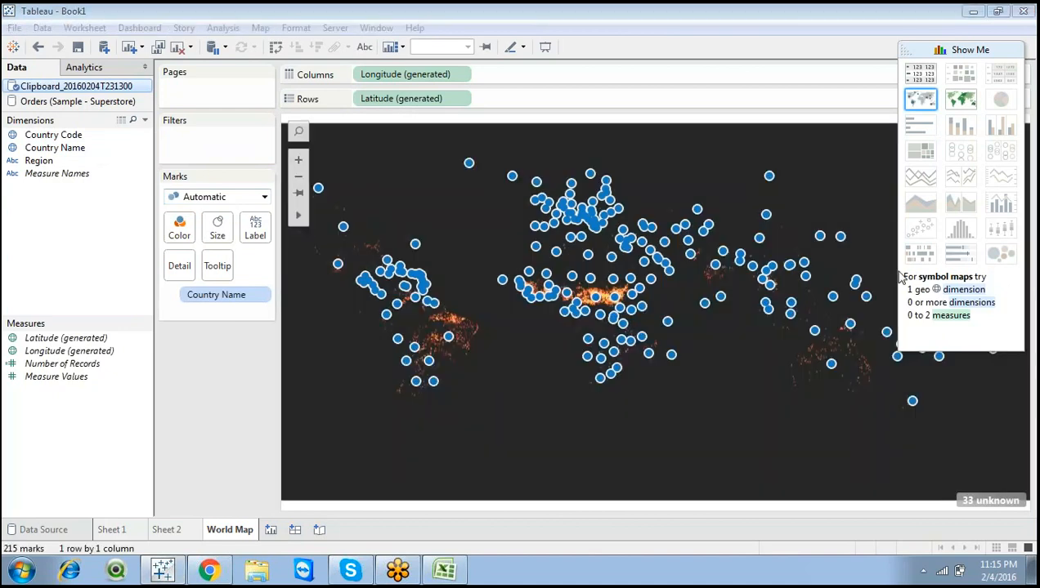
left_click(955, 51)
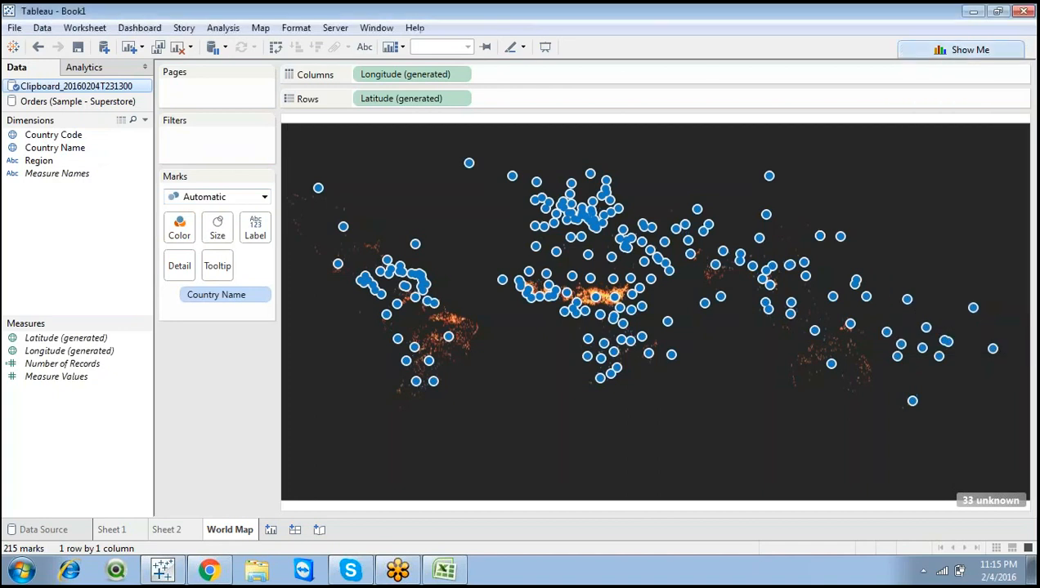
Set the World Map sheet's background map to Offline
left_click(260, 28)
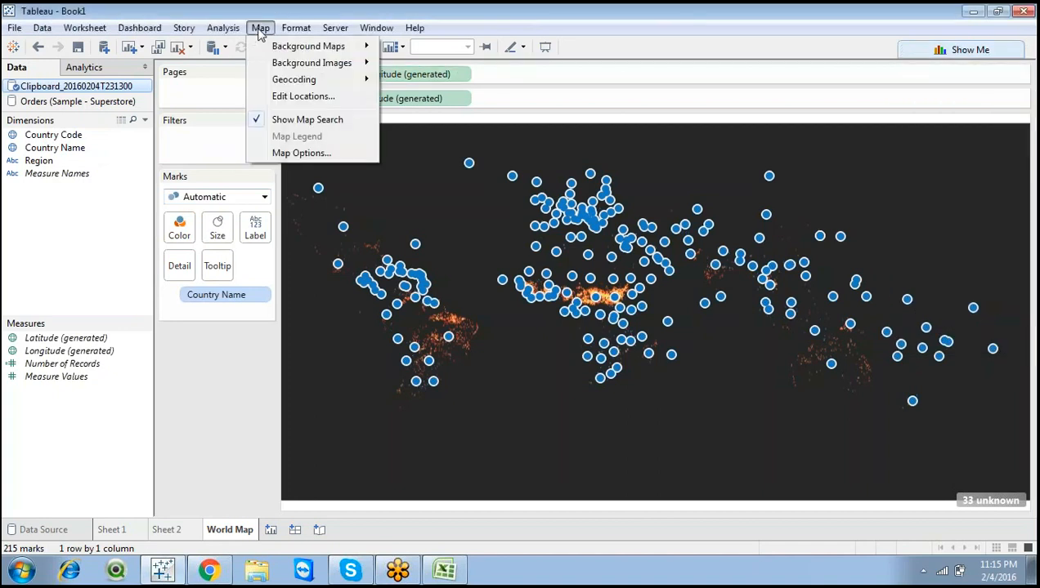
mouse_move(308, 48)
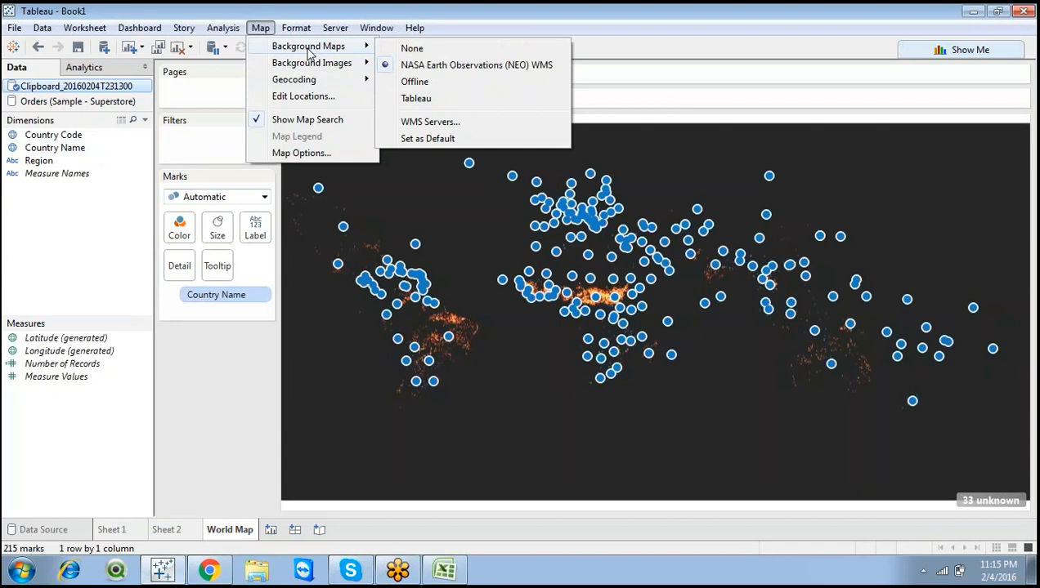
left_click(409, 82)
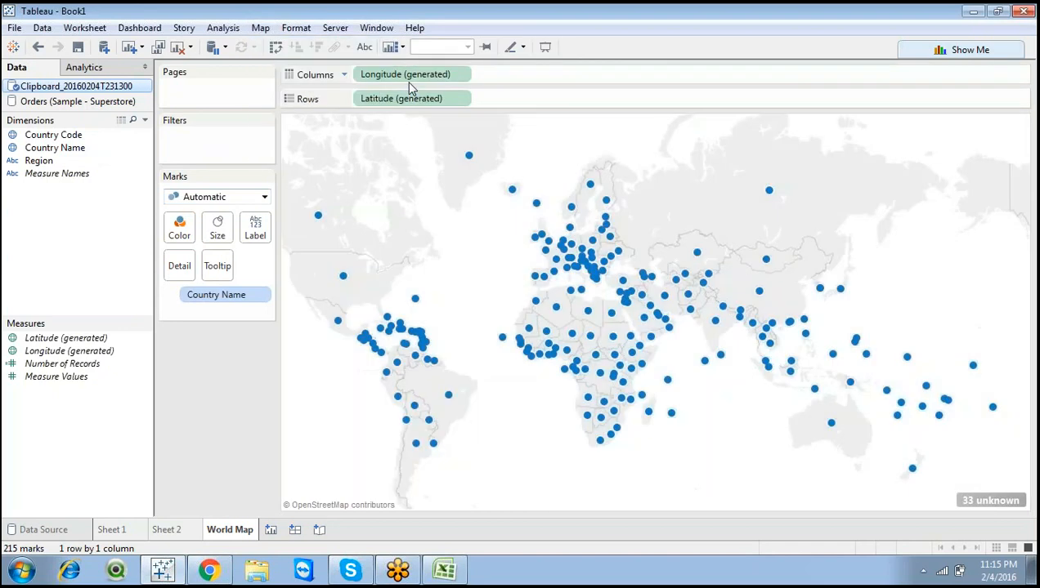
mouse_move(536, 237)
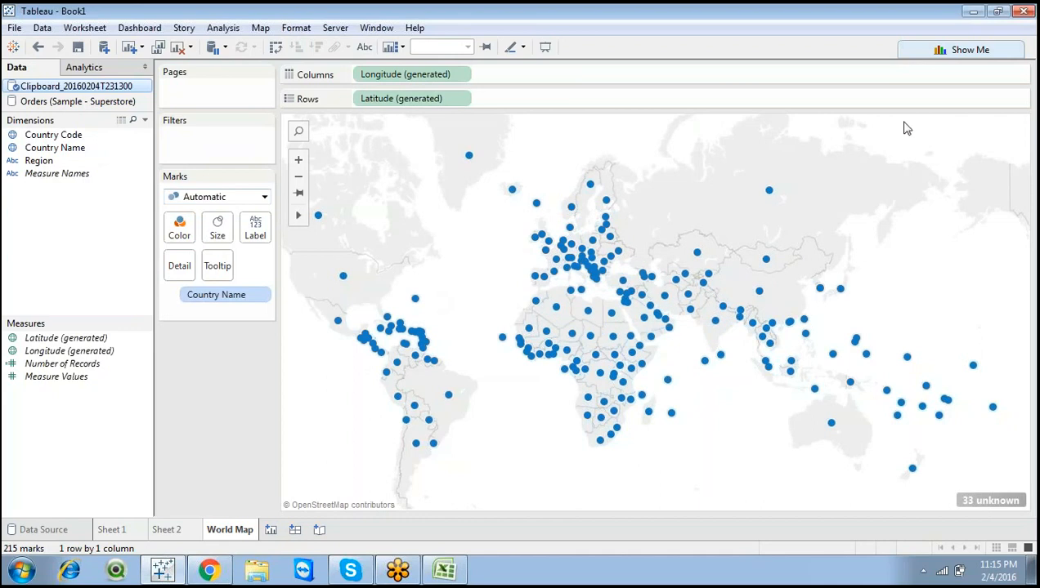
Convert the symbol map to a filled map and color the countries by Country Name
left_click(940, 49)
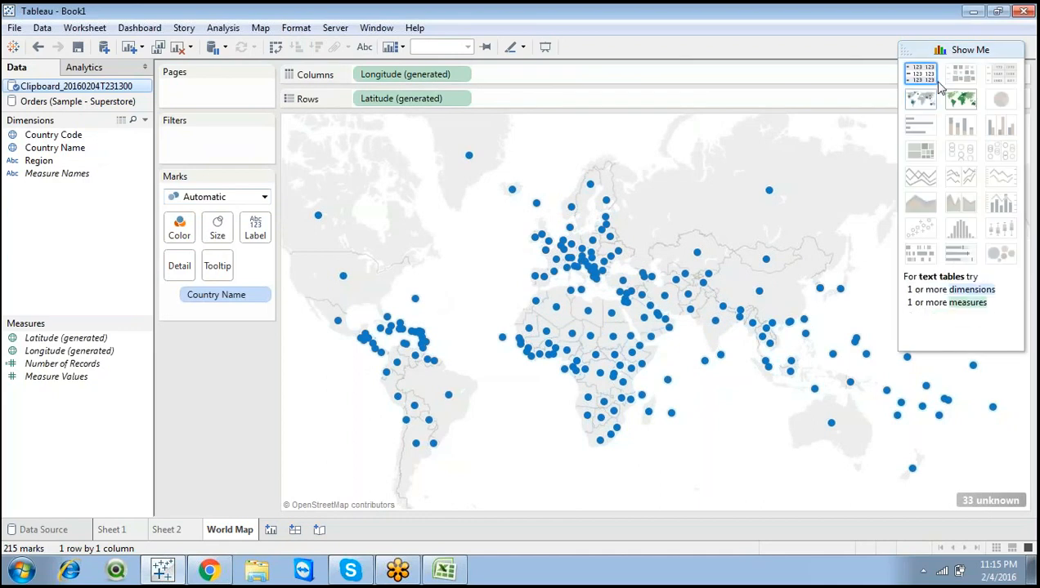
left_click(959, 99)
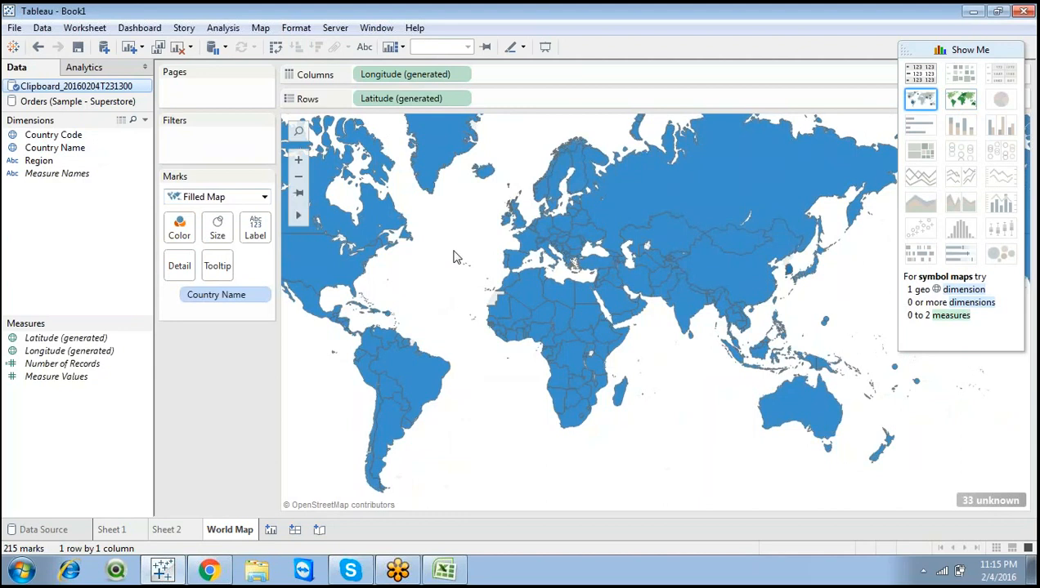
left_click(962, 50)
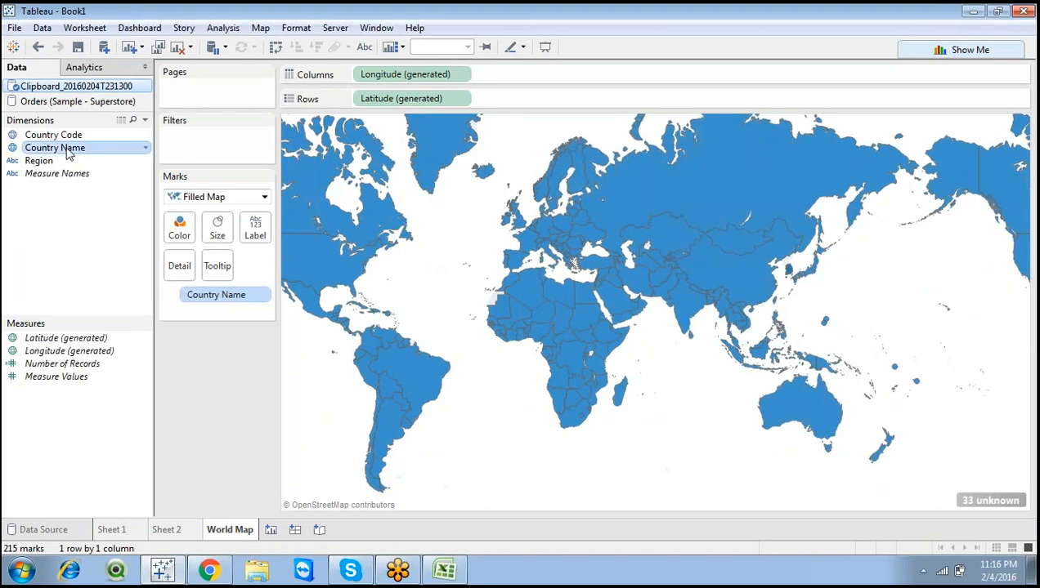
left_click_drag(69, 151, 179, 227)
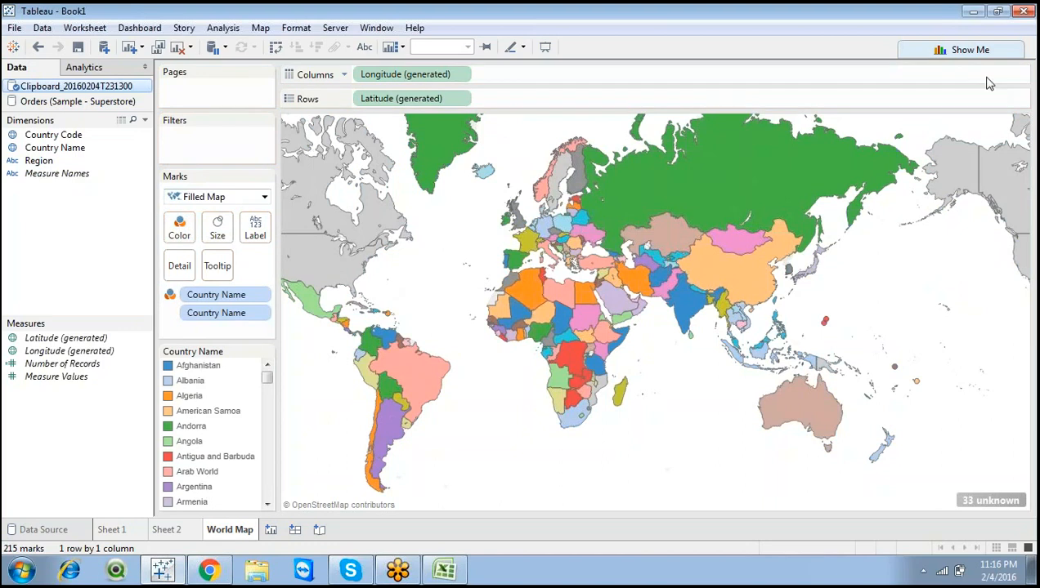
left_click(766, 575)
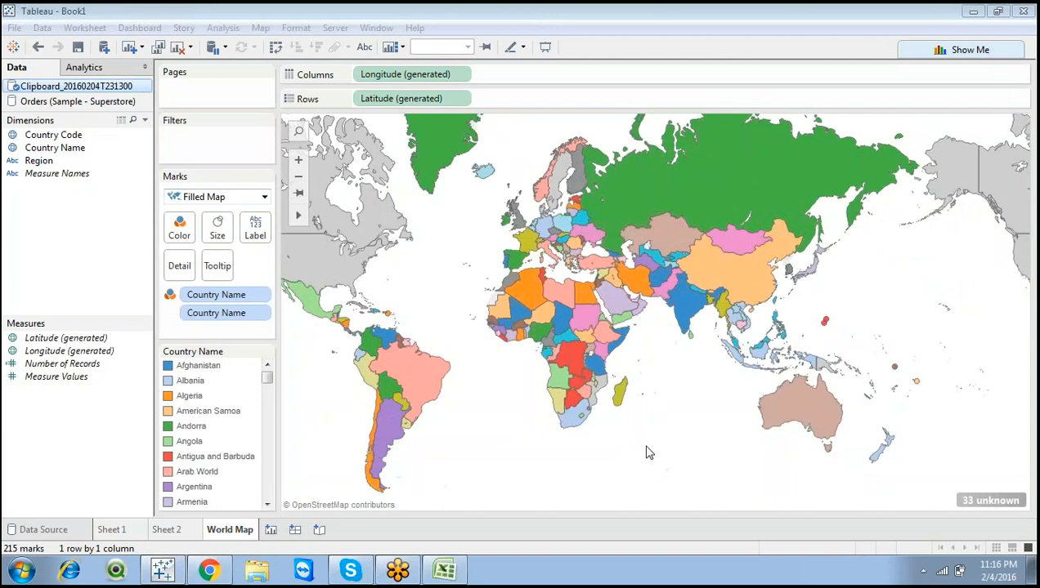
Highlight India on the filled map to inspect its country name, and clear the selection
mouse_move(684, 327)
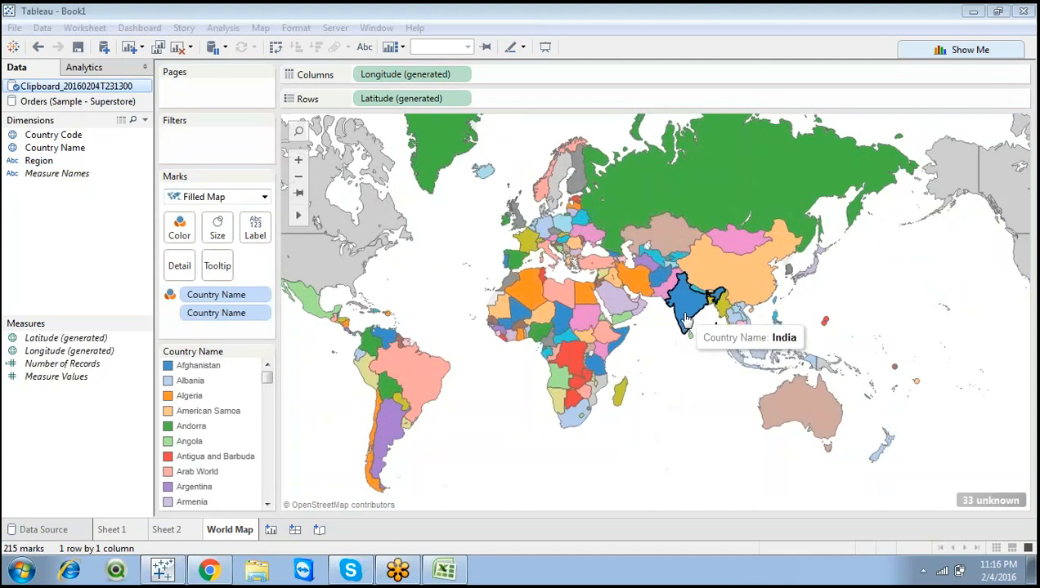
left_click(686, 317)
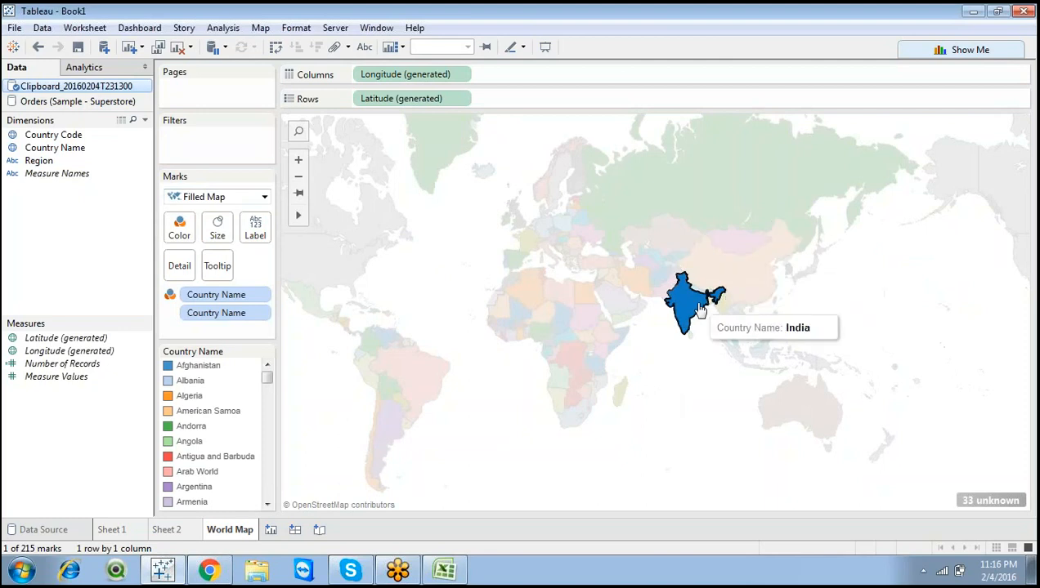
left_click(665, 350)
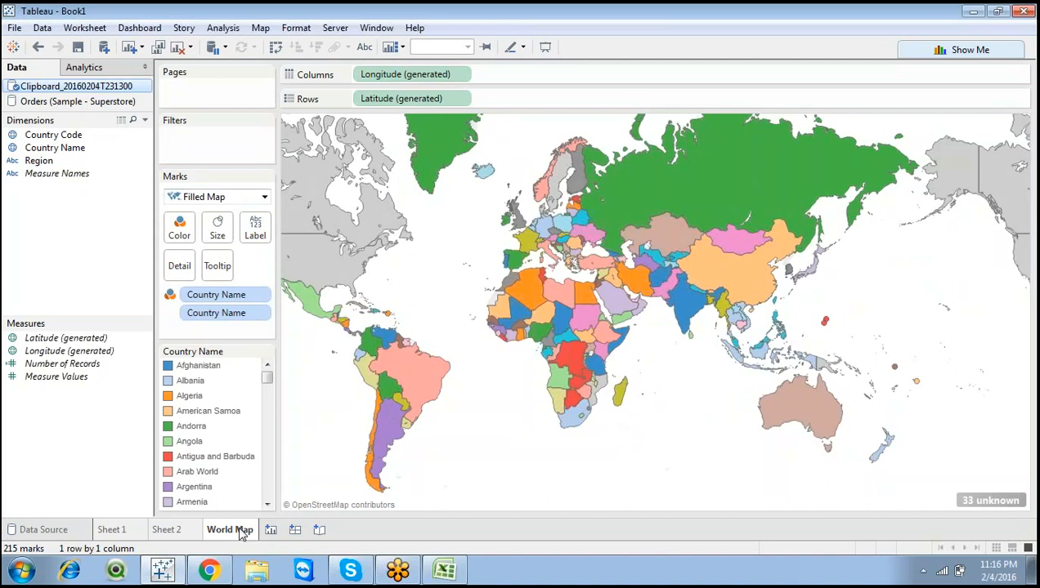
Create a new dashboard and place the World Map sheet on it
mouse_move(241, 533)
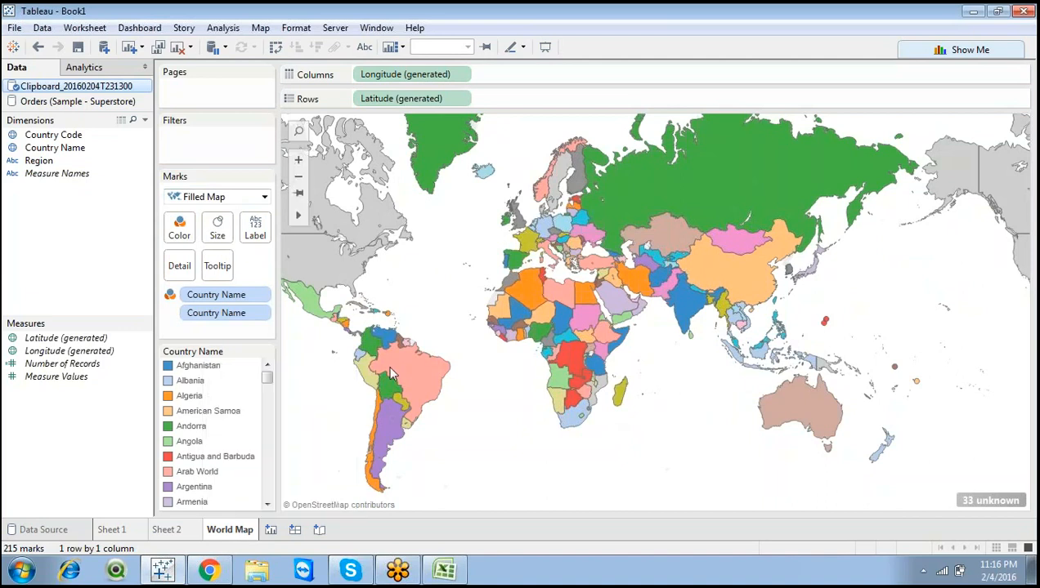
left_click(295, 532)
mouse_move(130, 115)
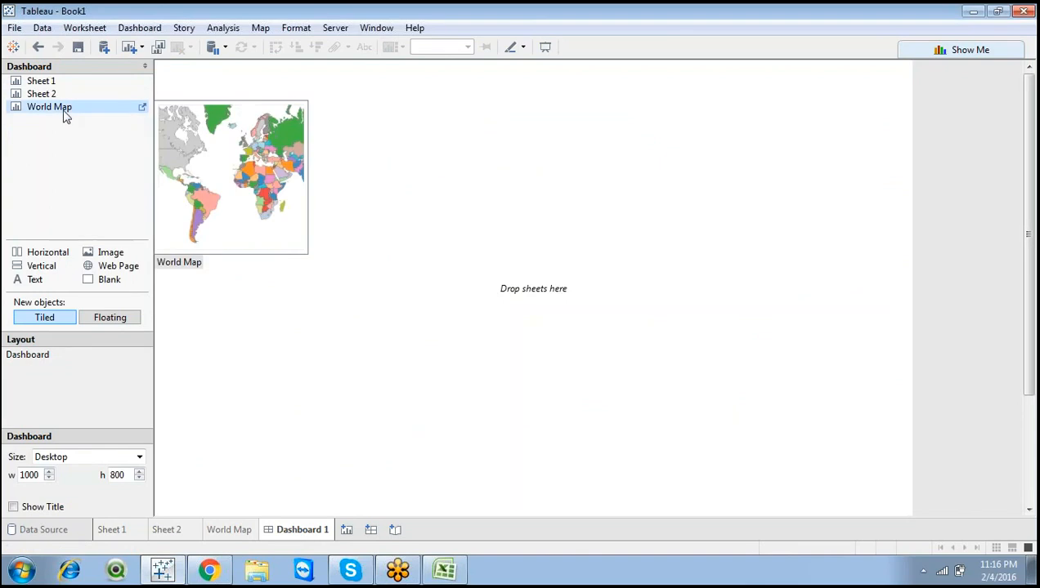
left_click_drag(66, 112, 289, 147)
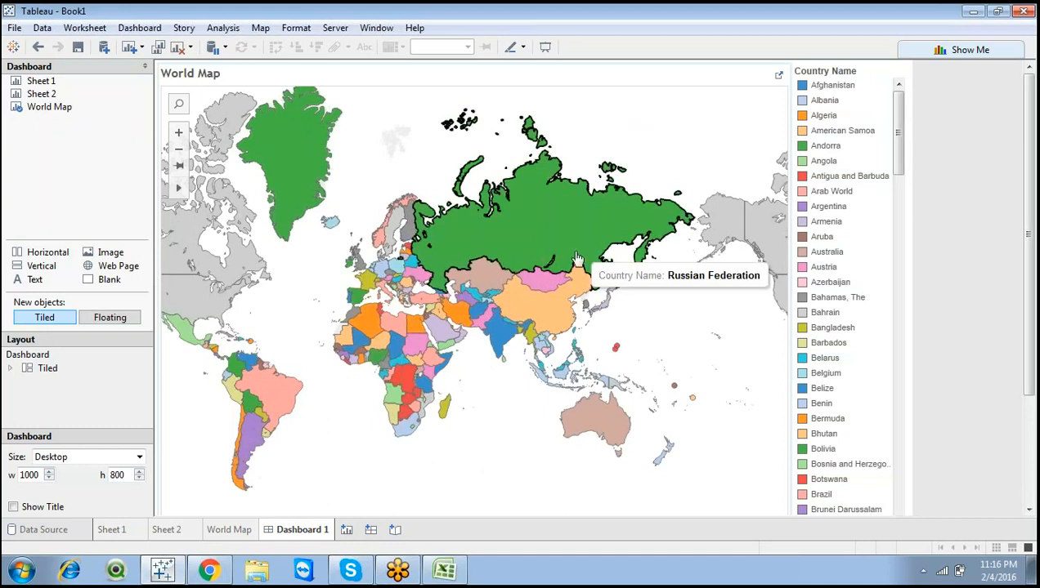
Remove the Country Name legend from the dashboard and set the dashboard size to Automatic
left_click(879, 85)
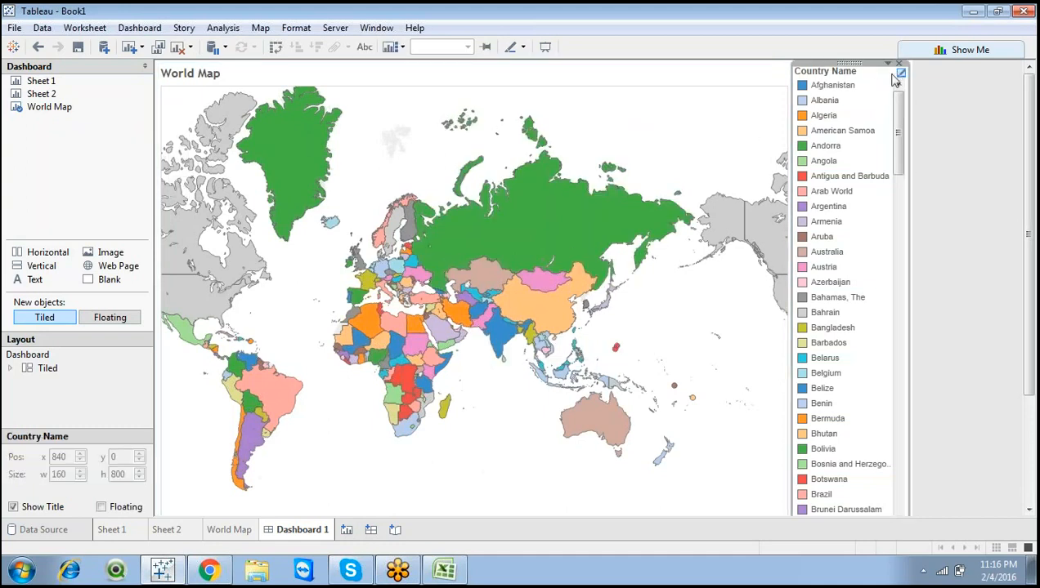
left_click(899, 71)
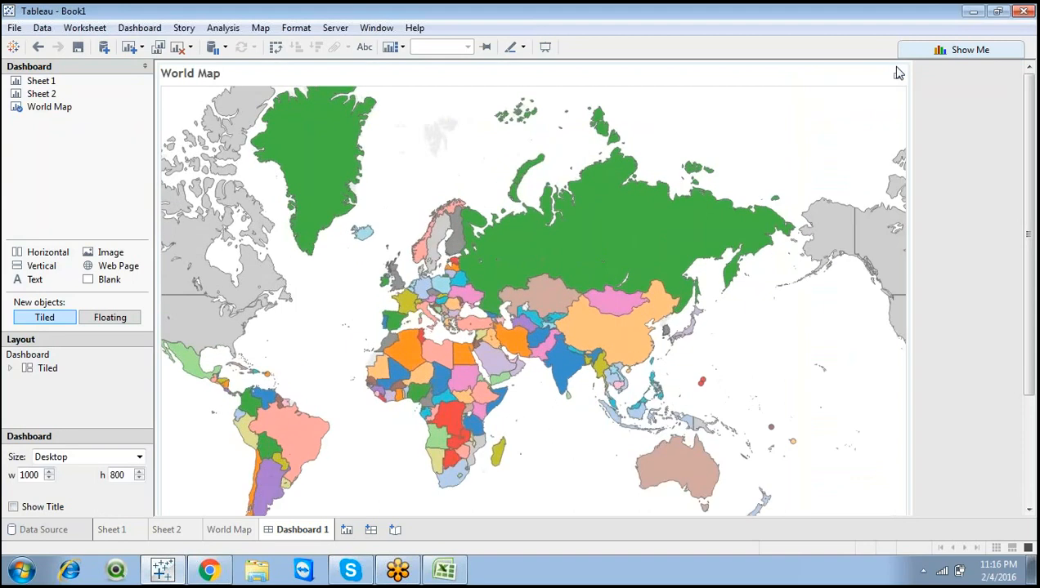
left_click_drag(911, 127, 967, 118)
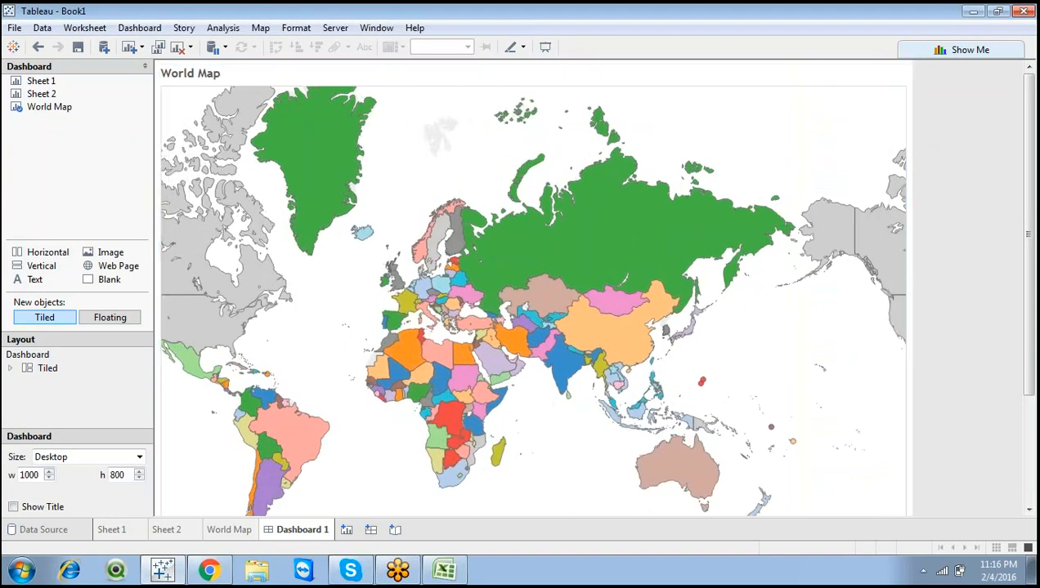
left_click(75, 457)
left_click(59, 198)
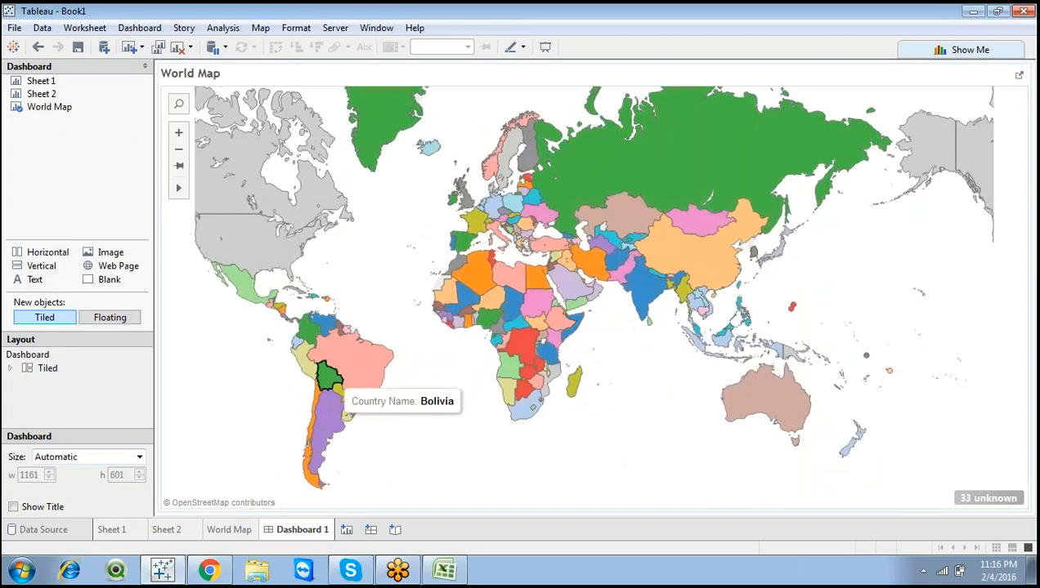
Label the countries on the World Map sheet with Country Name and check the labels on the dashboard
left_click(232, 532)
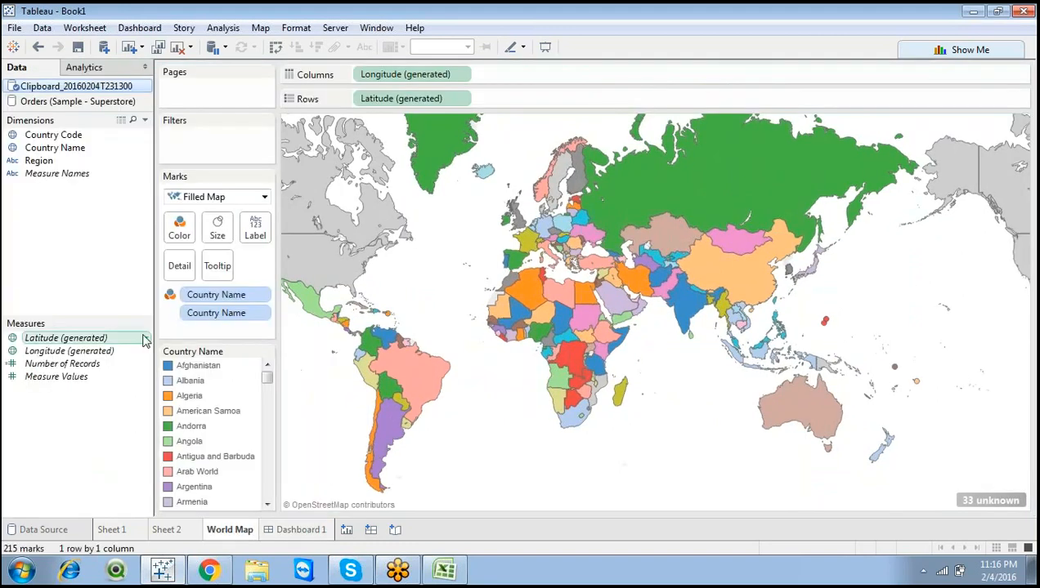
left_click_drag(38, 162, 253, 232)
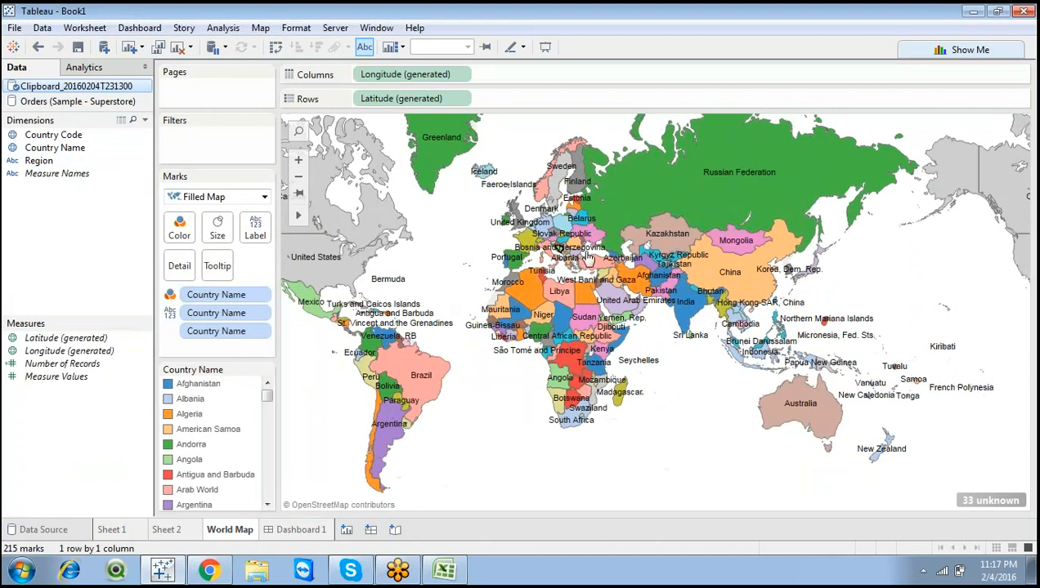
left_click(311, 531)
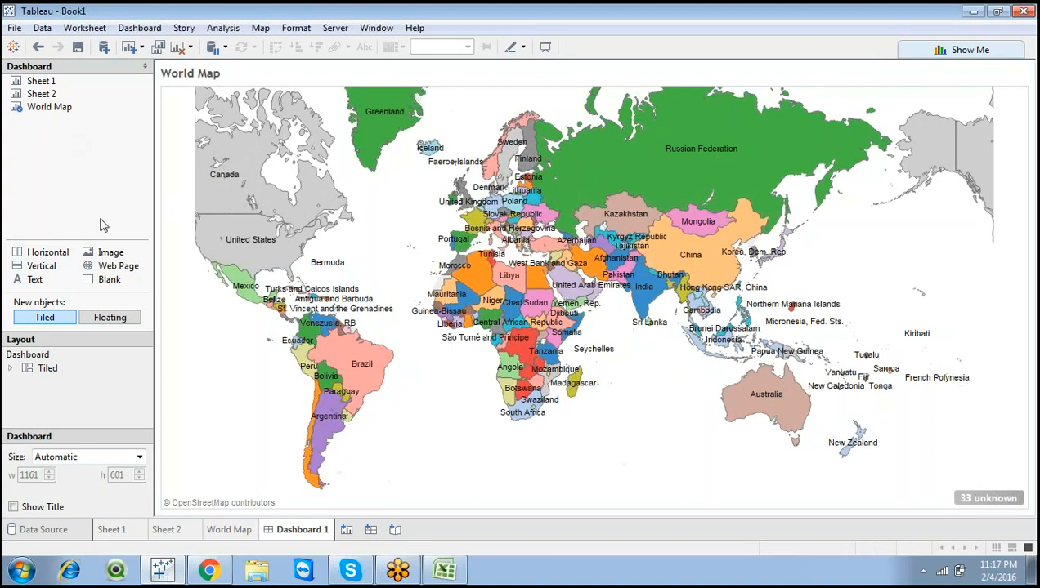
mouse_move(233, 533)
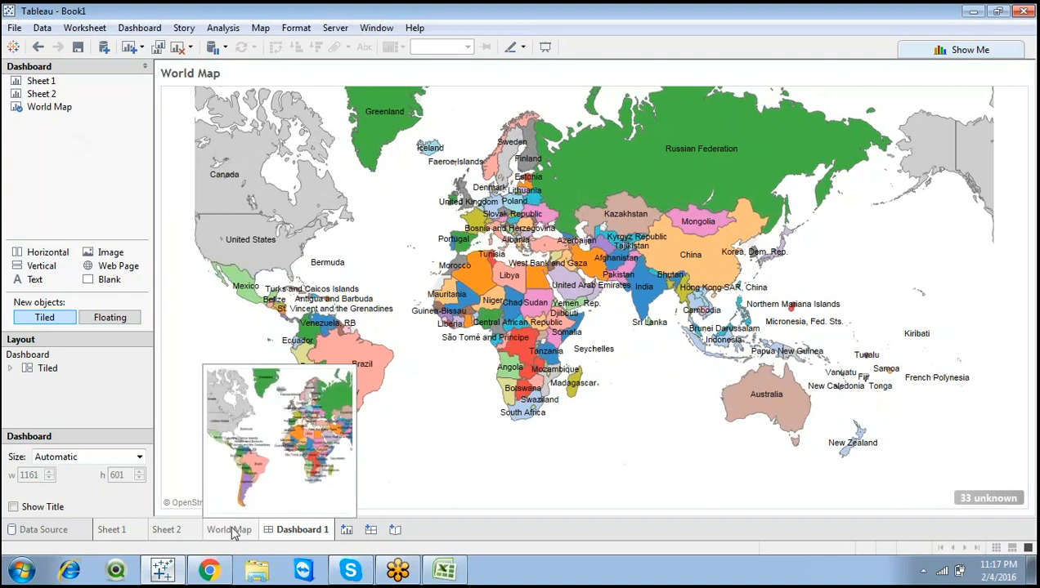
Make the country labels on the World Map sheet bold, and try italic before turning it off again
left_click(231, 531)
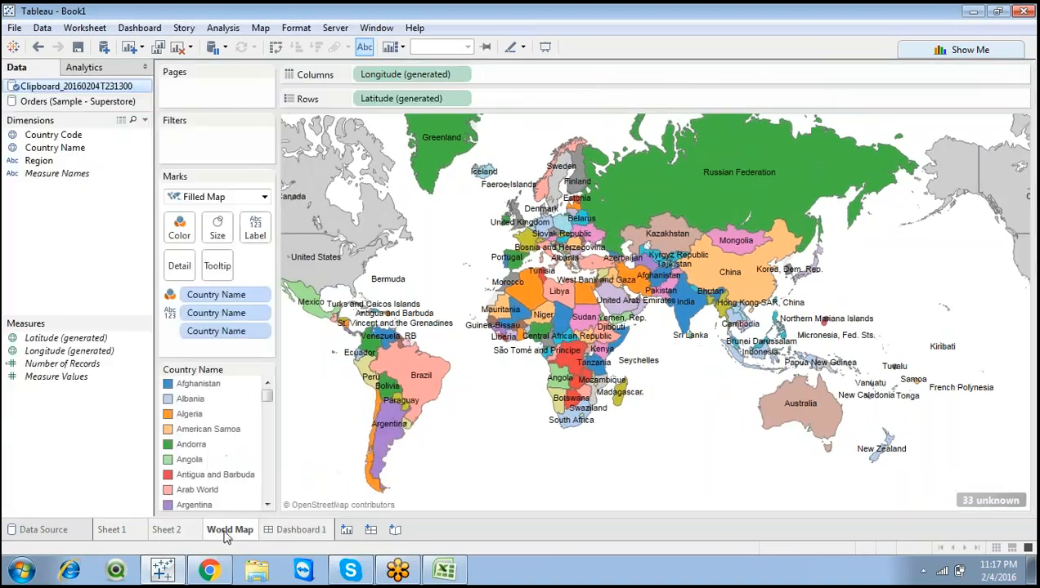
left_click(255, 229)
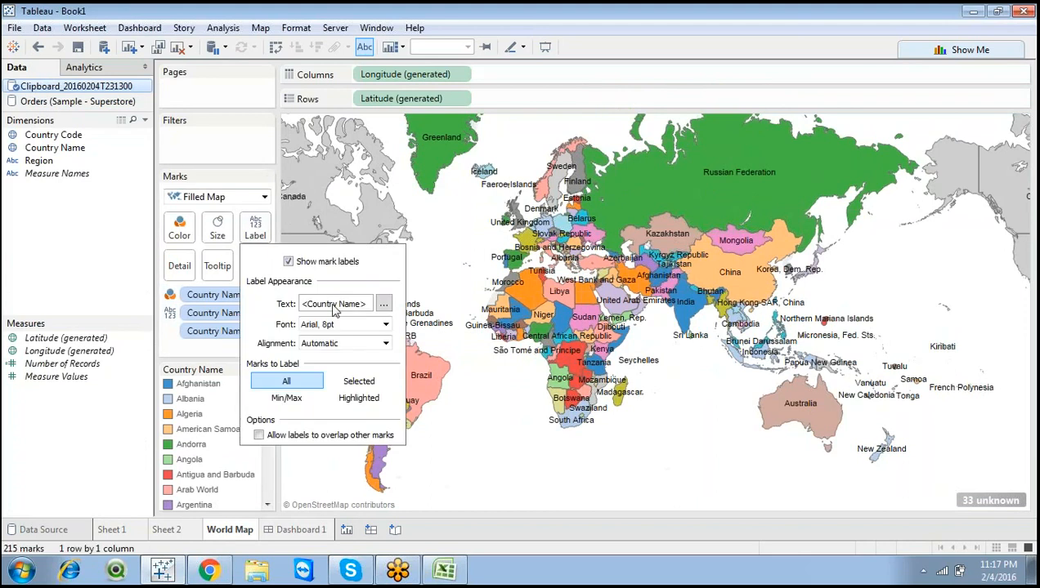
left_click(386, 325)
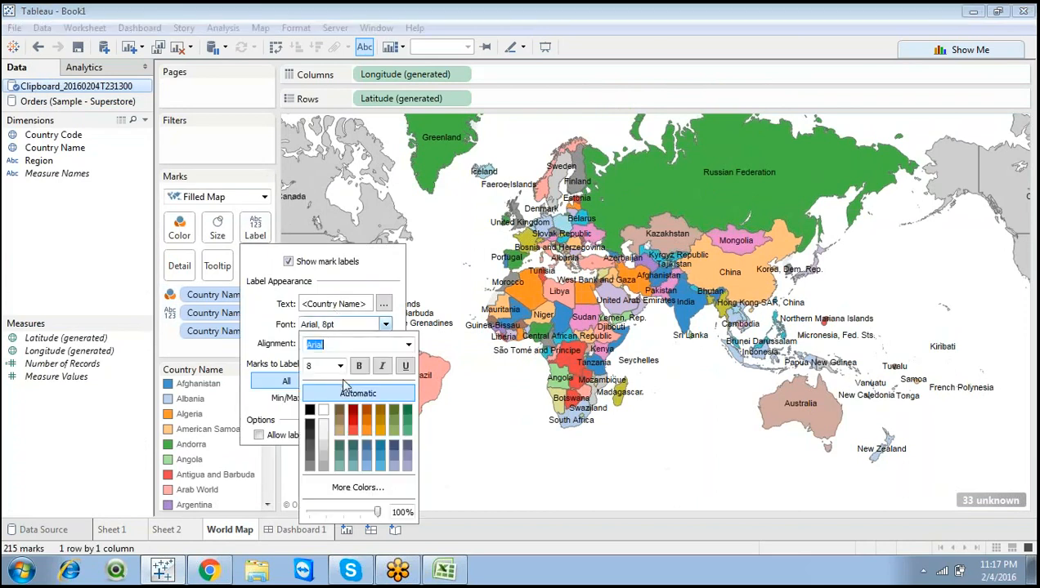
left_click(339, 366)
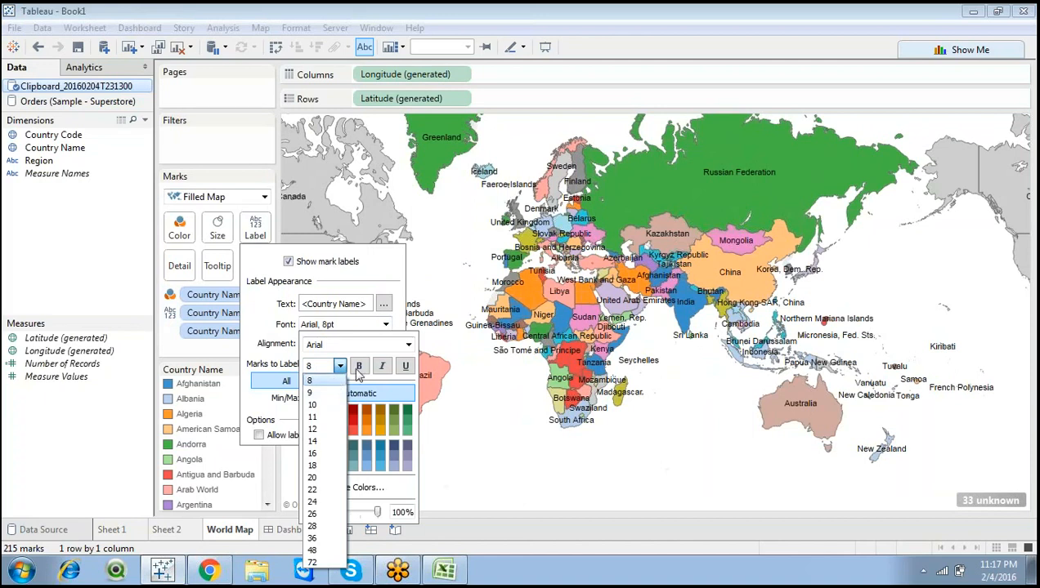
left_click(357, 369)
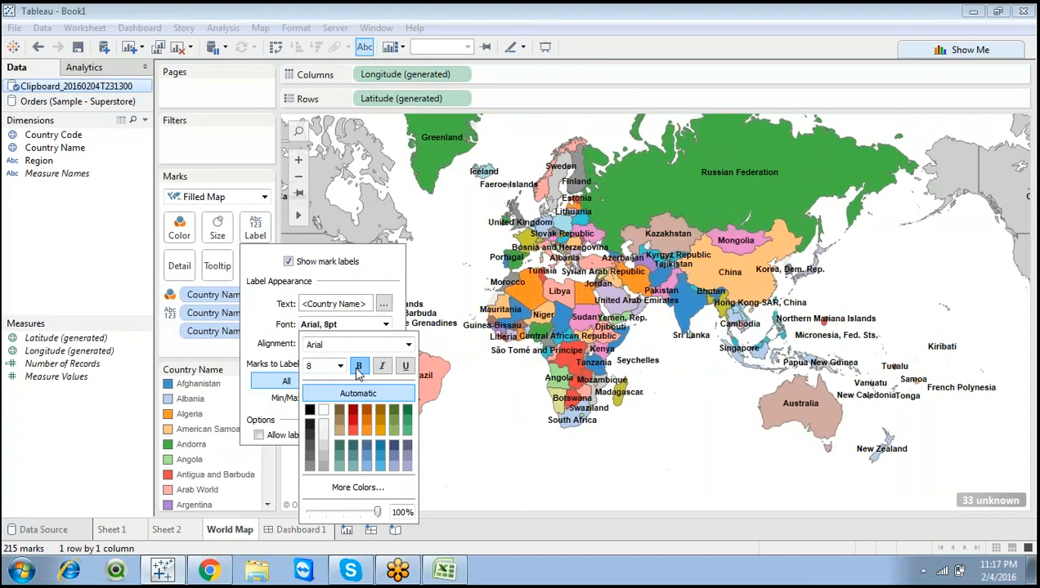
left_click(382, 368)
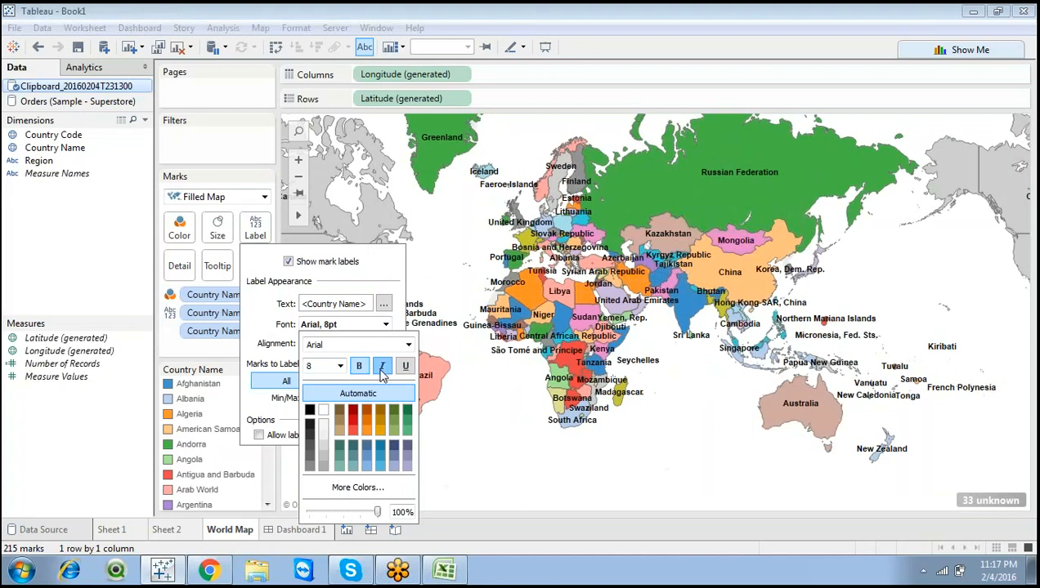
left_click(382, 368)
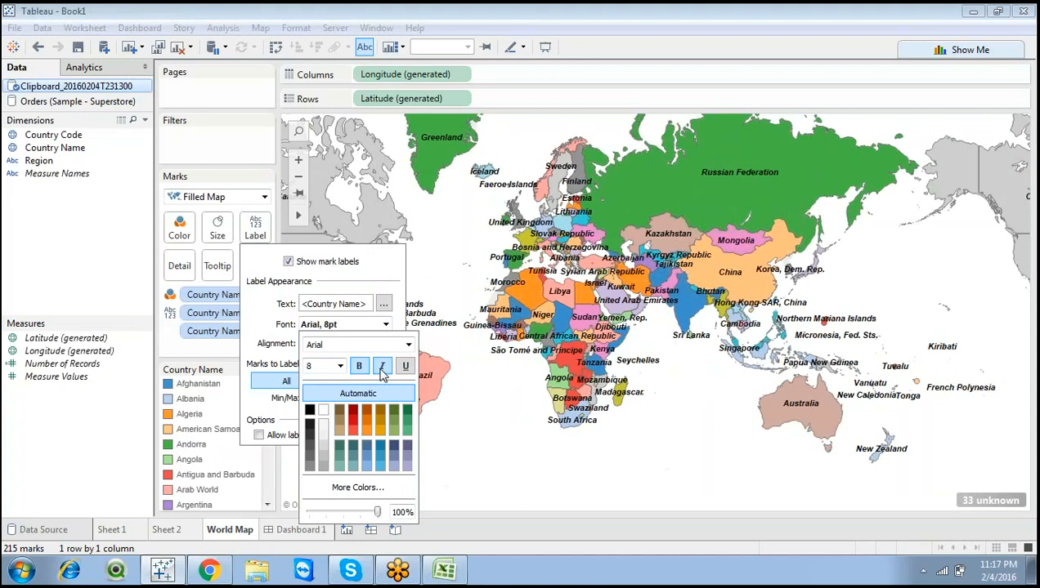
Color the World Map labels dark red at about 86% opacity and check them on the dashboard
left_click(353, 423)
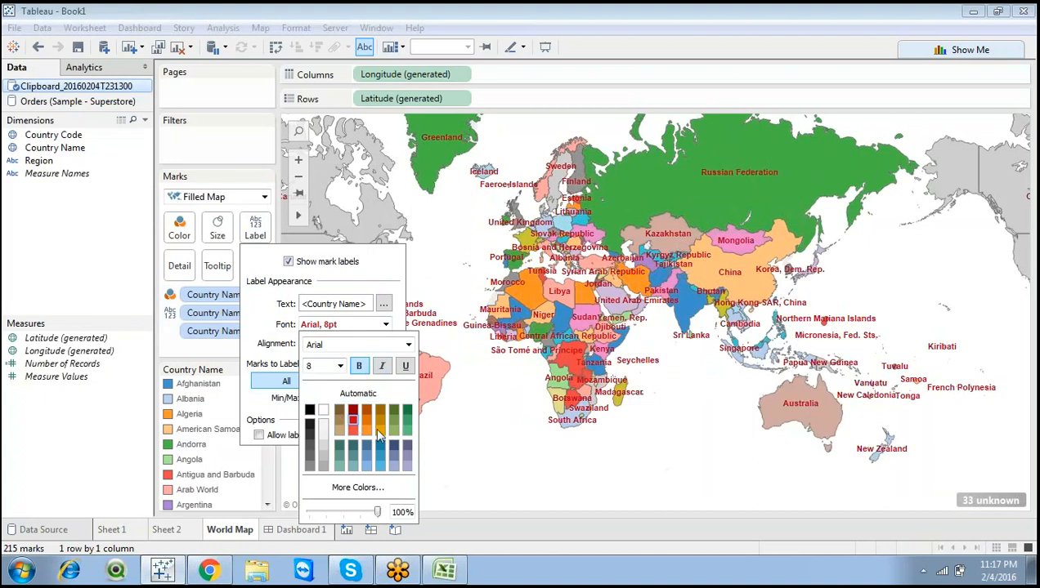
left_click(379, 432)
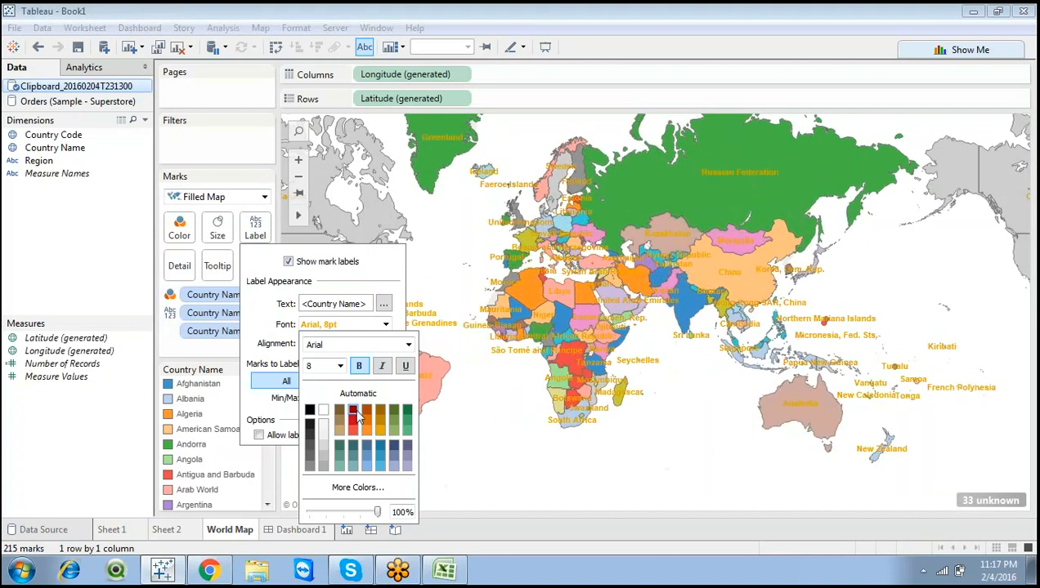
left_click(354, 415)
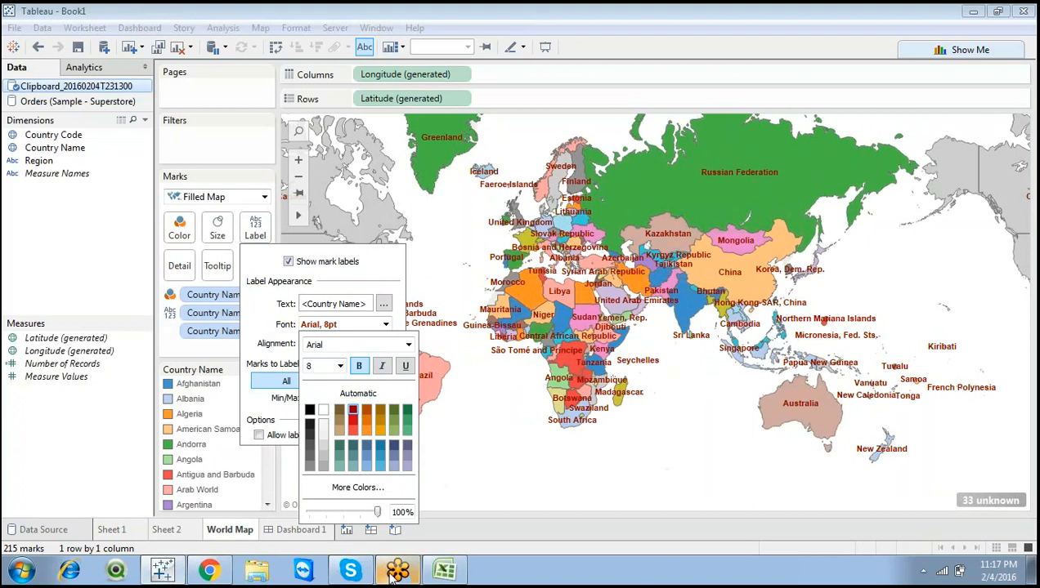
mouse_move(376, 514)
left_mouse_down()
mouse_move(349, 516)
mouse_move(358, 515)
left_mouse_up()
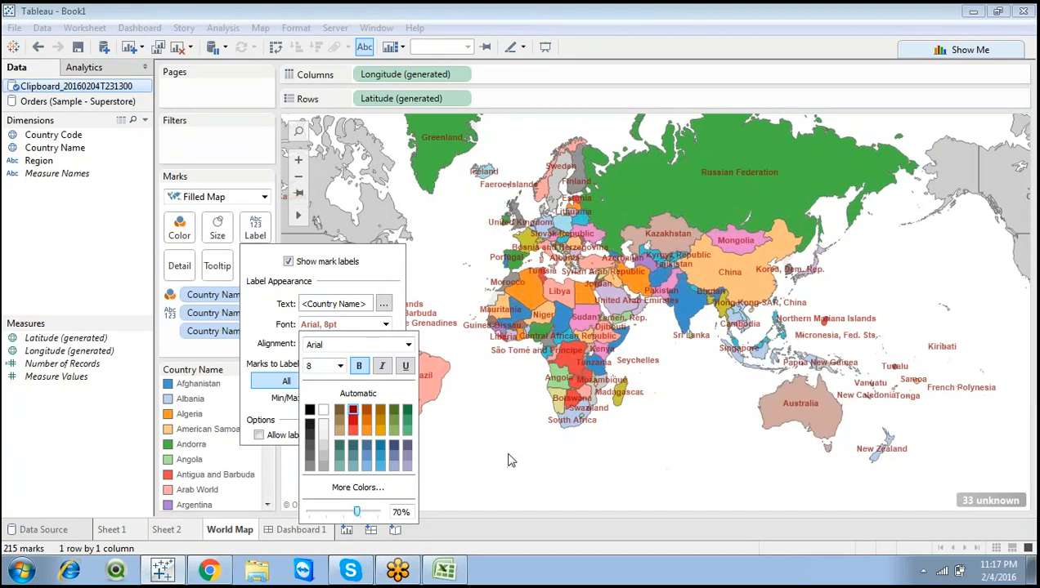
left_click_drag(357, 512, 369, 514)
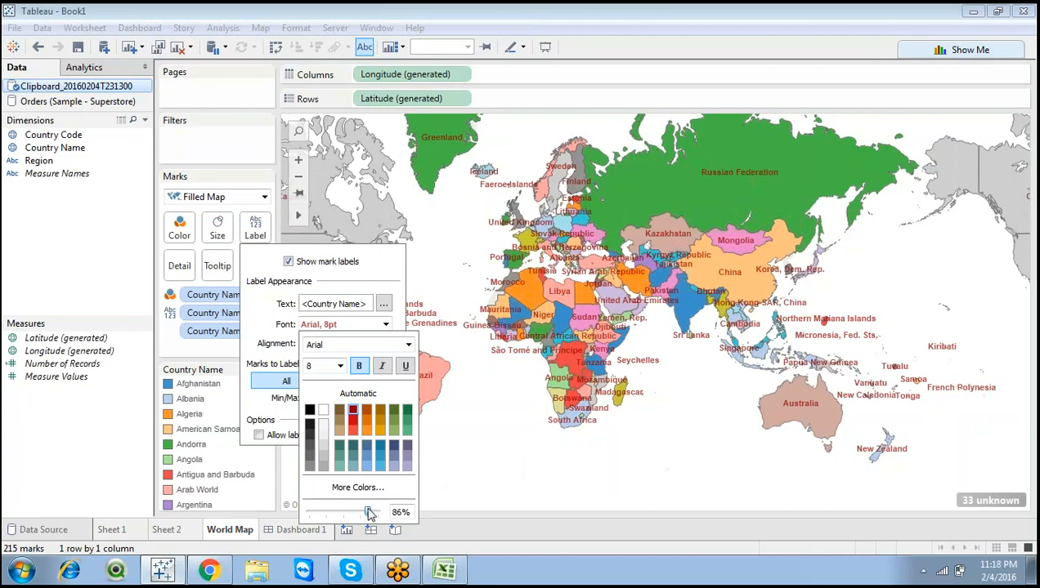
left_click(465, 452)
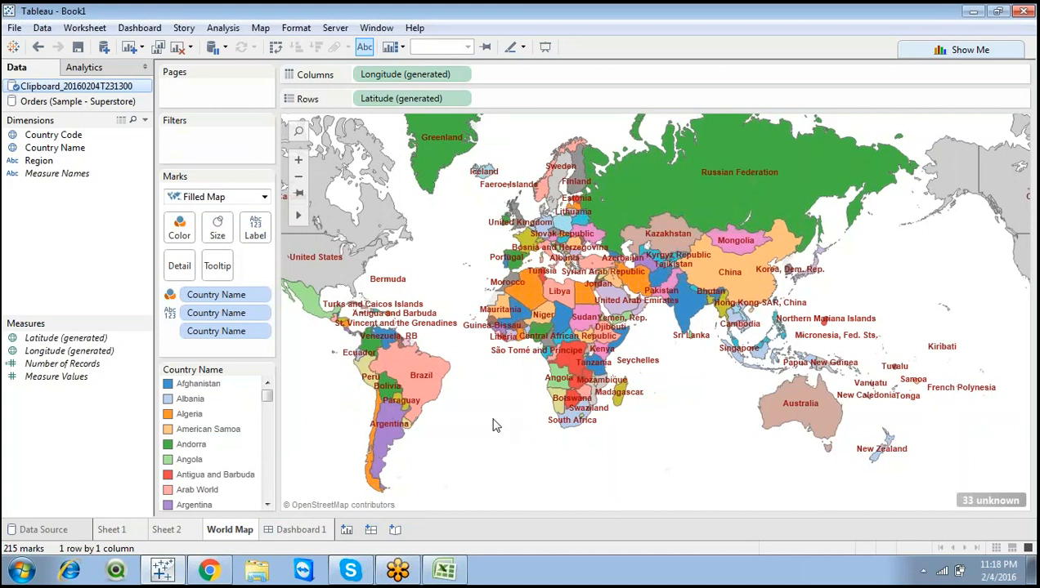
left_click(301, 532)
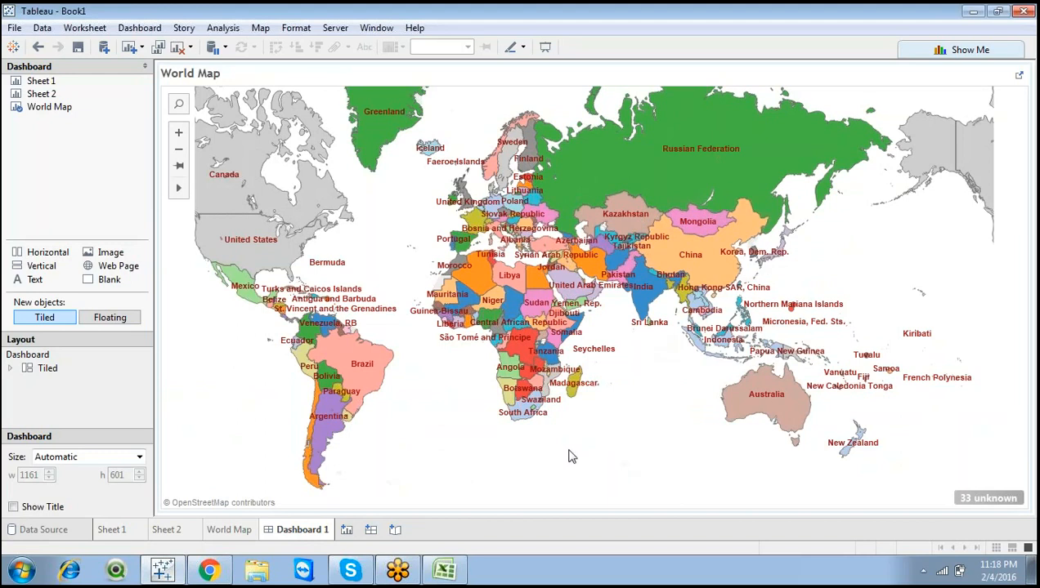
Switch to Chrome and search Google for "wikipedia for india"
left_click(210, 572)
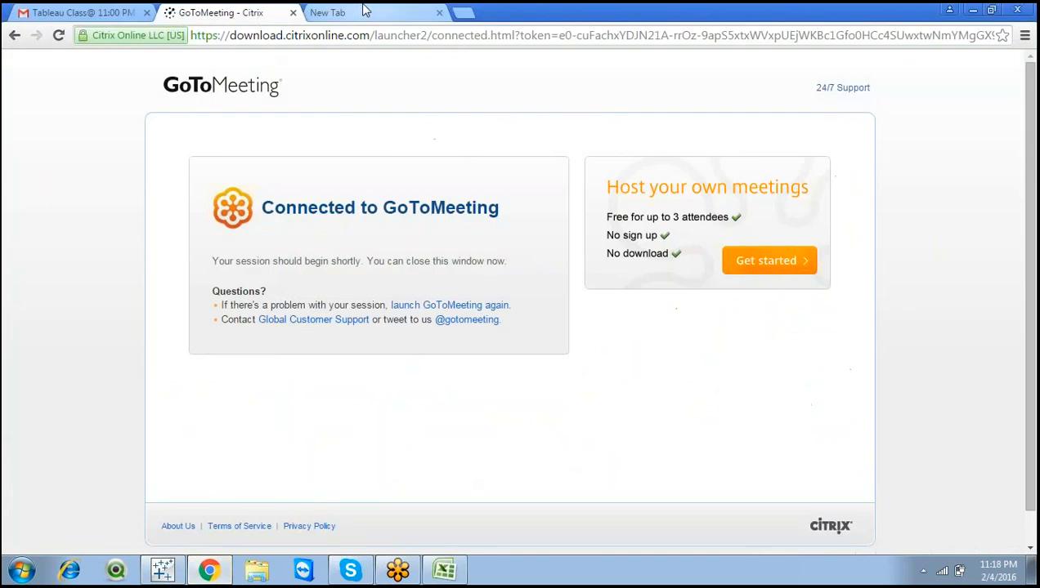
left_click(365, 12)
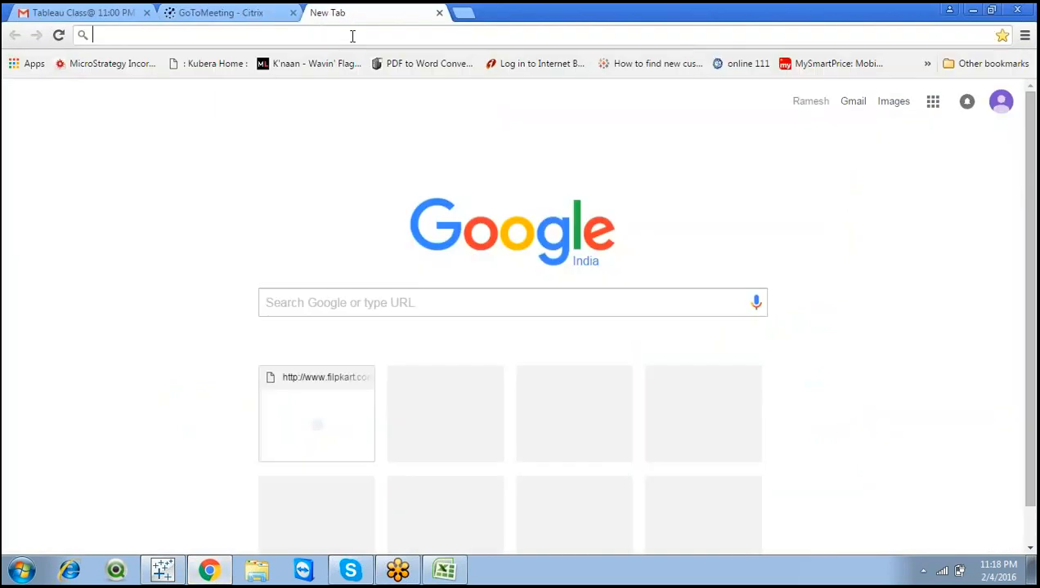
type("wiki")
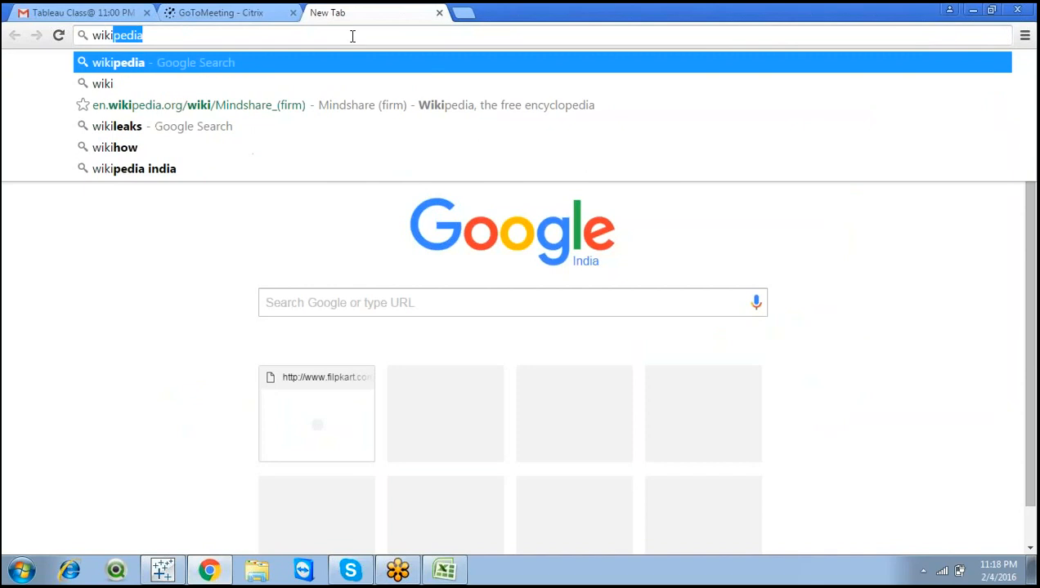
key("Return")
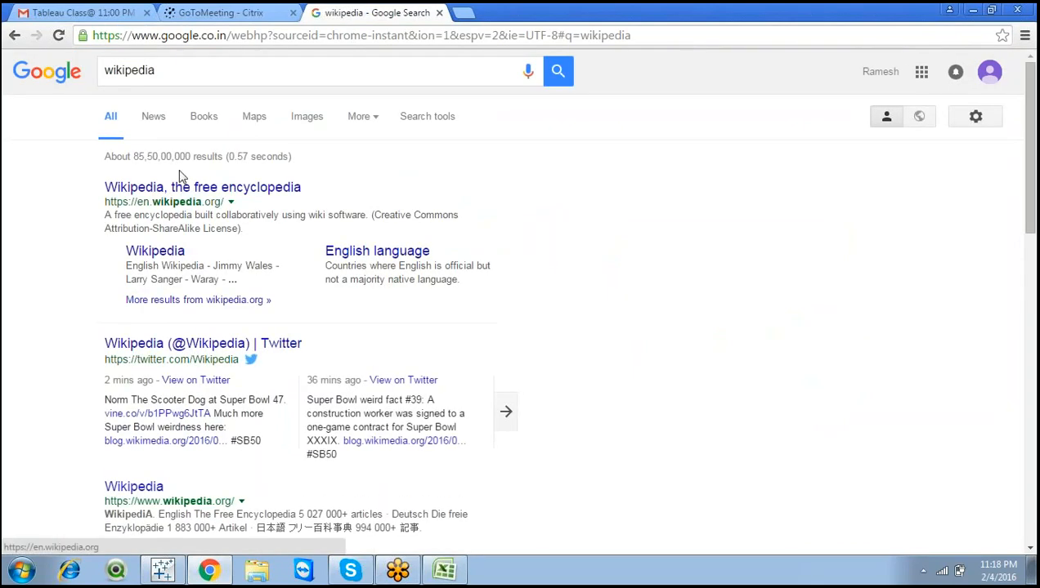
left_click(221, 72)
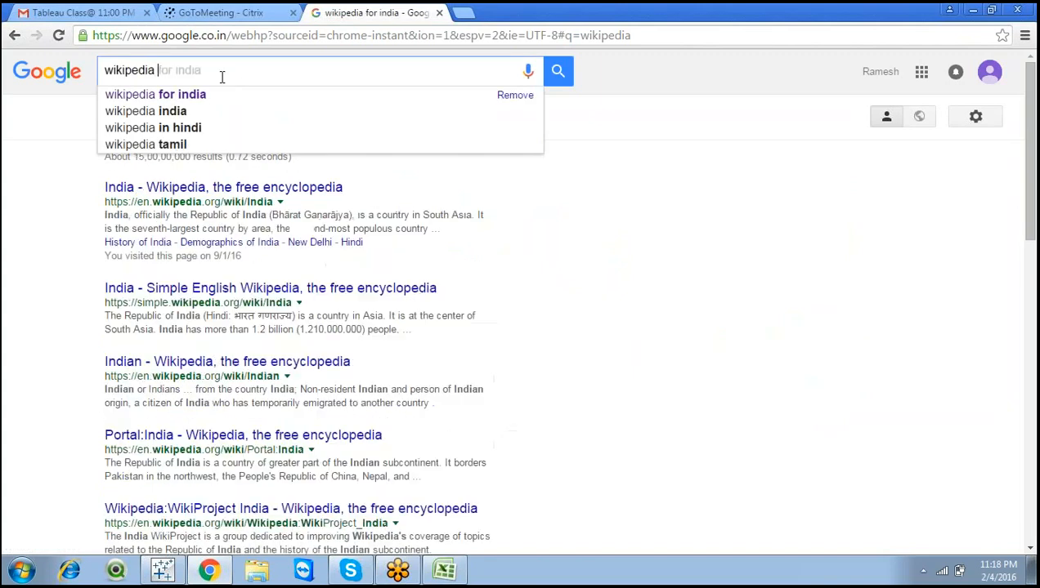
left_click(219, 97)
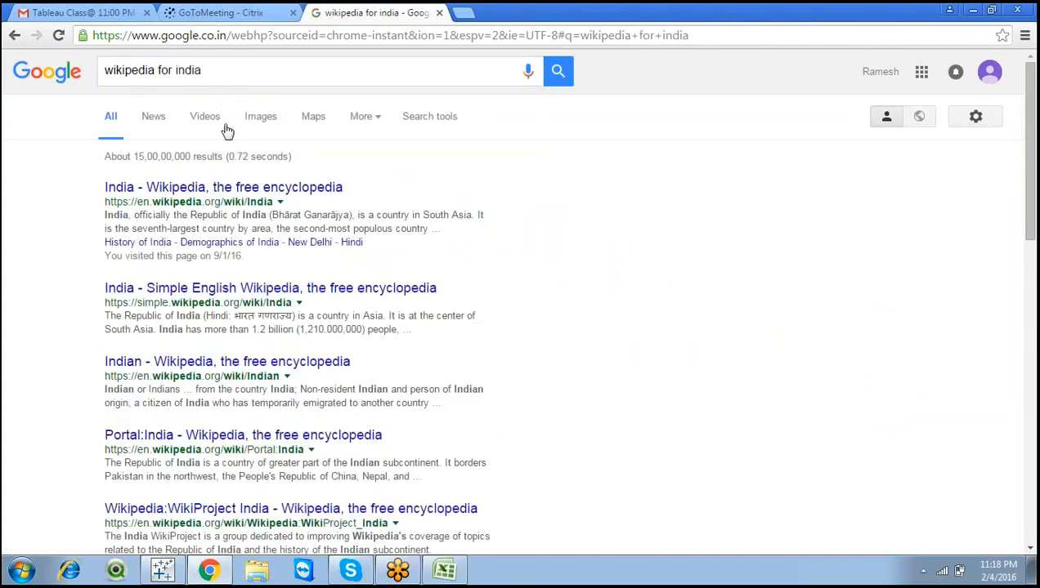
Revisit the Tableau dashboard map, return to Chrome, and open the English Wikipedia article on India from the search results
left_click(248, 12)
left_click(357, 12)
left_click(178, 574)
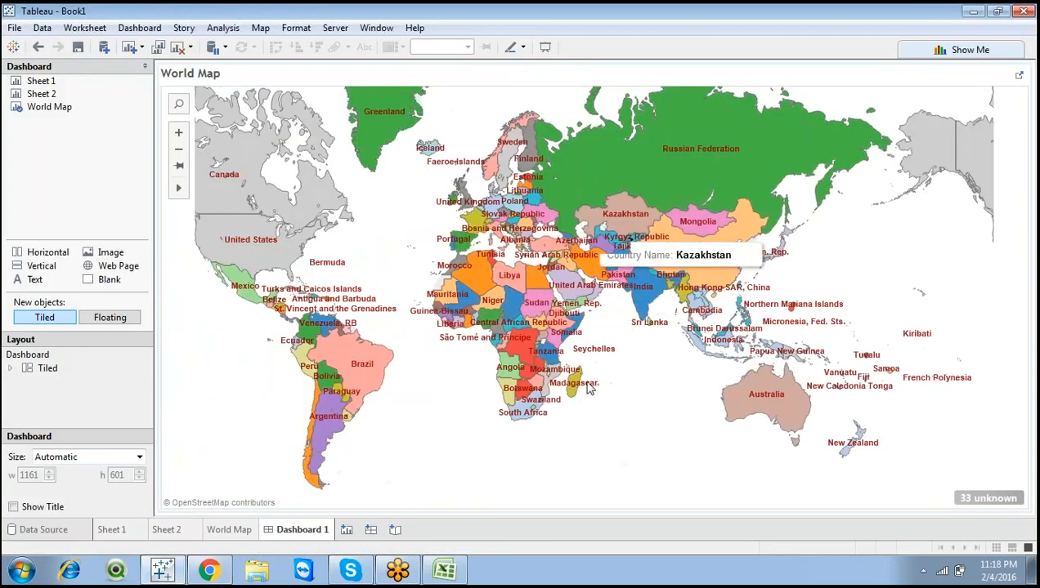
left_click(209, 571)
left_click(272, 72)
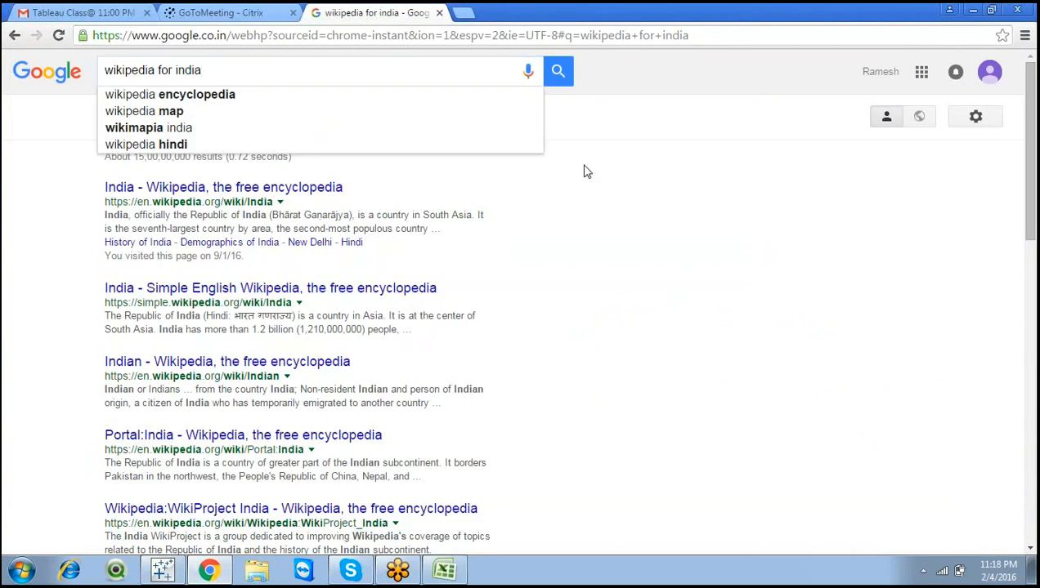
left_click(226, 188)
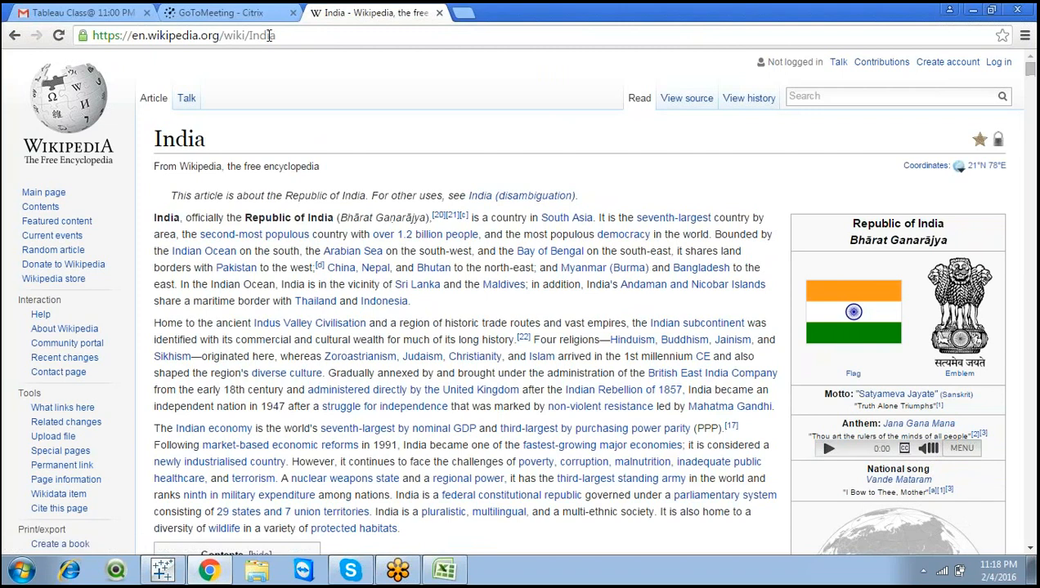
Replace India with Australia at the end of the Wikipedia address and load that article
left_click(277, 36)
left_click(277, 36)
key("BackSpace")
key("BackSpace")
key("BackSpace")
key("BackSpace")
key("BackSpace")
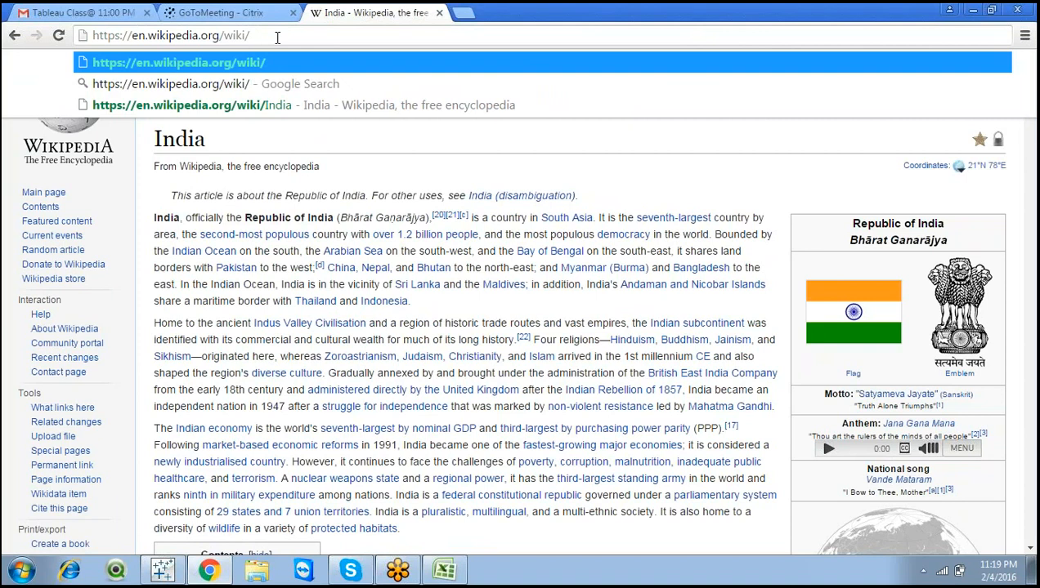
type("Austr")
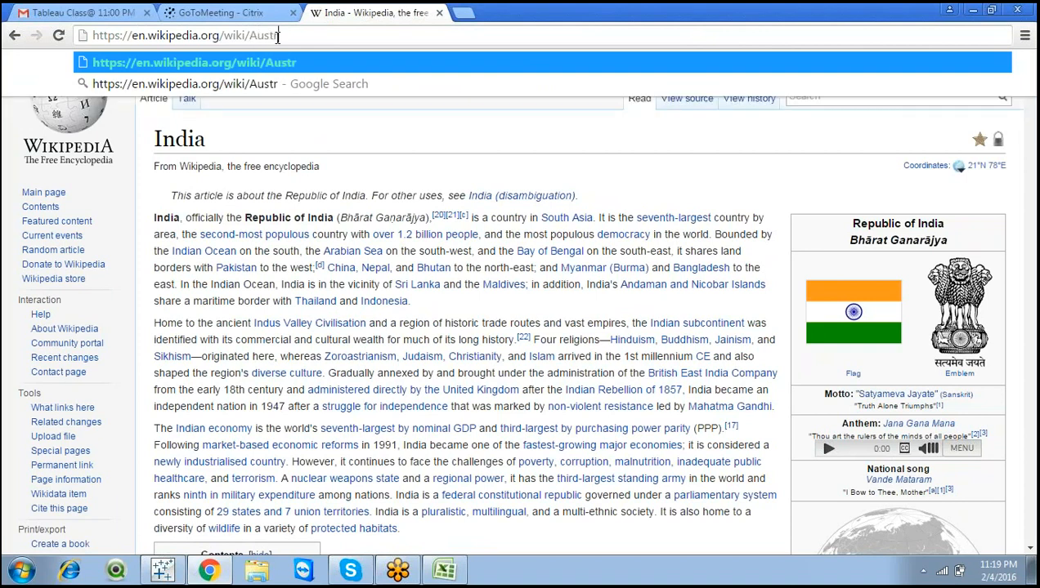
type("alia")
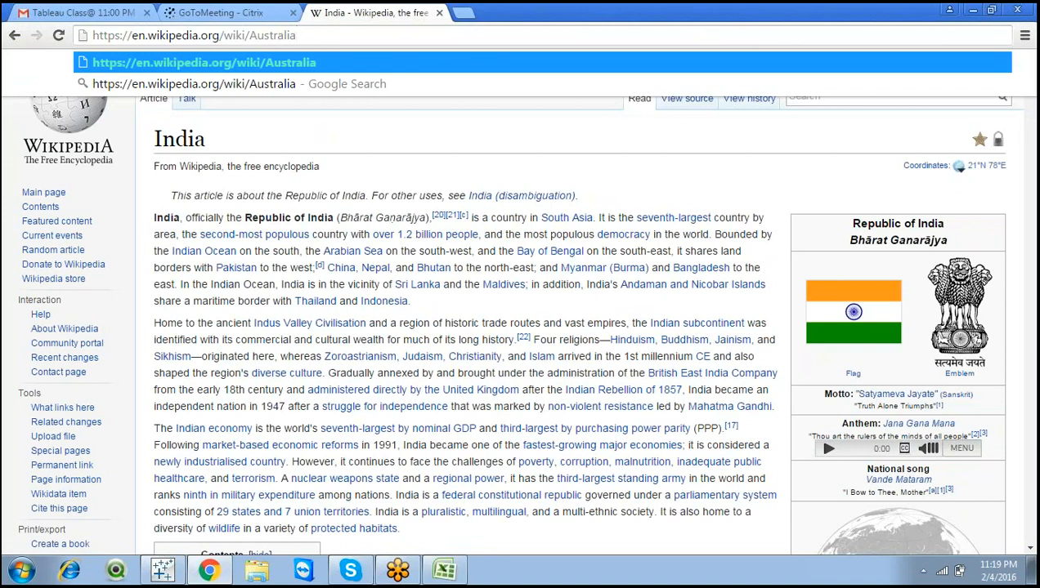
key("Return")
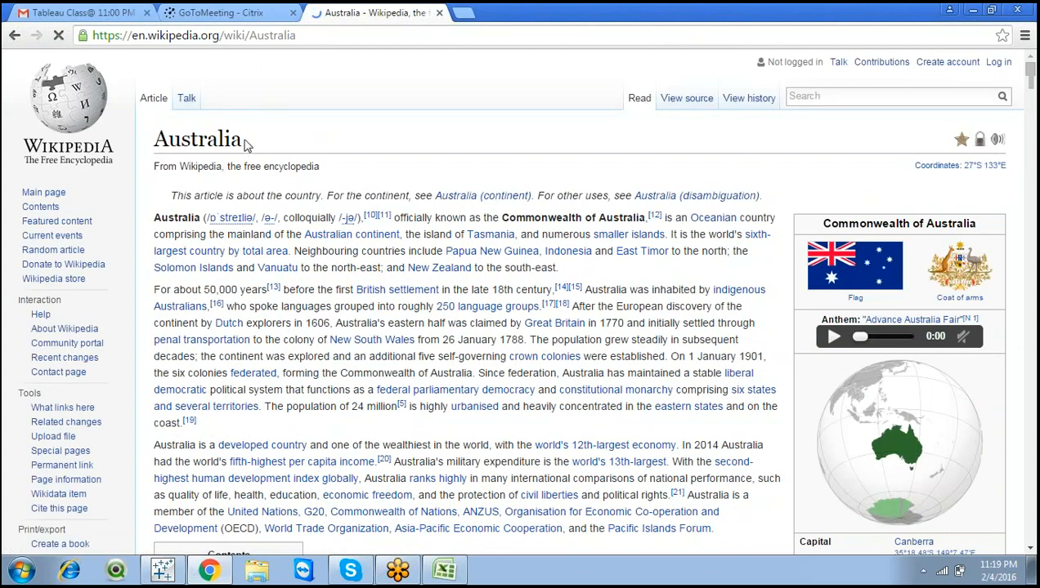
Compare the article title with the page address, highlighting the Wikipedia base address and the country name at its end
left_click_drag(244, 141, 152, 140)
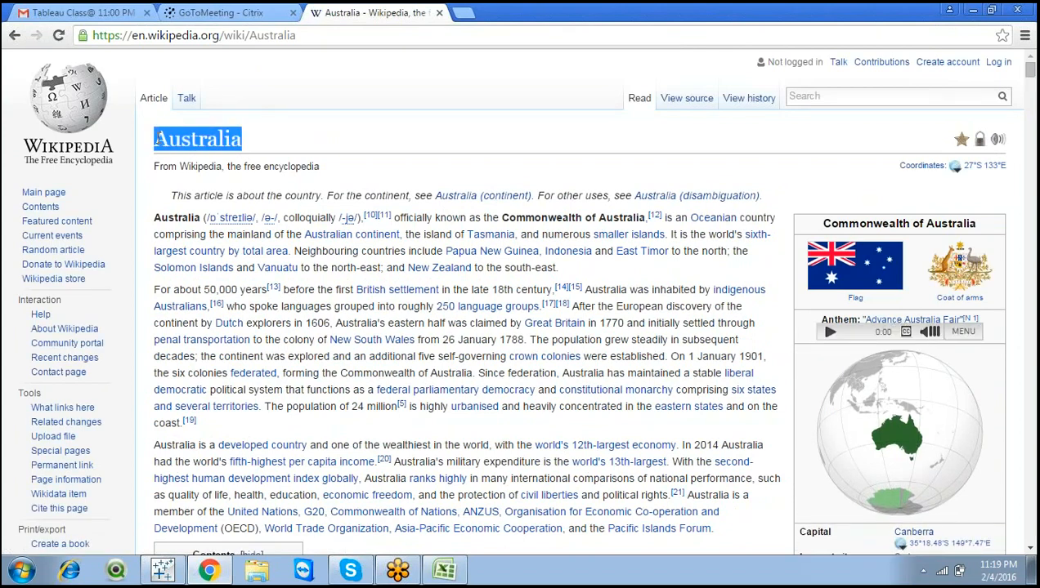
mouse_move(235, 141)
left_mouse_down()
mouse_move(180, 141)
mouse_move(235, 140)
left_mouse_up()
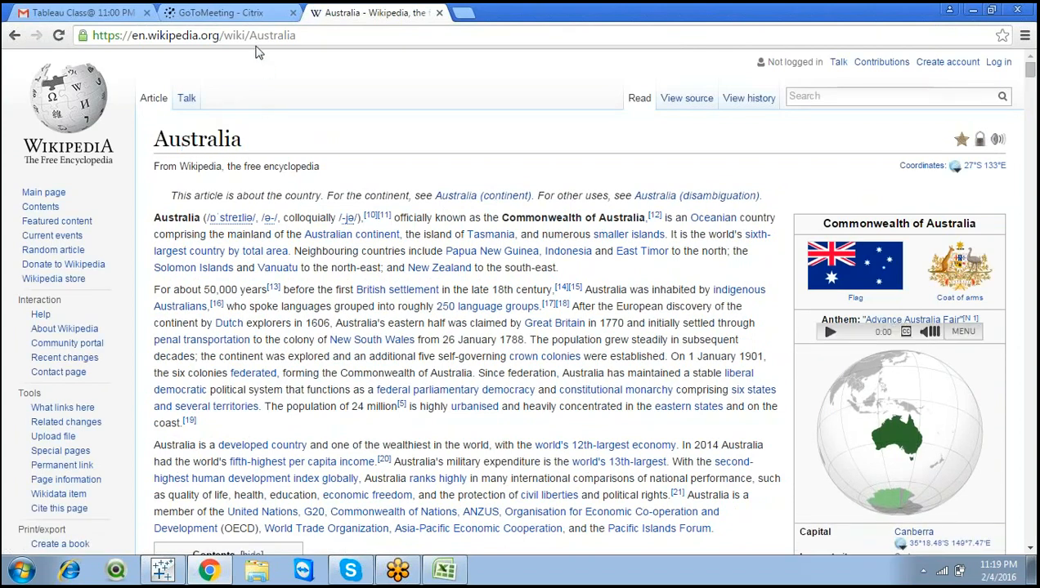
left_click_drag(249, 36, 125, 41)
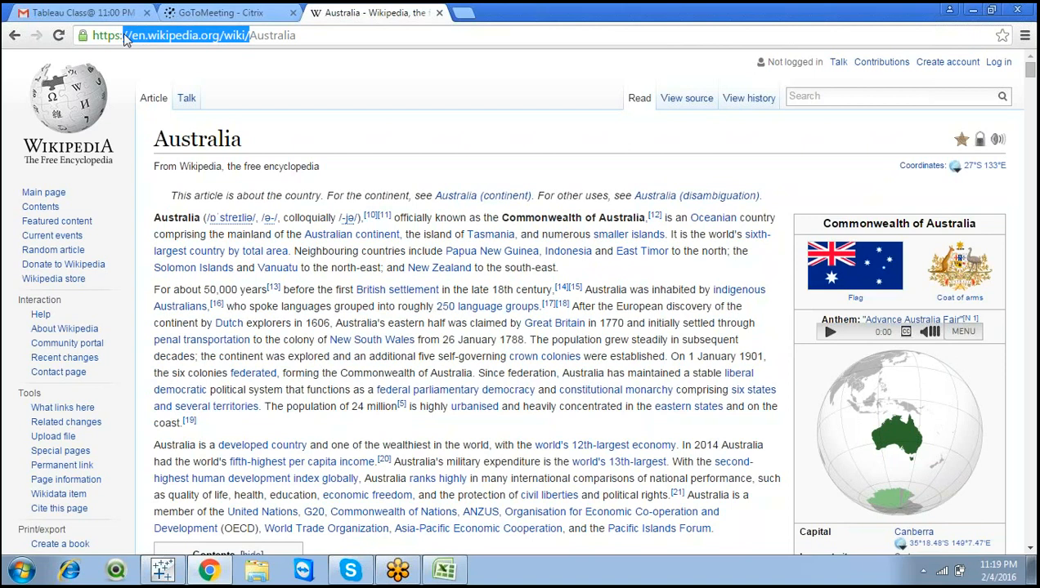
left_click(307, 37)
mouse_move(299, 35)
left_mouse_down()
mouse_move(250, 32)
mouse_move(291, 38)
left_mouse_up()
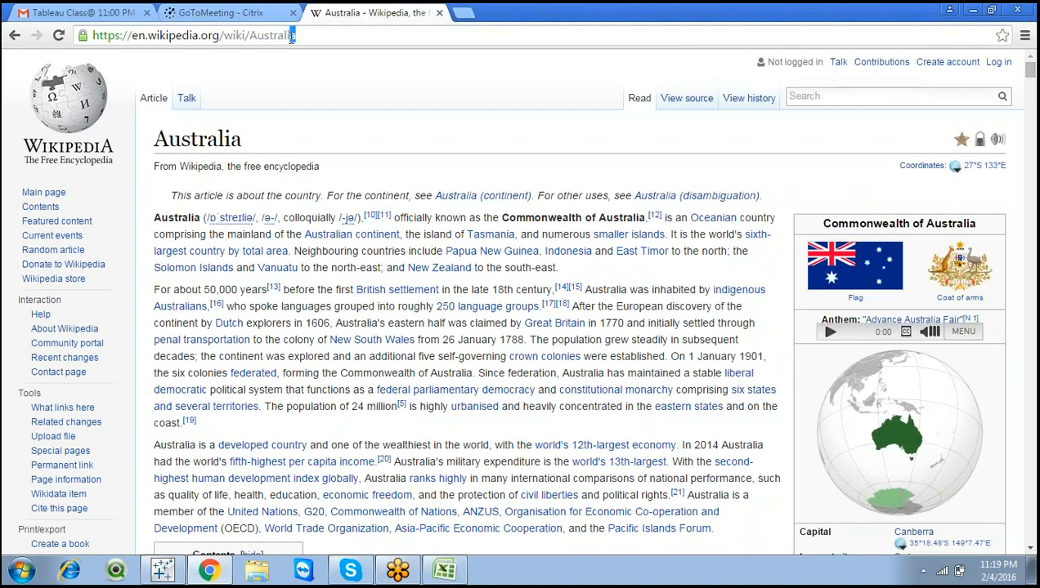
double_click(298, 35)
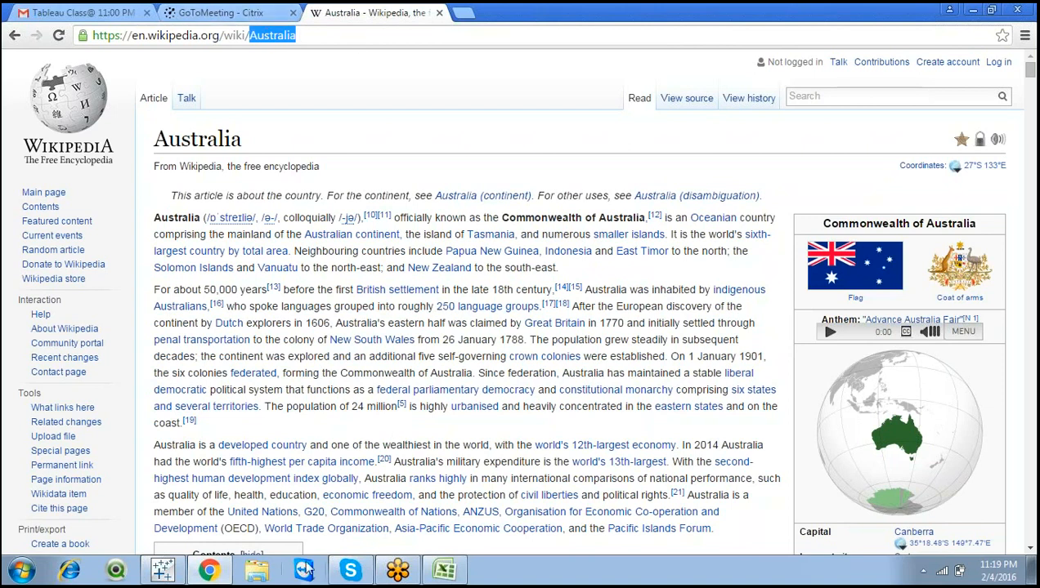
Switch back to Tableau, select India on the dashboard map to inspect its country name, and clear the selection
left_click(163, 571)
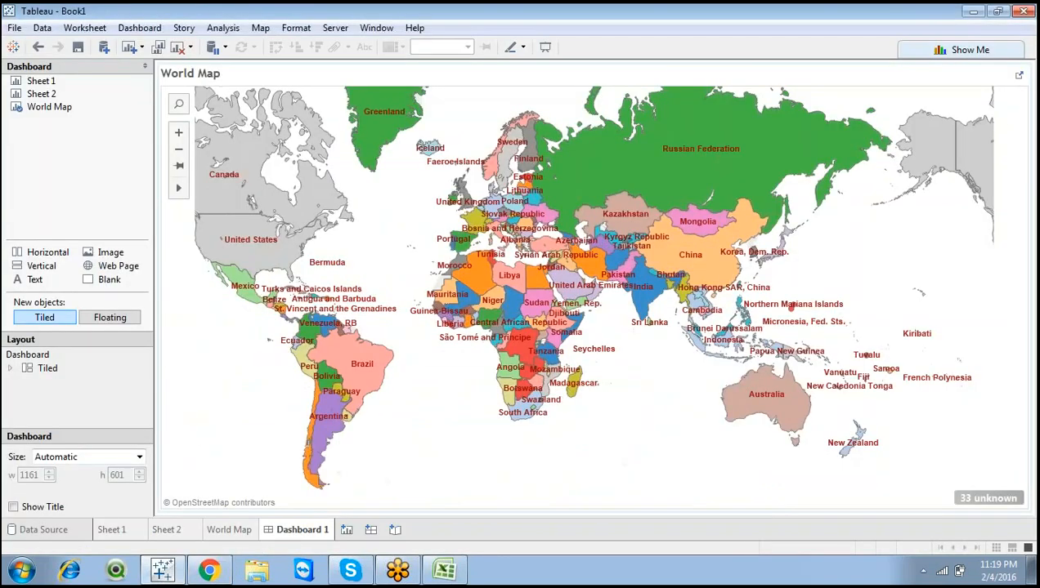
left_click(651, 296)
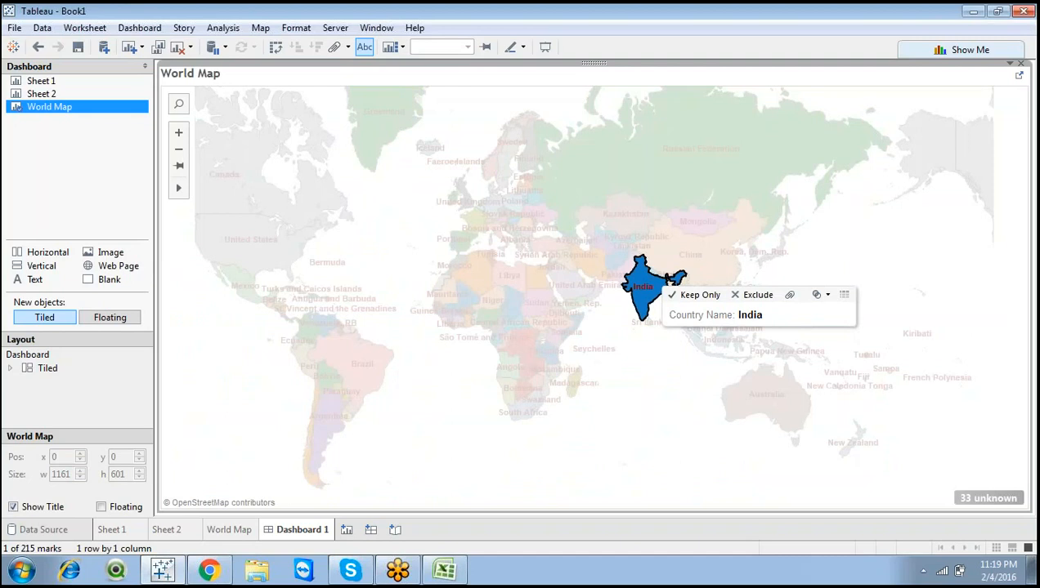
left_click(643, 377)
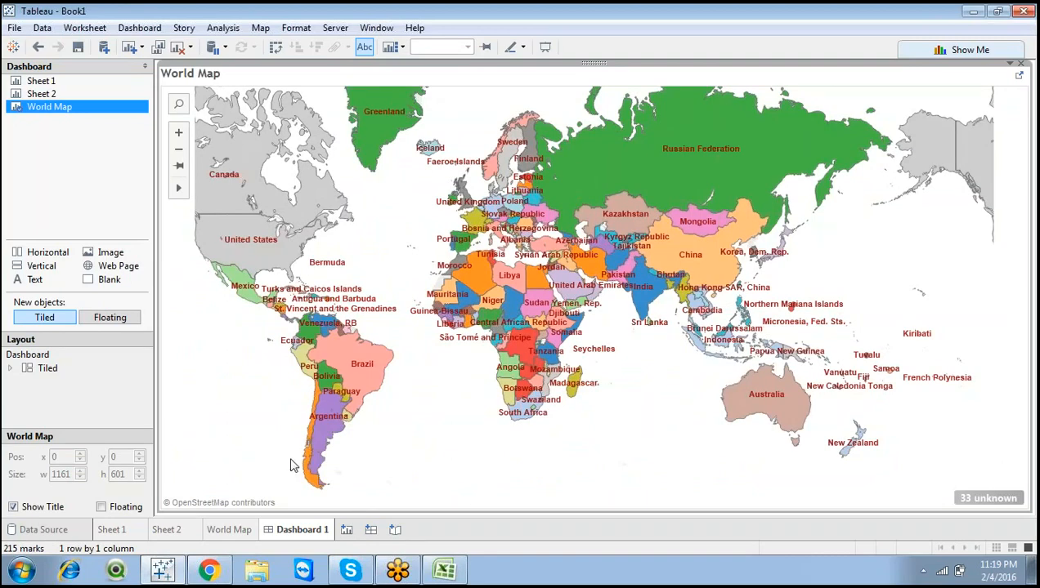
Switch to Chrome, copy the full address of the Australia Wikipedia article, and return to Tableau
mouse_move(200, 196)
left_click(214, 570)
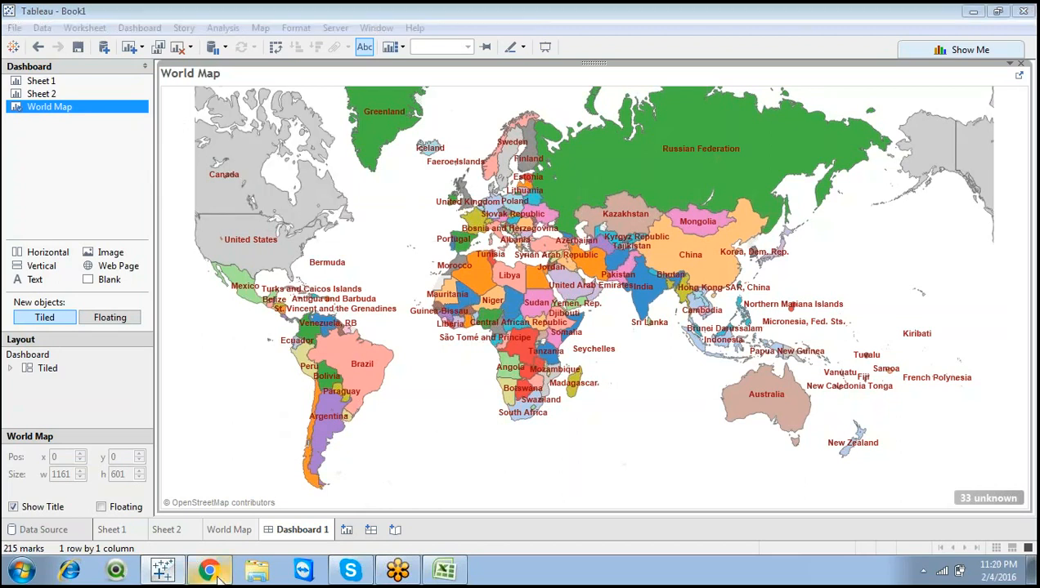
left_click(318, 35)
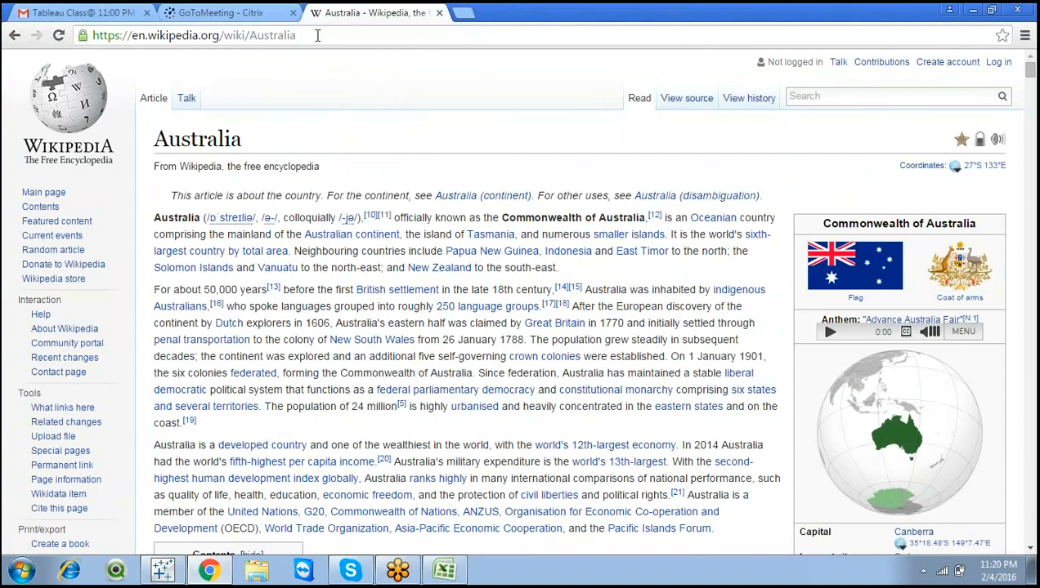
left_click_drag(317, 35, 83, 35)
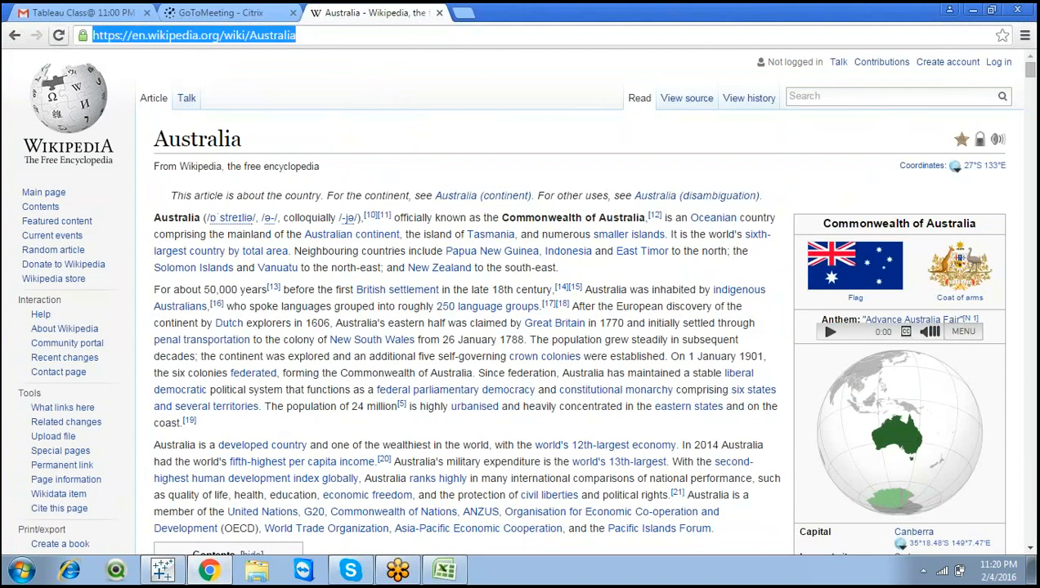
right_click(218, 36)
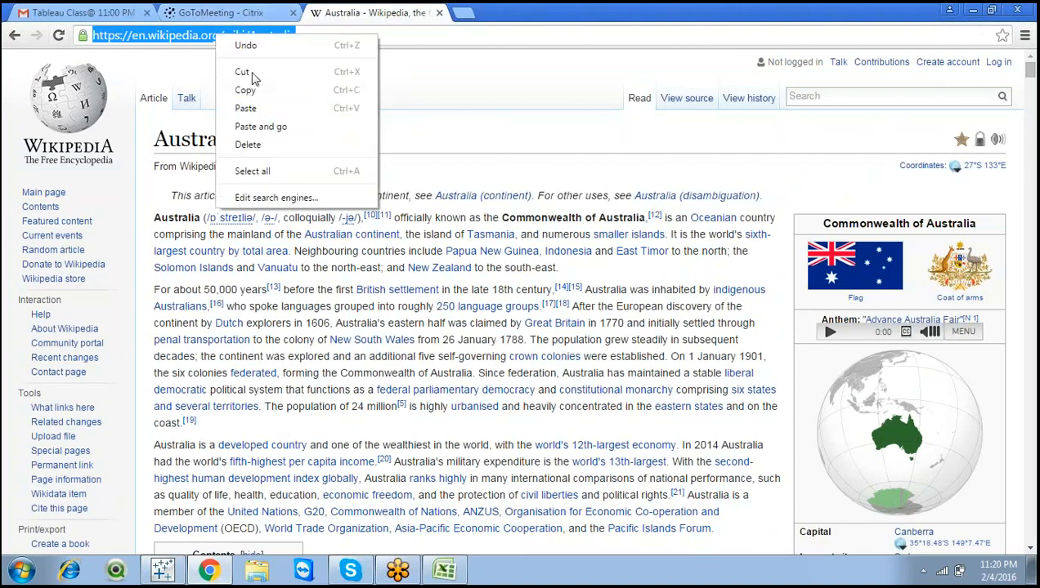
left_click(248, 91)
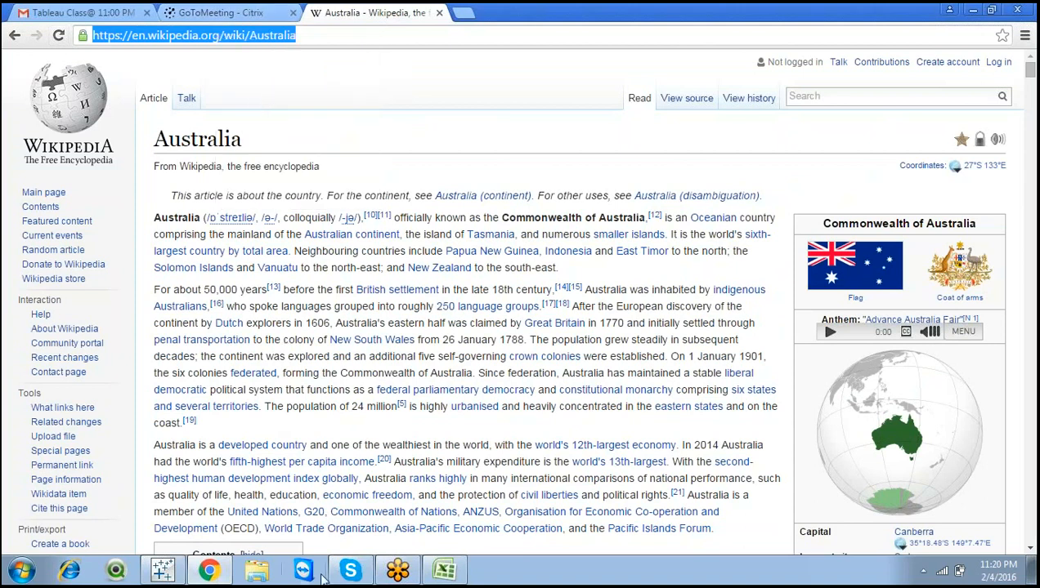
left_click(163, 569)
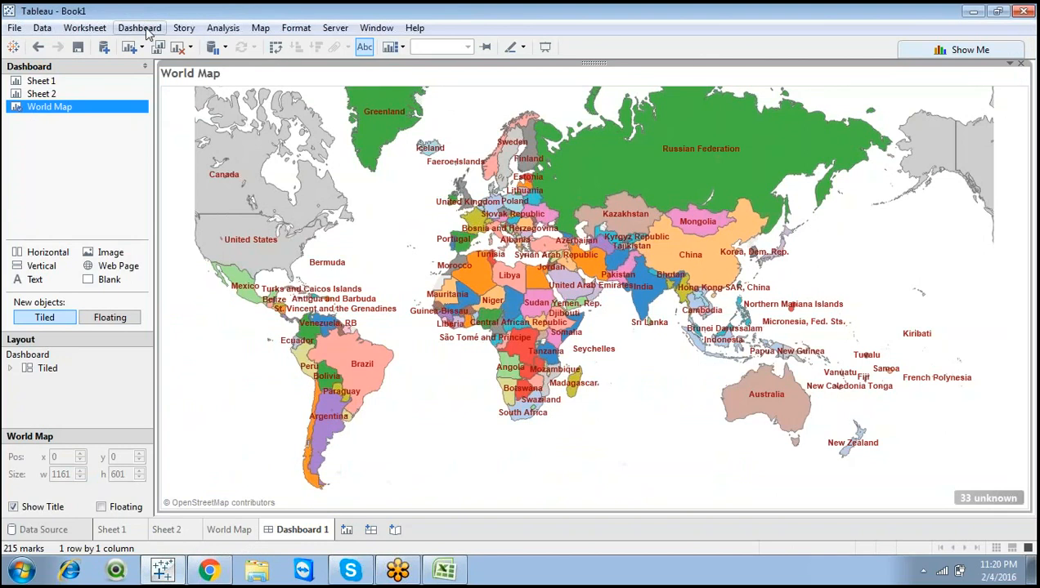
Open the actions of Dashboard 1 and start adding a new URL action
left_click(146, 30)
left_click(191, 319)
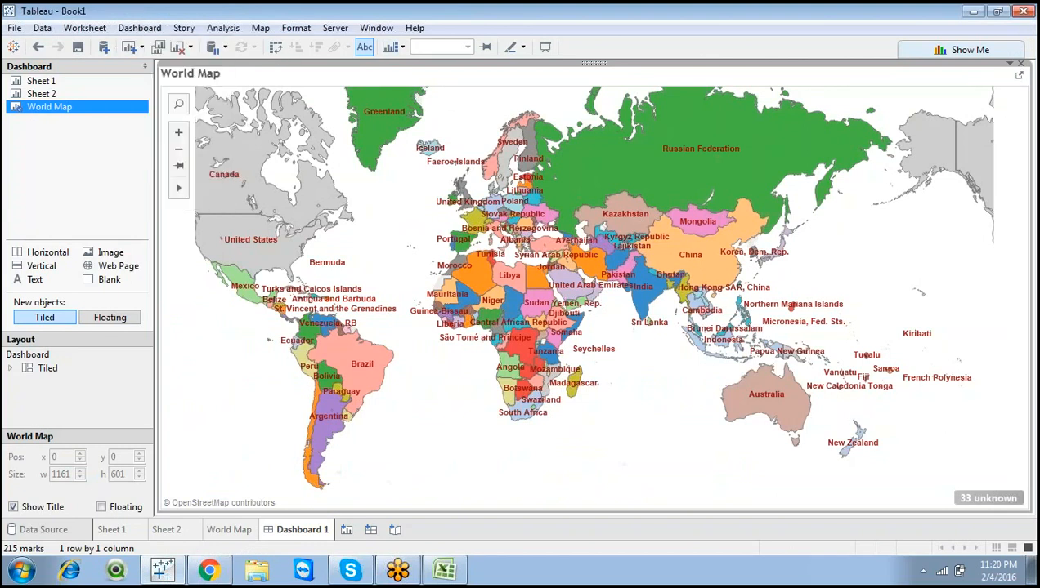
mouse_move(55, 111)
left_click(149, 27)
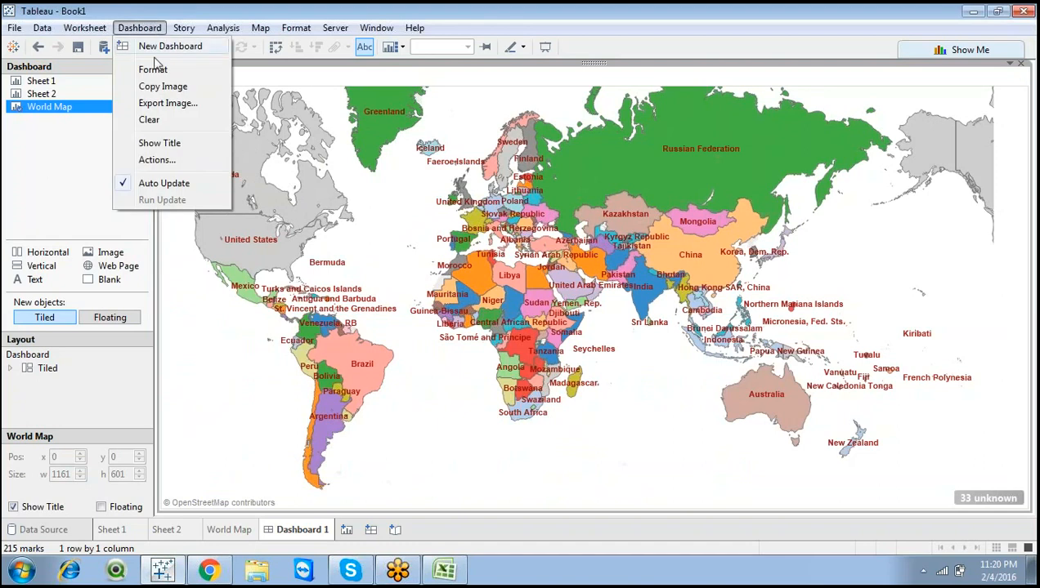
left_click(163, 160)
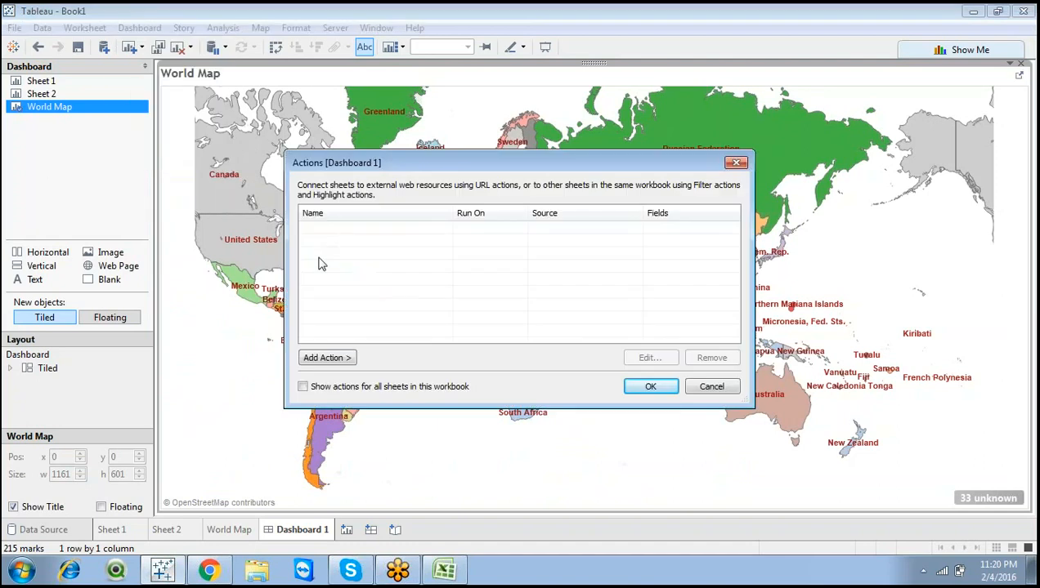
left_click(331, 361)
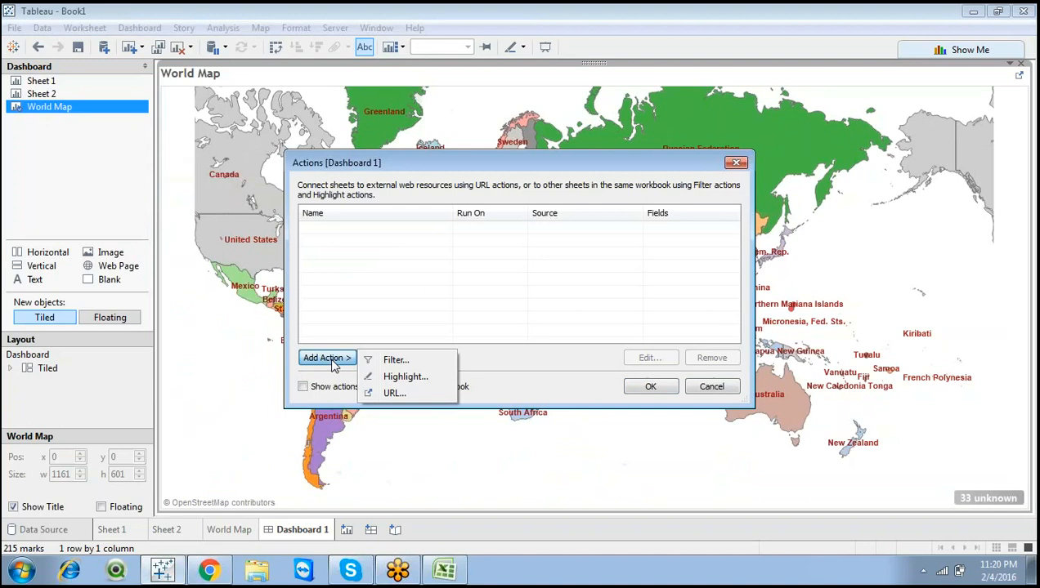
left_click(392, 394)
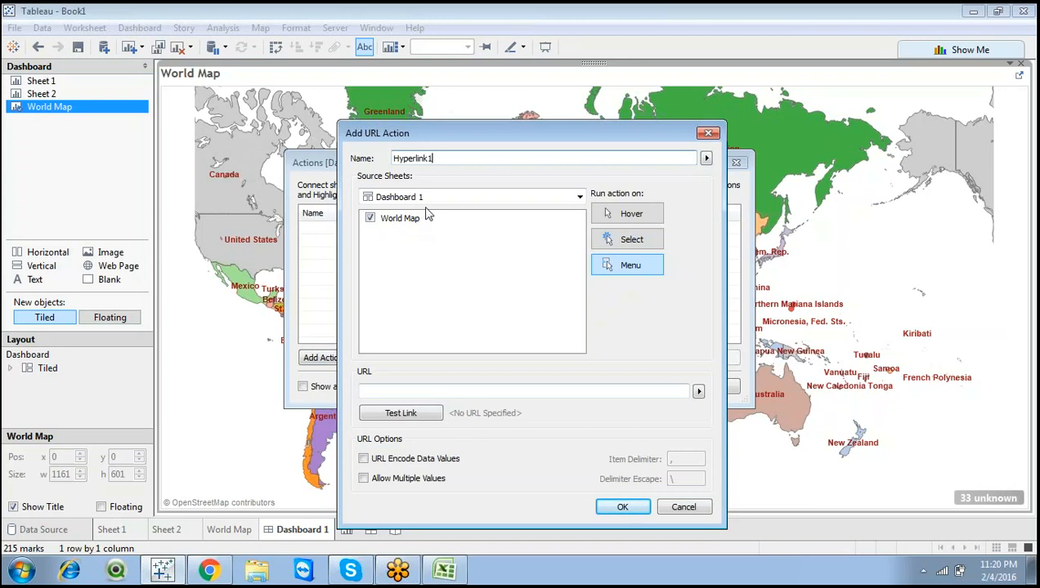
Name the URL action "WikiPedia for Country:" followed by the inserted Country Name field, and have it run on Menu
double_click(408, 158)
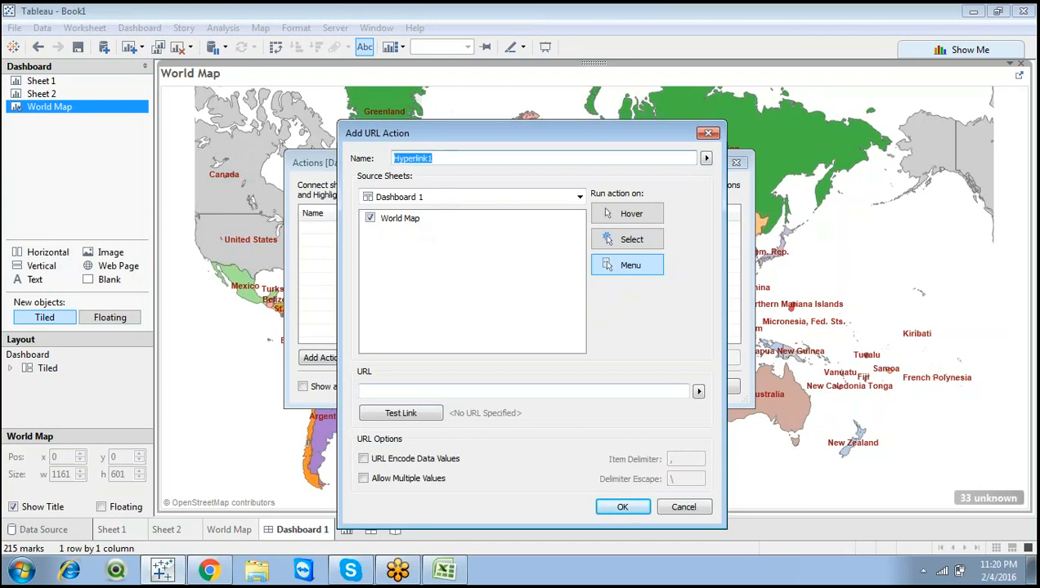
key("BackSpace")
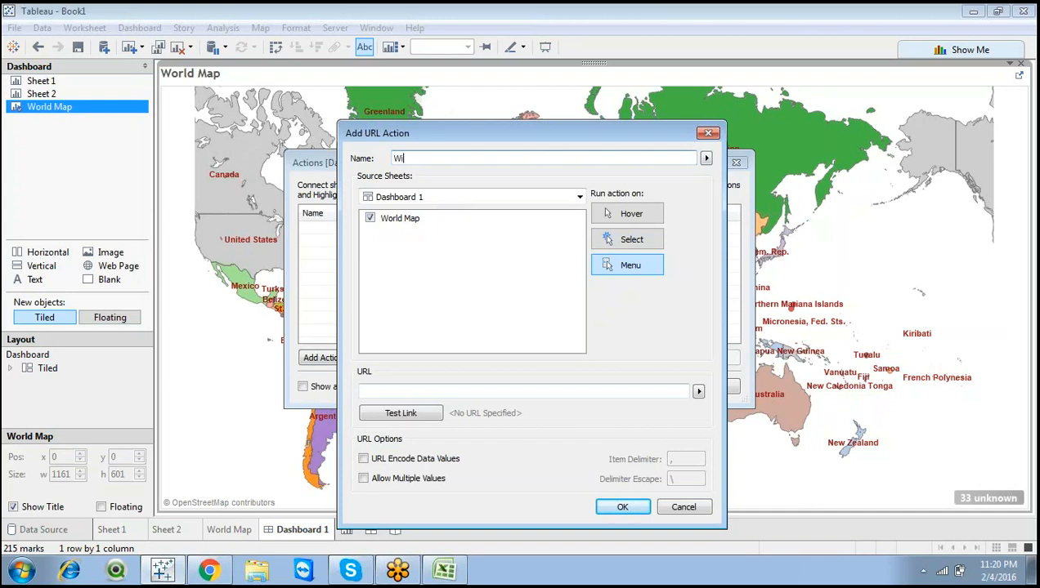
type("WikiPedia for Country:")
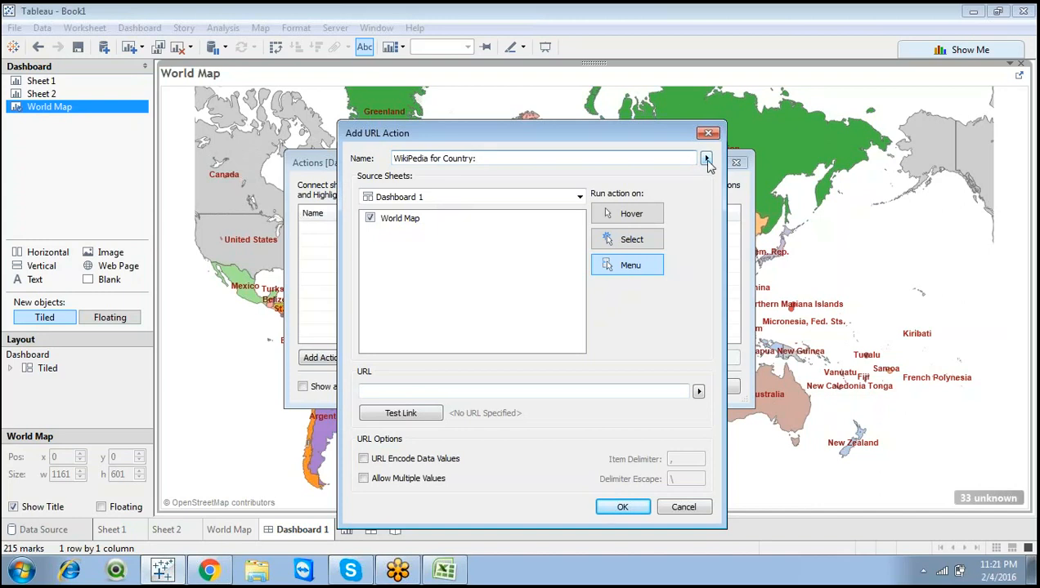
left_click(706, 159)
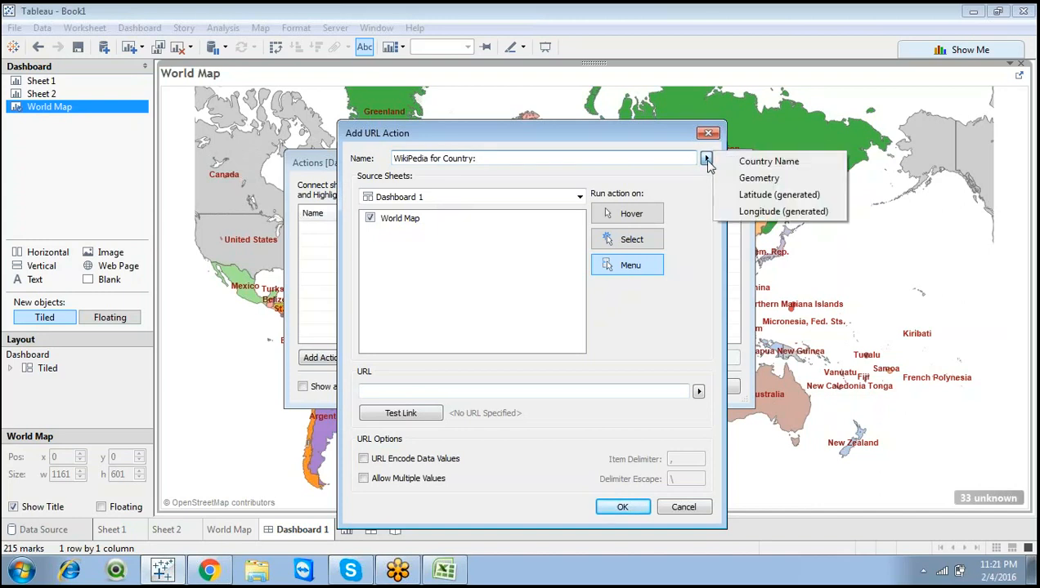
left_click(744, 163)
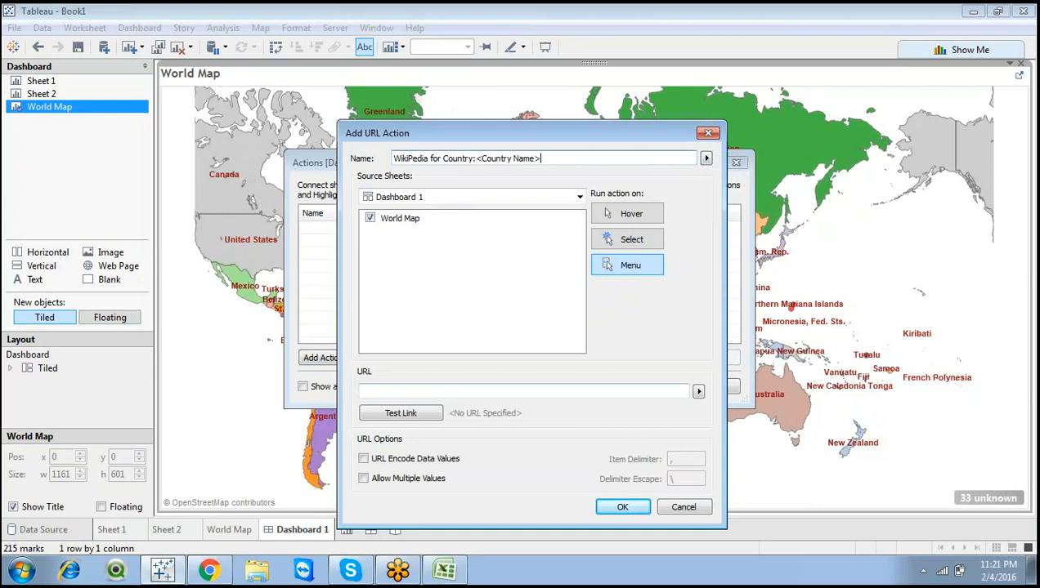
left_click_drag(544, 161, 477, 160)
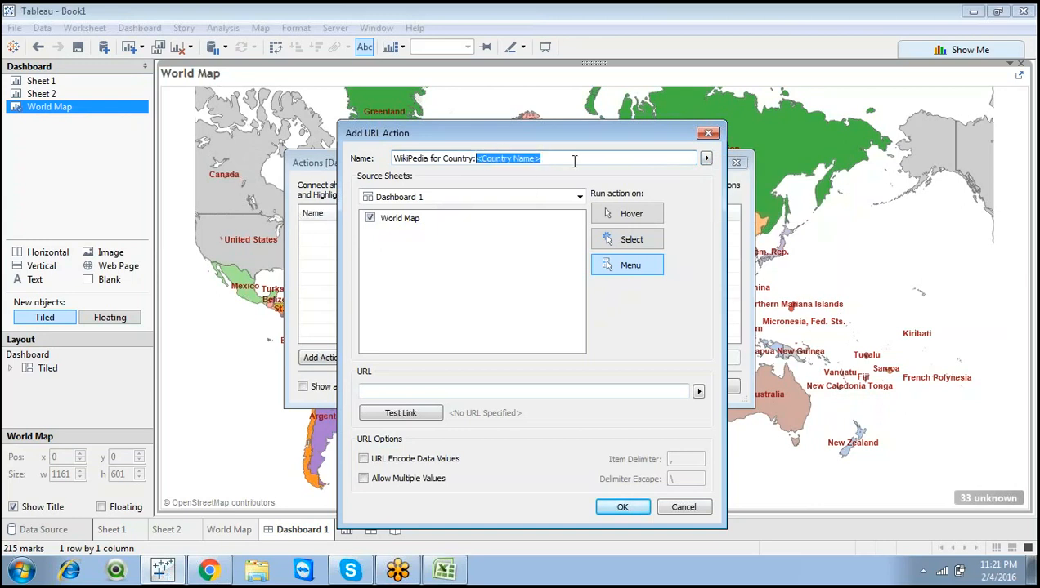
left_click(484, 160, "shift")
left_click(477, 160, "shift")
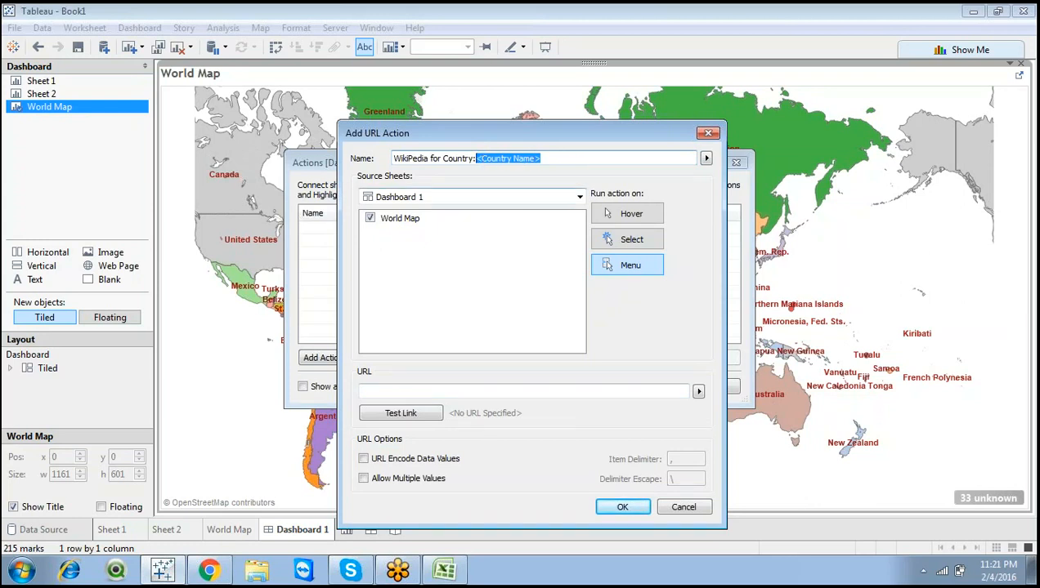
left_click(630, 268)
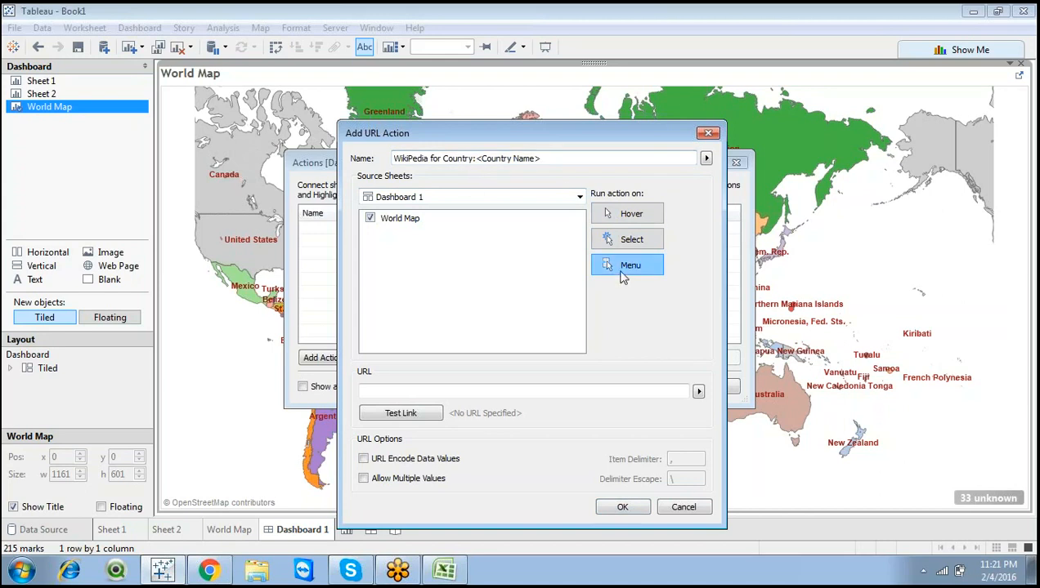
left_click(559, 392)
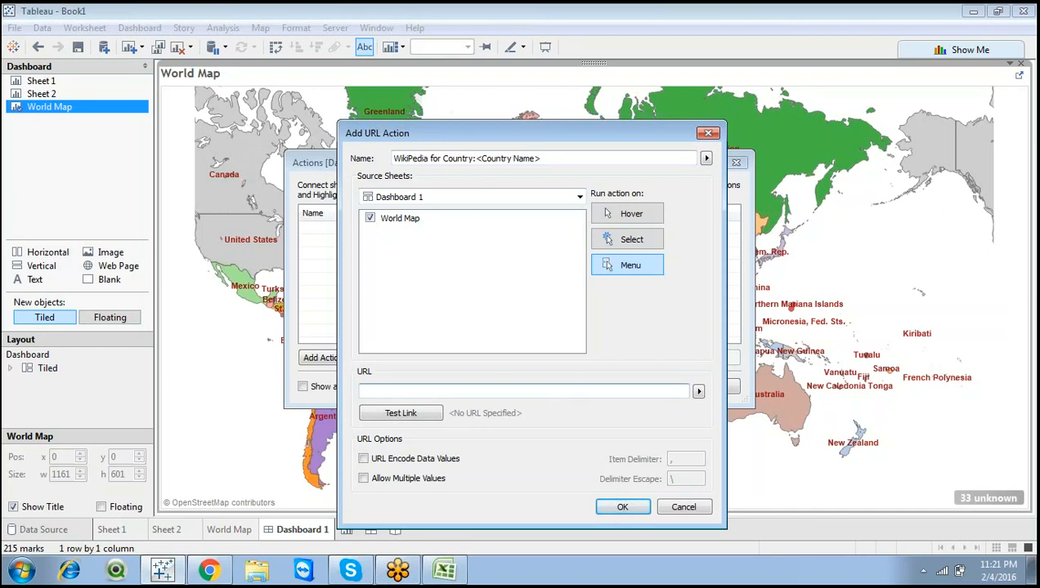
left_click(398, 570)
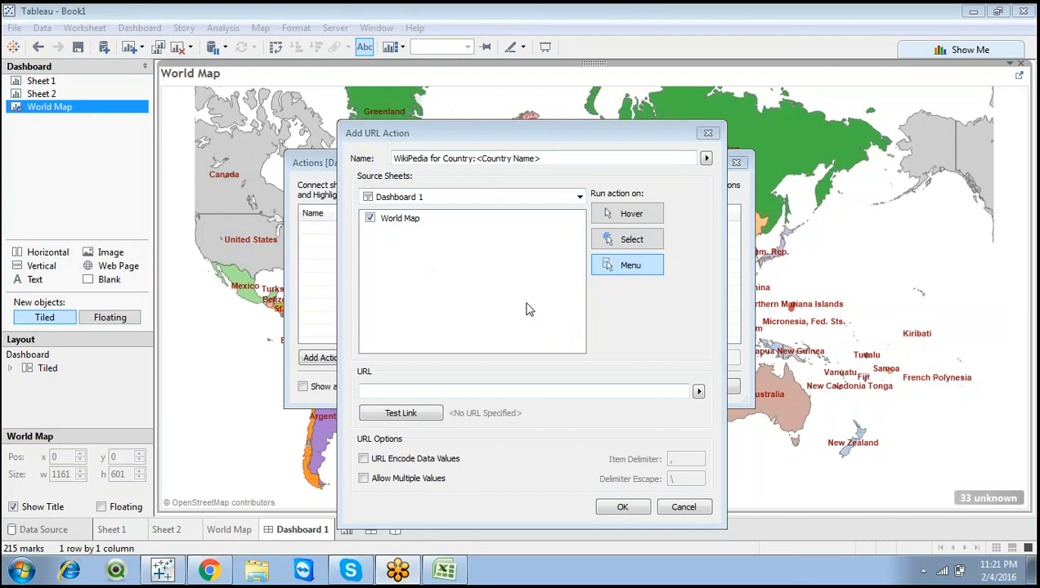
left_click(412, 391)
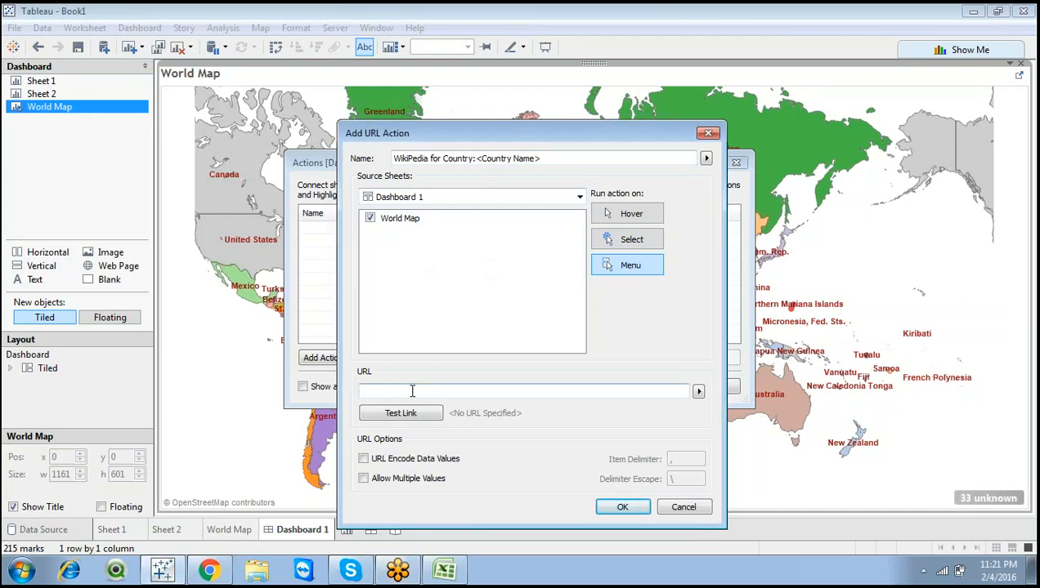
key("ctrl+v")
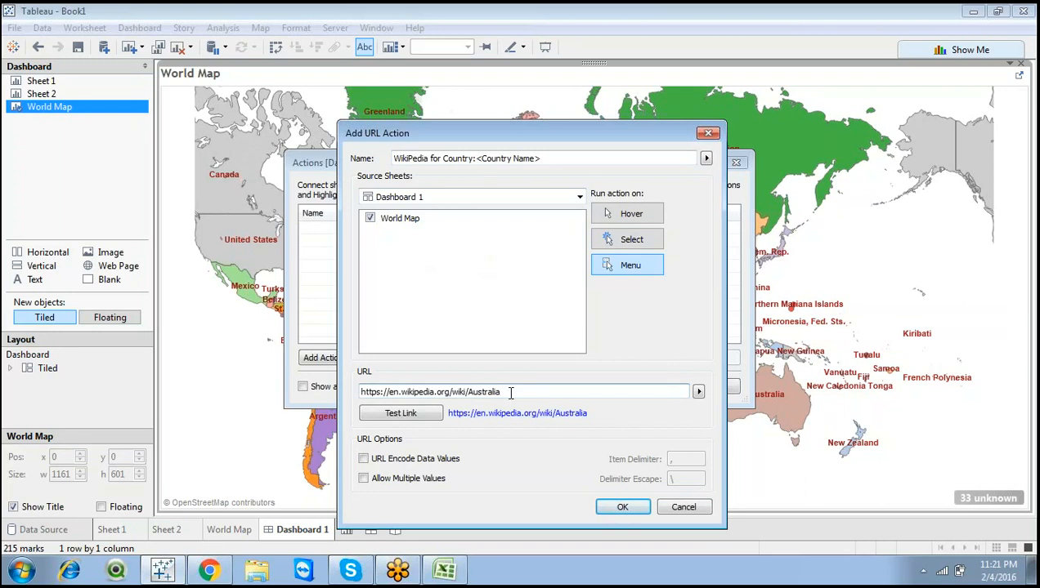
Replace Australia at the end of the URL with the Country Name field, and save the action to the dashboard
key("BackSpace")
key("BackSpace")
key("BackSpace")
key("BackSpace")
key("BackSpace")
key("BackSpace")
left_click(699, 394)
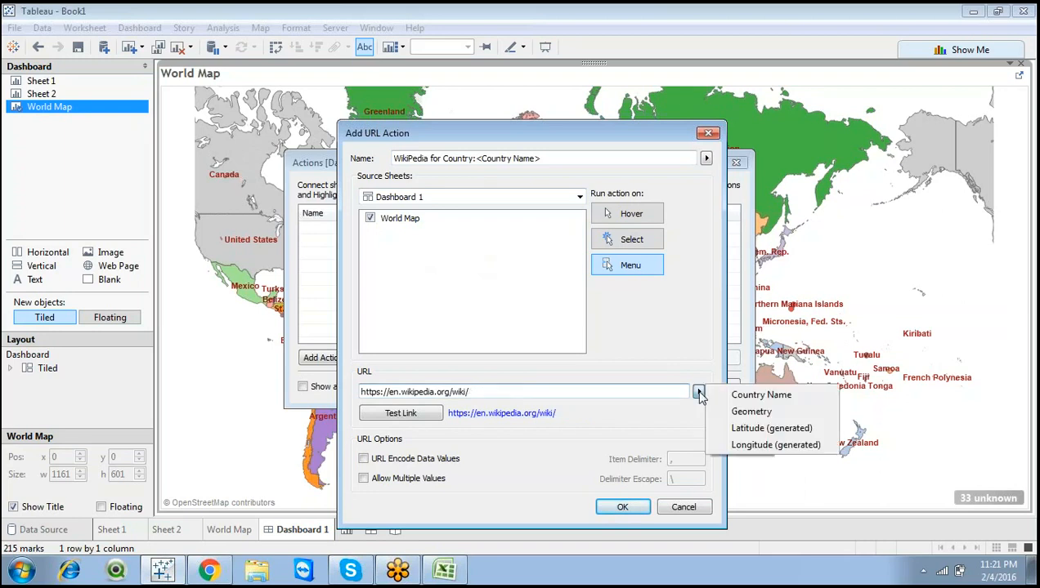
left_click(760, 395)
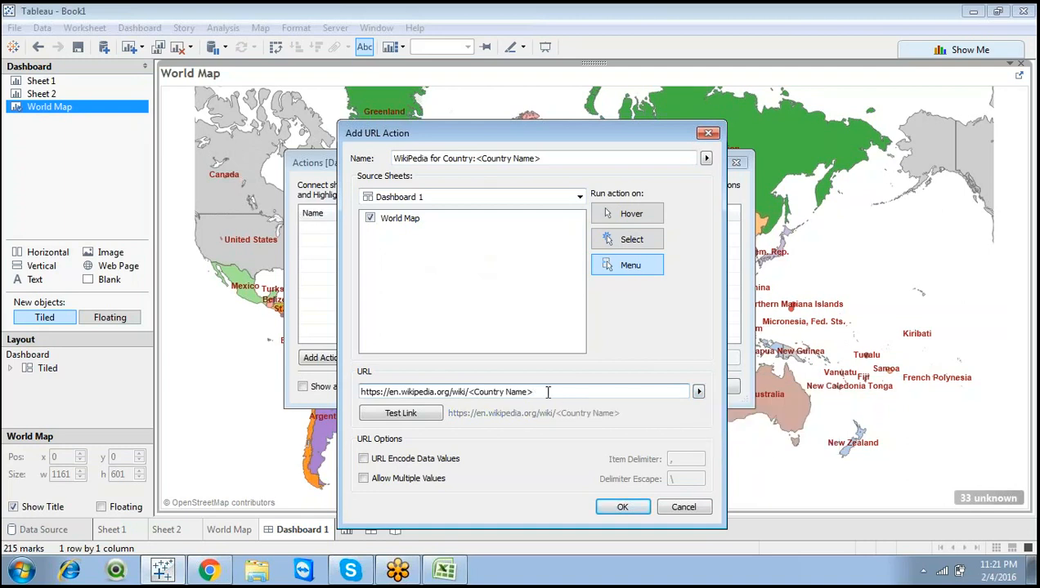
left_click_drag(546, 393, 529, 393)
left_click(698, 392)
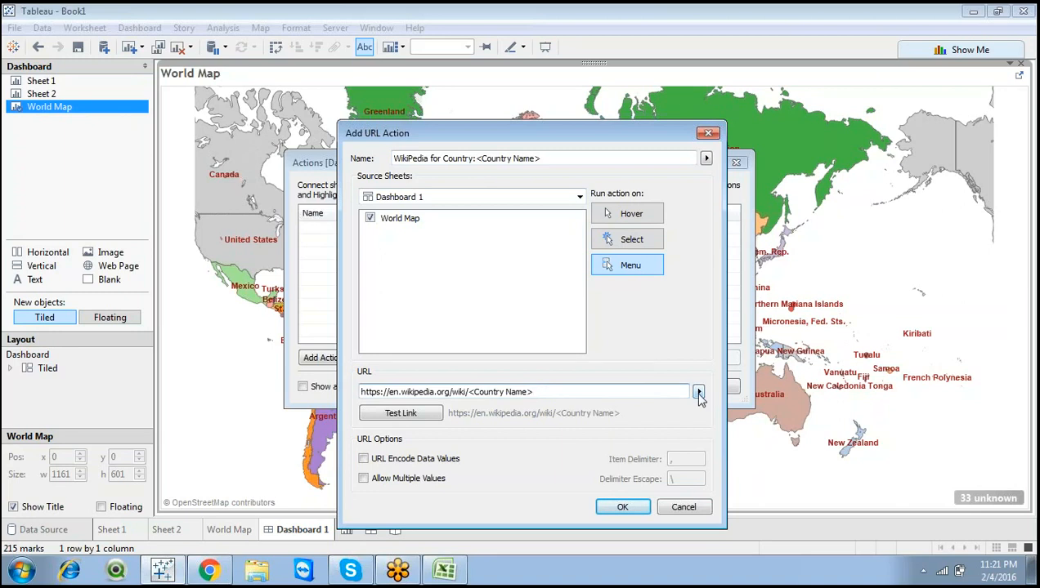
left_click(643, 391)
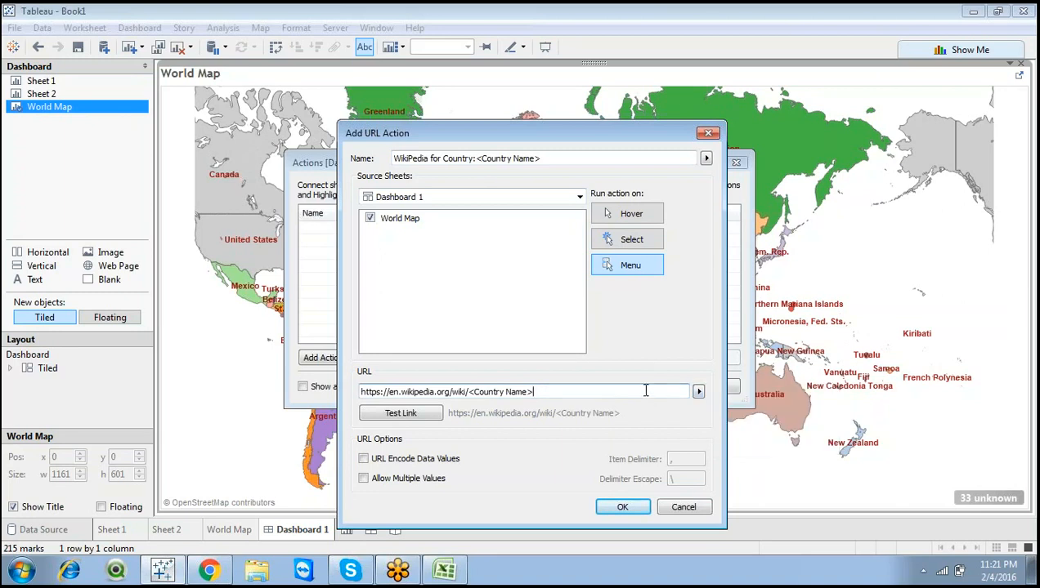
left_click(622, 506)
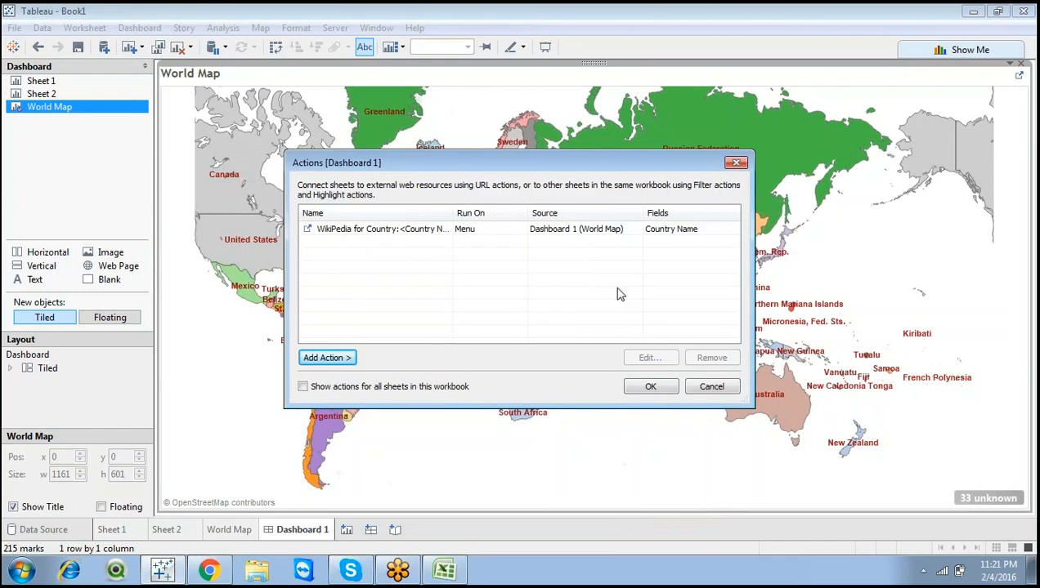
left_click(651, 388)
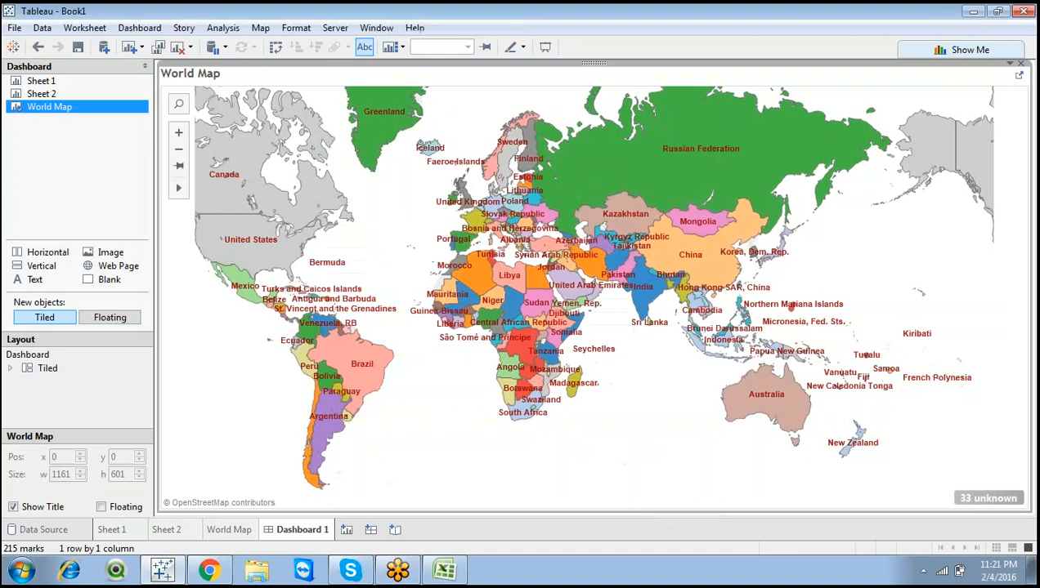
Select India on the dashboard map to check the Wikipedia link in its tooltip, and clear the selection
left_click(892, 167)
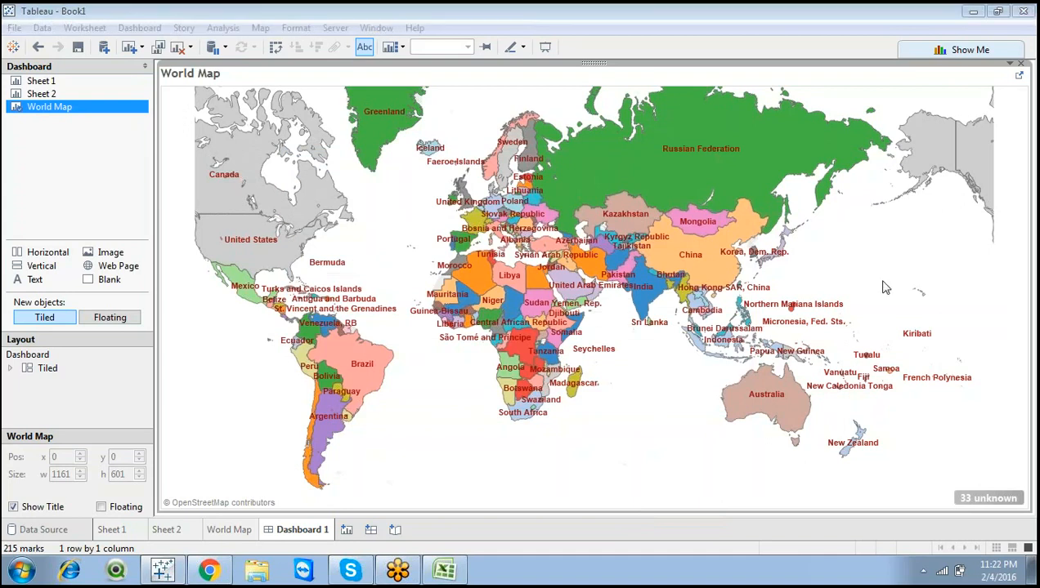
mouse_move(646, 294)
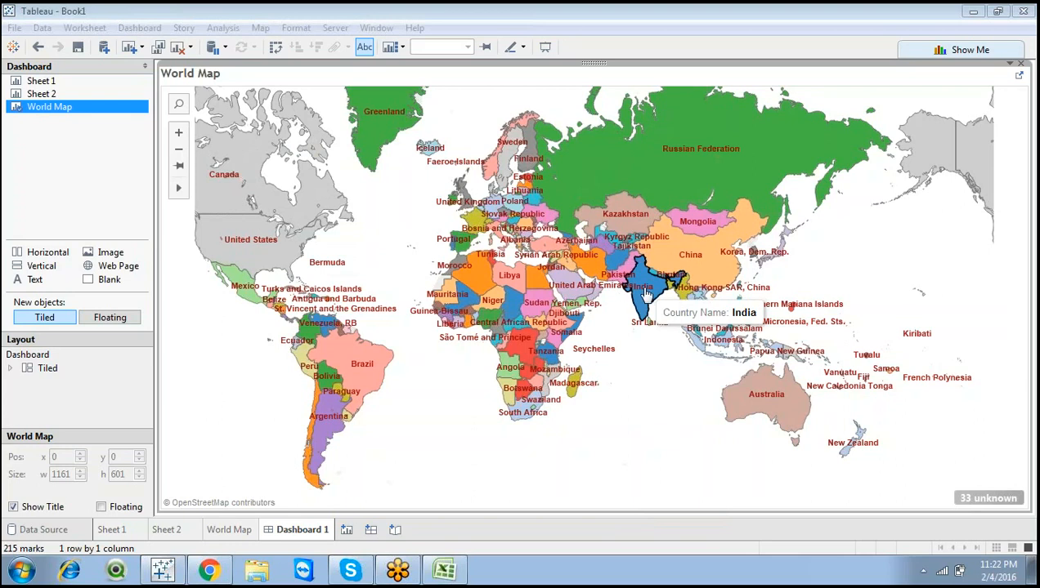
left_click(645, 291)
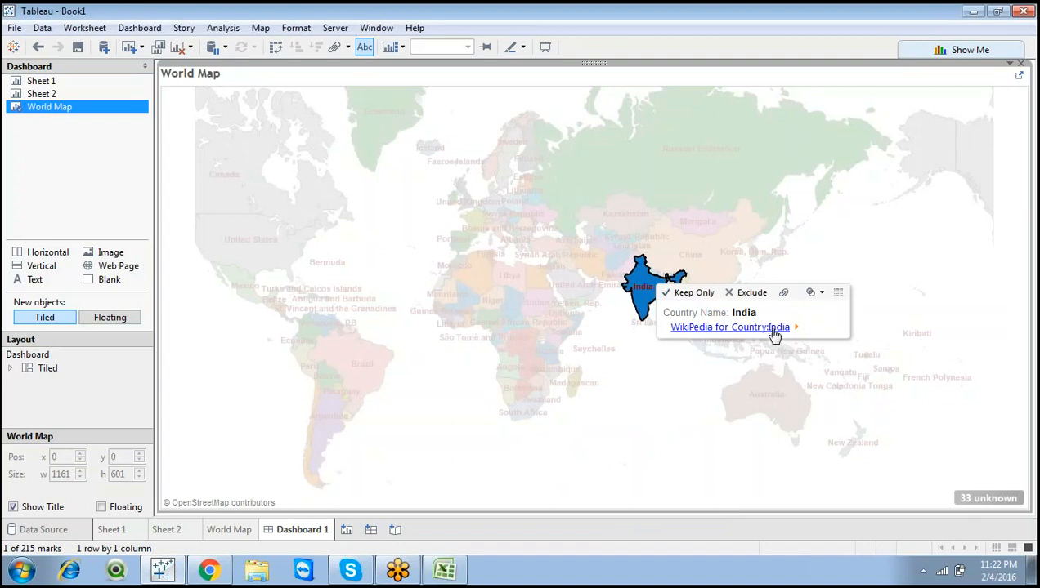
left_click(681, 363)
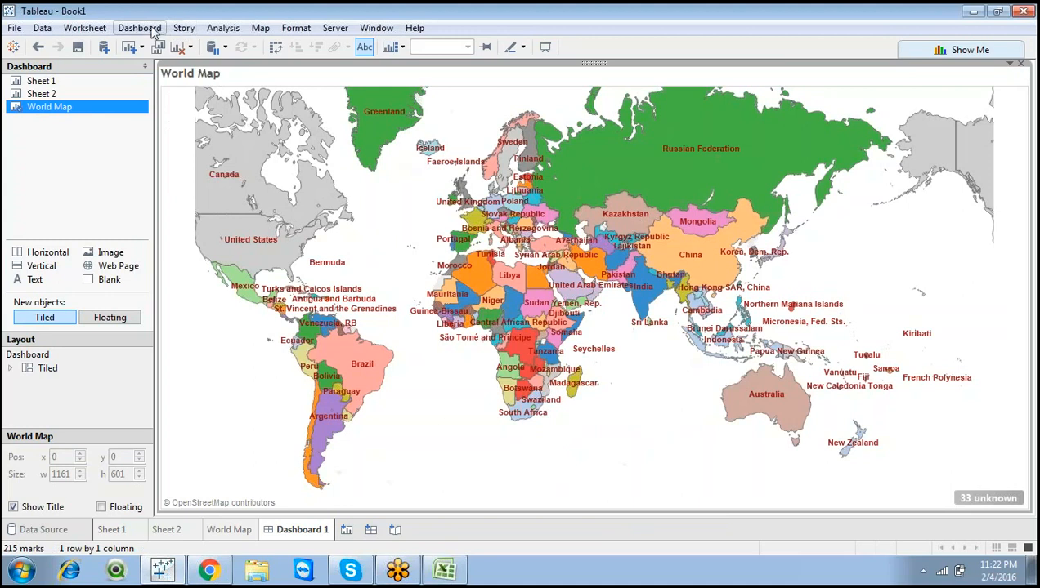
Open the dashboard's WikiPedia URL action for editing and change WikiPedia to Wikipedia in its name
left_click(152, 30)
left_click(183, 164)
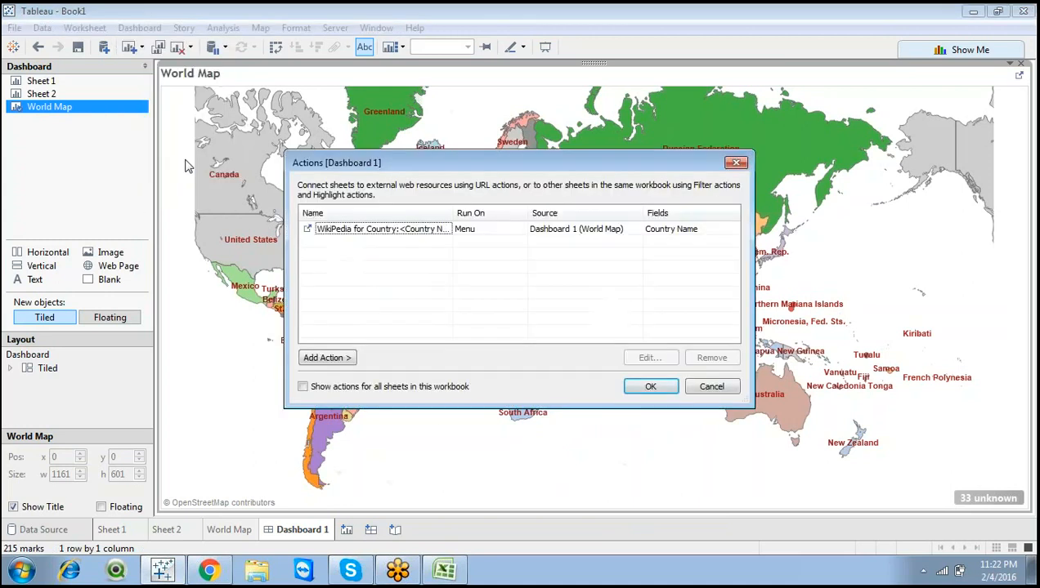
double_click(431, 235)
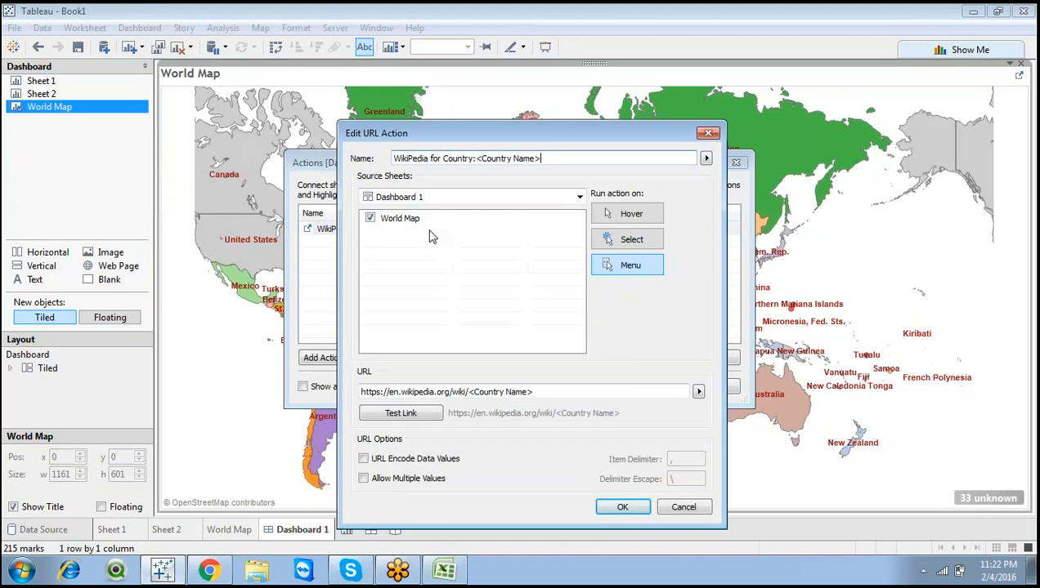
left_click(413, 158)
key("BackSpace")
type("p")
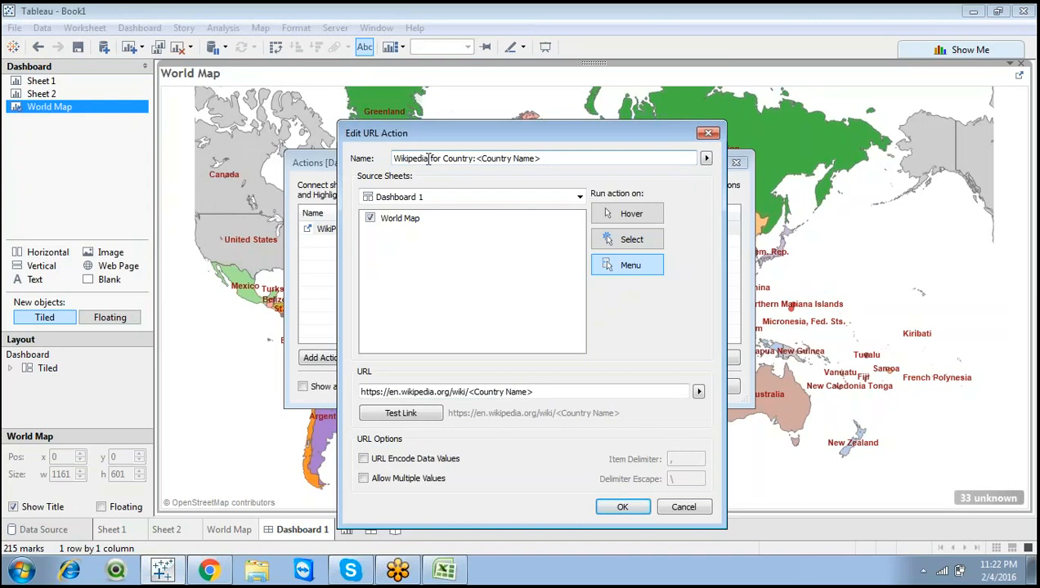
Widen the spacing between the words of the action name, put ::: before the Country Name field, and save the action
left_click(444, 158)
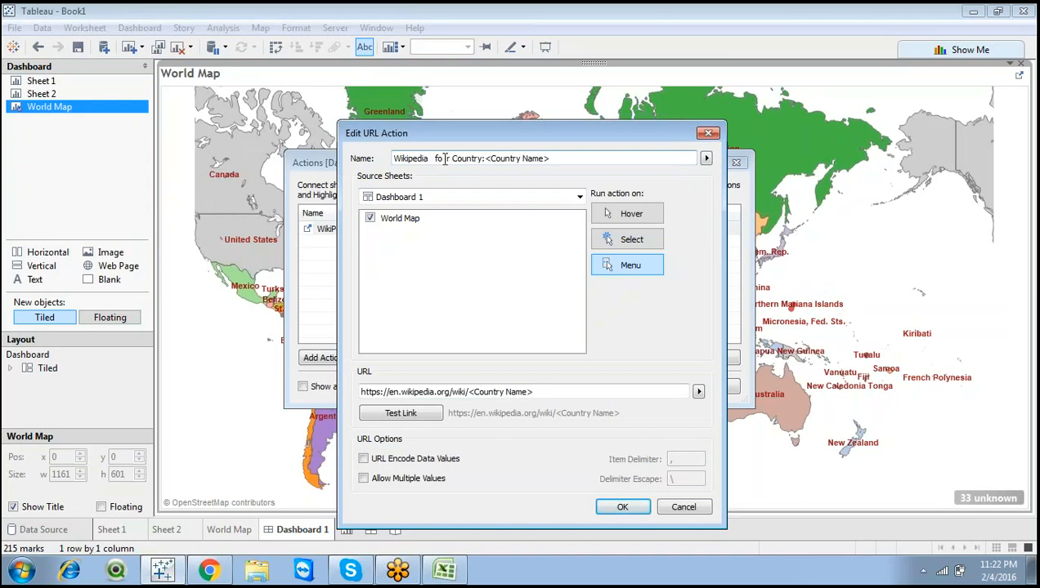
key("Delete")
key("Delete")
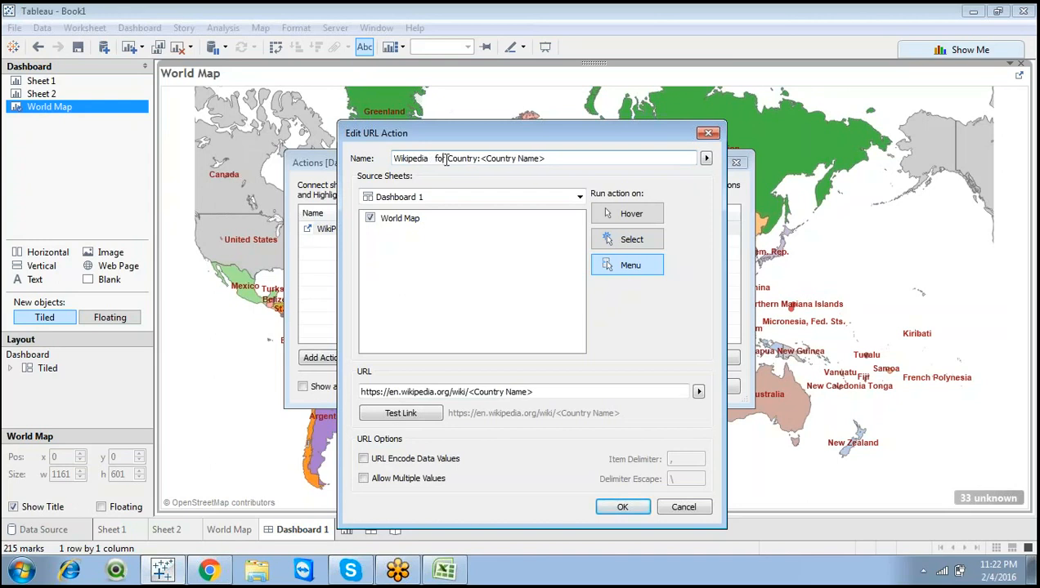
type("r")
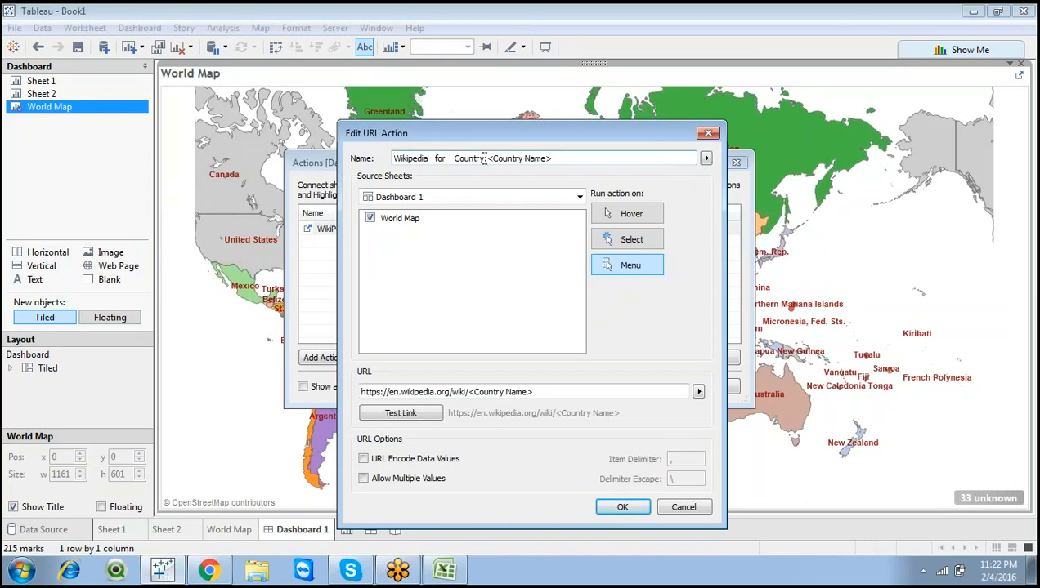
left_click(485, 159)
type("::")
left_click(485, 158)
type("::")
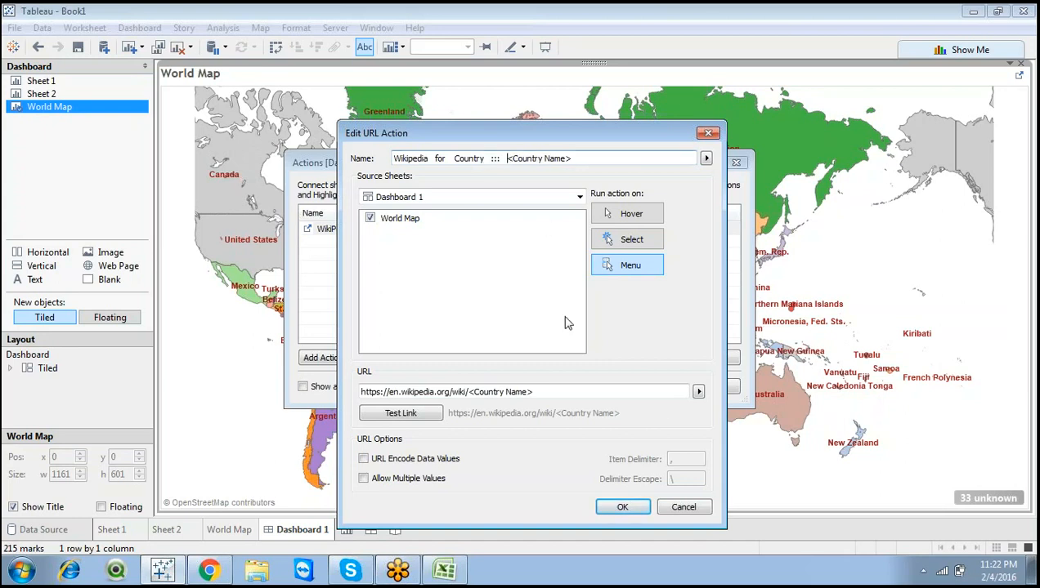
left_click(620, 509)
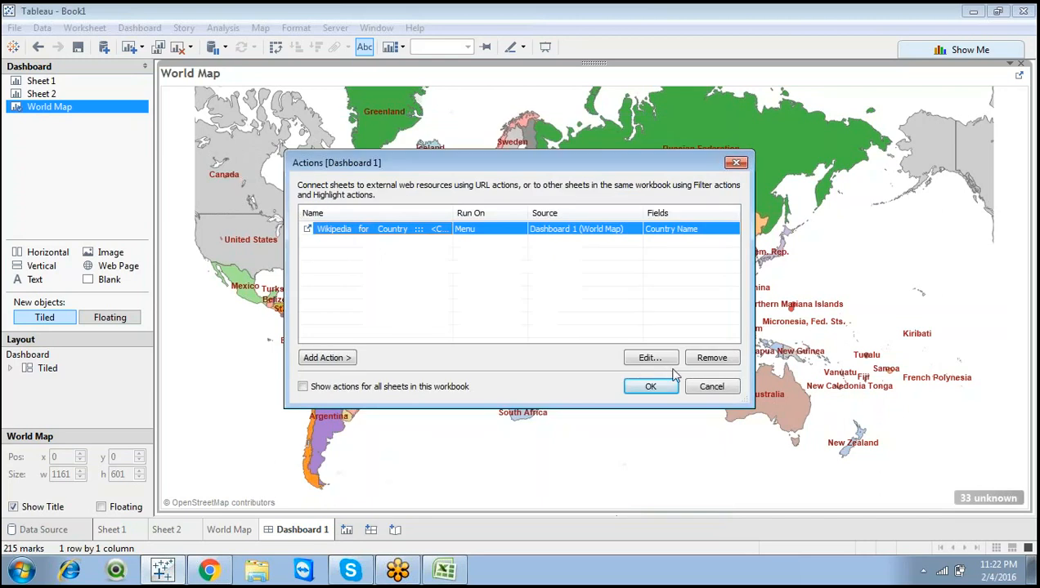
left_click(658, 384)
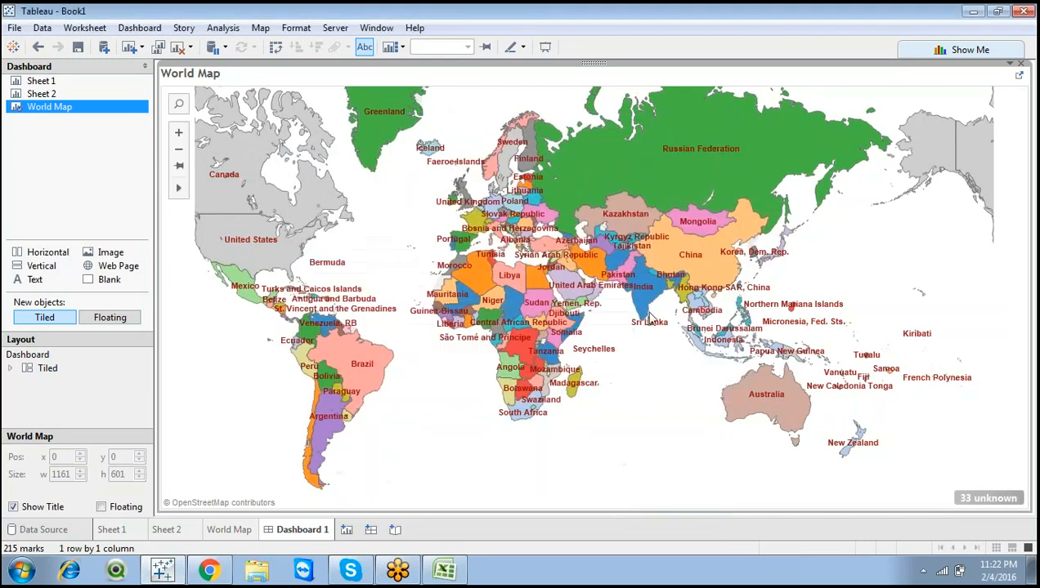
Open India's Wikipedia page from the dashboard map, check the country in its address, then return to Tableau and clear the selection
left_click(646, 304)
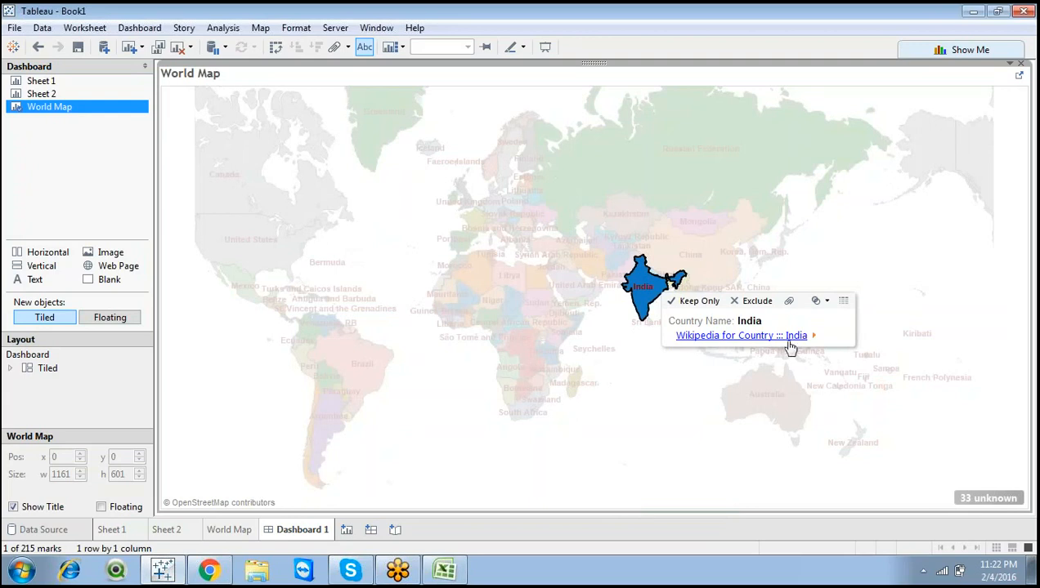
left_click(737, 338)
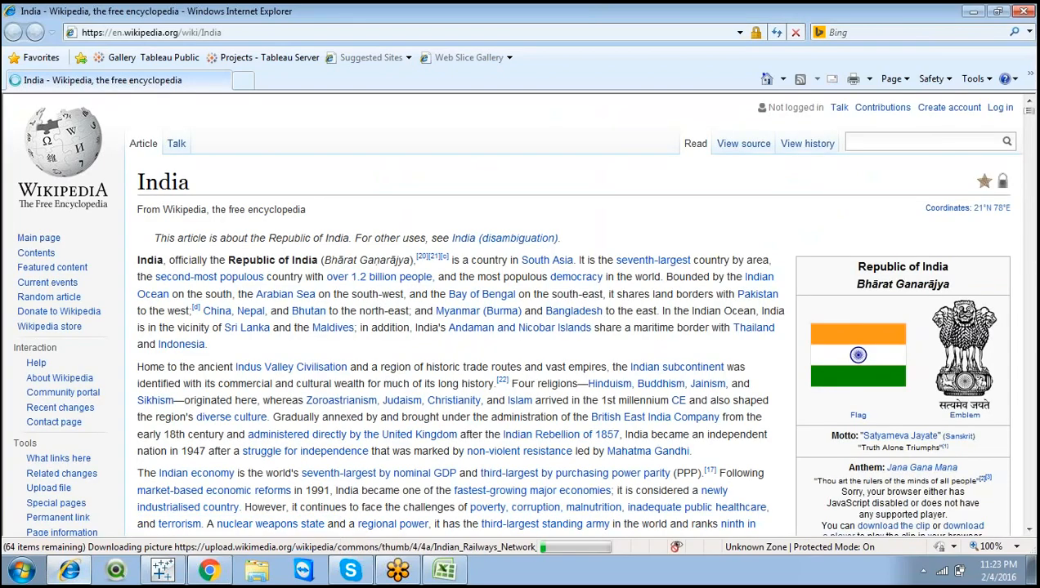
double_click(230, 34)
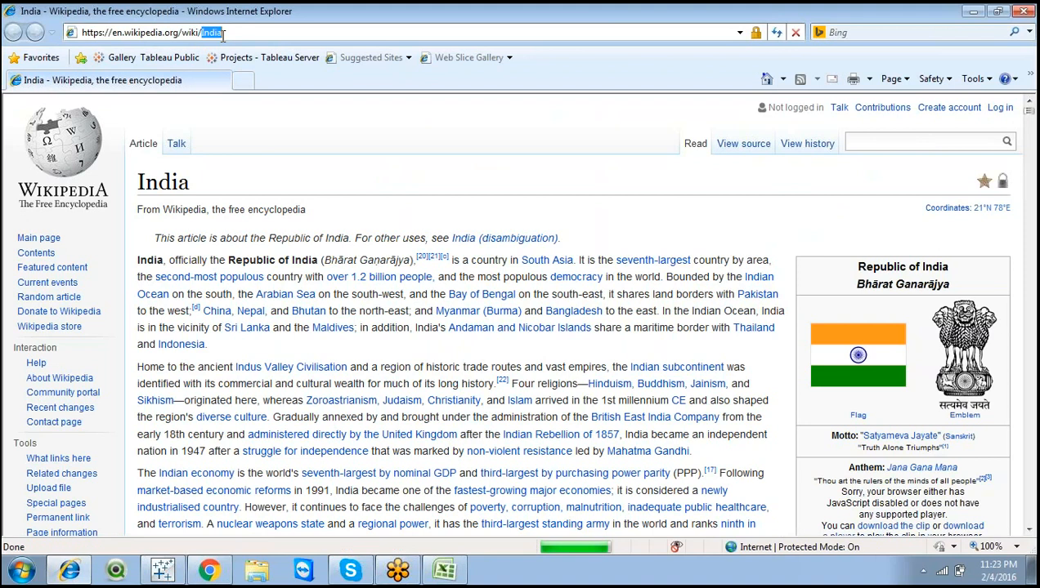
left_click(754, 569)
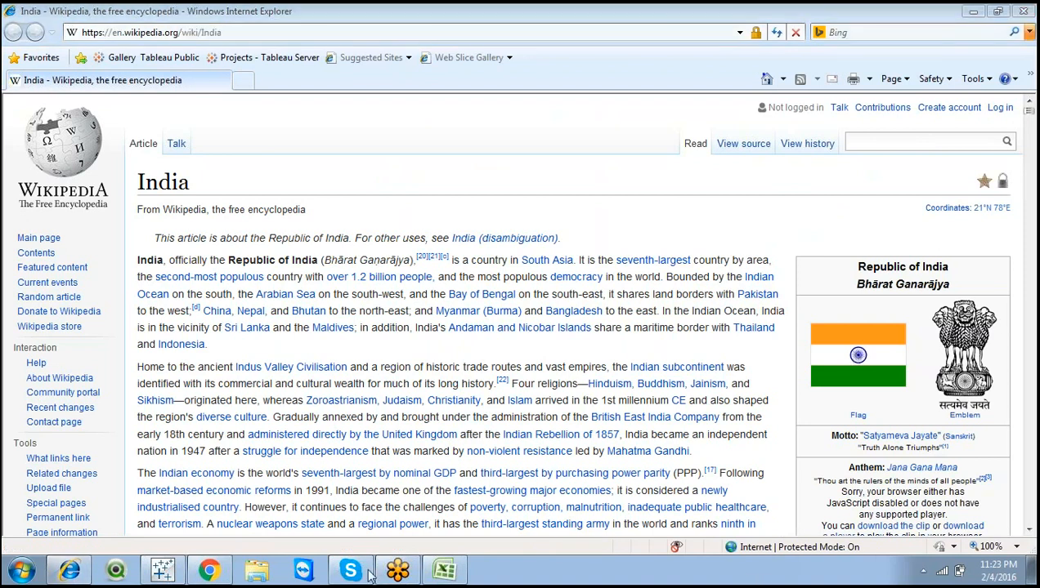
left_click(163, 571)
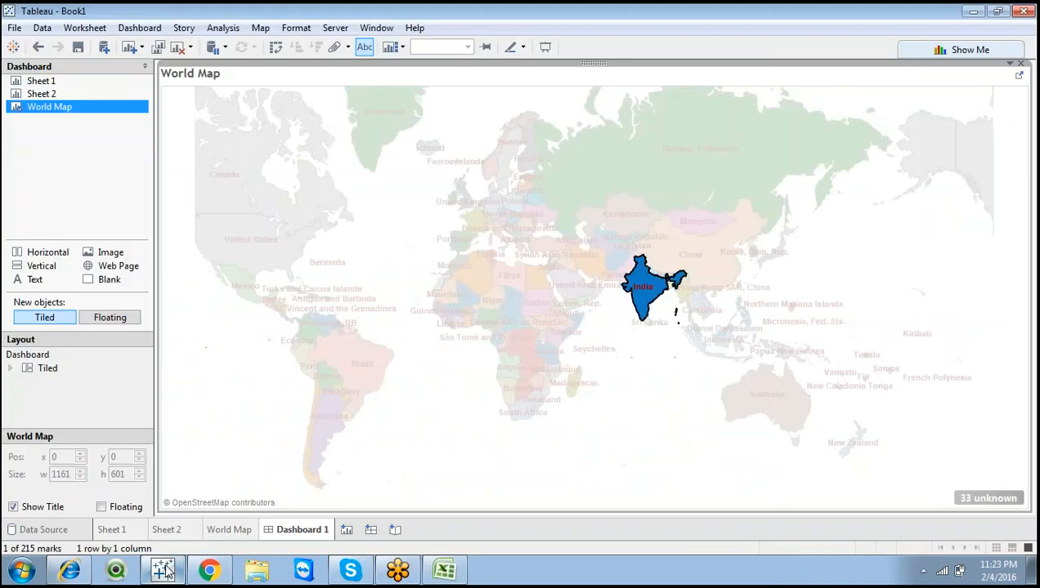
left_click(649, 346)
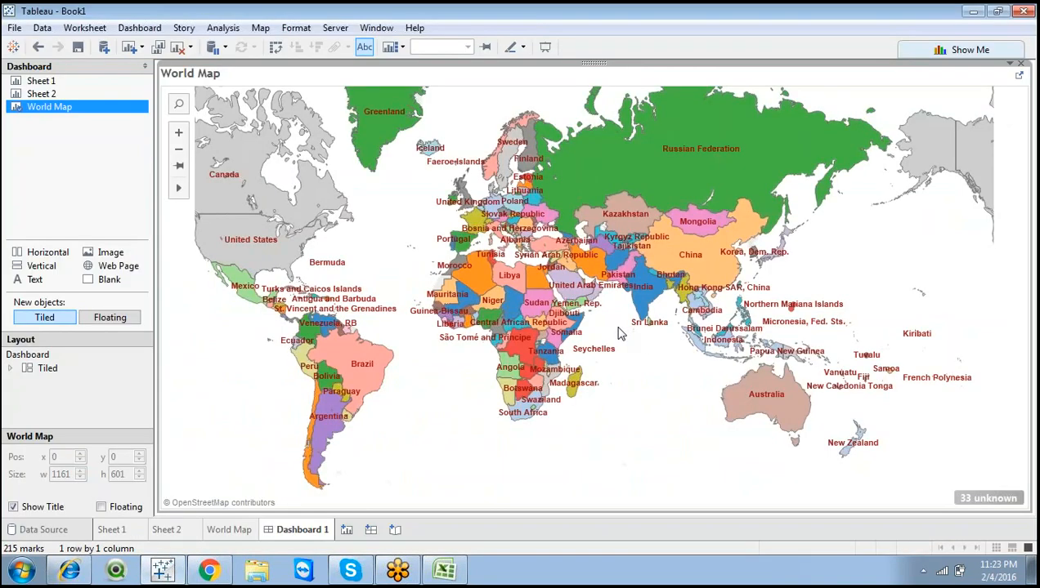
Test the Wikipedia link for Brazil, check the page heading, then return to Tableau and clear the selection
mouse_move(363, 366)
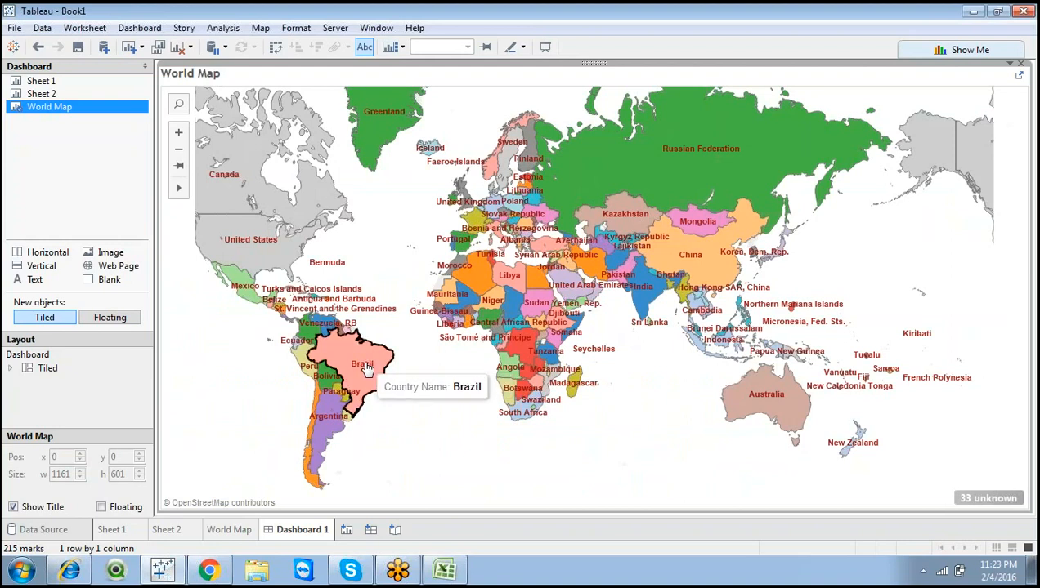
left_click(366, 369)
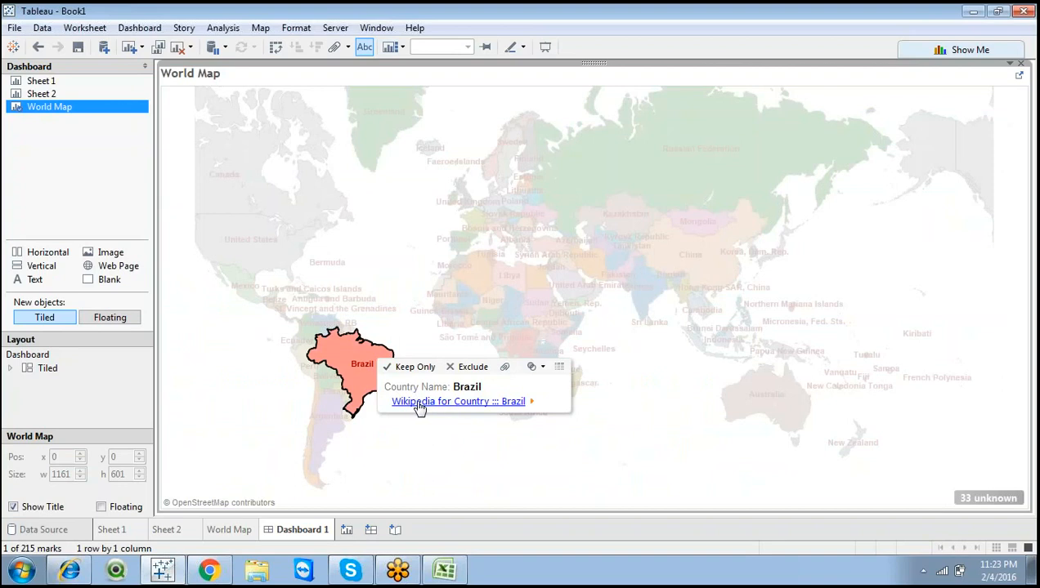
left_click(461, 405)
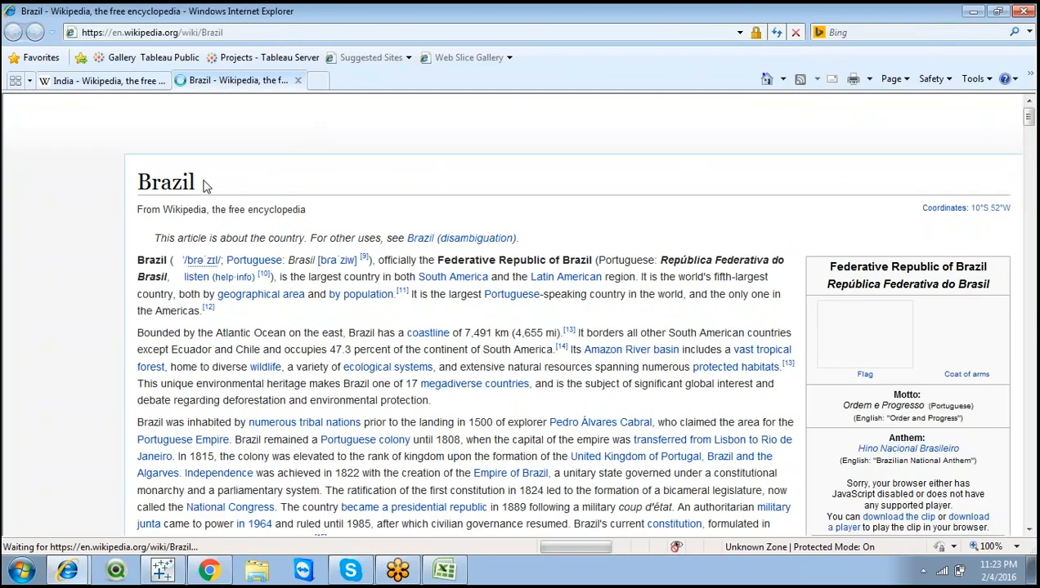
left_click_drag(204, 186, 135, 172)
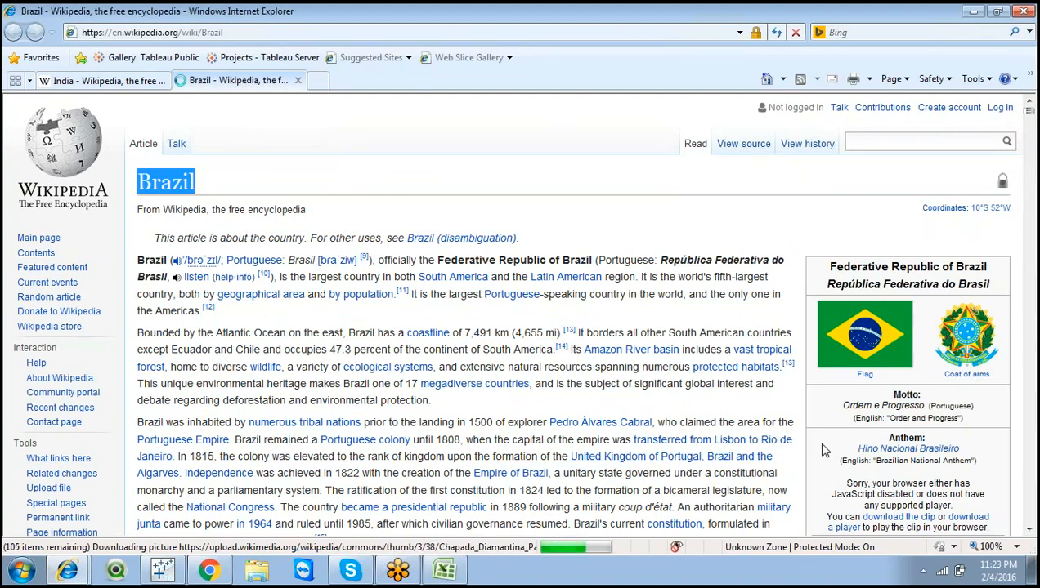
left_click(803, 472)
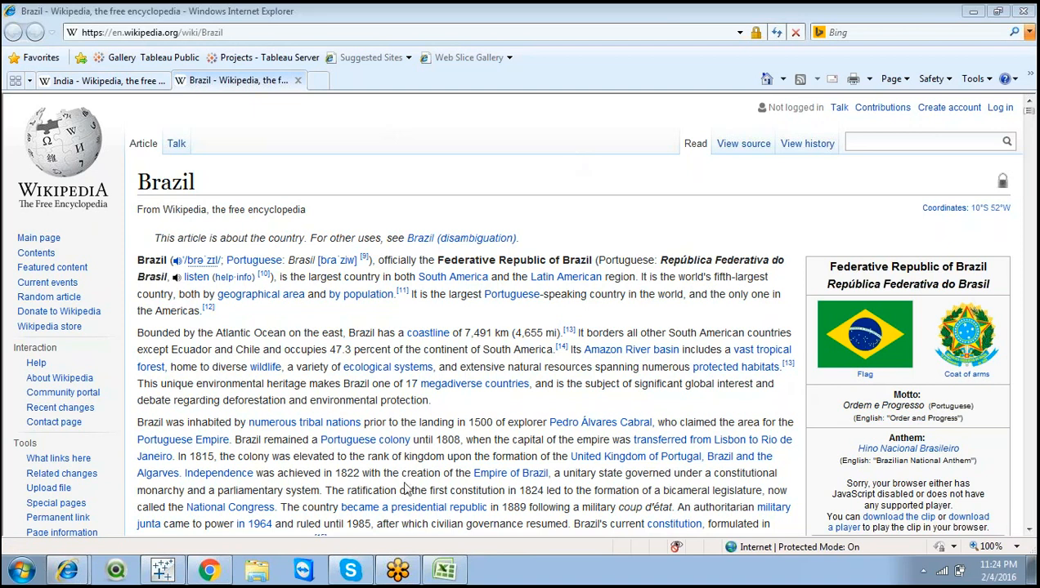
left_click(174, 577)
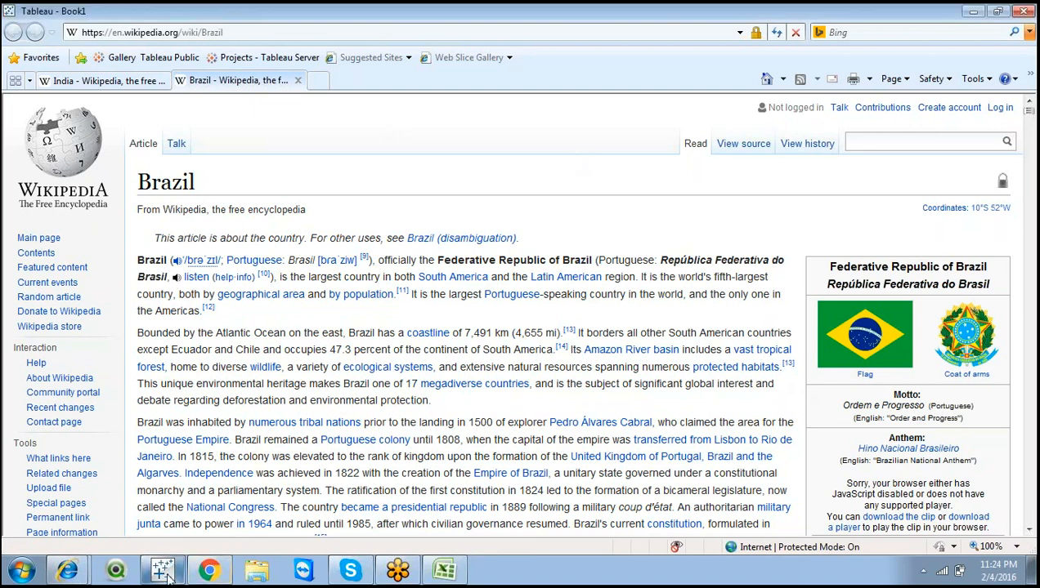
left_click(425, 411)
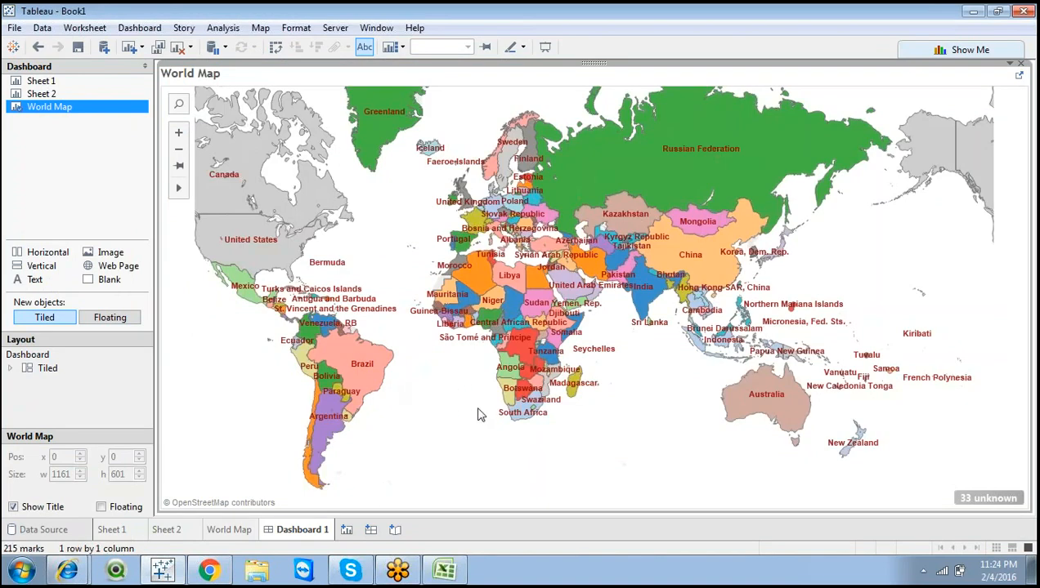
Follow the Wikipedia link for Algeria from the map, then return to Tableau and clear the selection
left_click(482, 278)
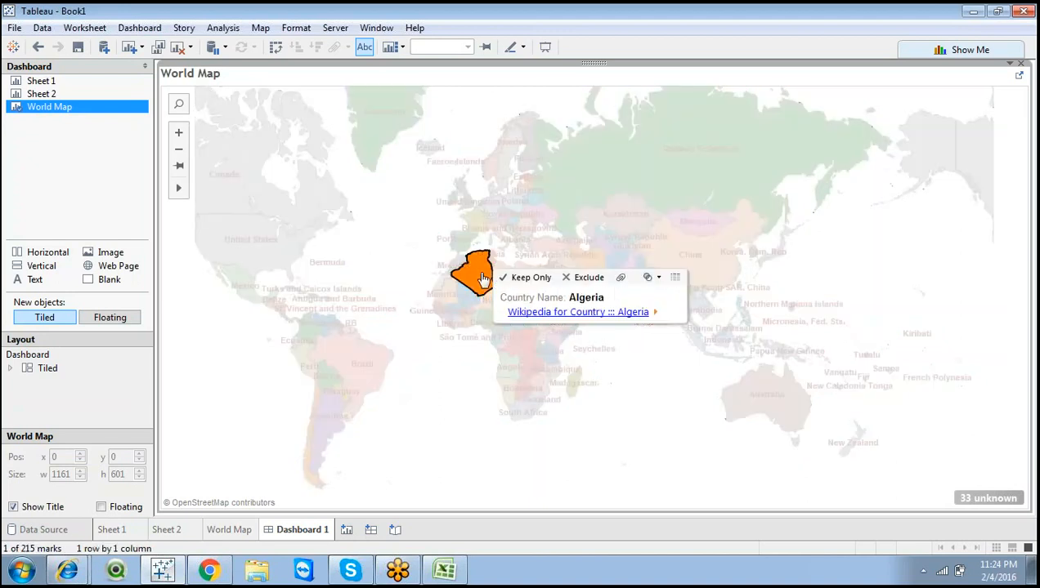
left_click(546, 312)
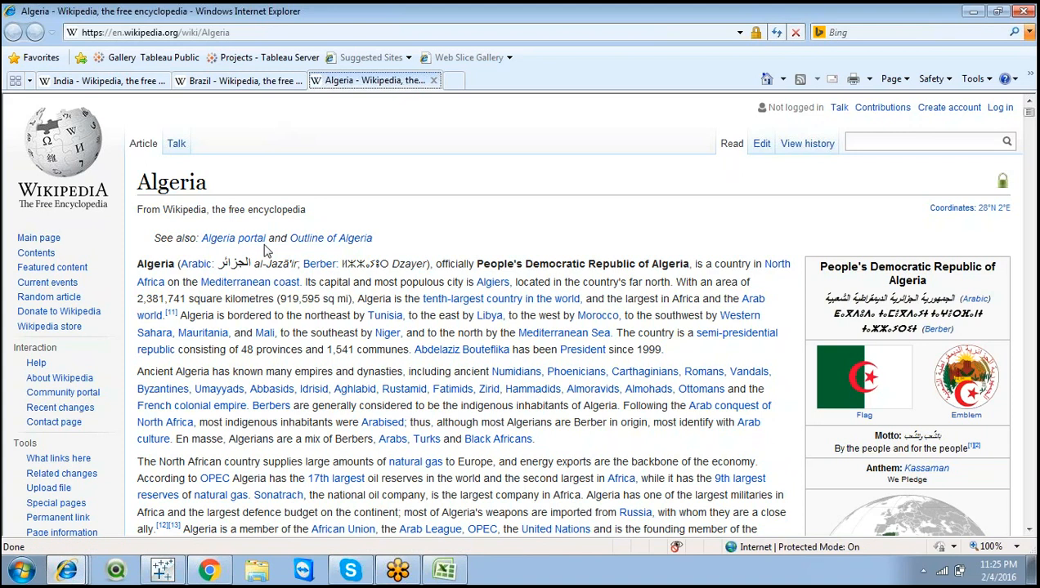
left_click(162, 570)
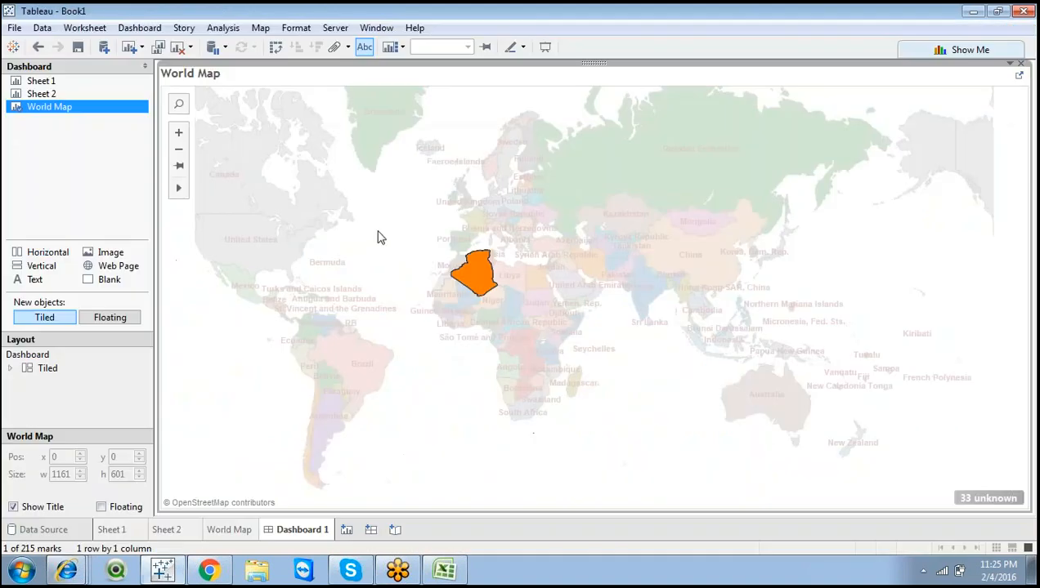
left_click(378, 240)
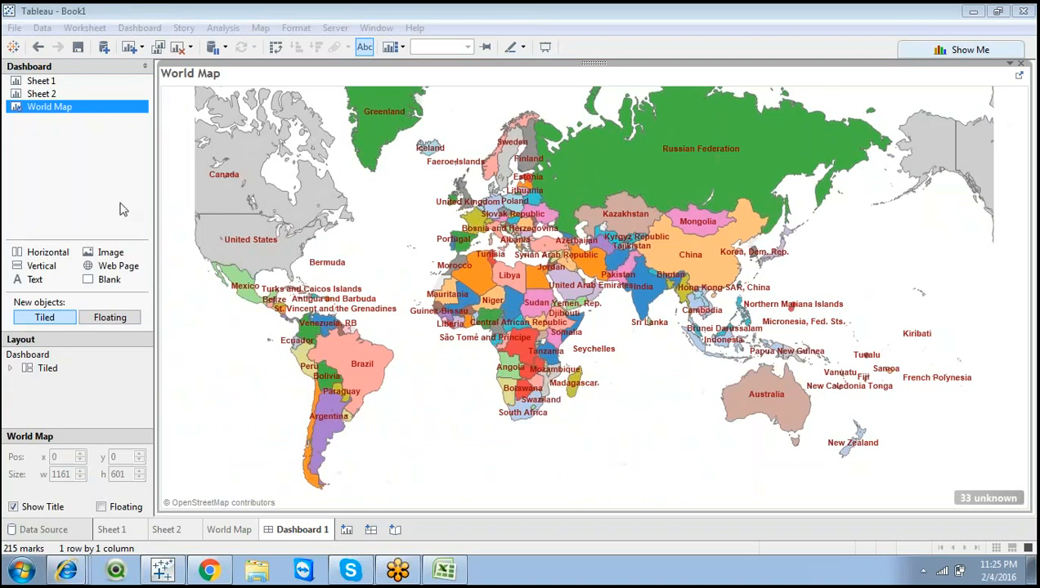
Add a Web Page object with a blank URL to the dashboard and place it below the World Map
left_click(65, 164)
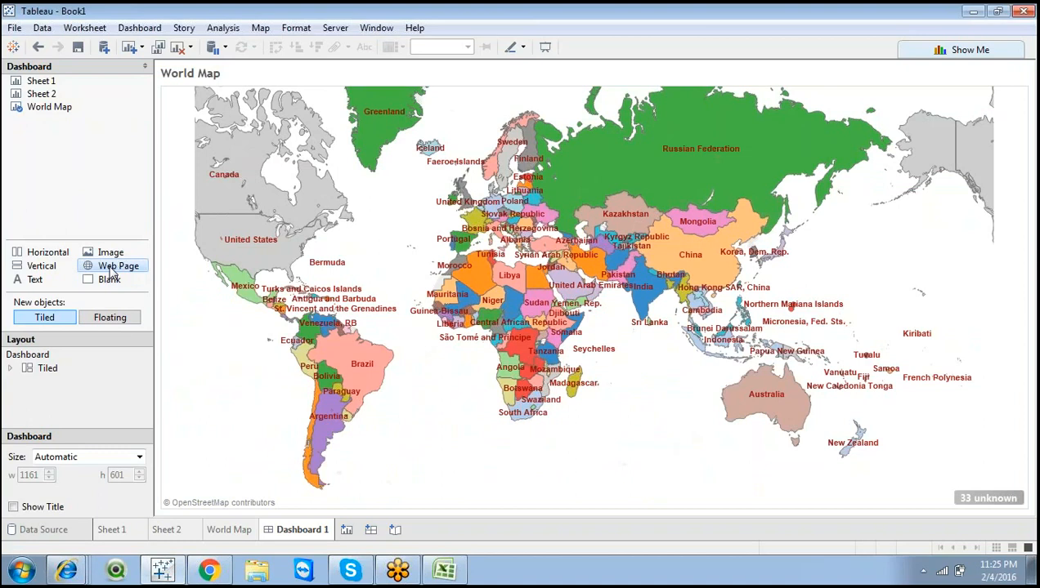
left_click_drag(113, 269, 270, 306)
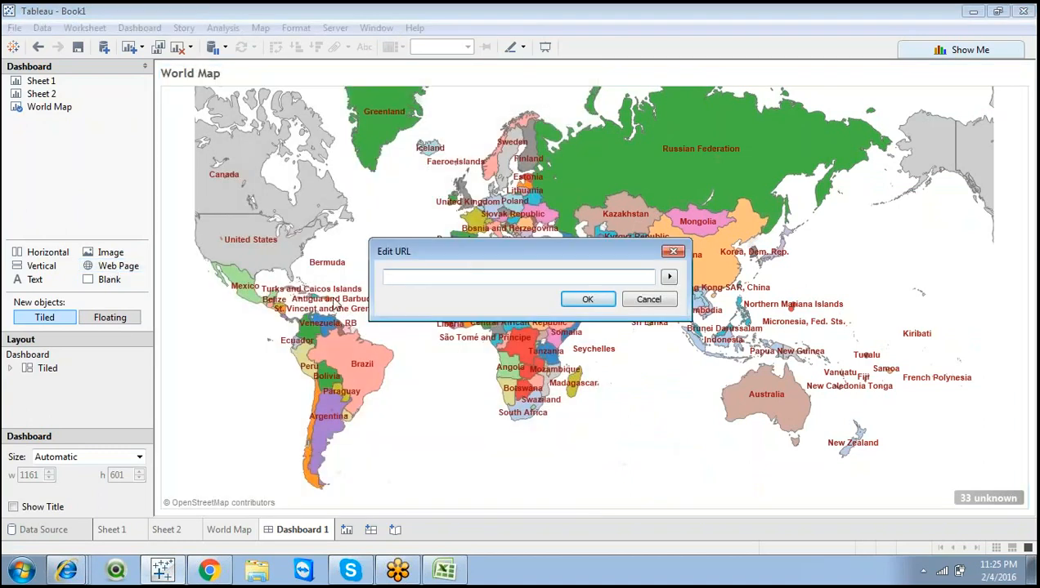
left_click(600, 307)
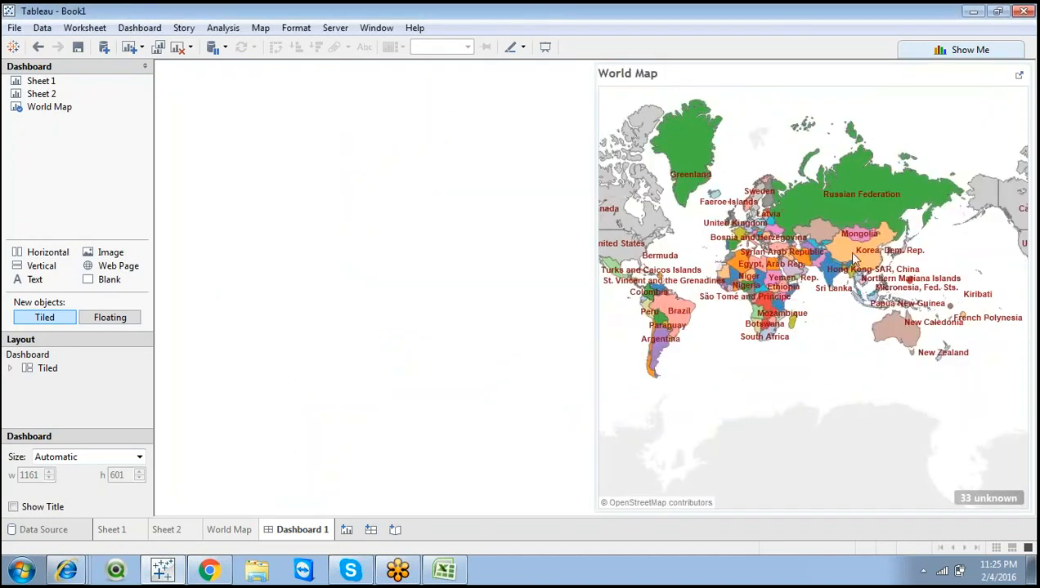
left_click(401, 188)
mouse_move(366, 63)
left_mouse_down()
mouse_move(432, 202)
mouse_move(522, 304)
mouse_move(684, 401)
mouse_move(699, 448)
left_mouse_up()
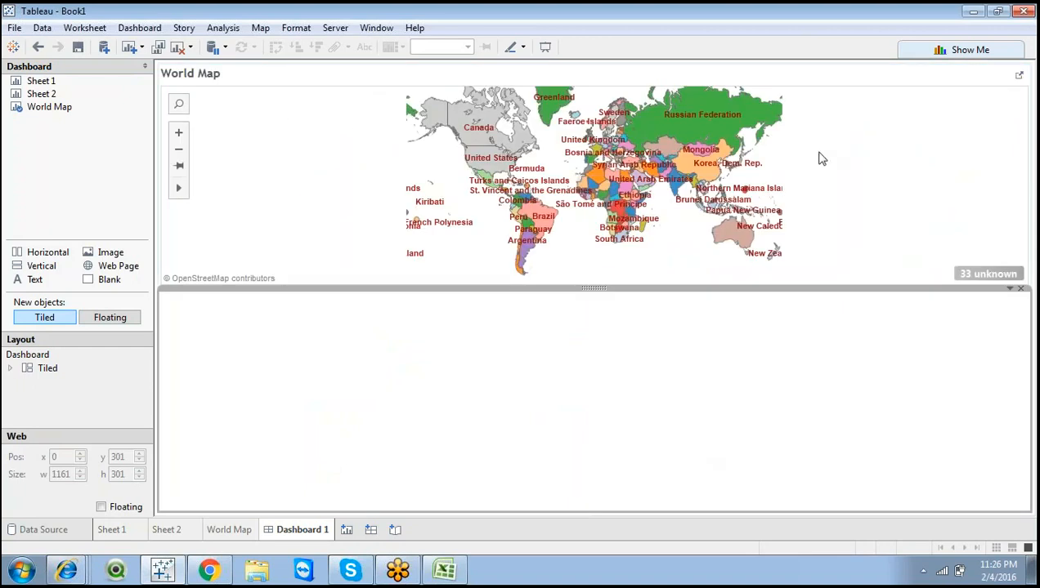
left_click(856, 189)
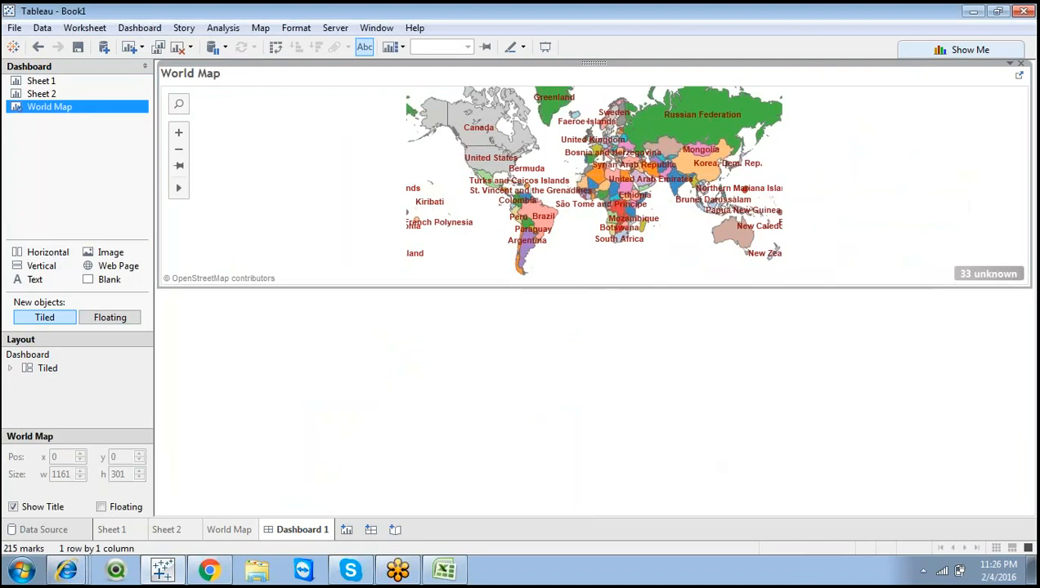
left_click(179, 136)
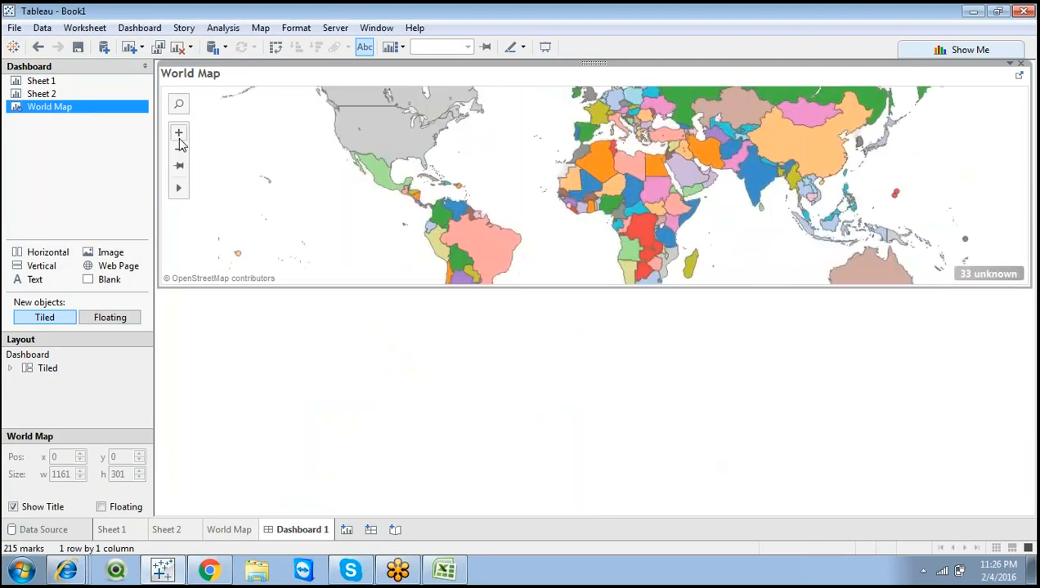
left_click(180, 154)
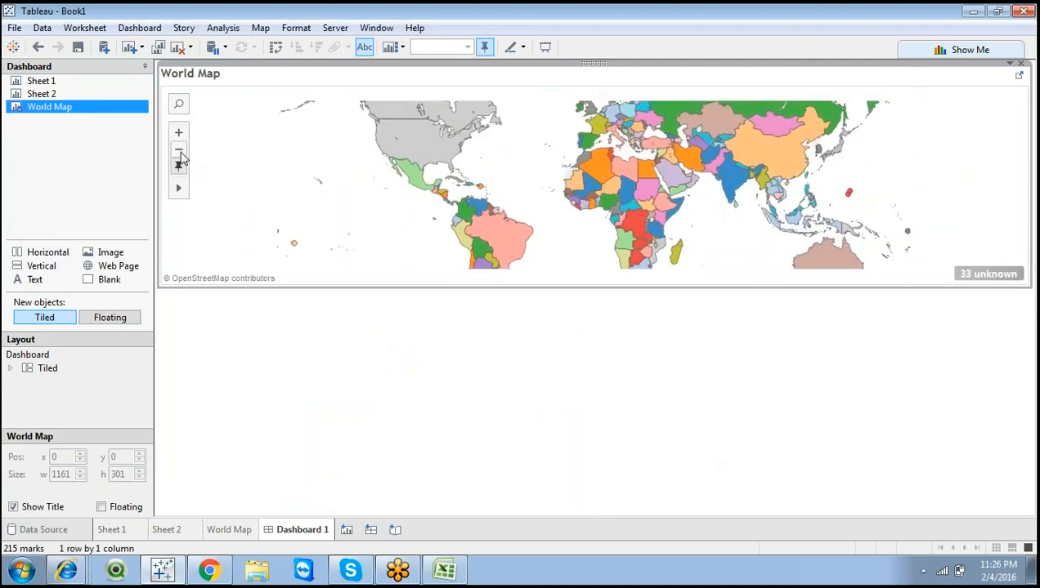
left_click(179, 135)
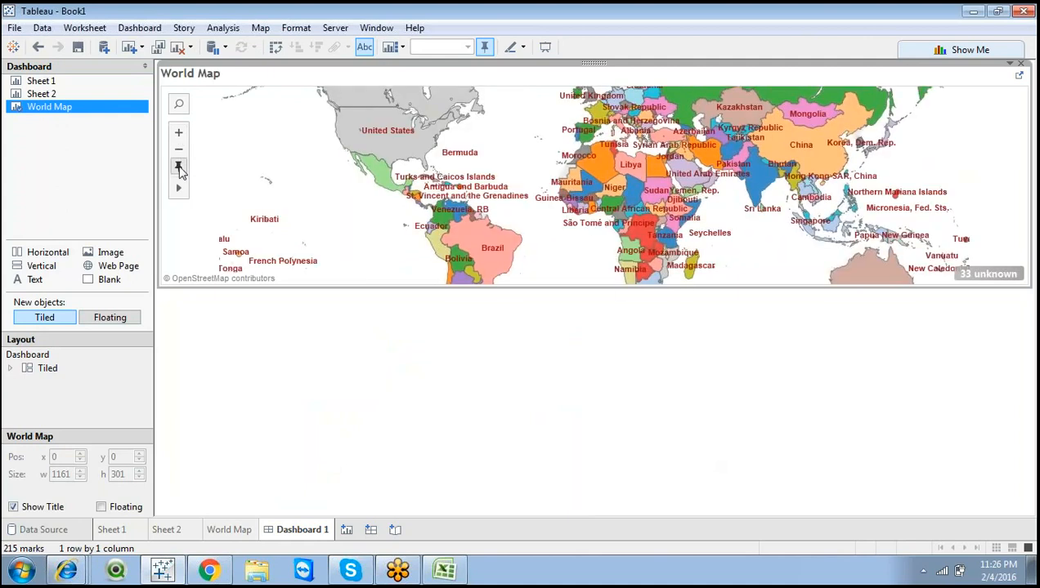
left_click(180, 168)
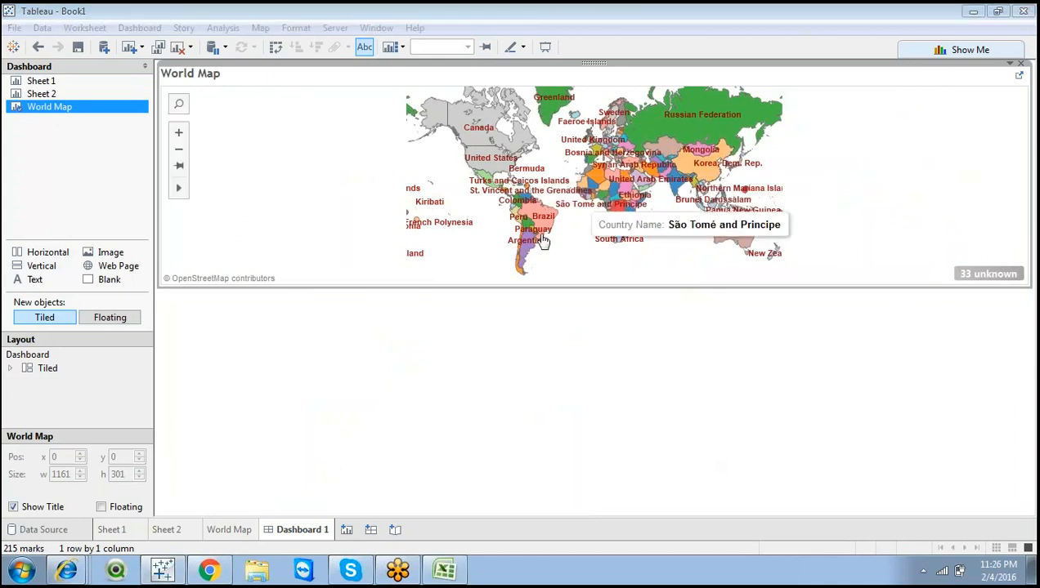
Enlarge the World Map's area on the dashboard to a height of about 352 pixels
left_click(543, 295)
left_click_drag(547, 337, 548, 324)
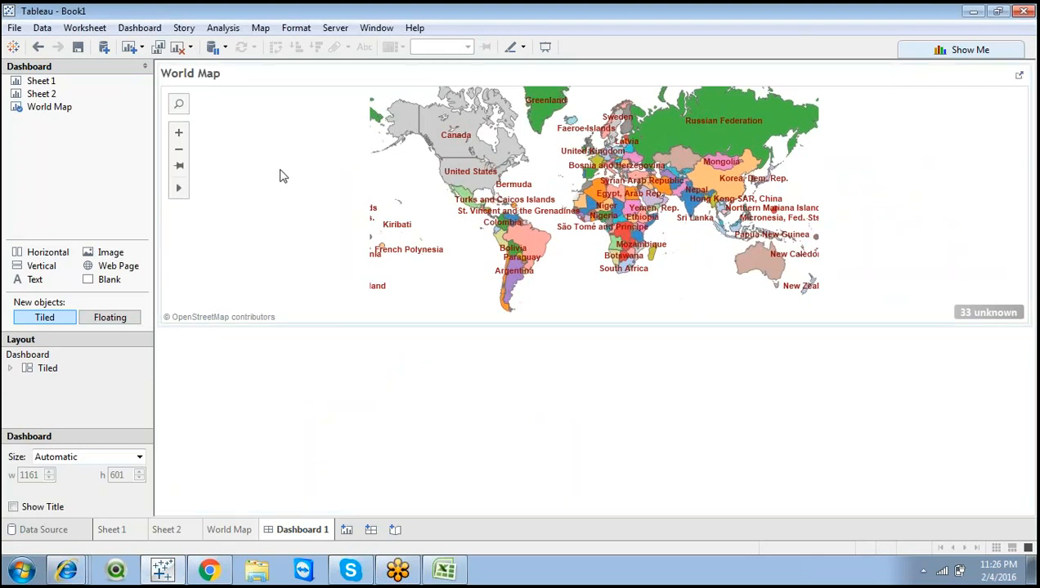
Review the name, source sheet, trigger and URL of the dashboard's Wikipedia URL action
left_click(146, 28)
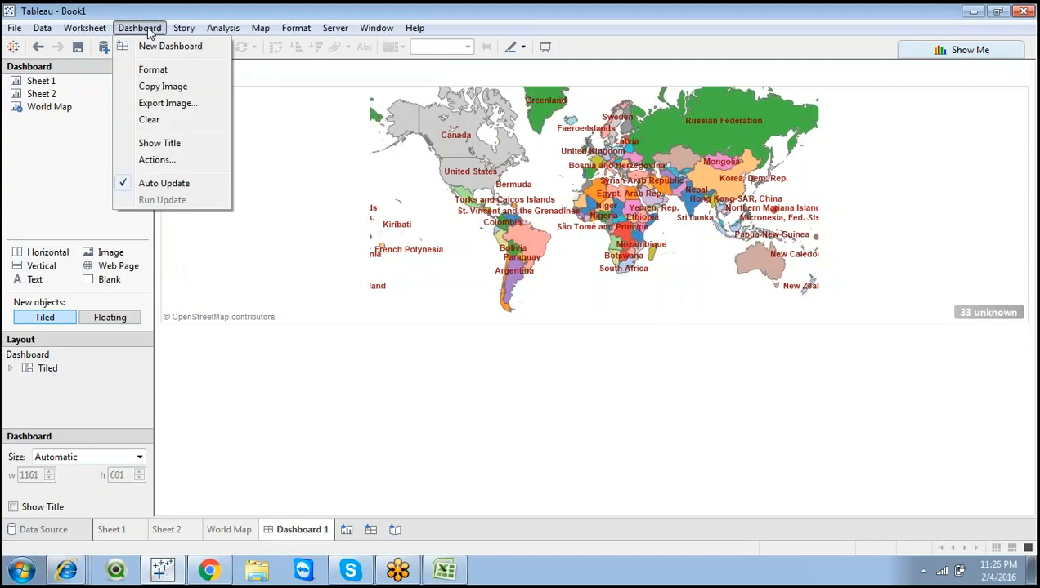
left_click(156, 160)
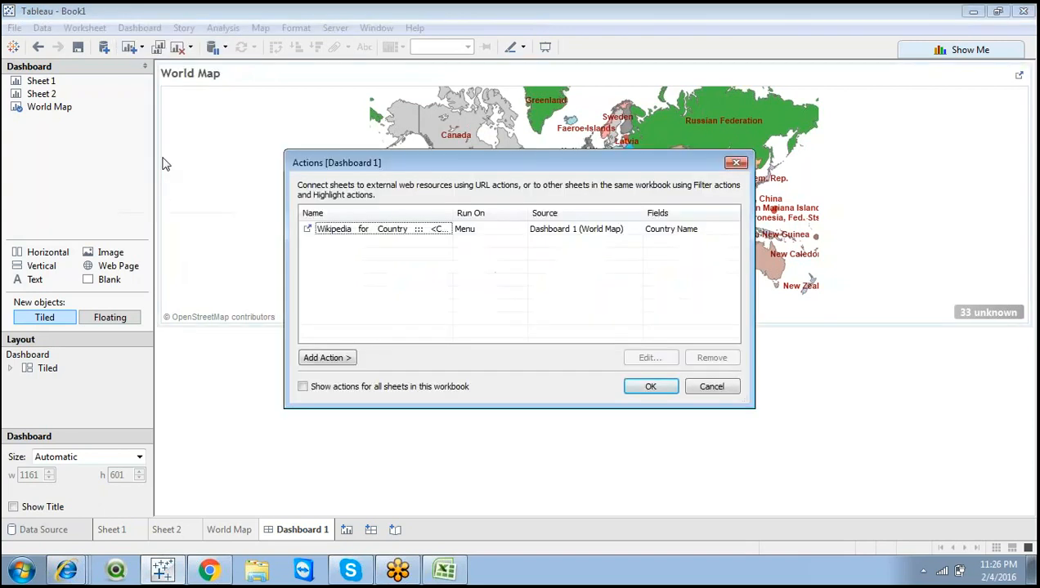
double_click(442, 235)
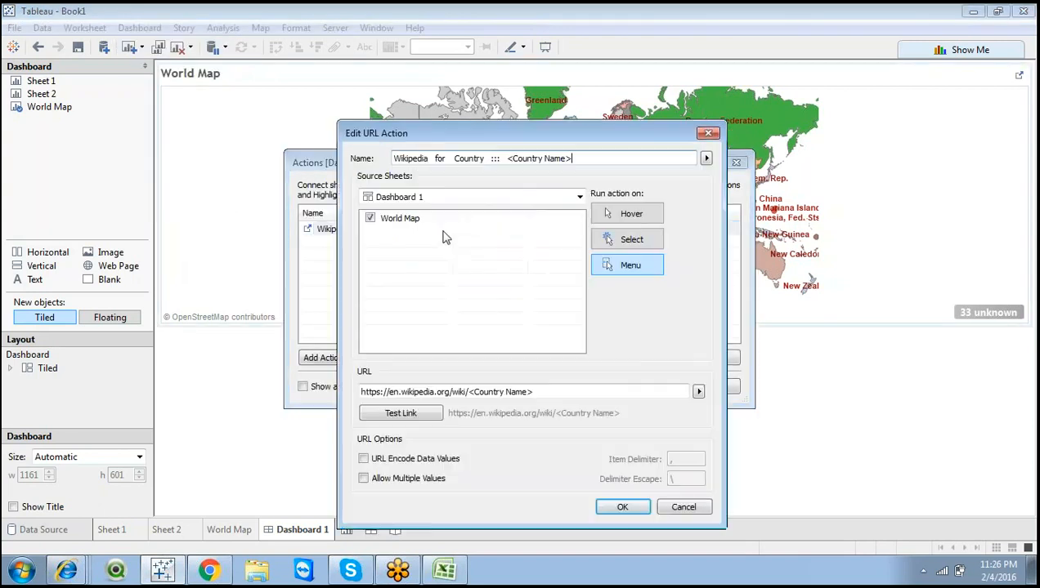
left_click(619, 507)
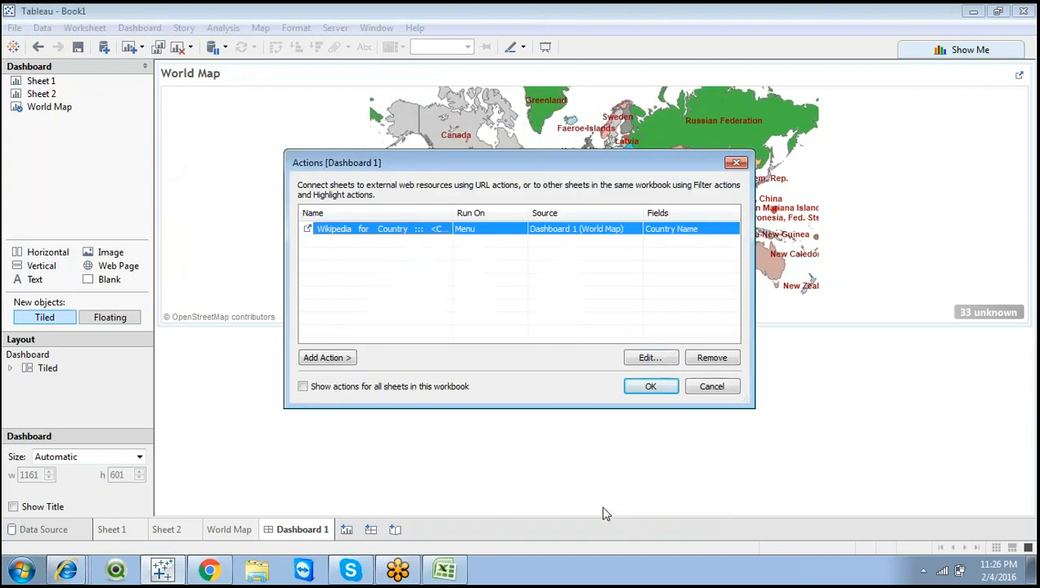
left_click(646, 387)
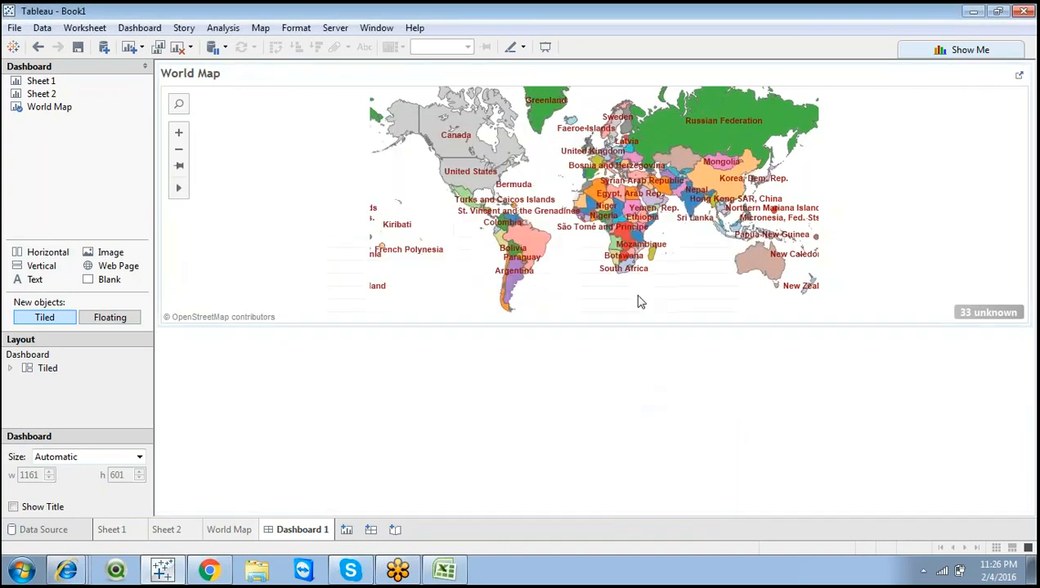
Follow India's Wikipedia link from the map and look through the article in the embedded web page object
left_click(694, 198)
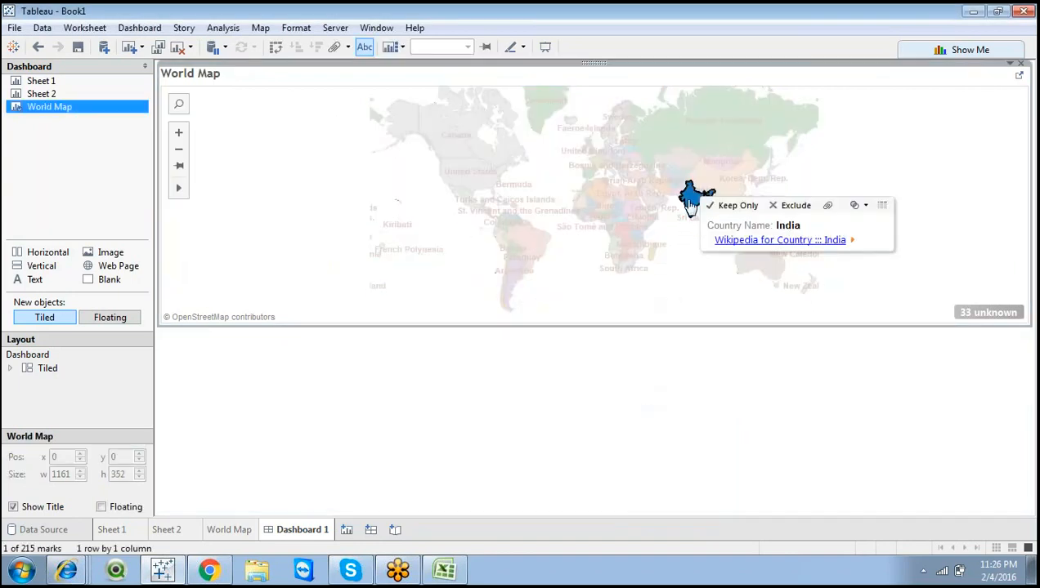
left_click(768, 241)
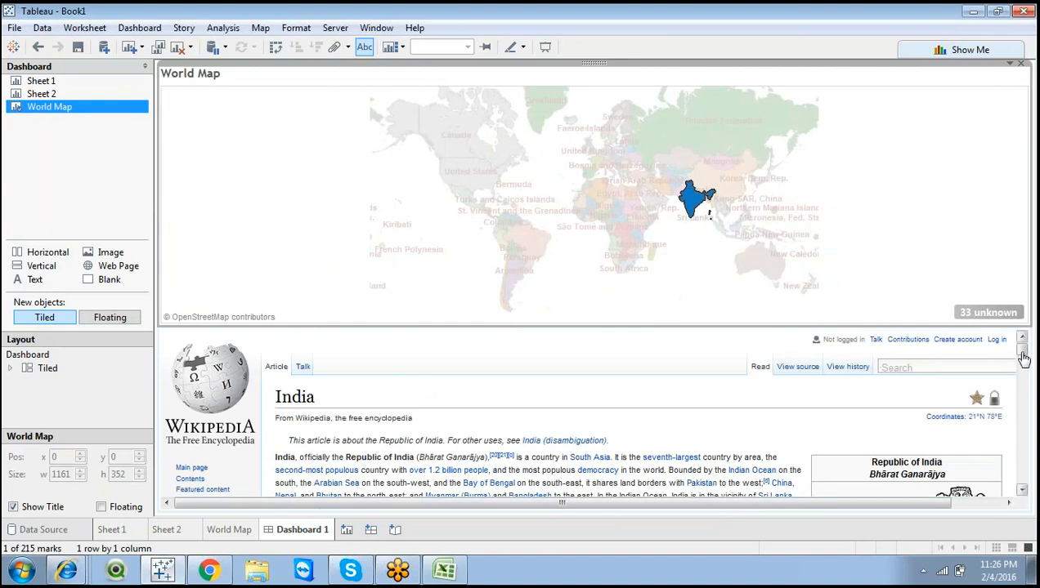
mouse_move(1022, 360)
left_mouse_down()
mouse_move(1021, 410)
mouse_move(1022, 345)
left_mouse_up()
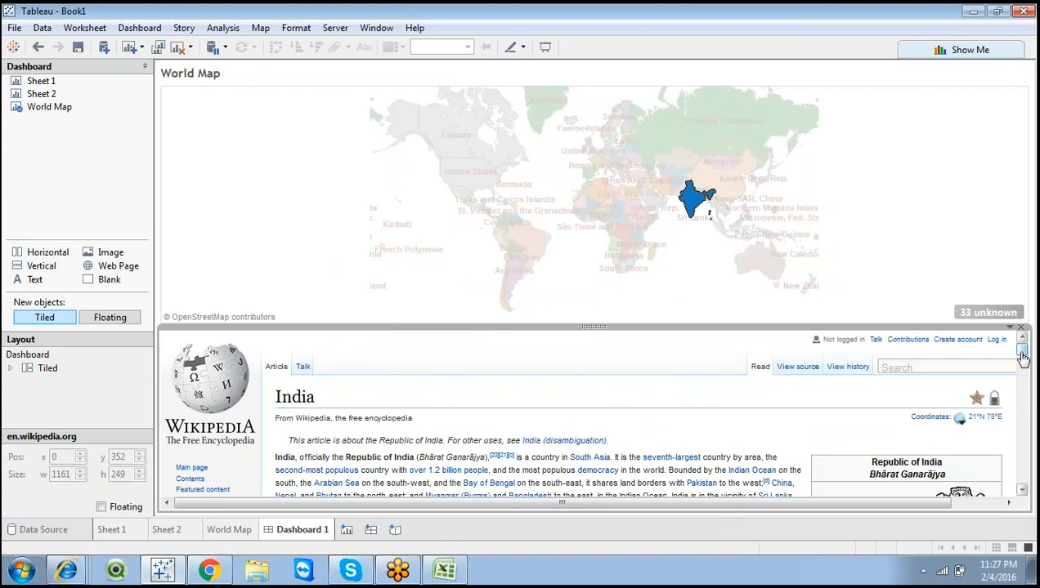
mouse_move(1022, 352)
left_mouse_down()
mouse_move(1022, 488)
mouse_move(1034, 343)
mouse_move(1022, 345)
mouse_move(1022, 486)
mouse_move(1023, 360)
left_mouse_up()
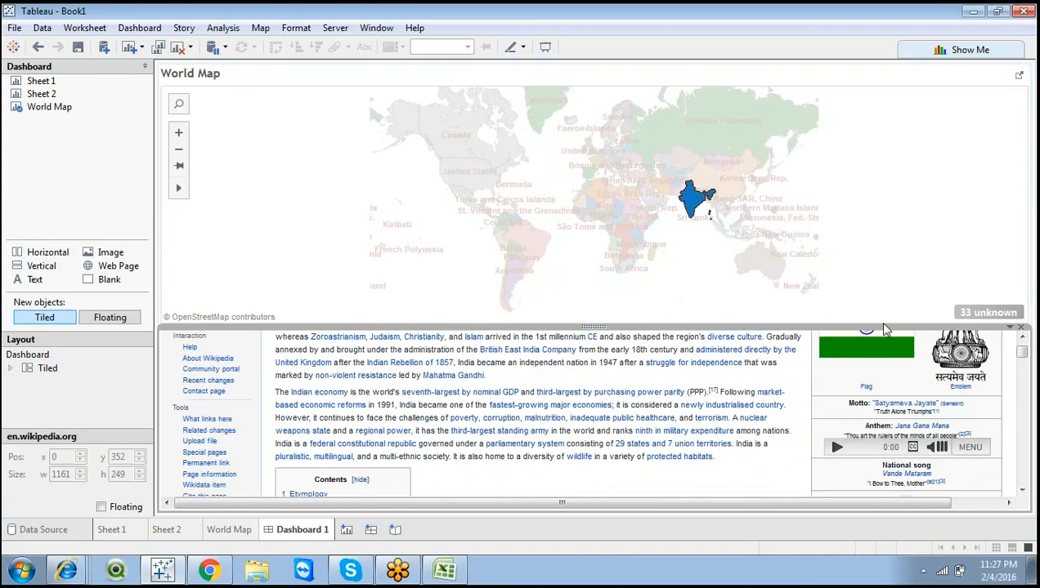
Reduce the World Map's height to about 300 pixels to enlarge the web page area, and clear the India selection
left_click_drag(877, 323, 875, 282)
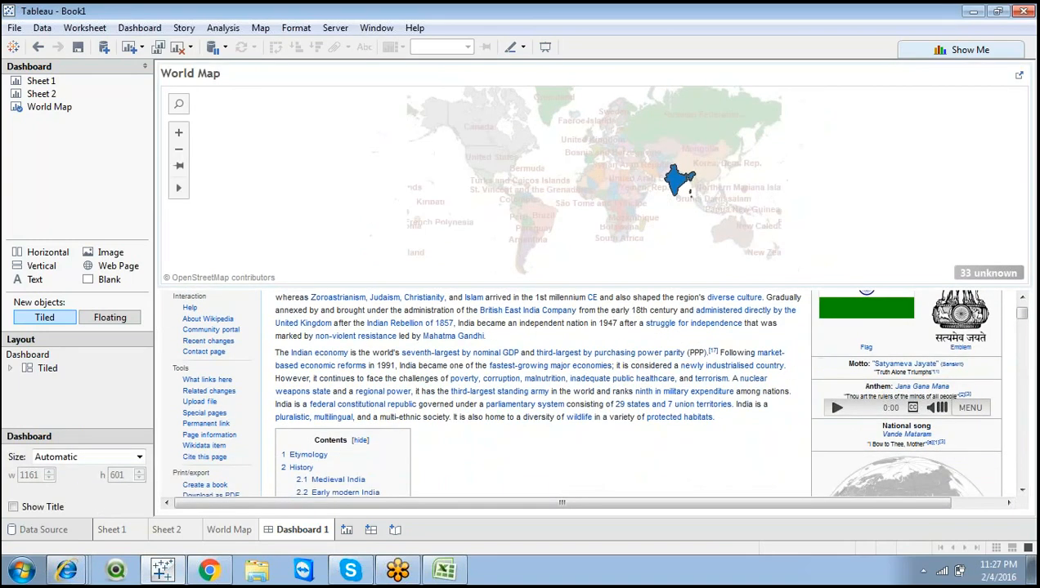
left_click(680, 237)
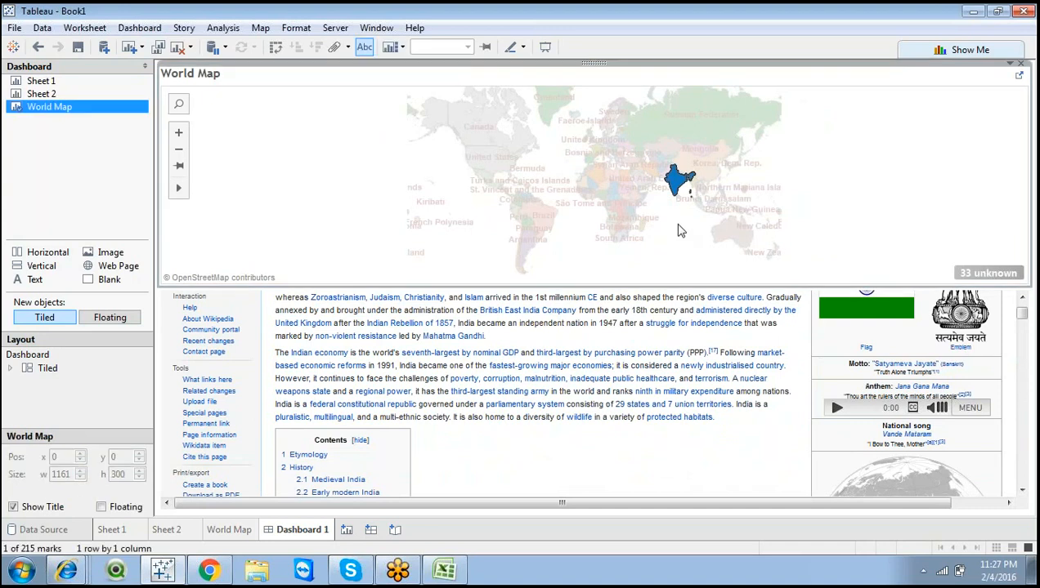
left_click(669, 228)
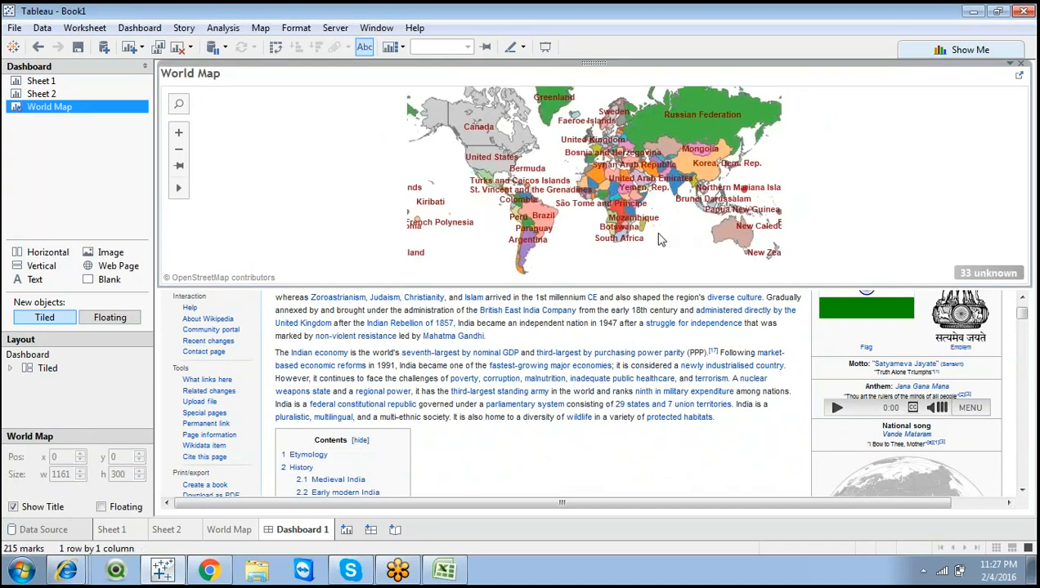
left_click(278, 290)
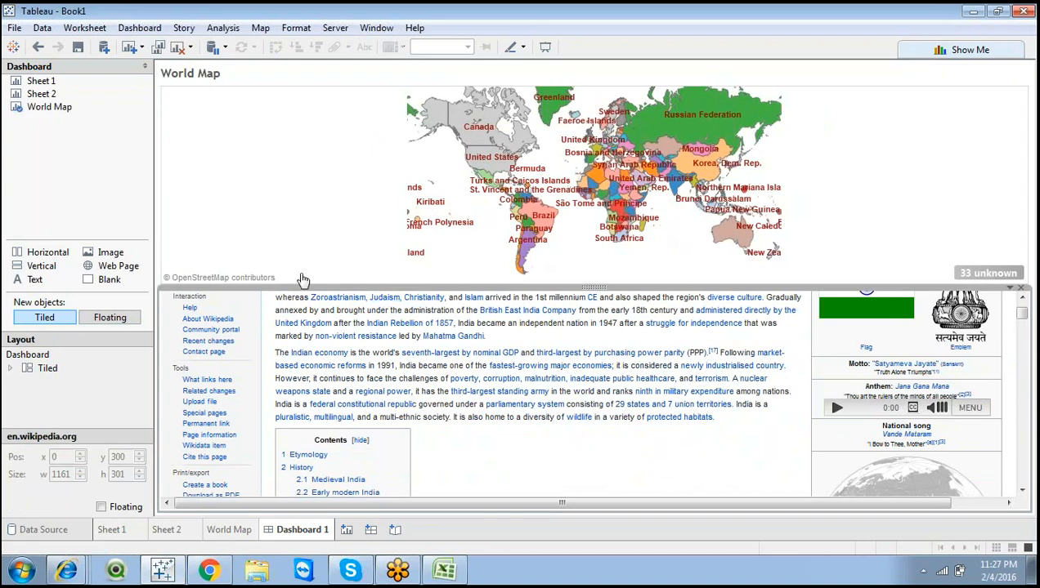
left_click(305, 228)
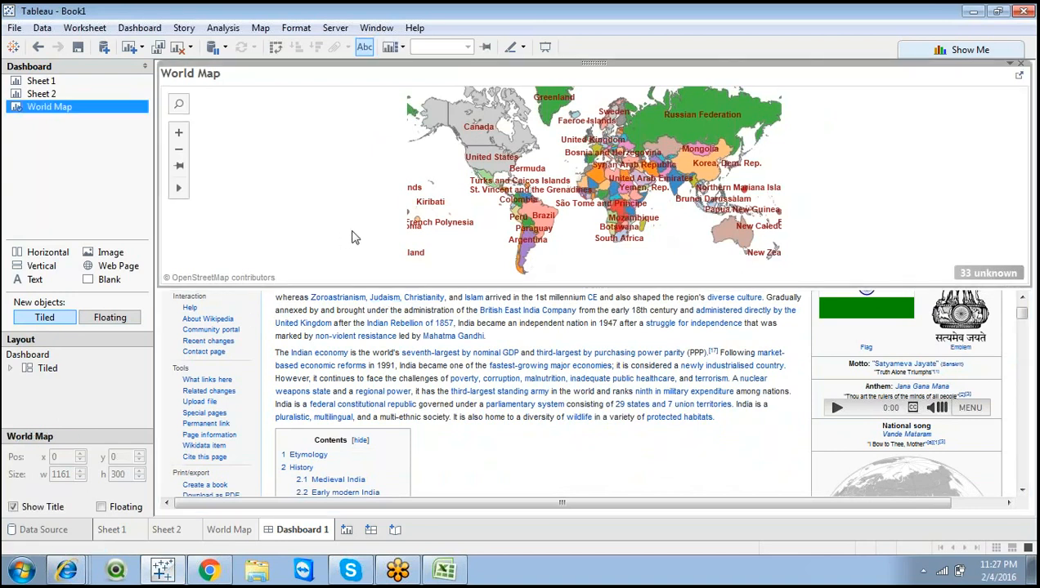
Add a second Web Page object with a blank URL beside the existing Wikipedia page below the map
mouse_move(296, 532)
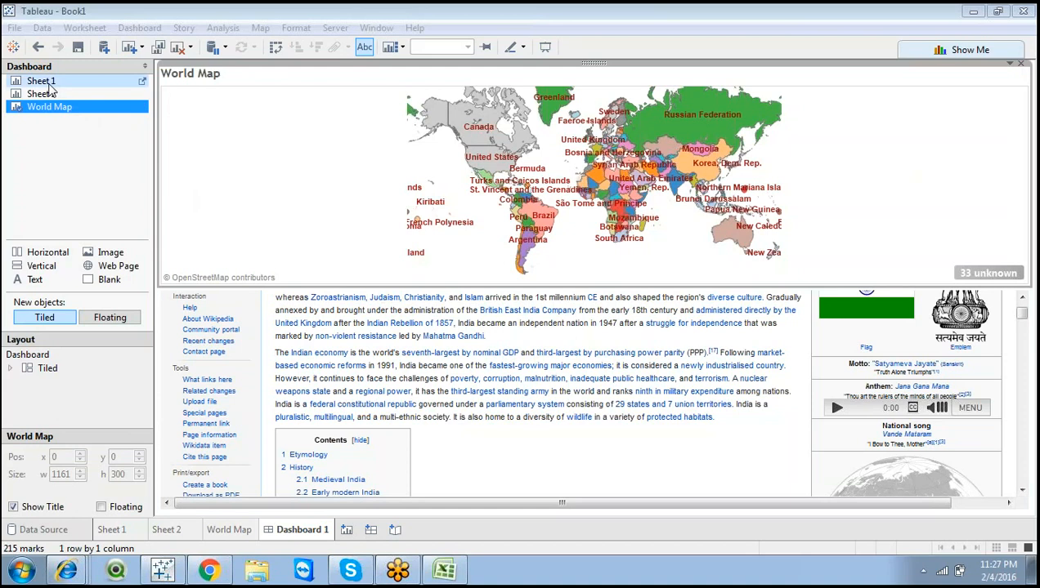
mouse_move(527, 231)
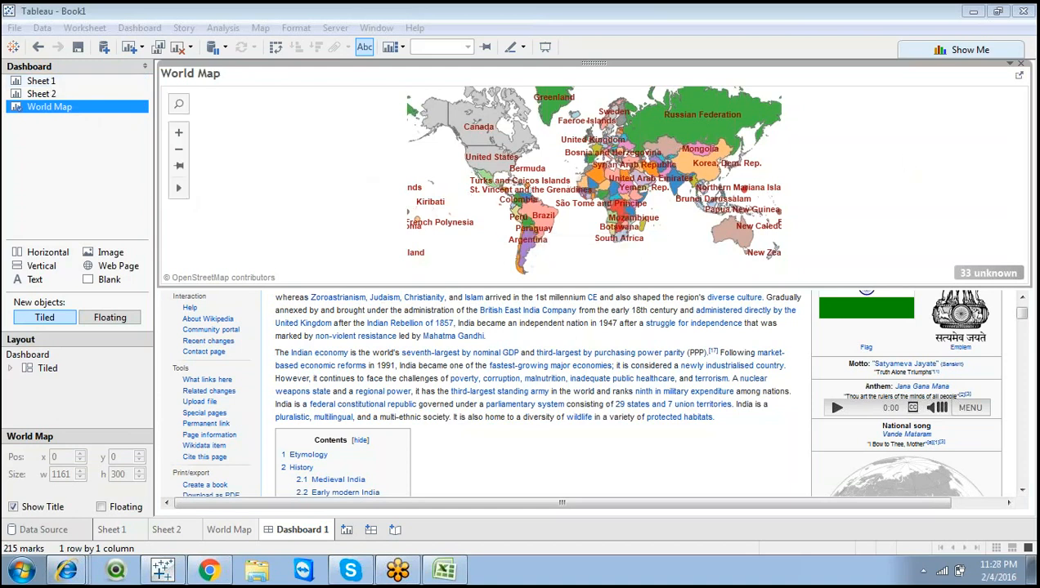
left_click(155, 290)
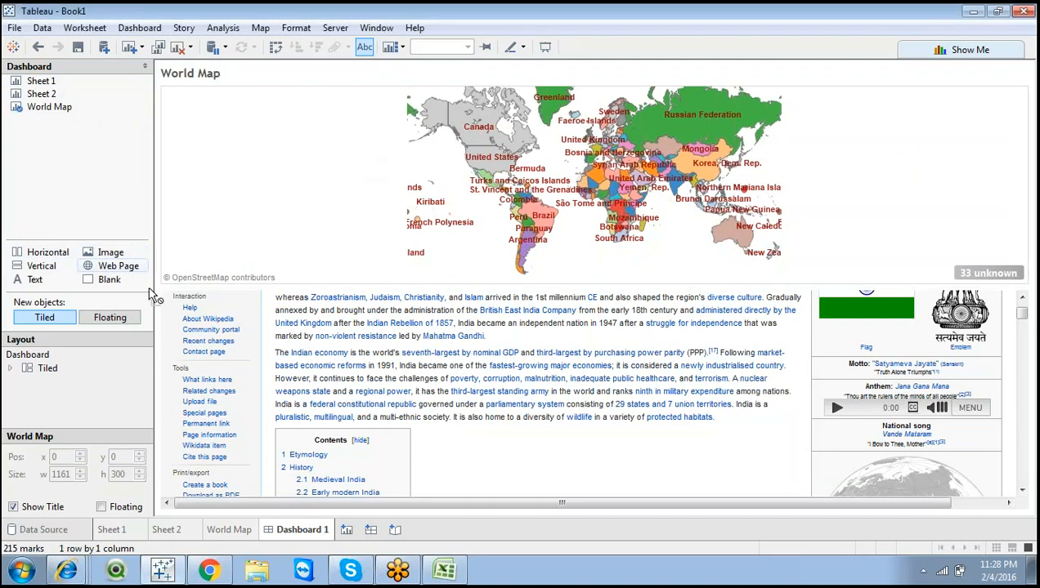
double_click(201, 332)
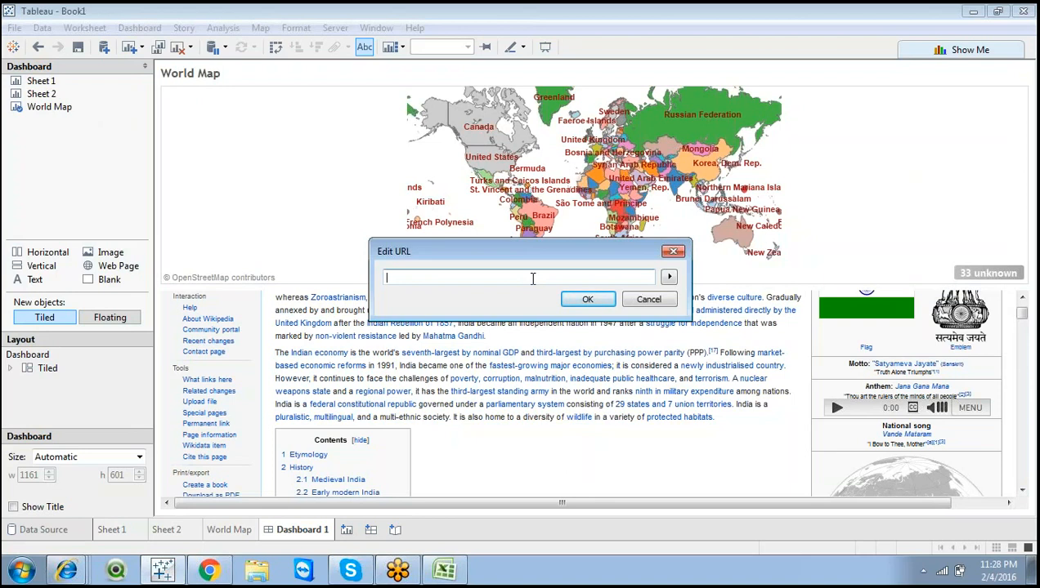
left_click(597, 300)
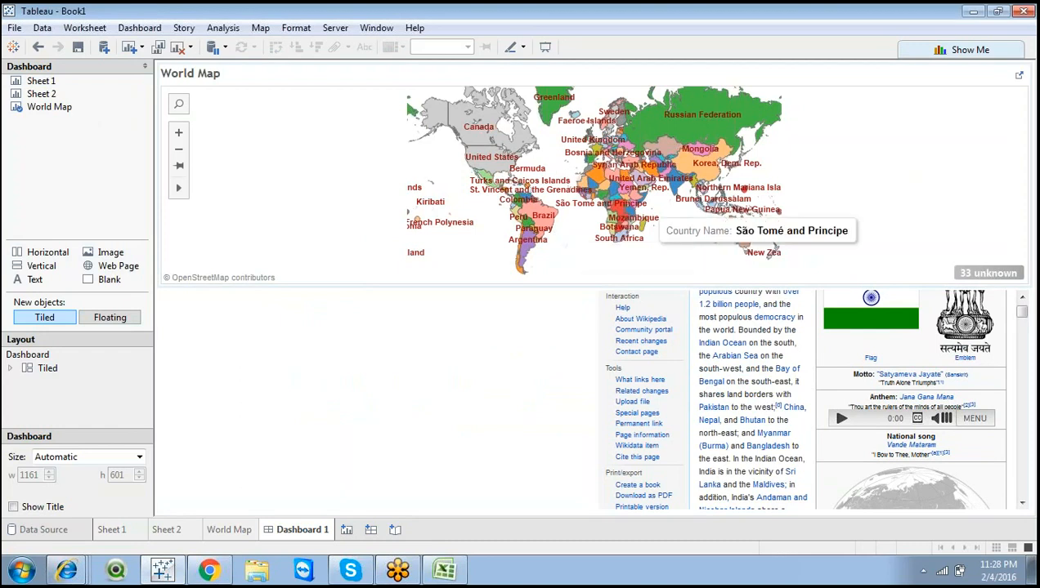
Select India, then follow Australia's Wikipedia link from the map and check which web page object displays it
left_click(675, 183)
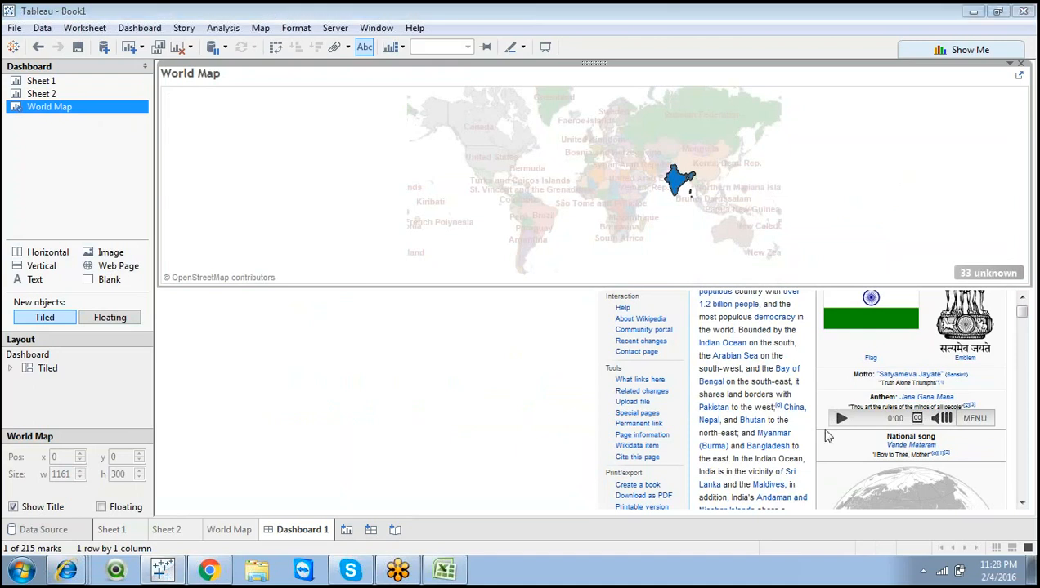
left_click(721, 237)
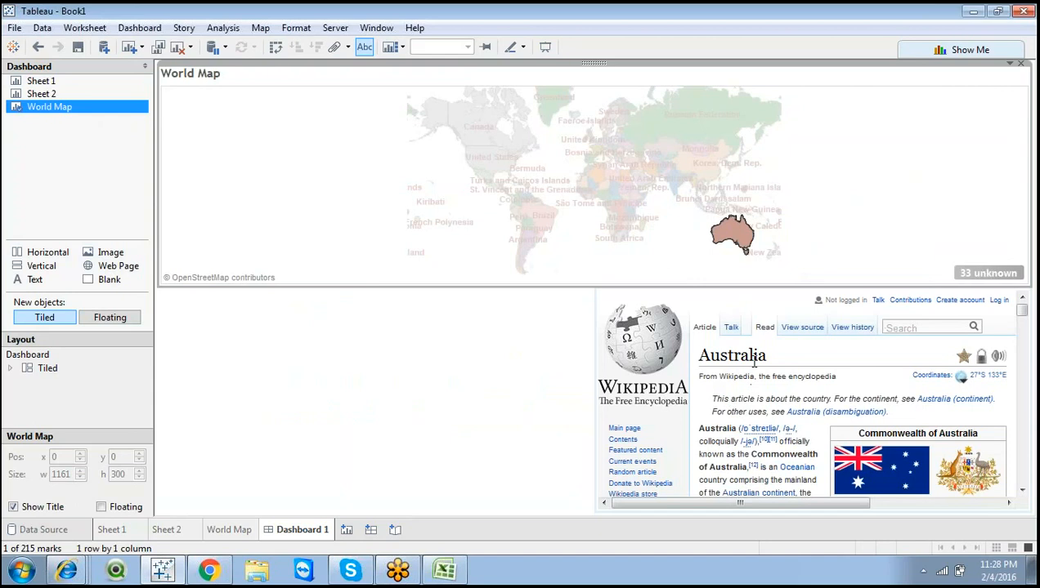
left_click(709, 315)
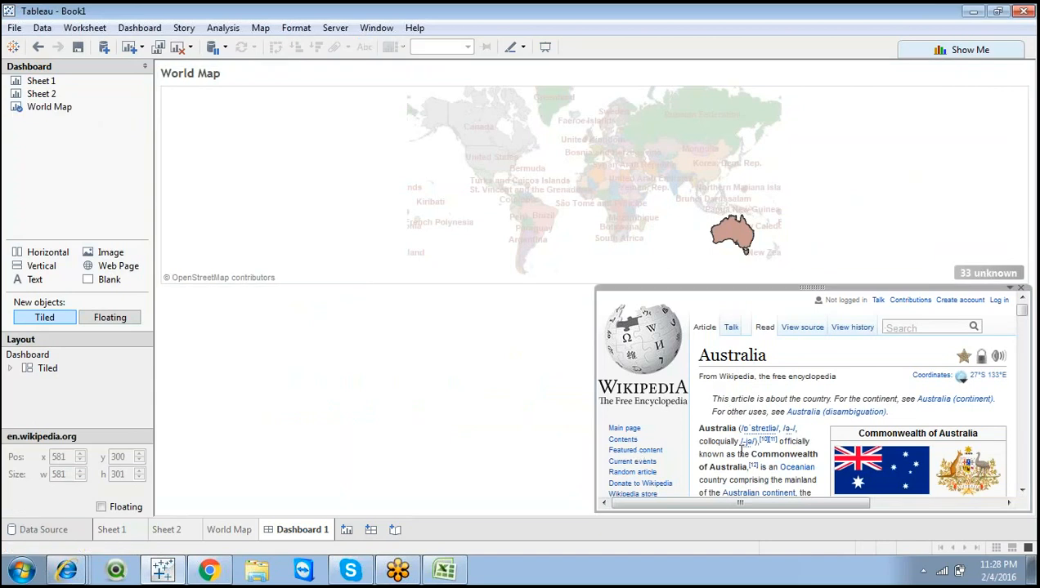
left_click(471, 385)
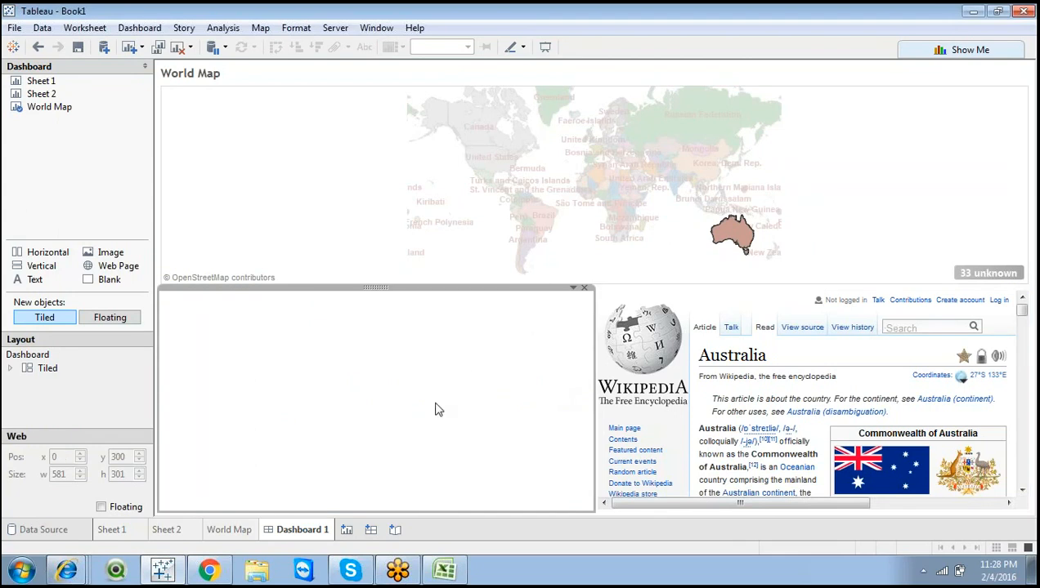
left_click(572, 288)
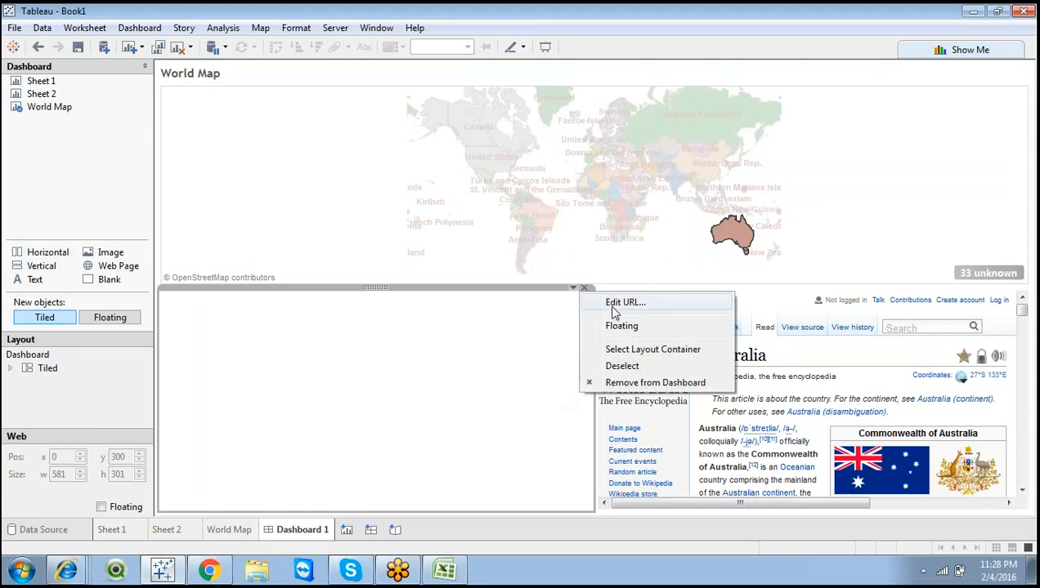
left_click(612, 308)
left_click(459, 278)
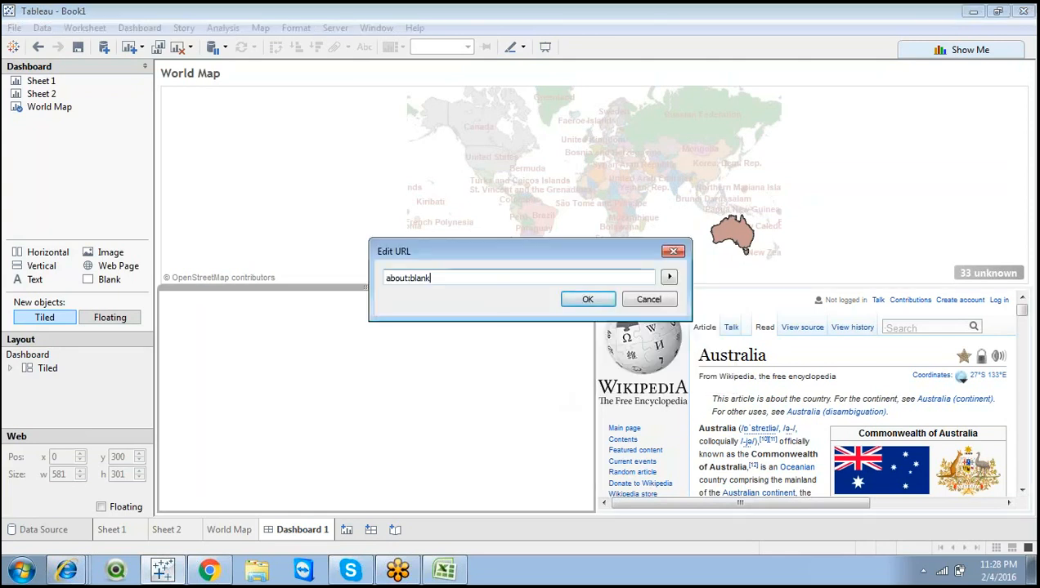
key("BackSpace")
key("BackSpace")
key("BackSpace")
key("BackSpace")
key("BackSpace")
key("BackSpace")
key("BackSpace")
key("BackSpace")
key("BackSpace")
key("BackSpace")
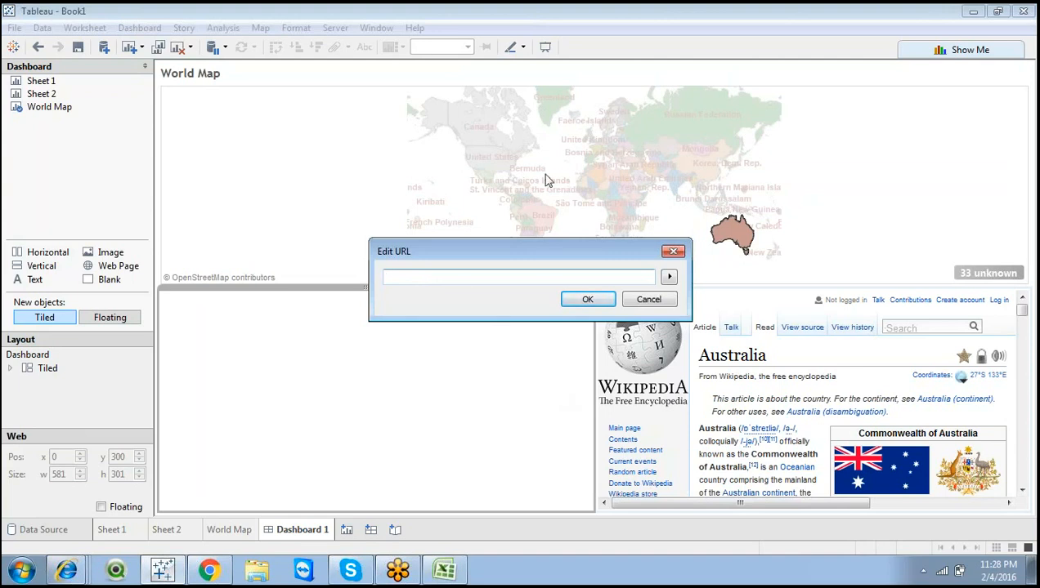
left_click(646, 299)
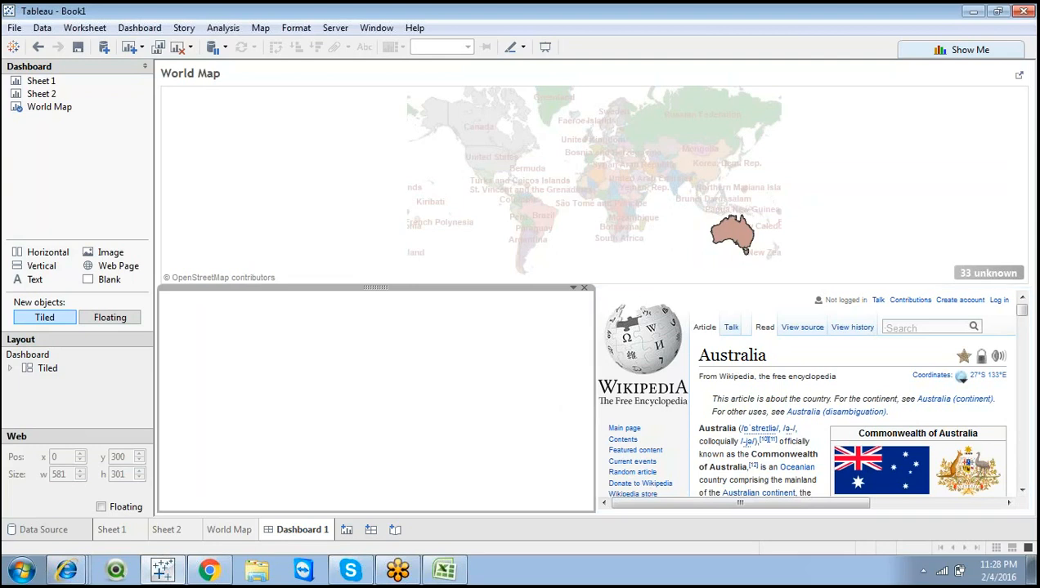
Remove the empty web page object from the dashboard and clear the Australia selection on the map
left_click(580, 289)
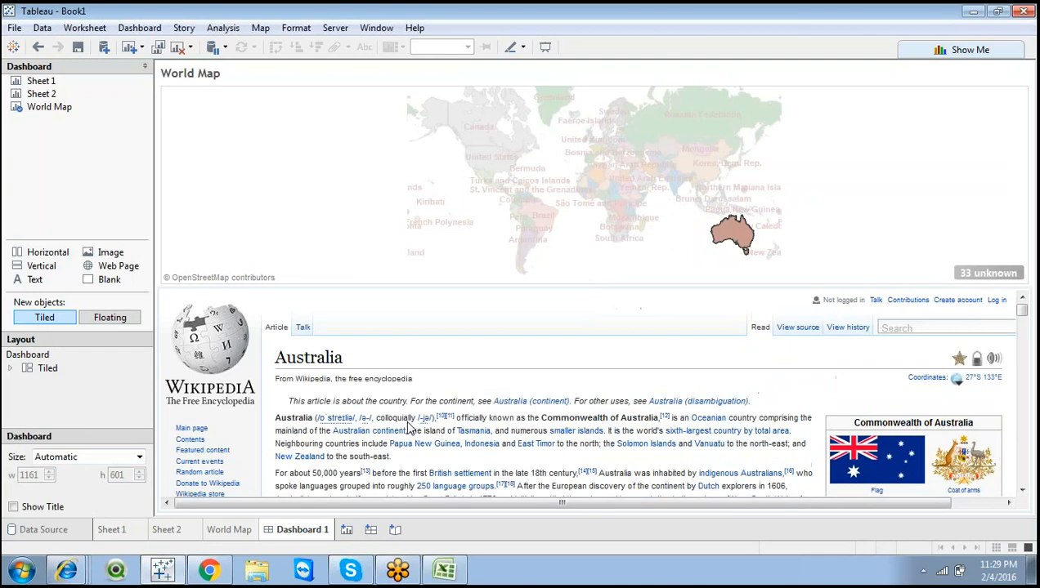
left_click(315, 224)
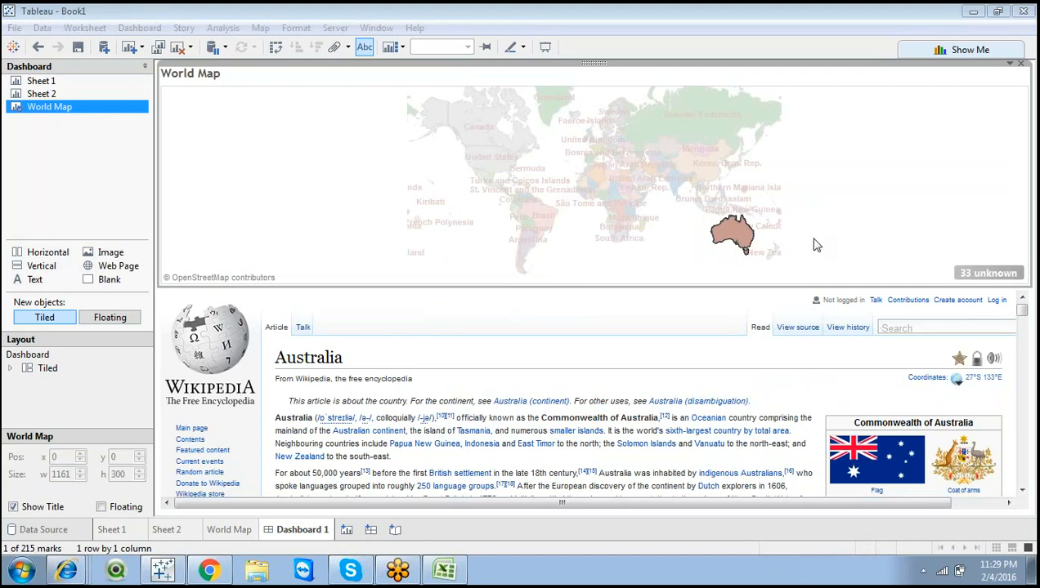
left_click(733, 243)
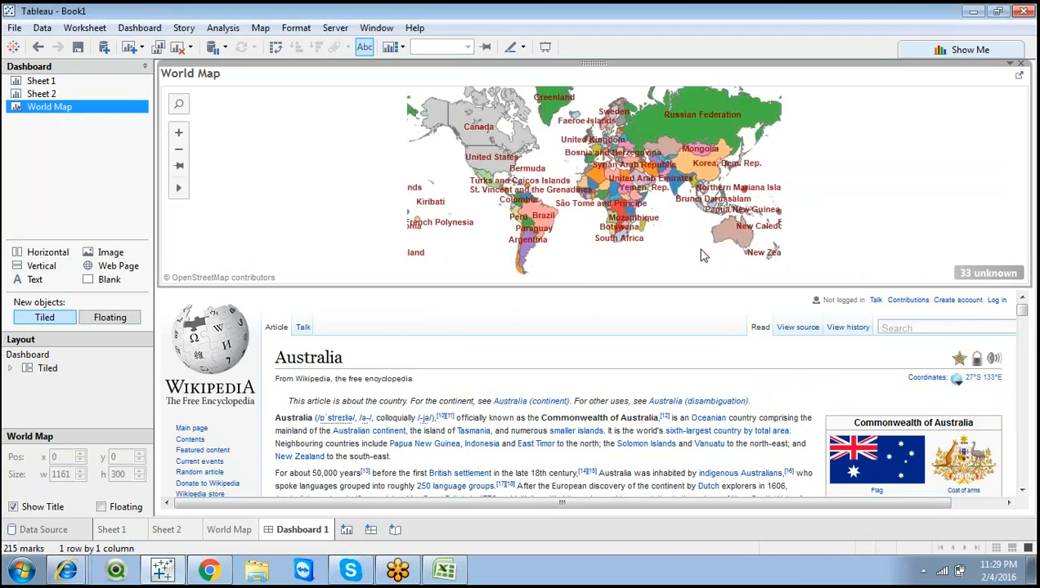
Switch to the Algeria Wikipedia page in Internet Explorer and highlight its heading to check the country name
mouse_move(629, 223)
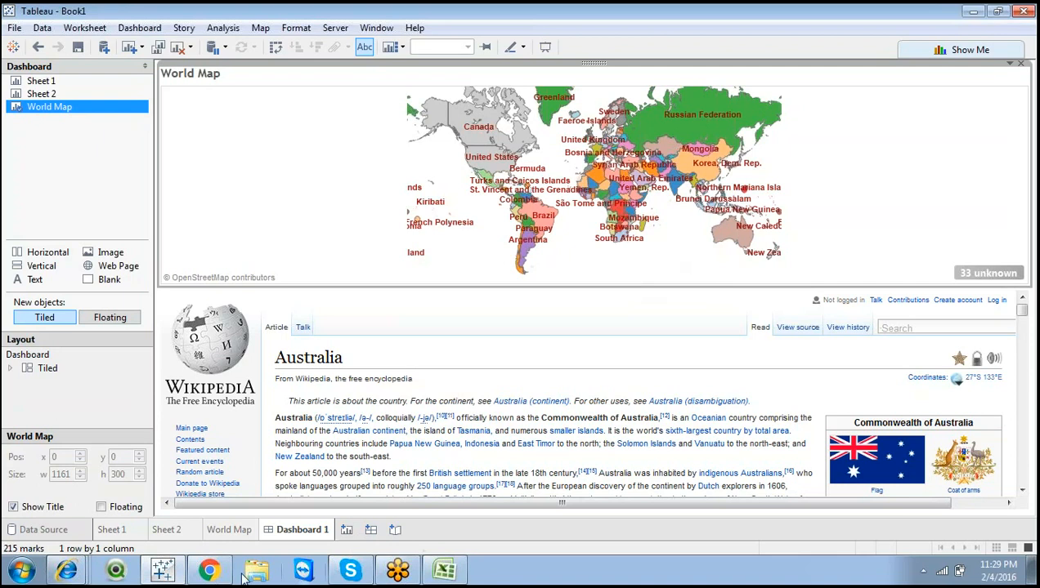
left_click(67, 570)
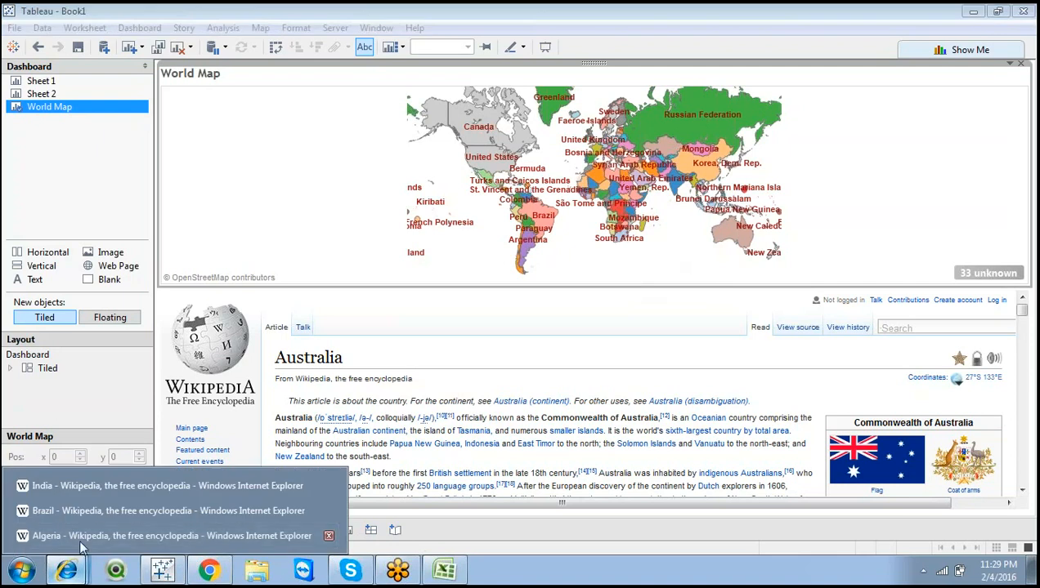
left_click(83, 537)
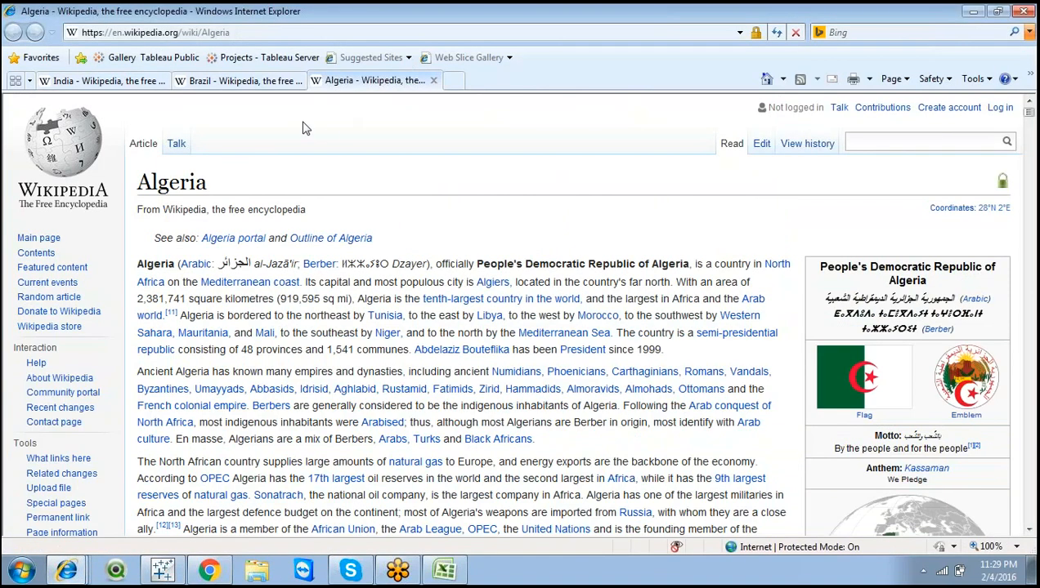
double_click(148, 185)
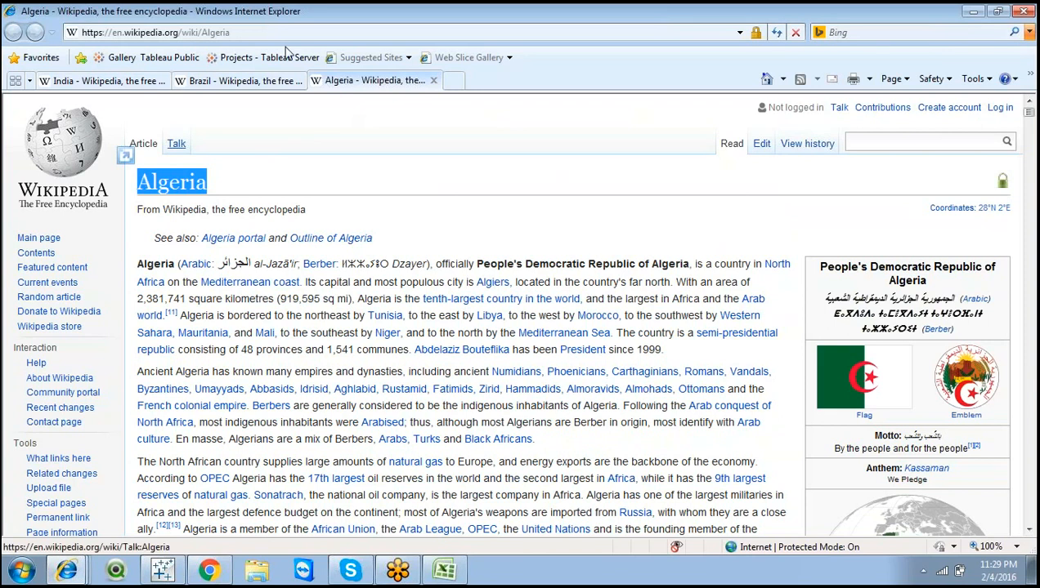
View the Brazil Wikipedia page, switch to Chrome, and search Google in a new tab for "gdp value of india"
left_click(277, 82)
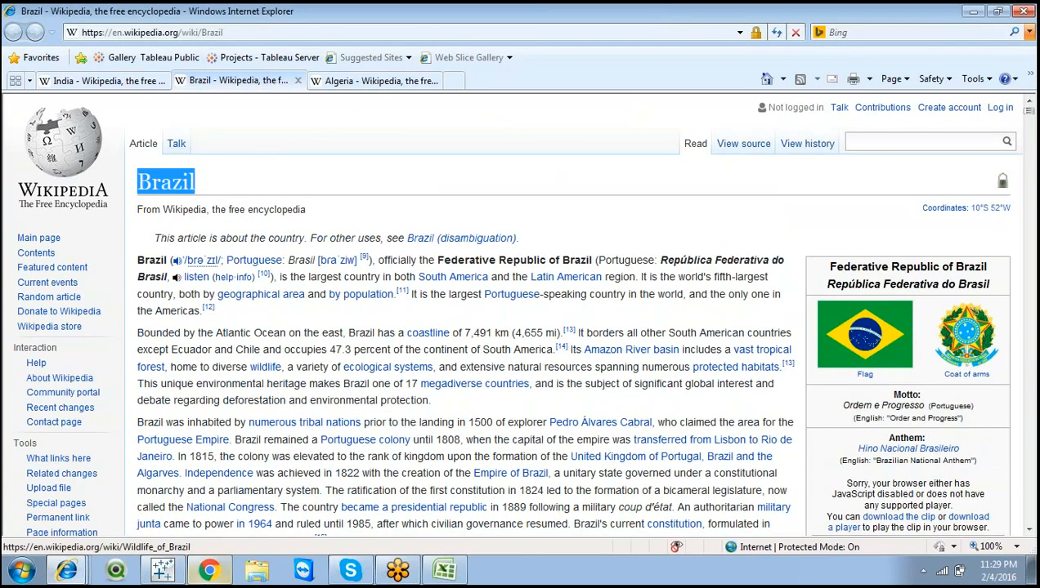
left_click(207, 572)
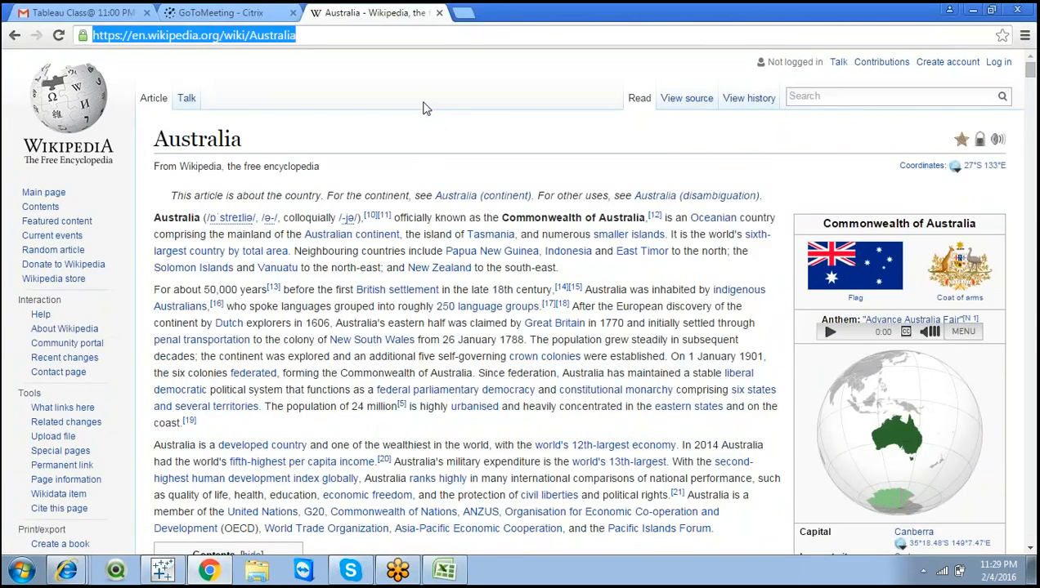
left_click(389, 33)
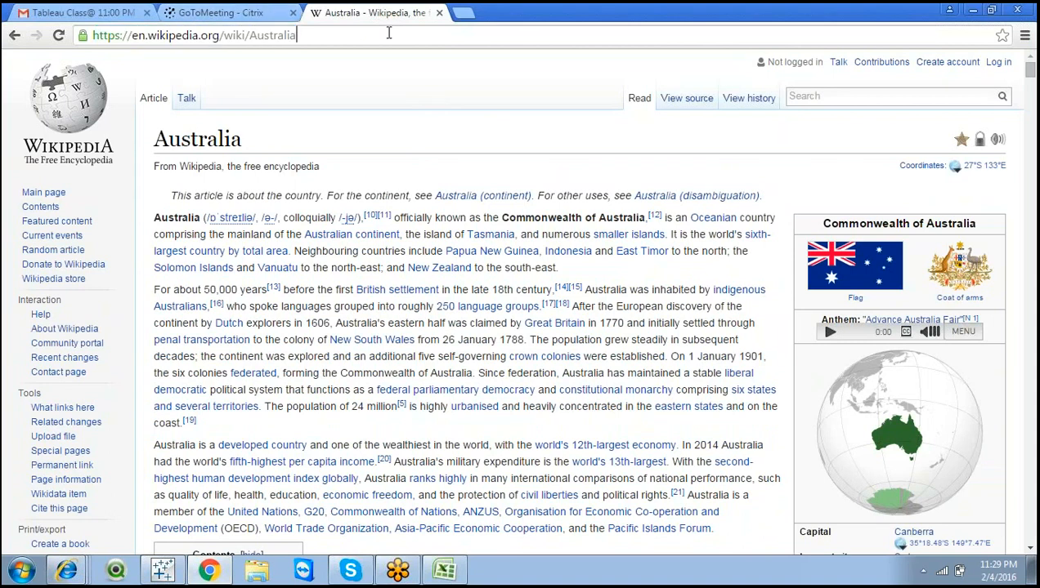
key("ctrl+t")
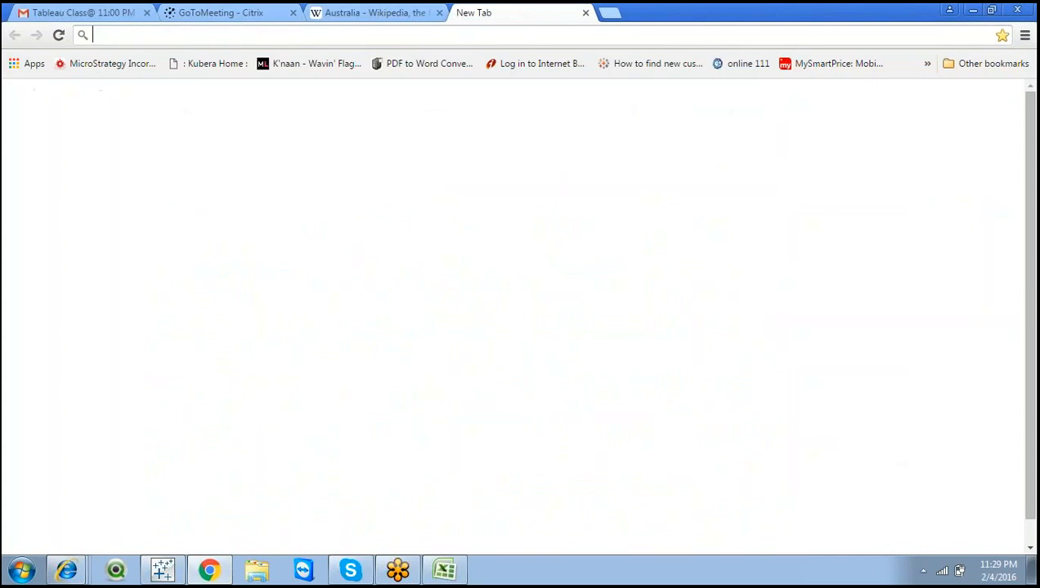
type("goo")
key("Return")
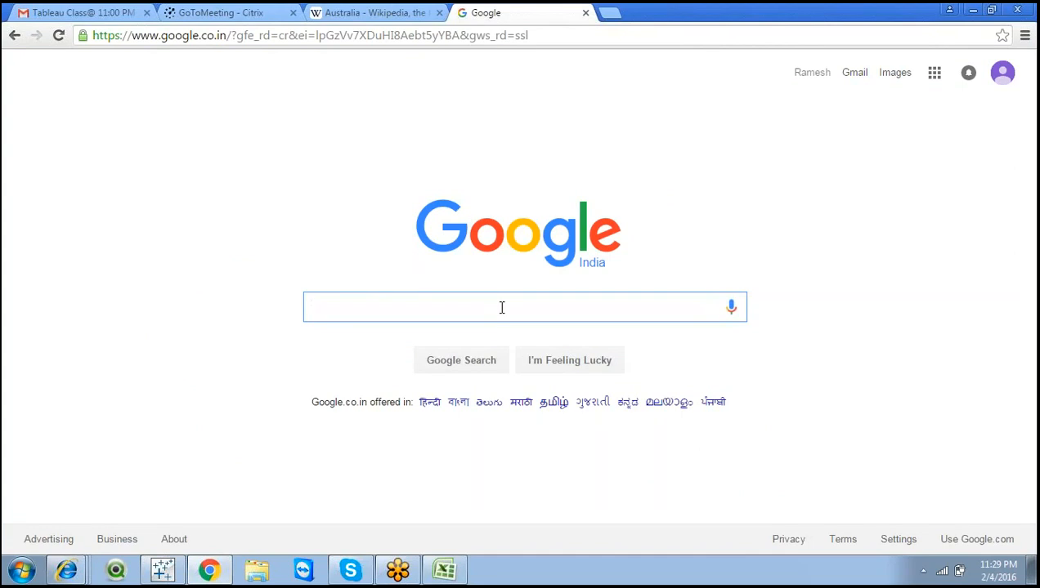
type("gg")
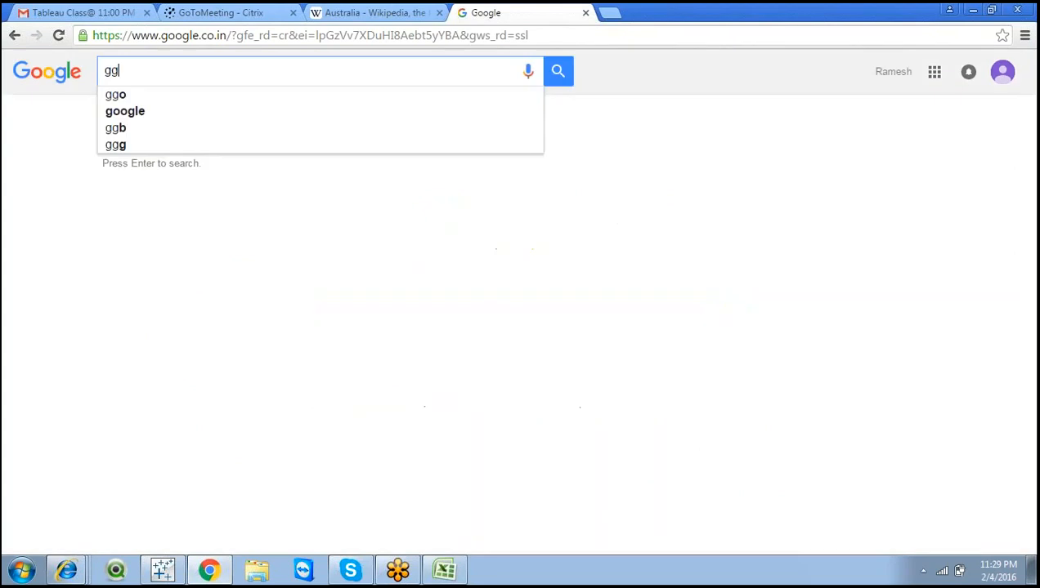
type("dp val")
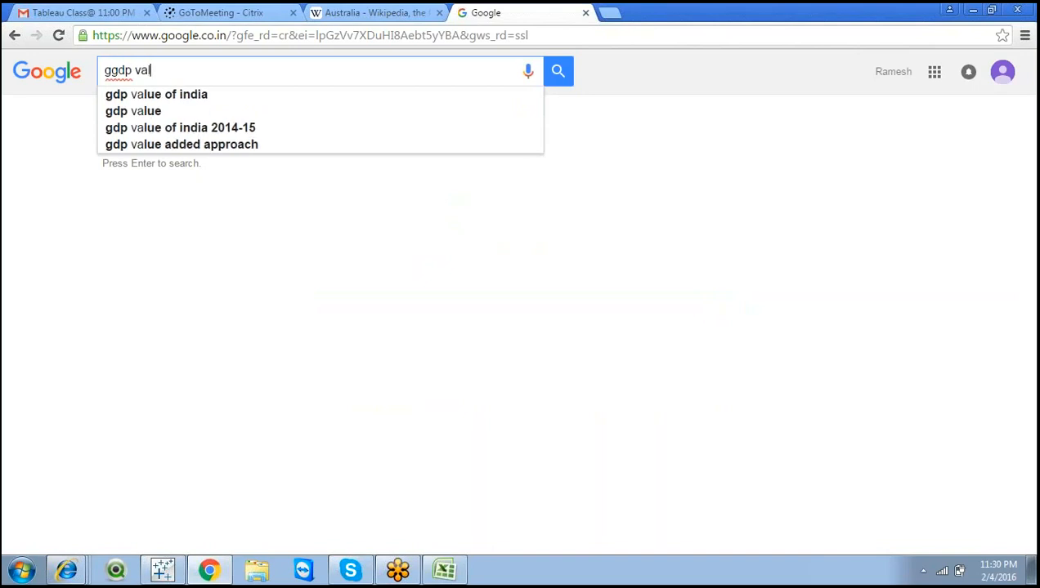
type("ue")
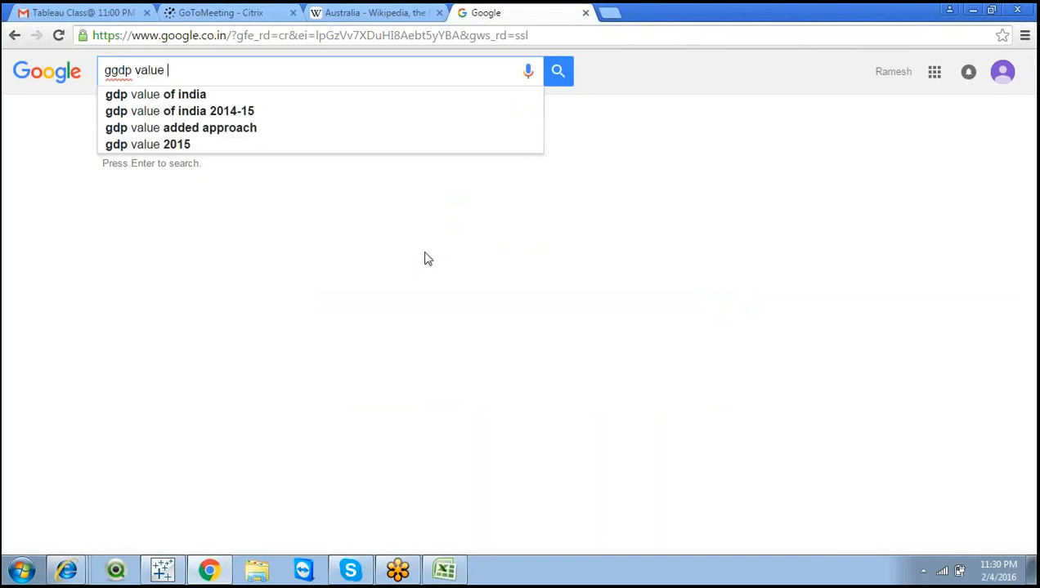
left_click(242, 99)
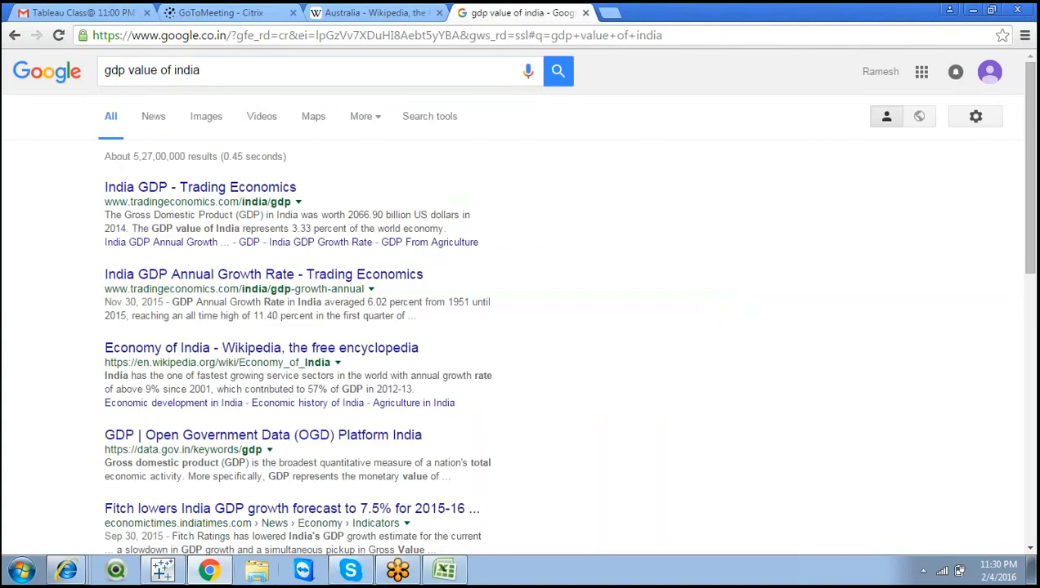
Switch to the Country Data workbook in Excel and examine the Data, Metadata - Countries and Metadata - Indicators sheets
left_click(444, 570)
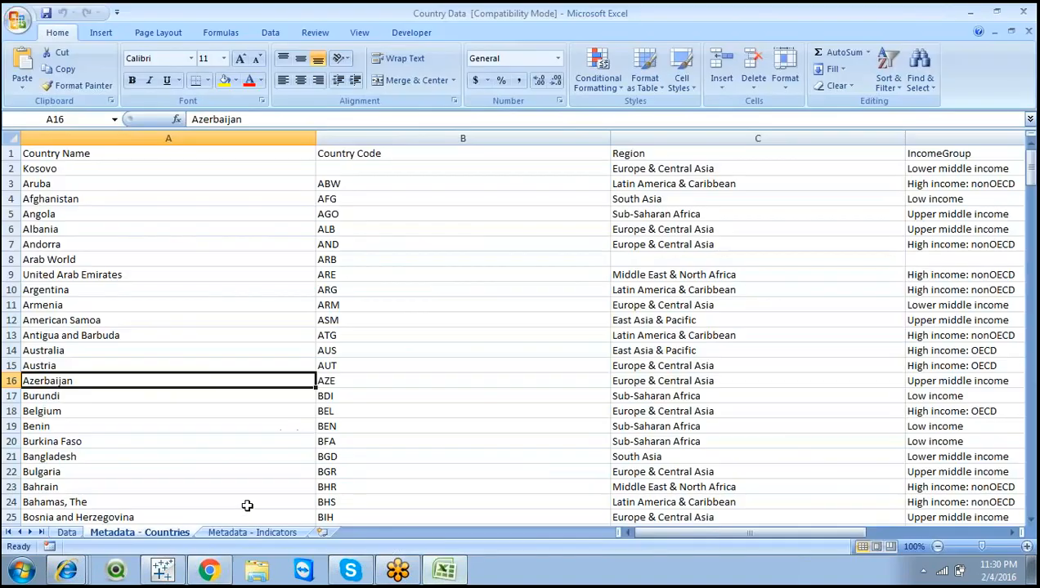
left_click(248, 536)
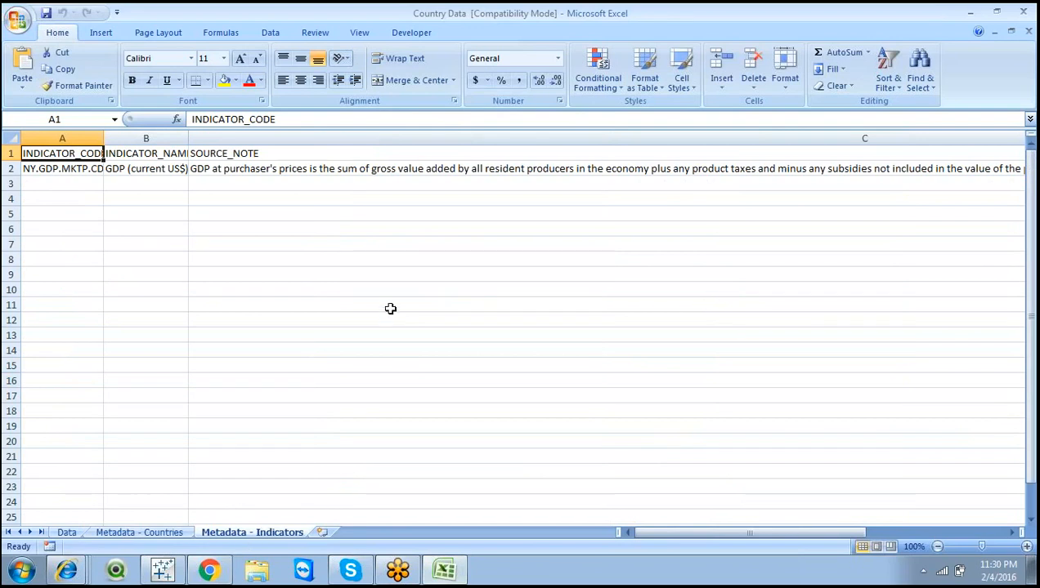
left_click(69, 533)
left_click(139, 532)
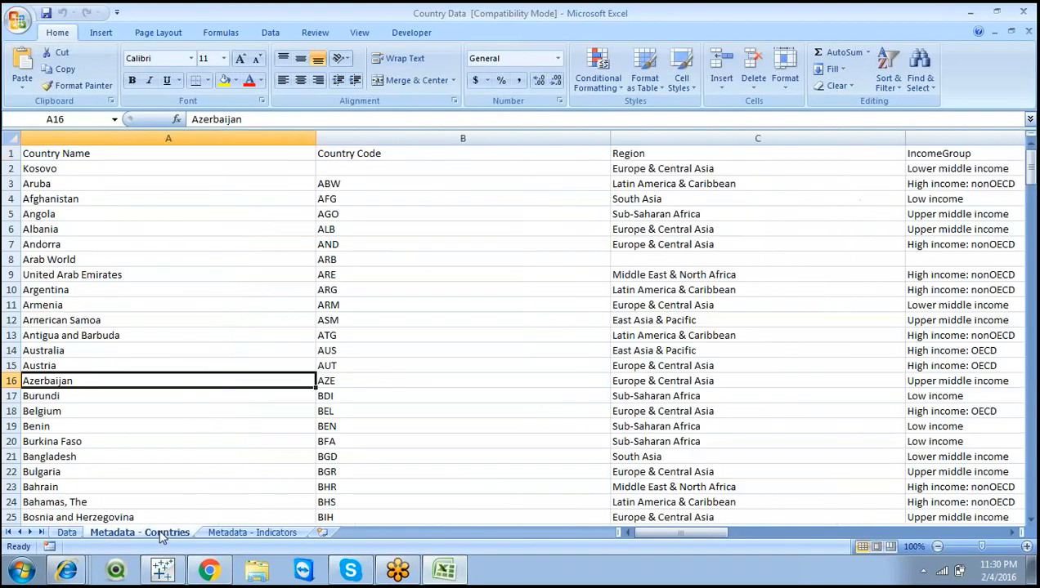
left_click(245, 532)
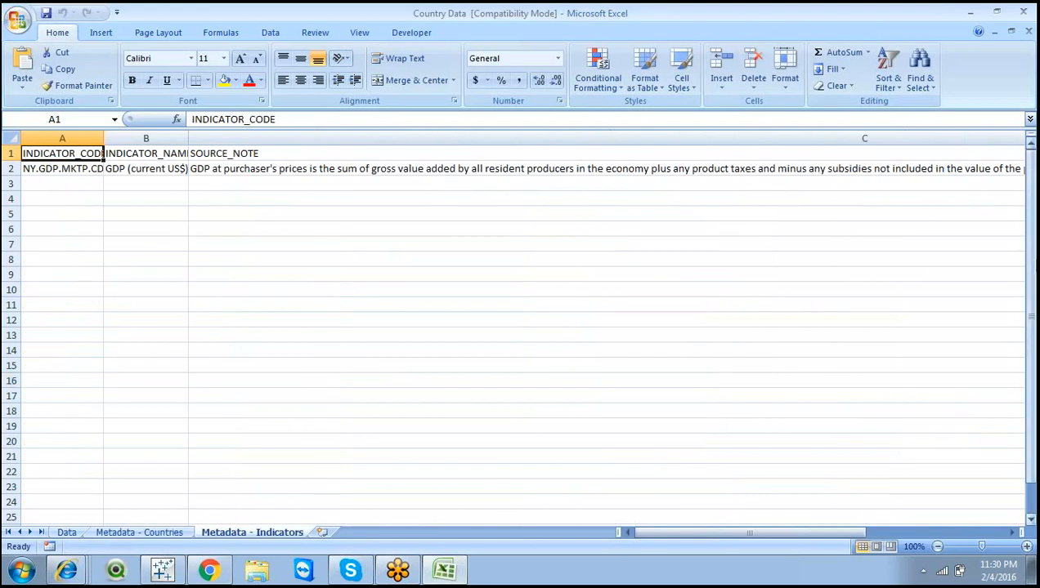
left_click_drag(1029, 299, 1029, 317)
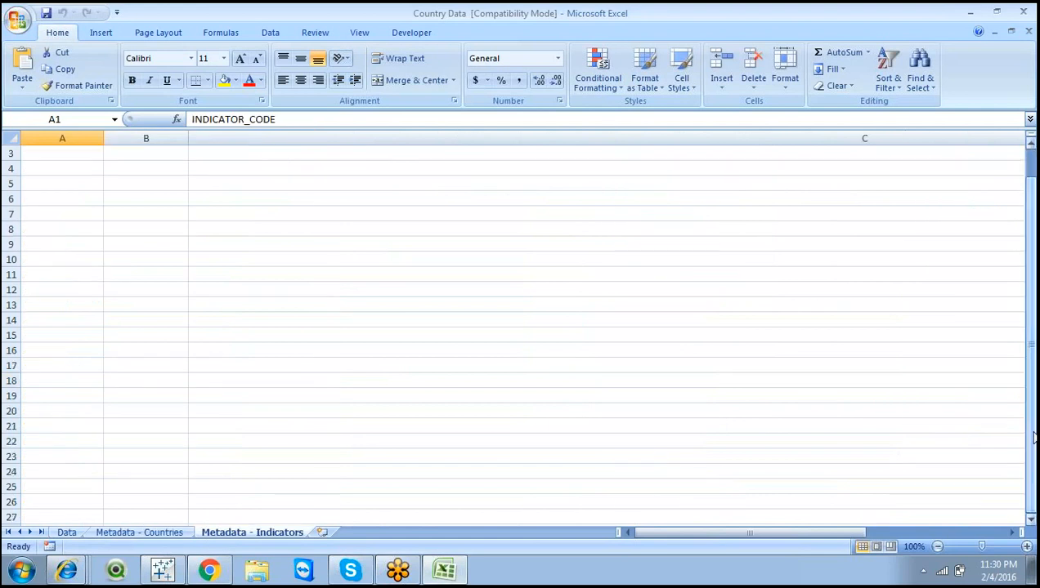
left_click_drag(1030, 430, 1030, 395)
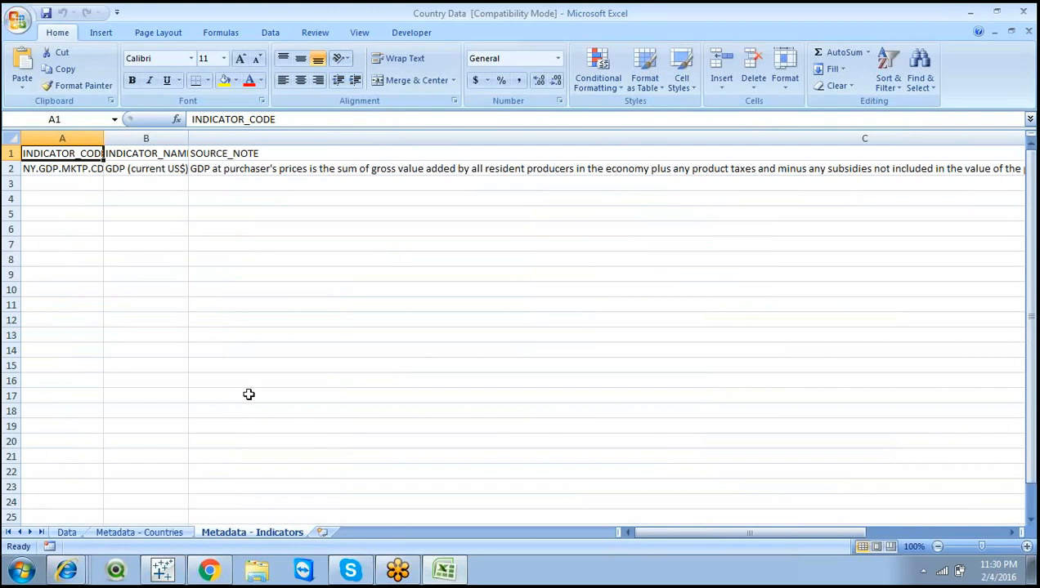
Return to Chrome, search Google for "world bank data for india" and open the World Bank's India data page
left_click(208, 569)
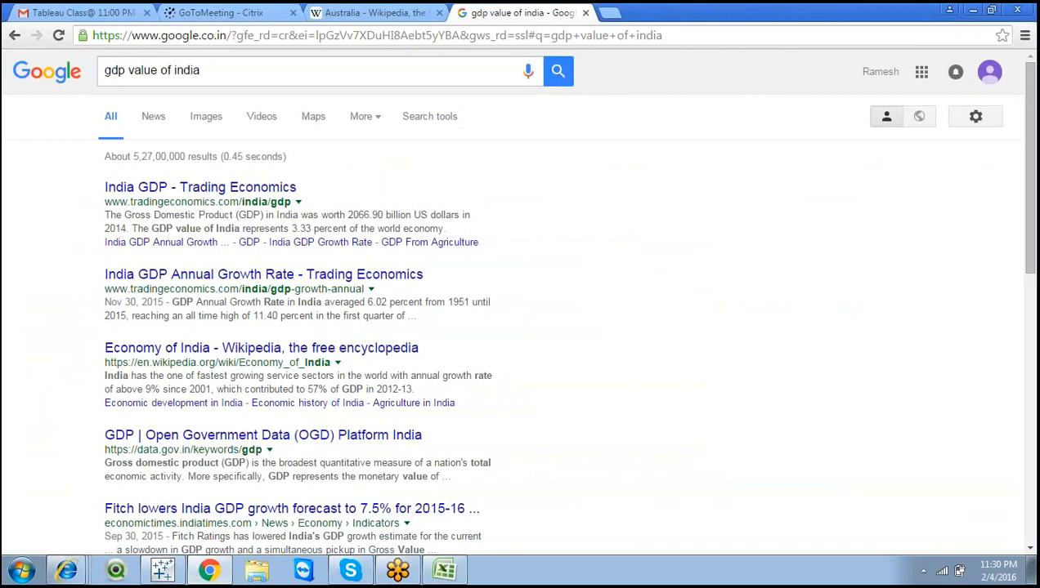
left_click(334, 73)
key("BackSpace")
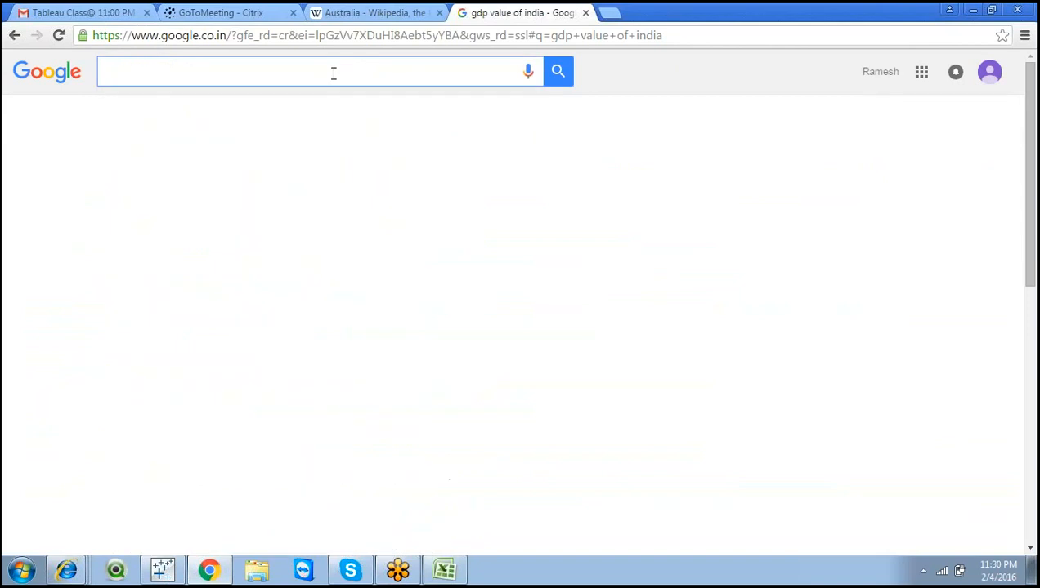
type("world ")
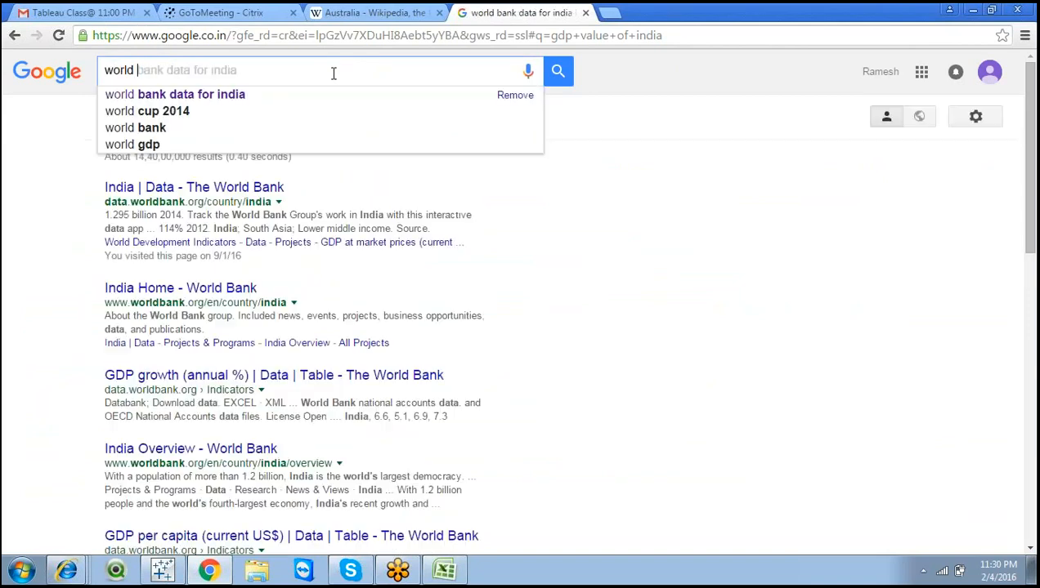
type("bank")
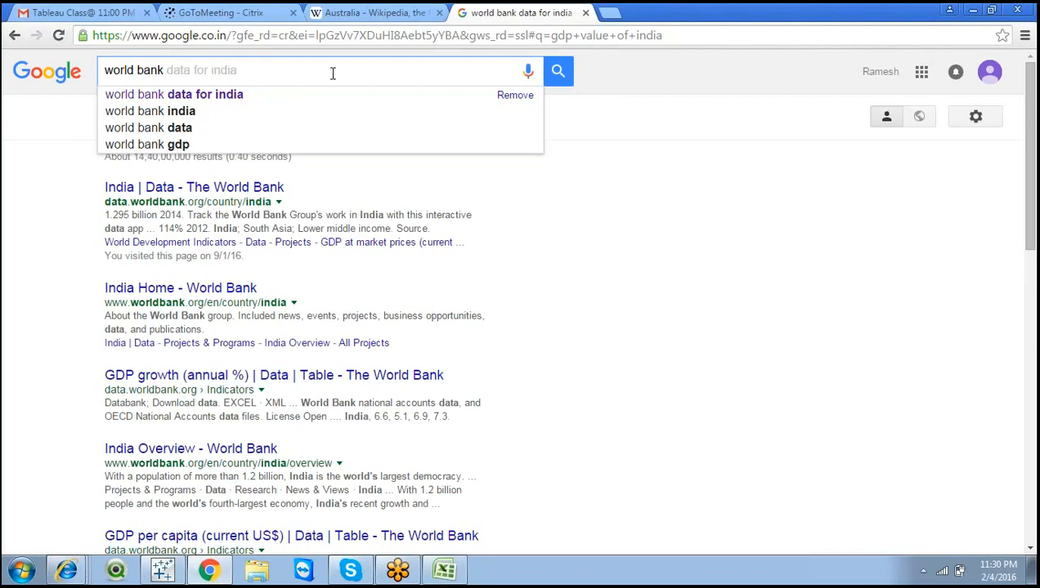
left_click(270, 96)
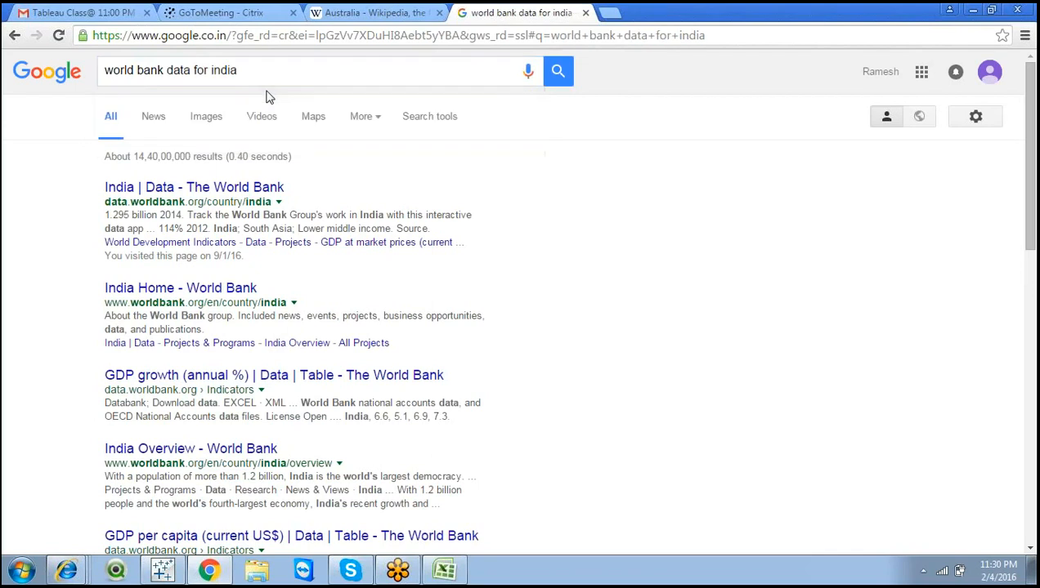
left_click(244, 192)
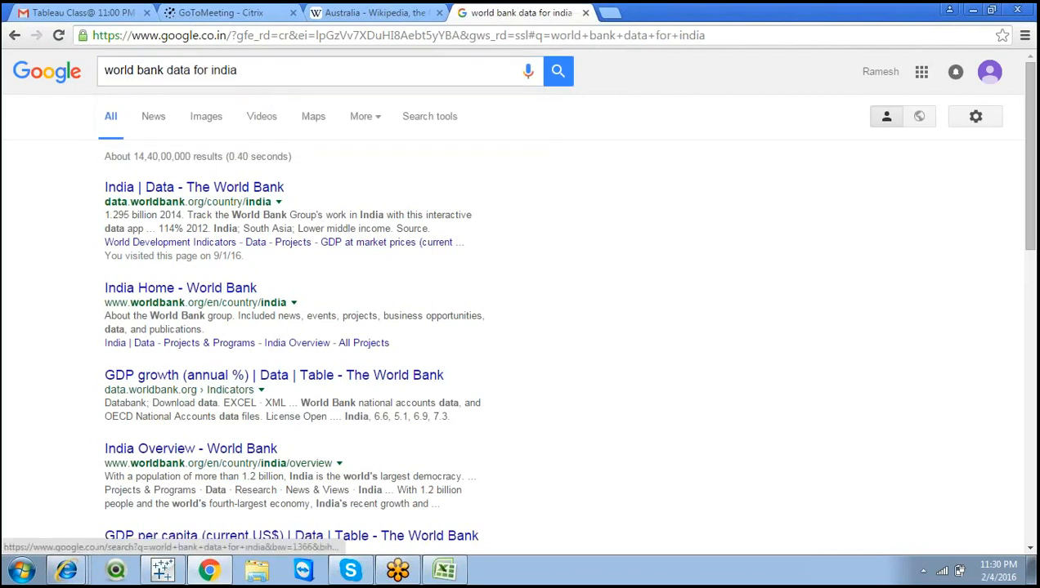
left_click(226, 193)
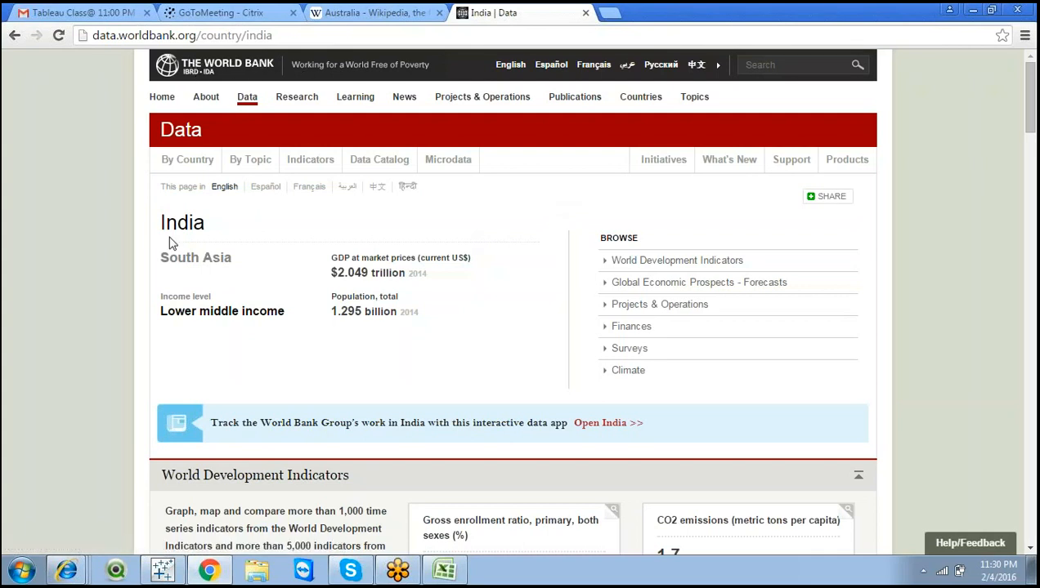
Highlight India's region, income level, GDP and population details on the World Bank page to review them
left_click_drag(161, 221, 442, 314)
left_click(441, 315)
left_click_drag(157, 222, 433, 312)
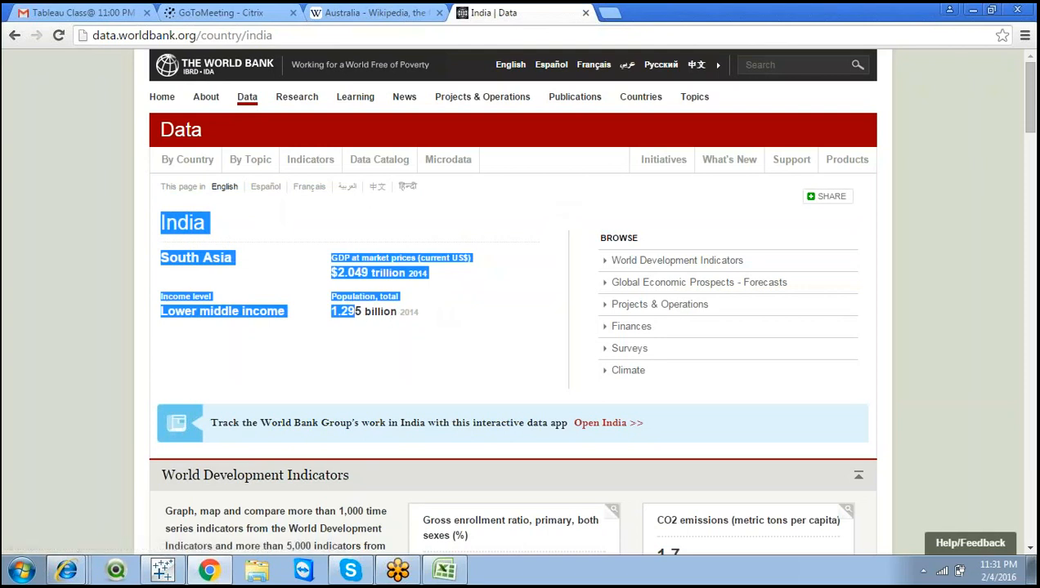
left_click(433, 312)
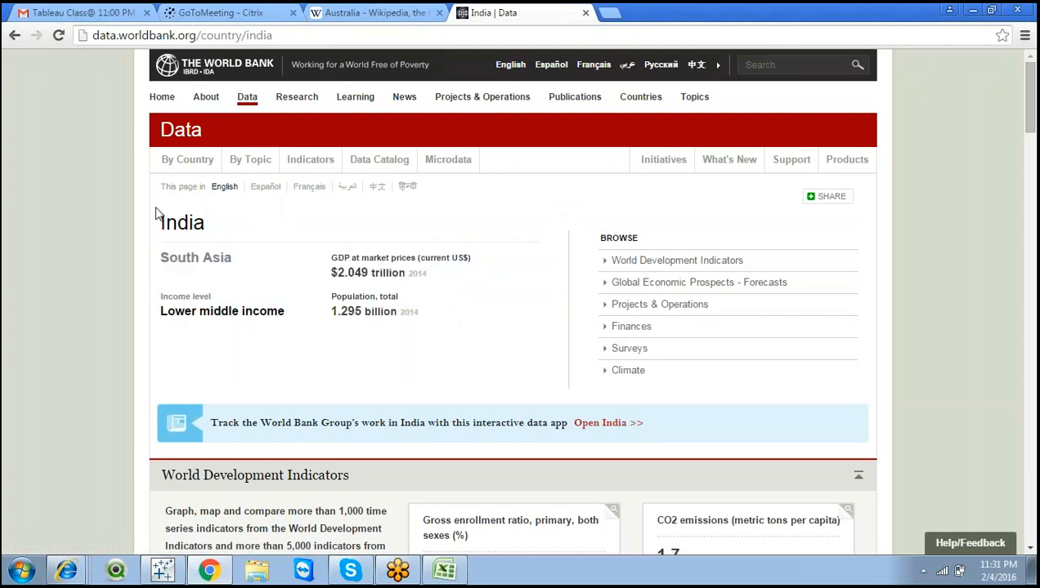
left_click_drag(155, 211, 433, 312)
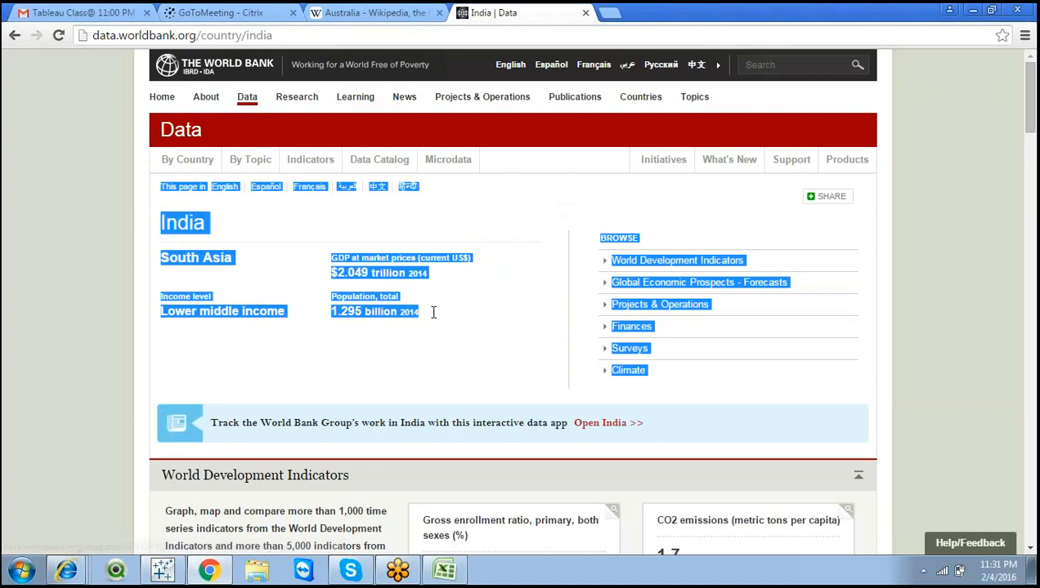
left_click(386, 276)
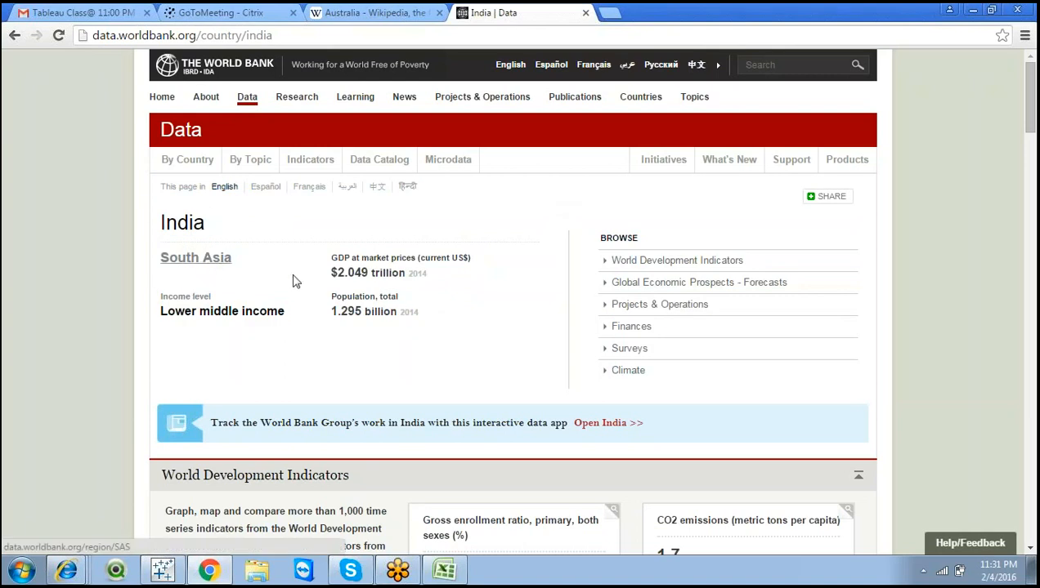
left_click_drag(330, 255, 585, 352)
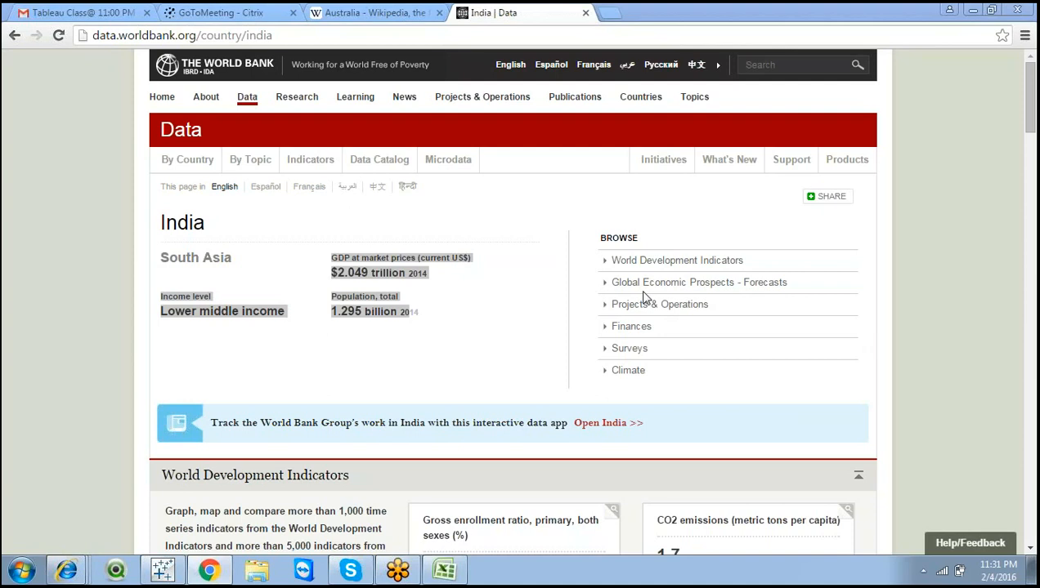
left_click(402, 381)
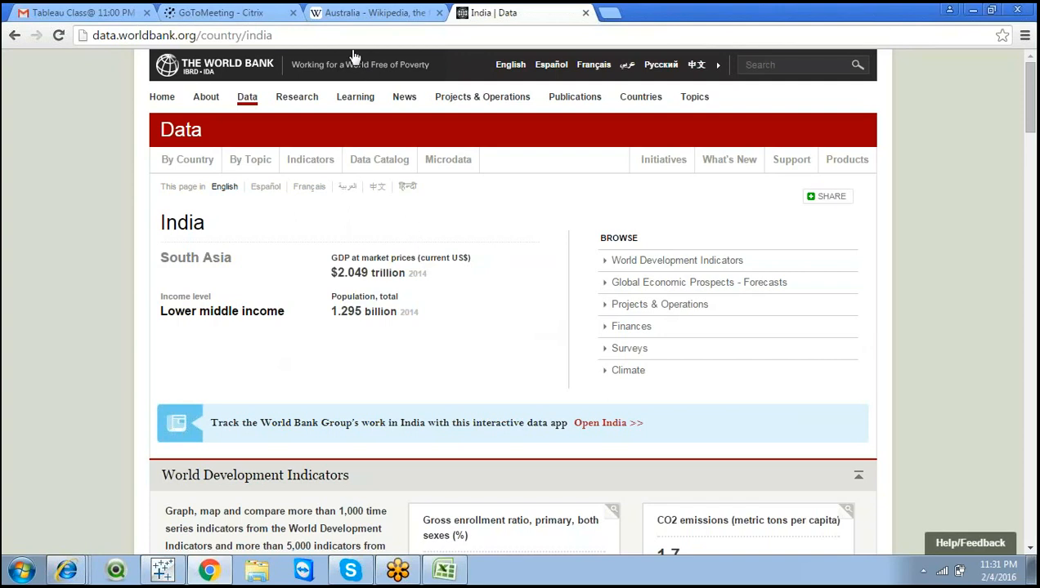
Copy the page address data.worldbank.org/country/india, then switch to Tableau and duplicate Dashboard 1
left_click(320, 32)
key("ctrl+c")
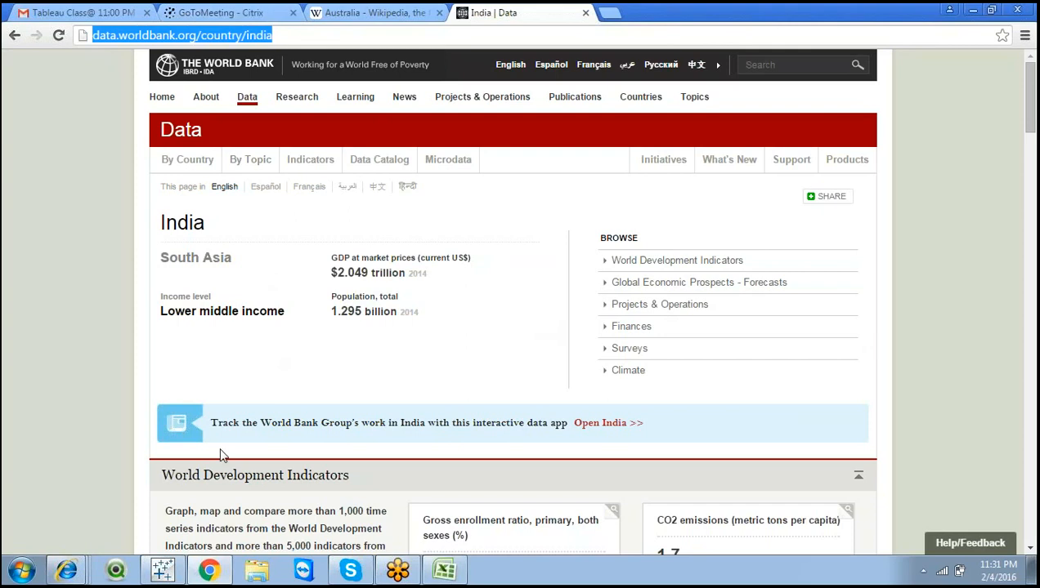
left_click(166, 571)
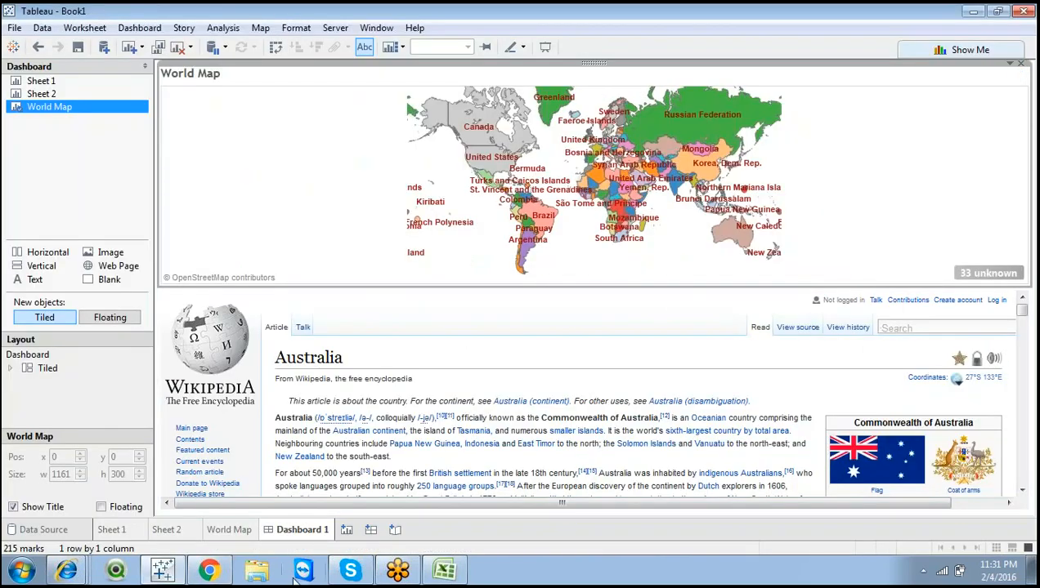
right_click(309, 533)
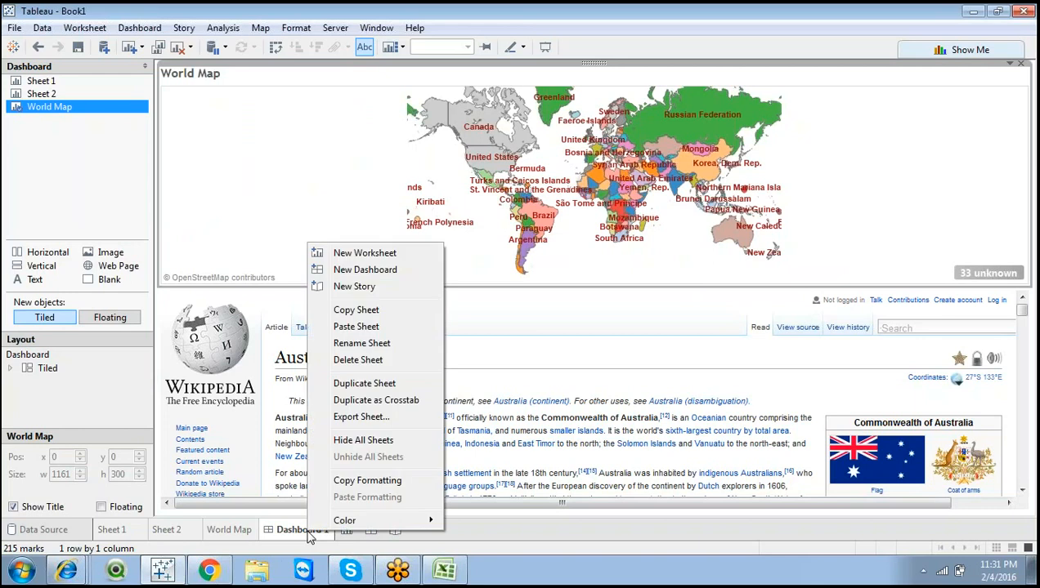
left_click(353, 384)
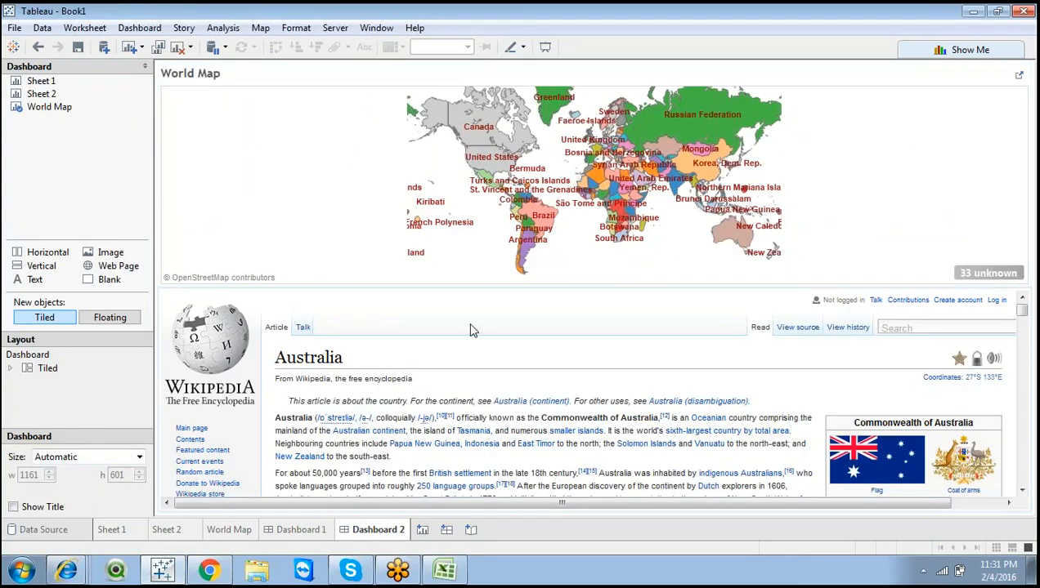
Remove the Wikipedia web page object from below the map on Dashboard 2
left_click(831, 427)
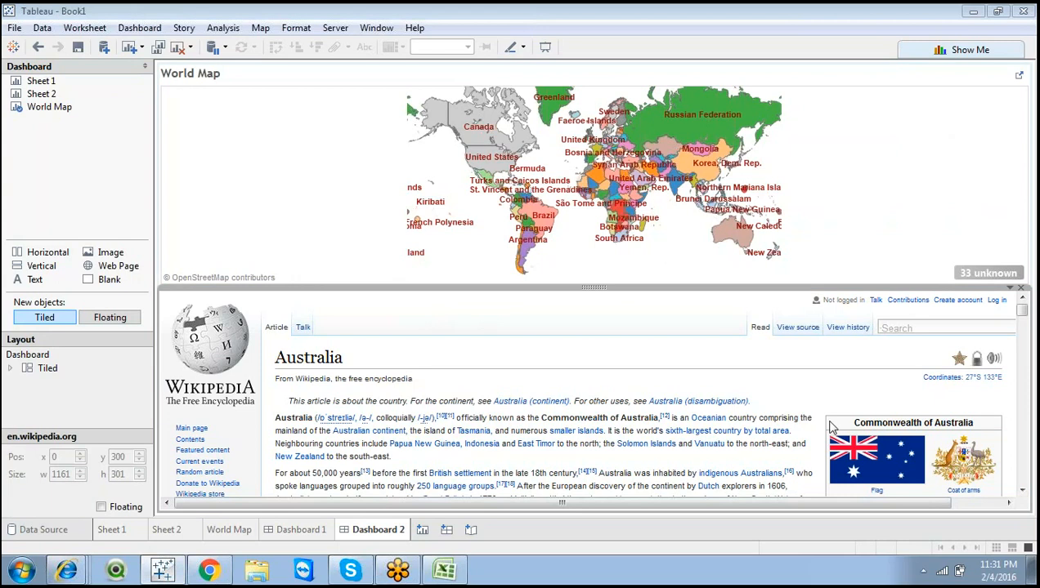
left_click(1020, 289)
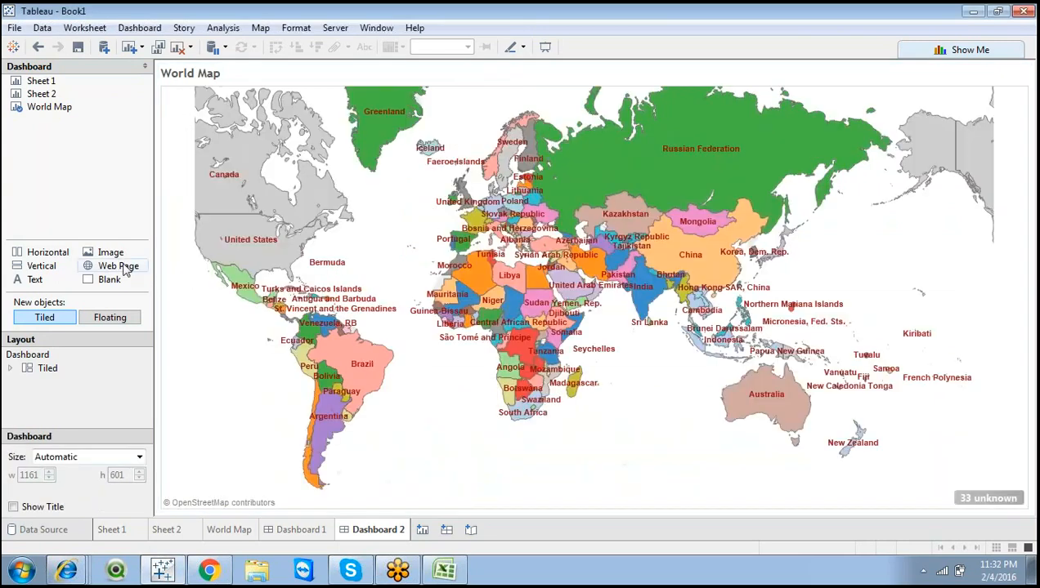
mouse_move(122, 264)
left_mouse_down()
mouse_move(275, 340)
mouse_move(436, 394)
mouse_move(490, 399)
left_mouse_up()
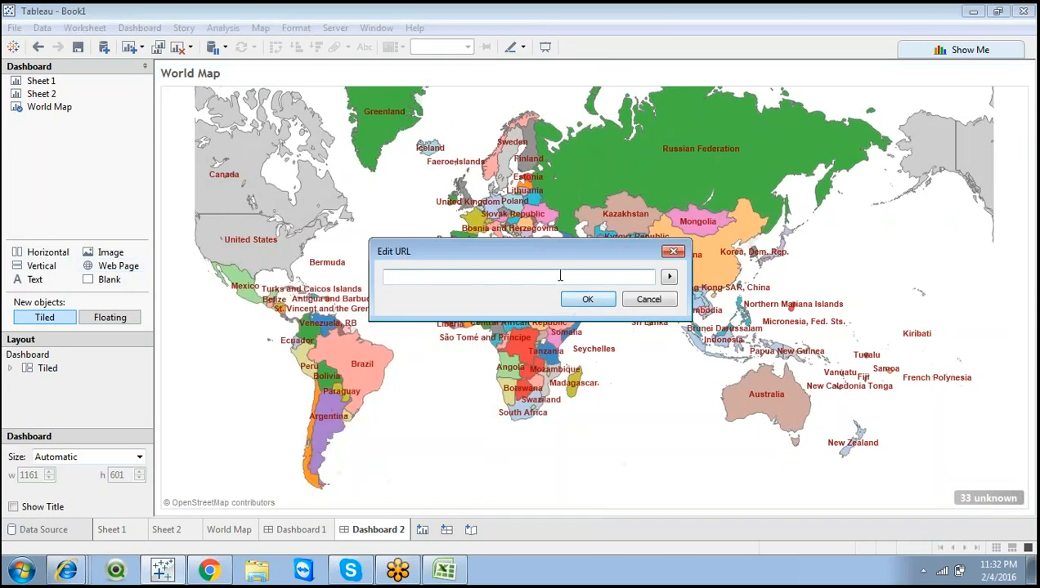
key("ctrl+v")
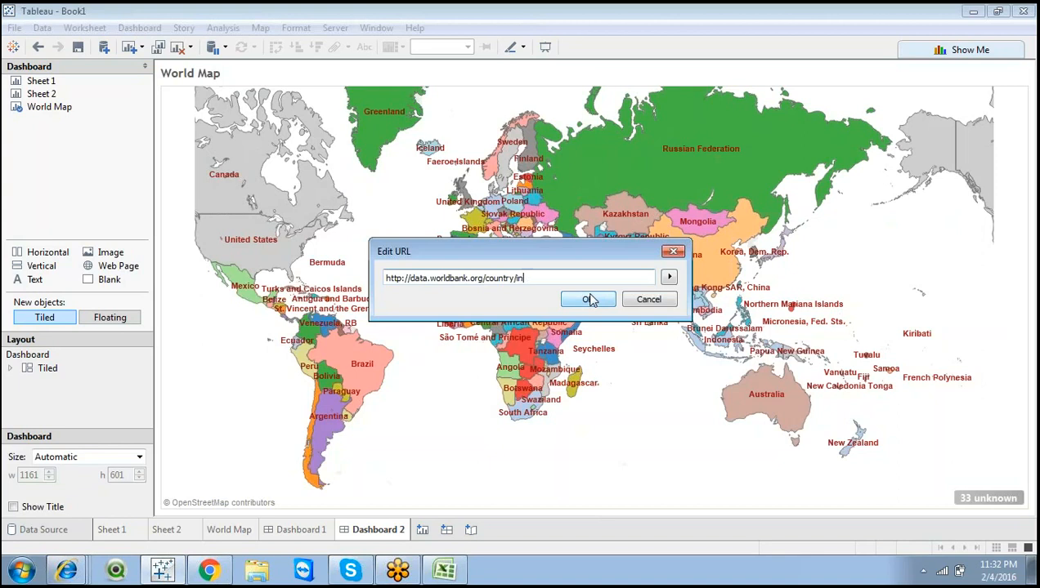
left_click(669, 279)
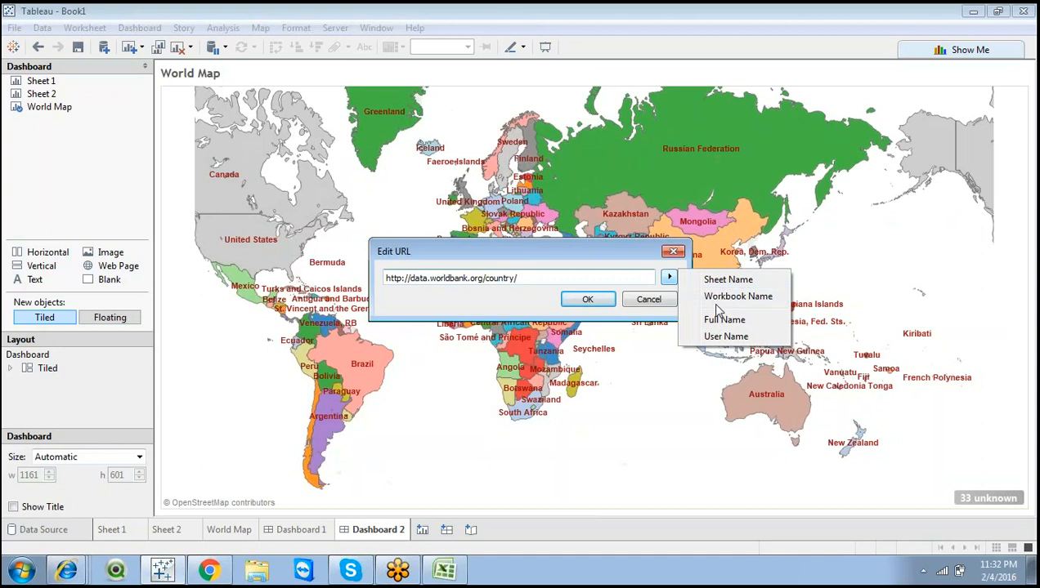
left_click(648, 299)
left_click(649, 299)
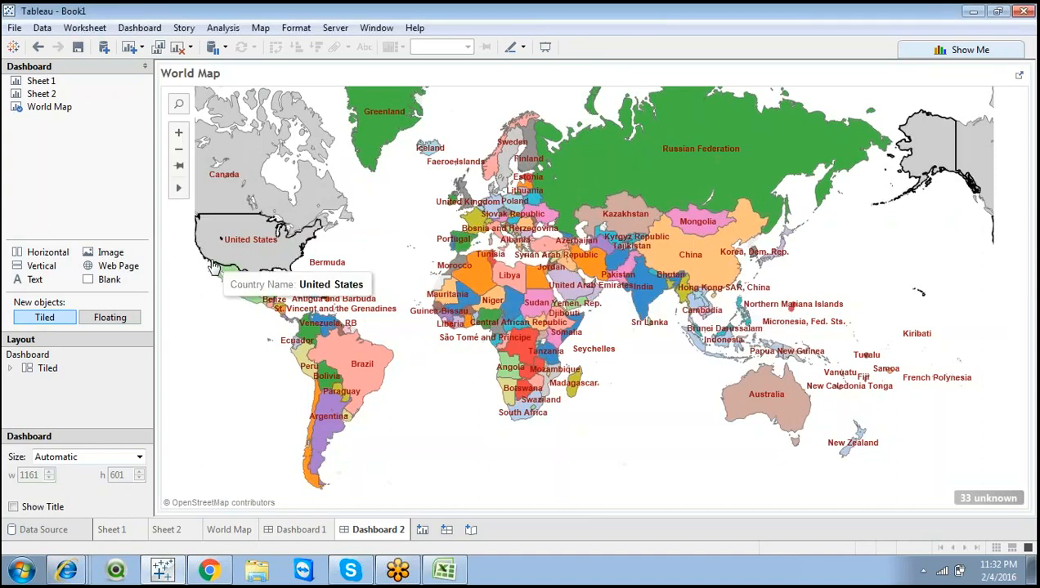
left_click(139, 28)
left_click(161, 163)
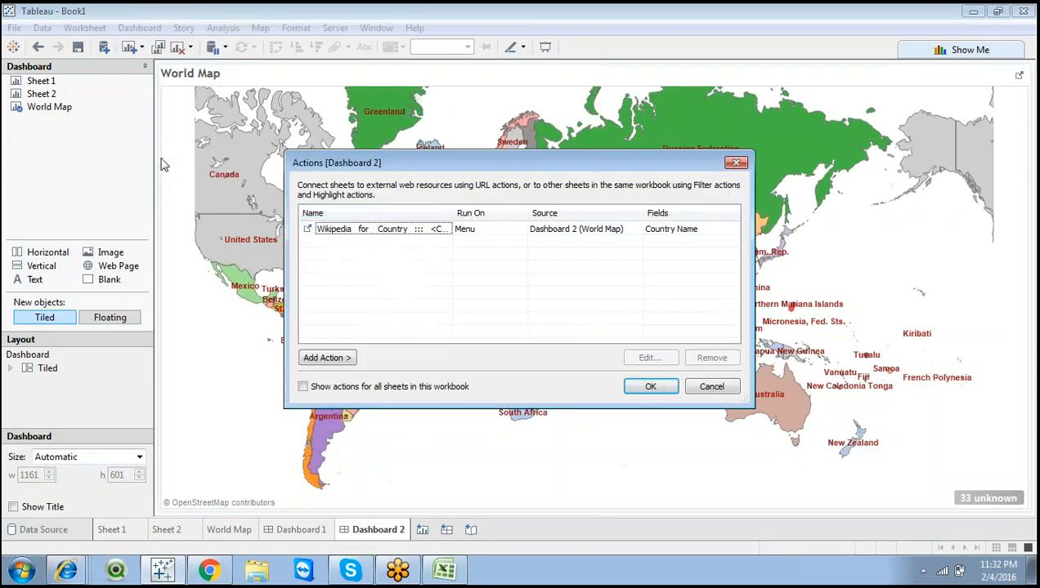
double_click(378, 235)
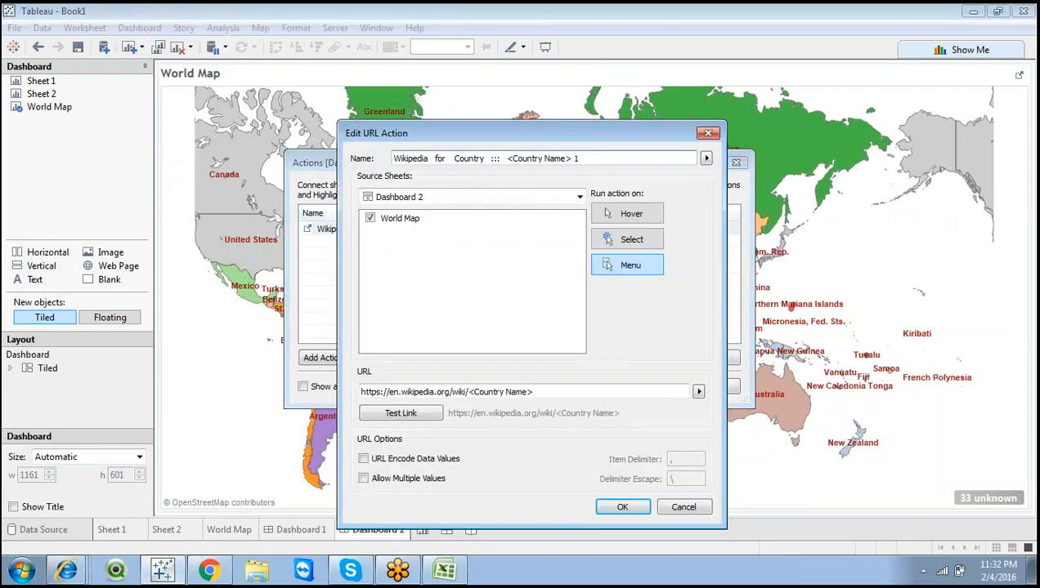
left_click_drag(533, 392, 361, 392)
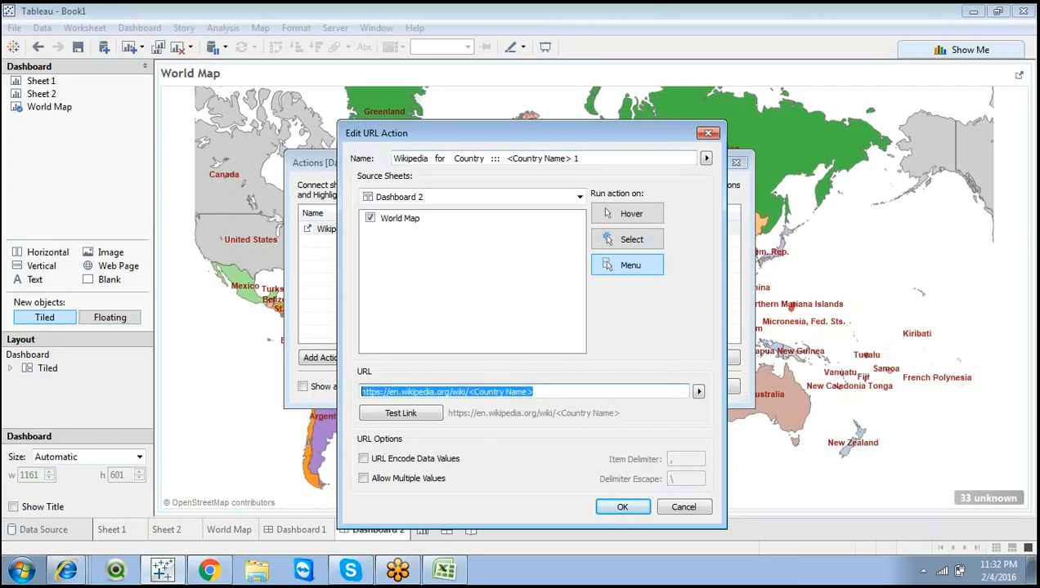
key("ctrl+v")
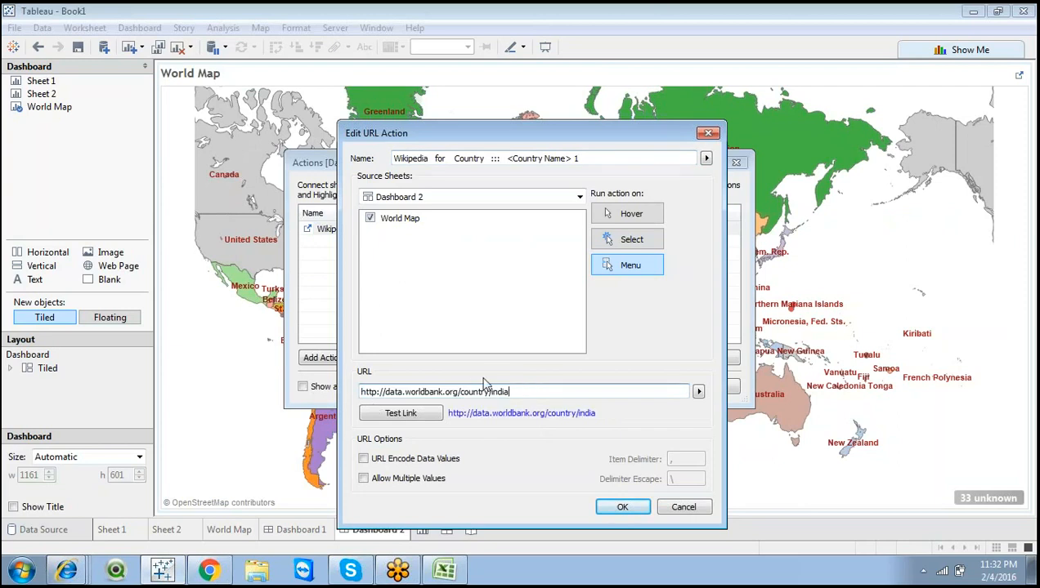
key("BackSpace")
key("BackSpace")
key("BackSpace")
left_click_drag(373, 392, 499, 391)
left_click(516, 392)
left_click(698, 391)
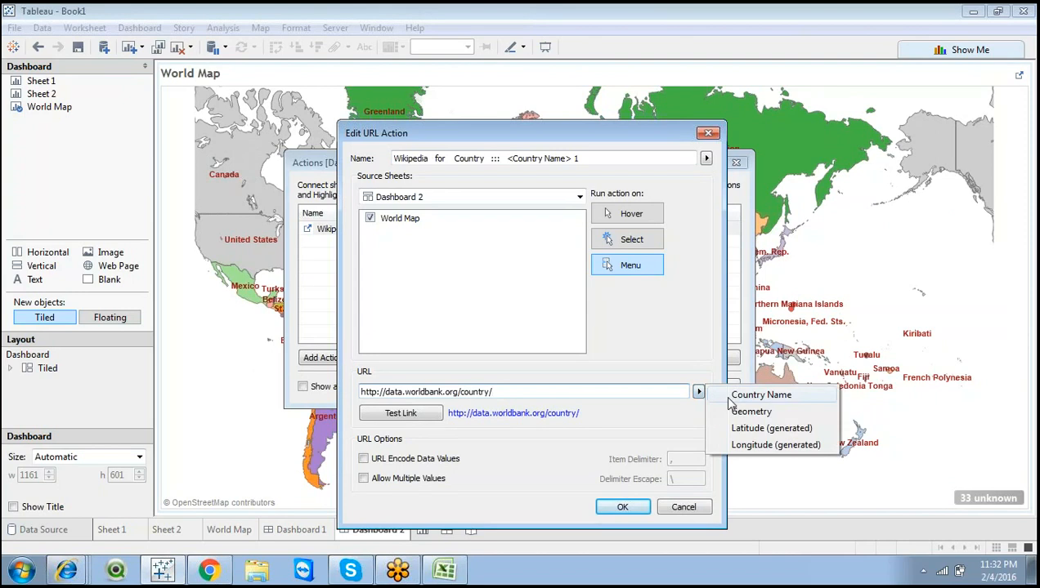
left_click(732, 396)
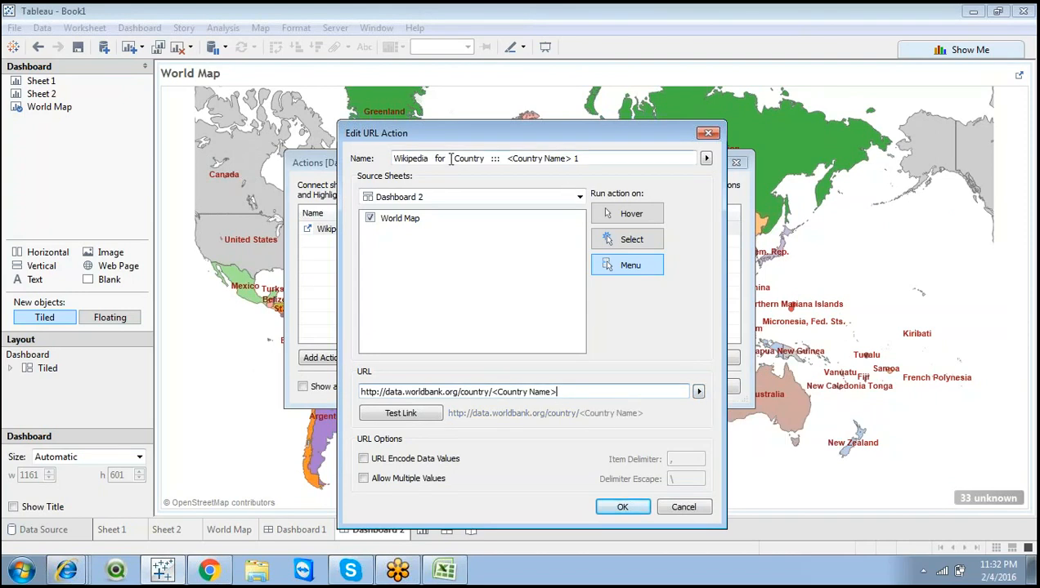
Select the words "Wikipedia for" in the URL action's name for replacement
left_click_drag(451, 158, 394, 158)
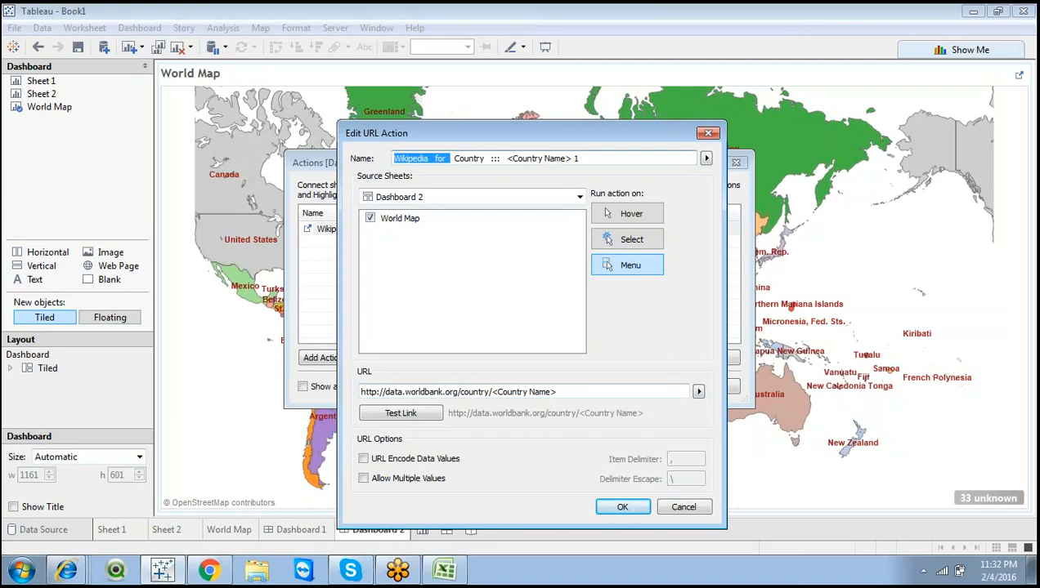
Rename the URL action so its name begins with "GDP value for" instead of "Wikipedia for", and save the dashboard actions
type("GDP ")
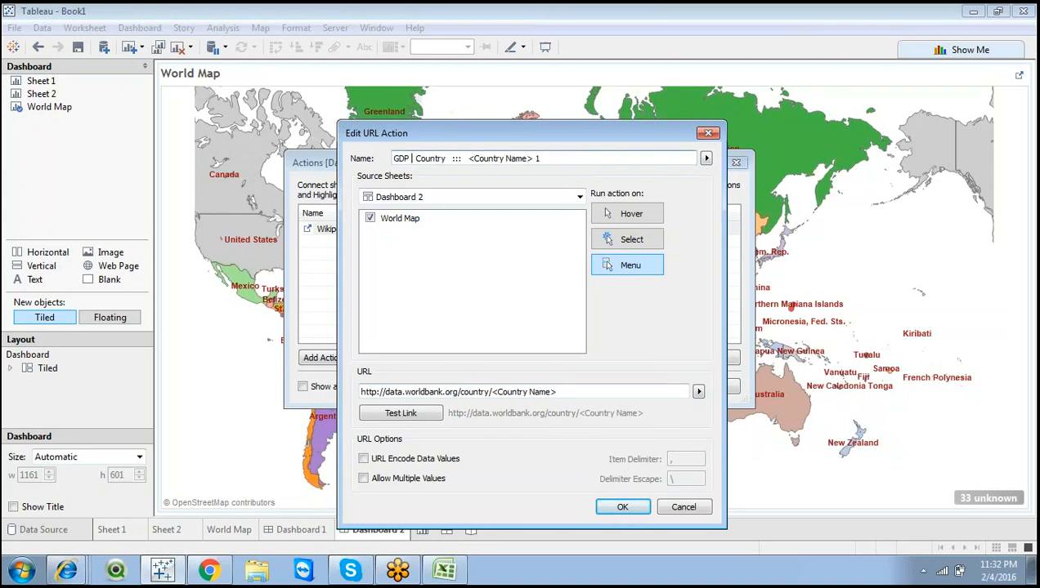
type("val")
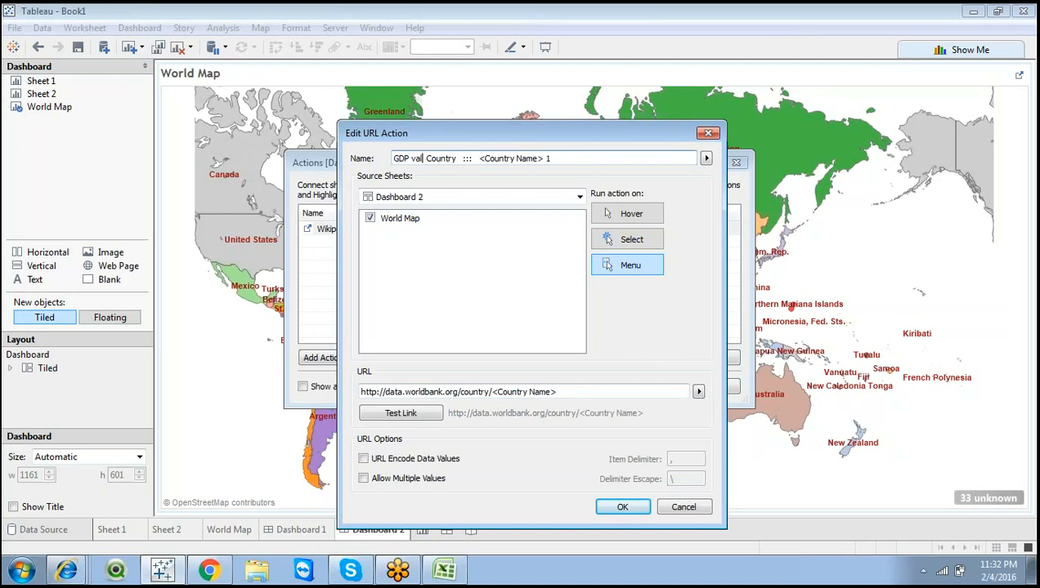
type("ue")
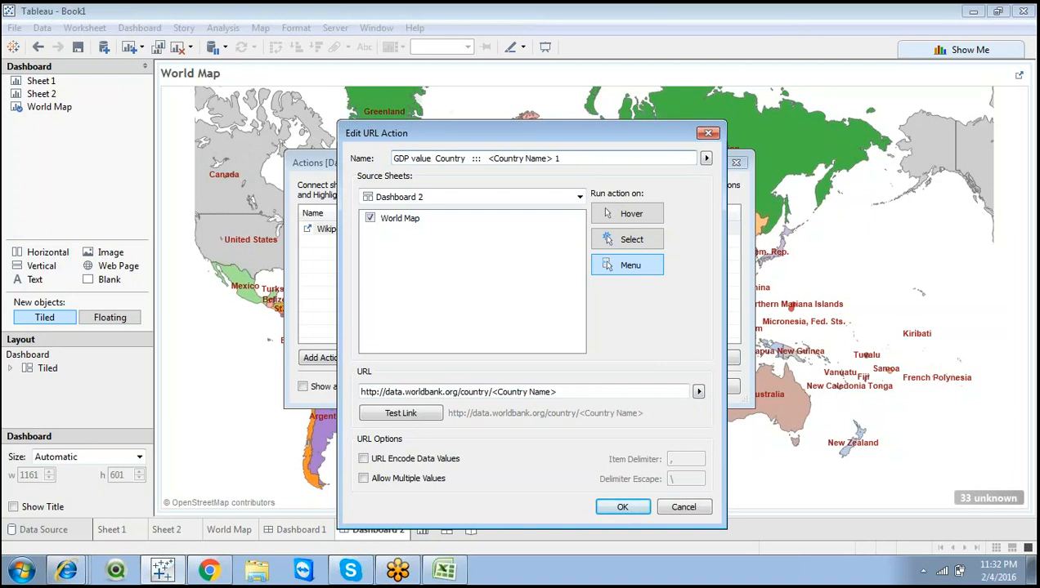
type(" for")
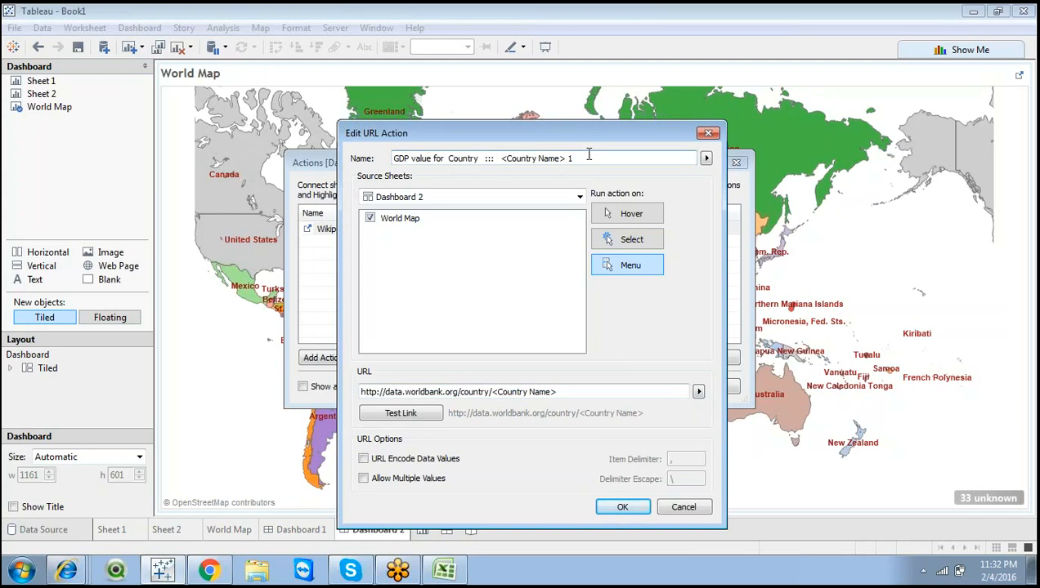
left_click(619, 507)
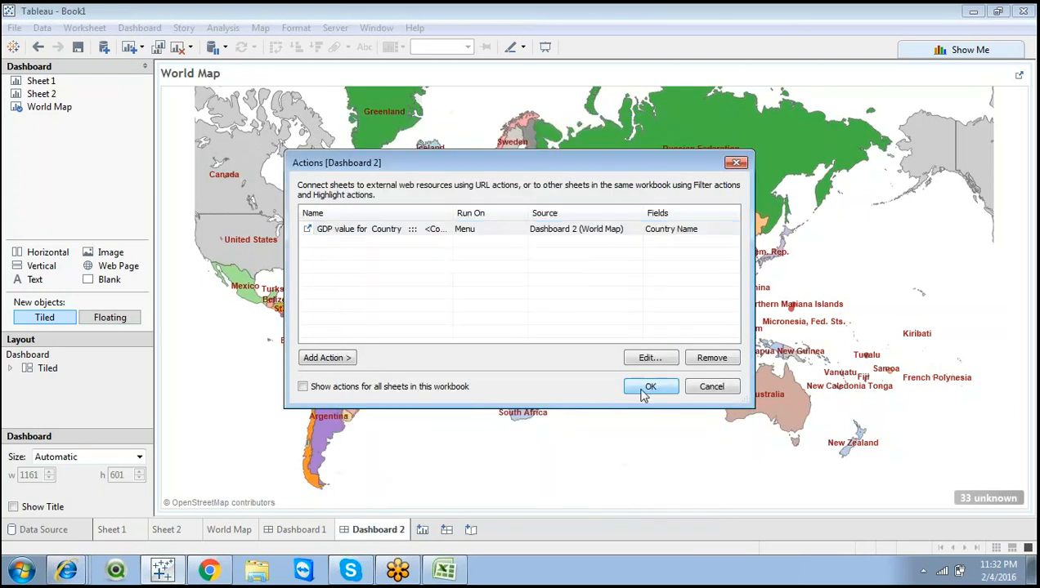
left_click(644, 390)
left_click(627, 423)
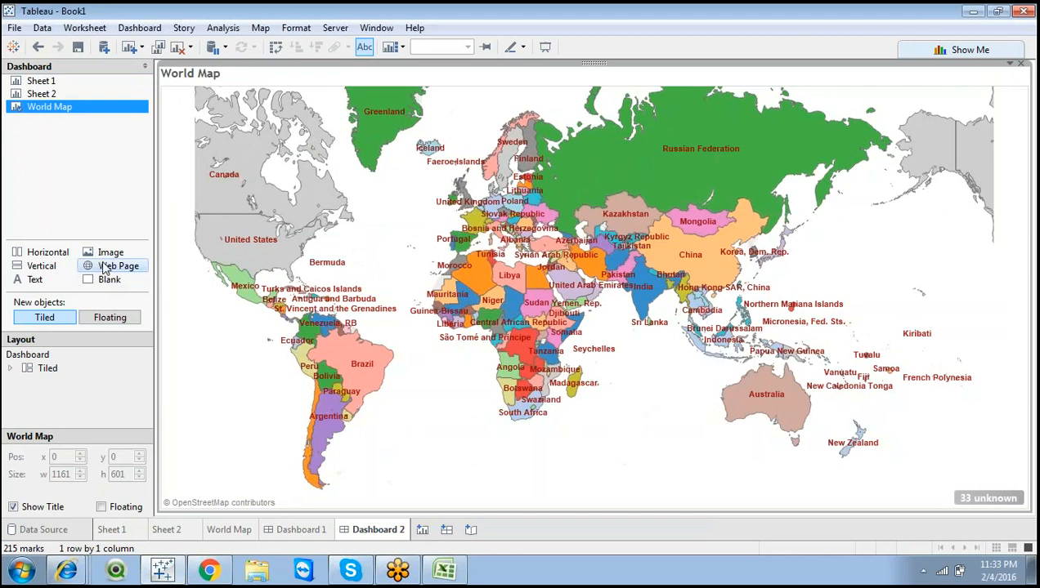
Add a web page object with an empty URL to the dashboard and place the World Map to the left of it
left_click_drag(109, 267, 202, 295)
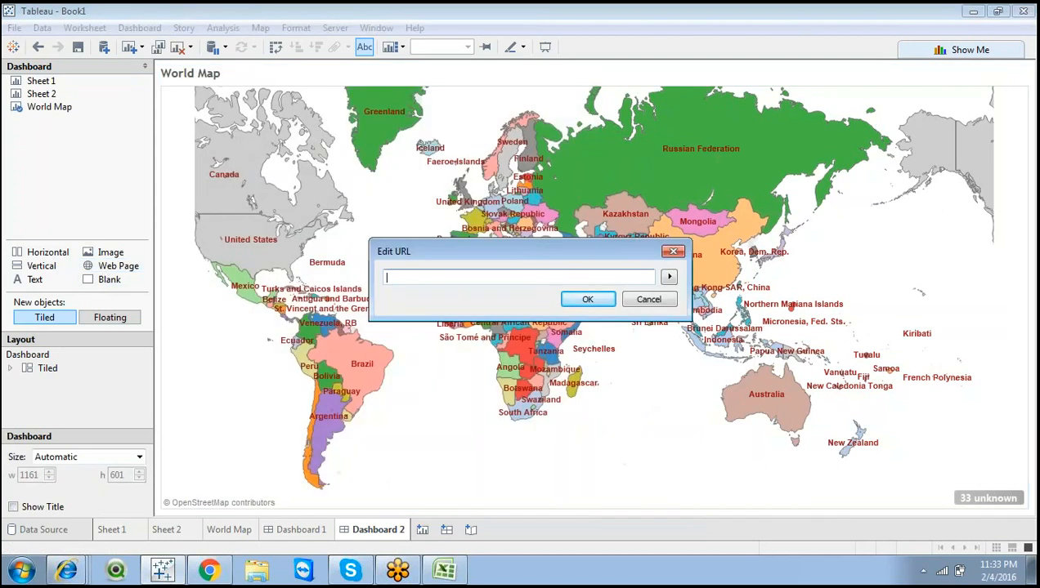
left_click(582, 300)
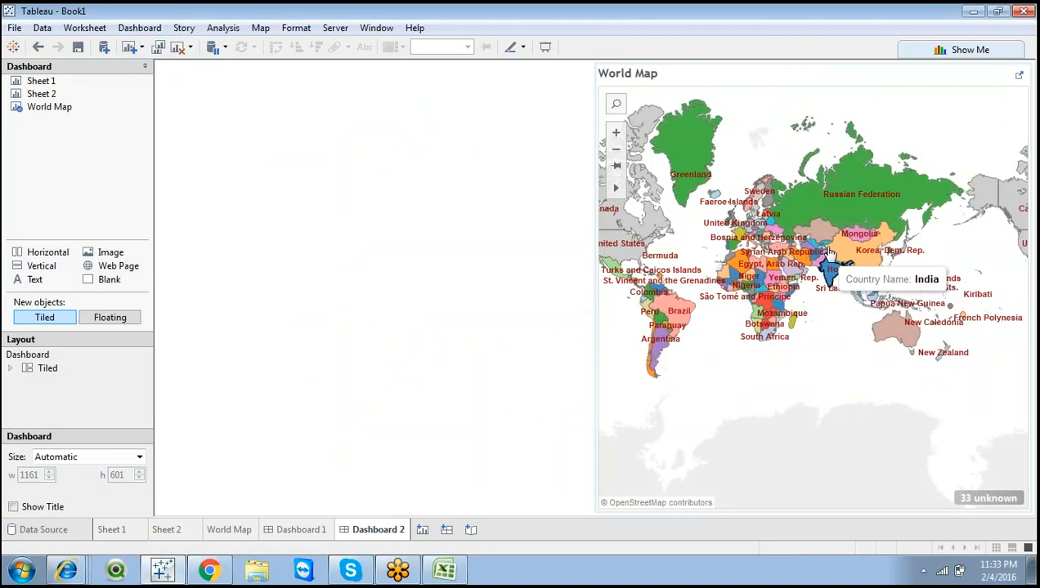
left_click(841, 71)
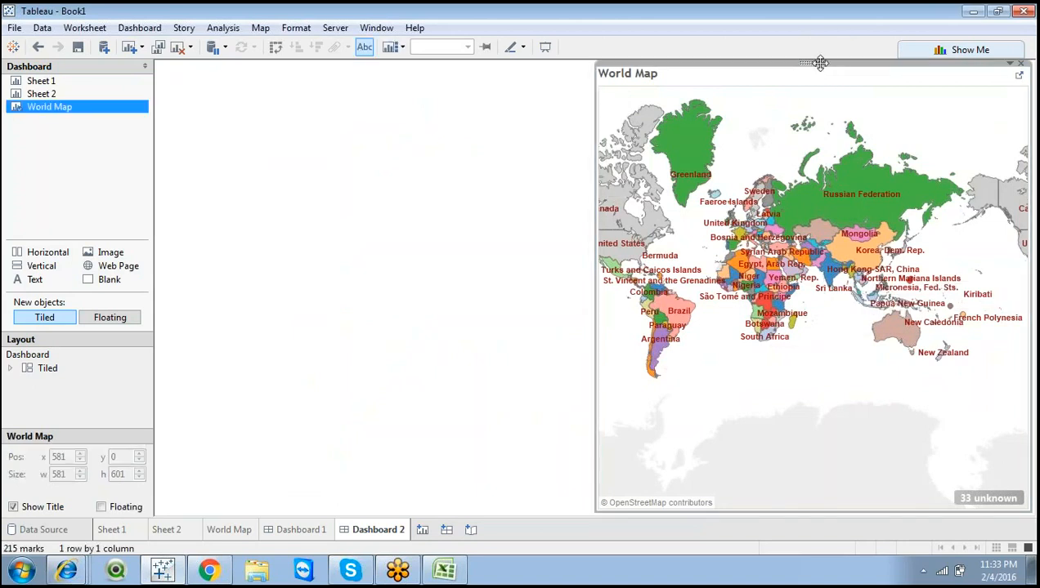
left_click_drag(819, 63, 470, 246)
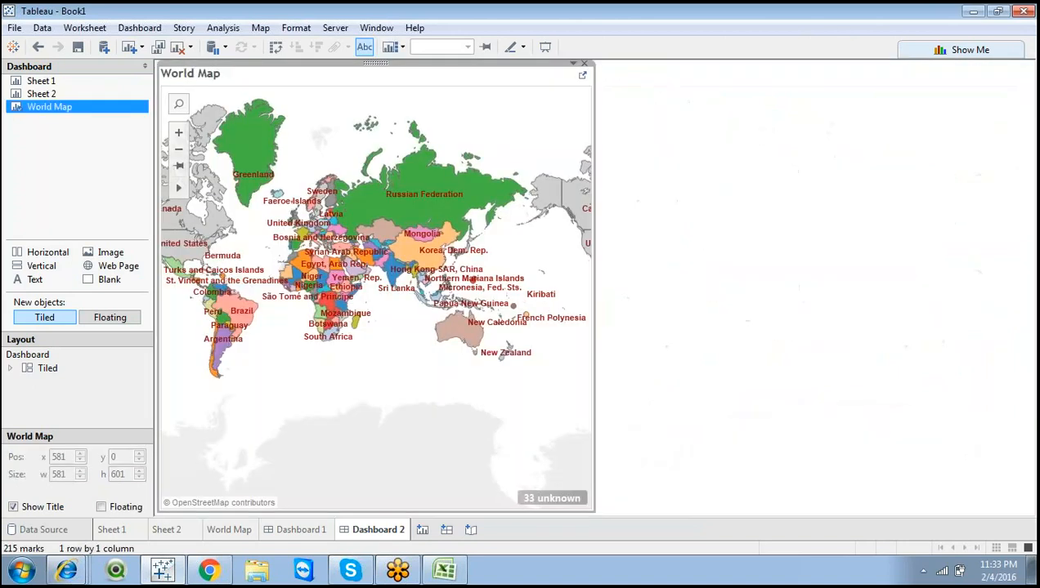
left_click(743, 229)
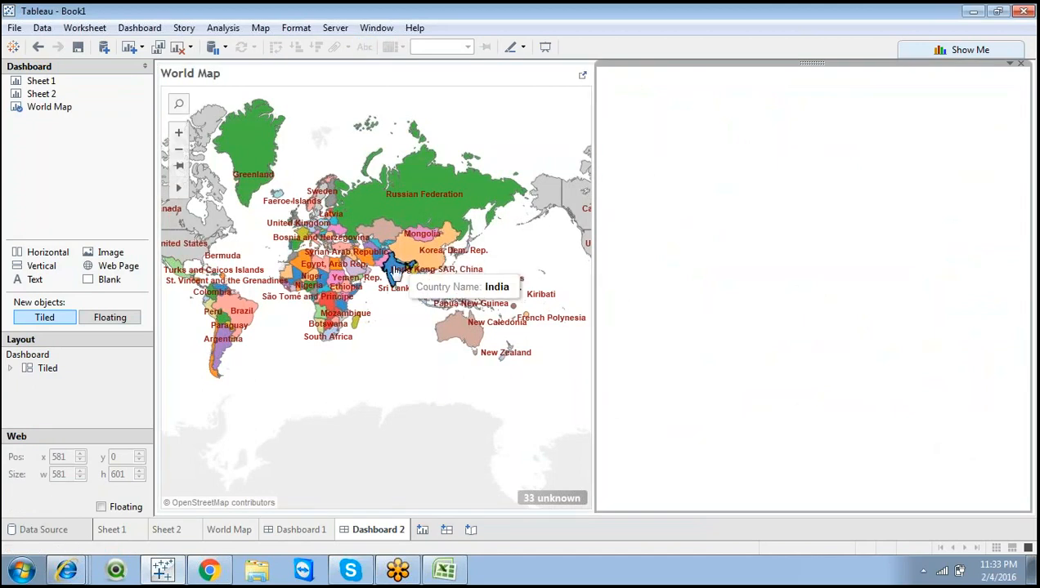
Test the GDP value action for Hong Kong SAR, China on the map, and clear the selection
left_click(394, 271)
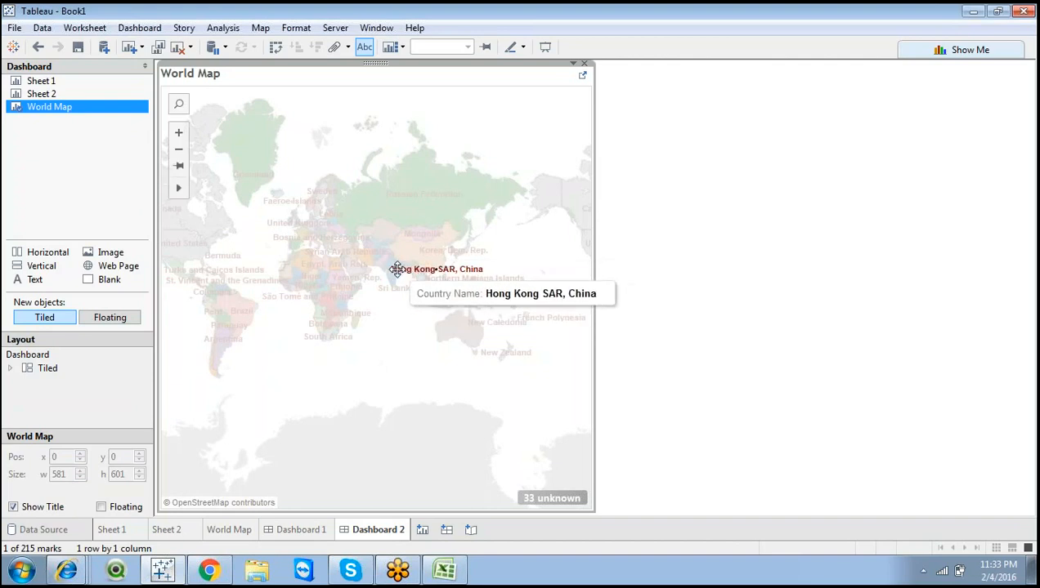
left_click(411, 372)
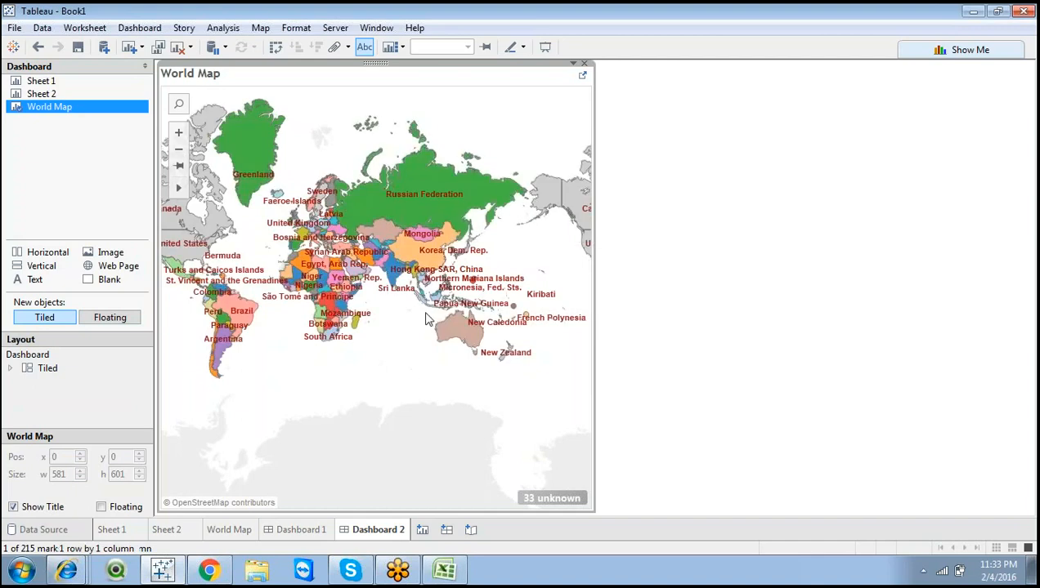
left_click(395, 270)
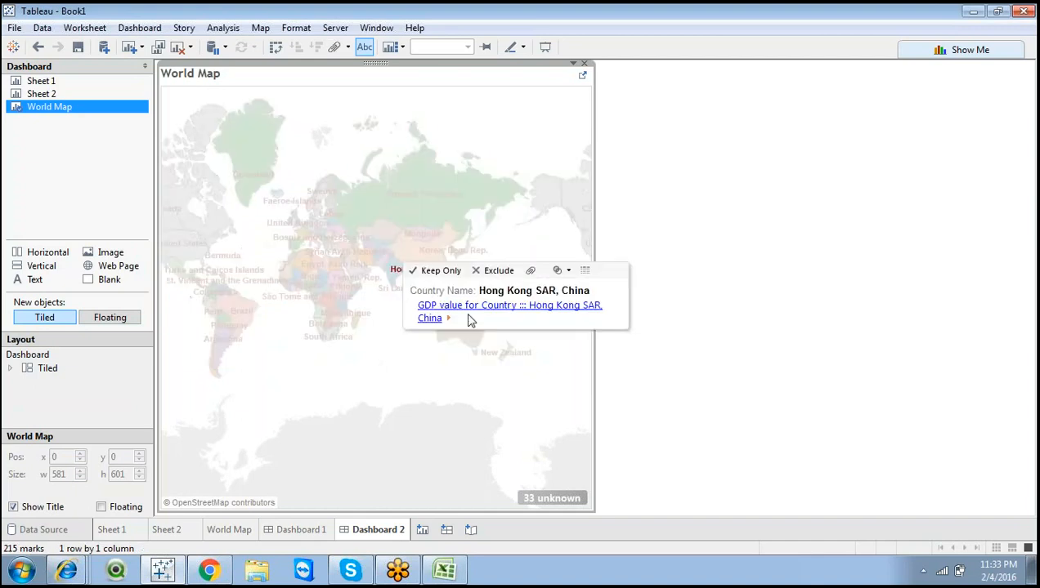
left_click(439, 312)
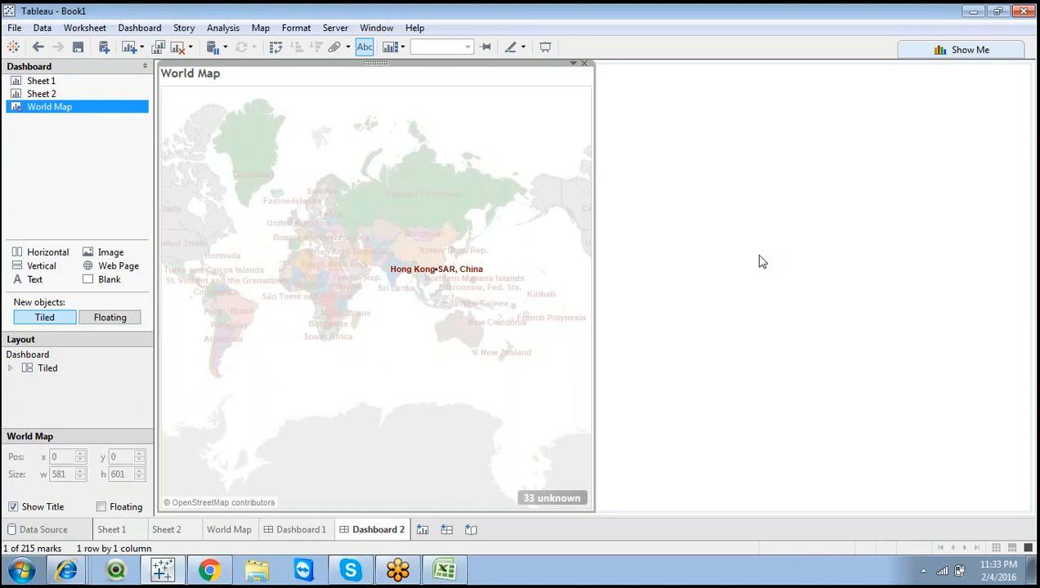
left_click(488, 401)
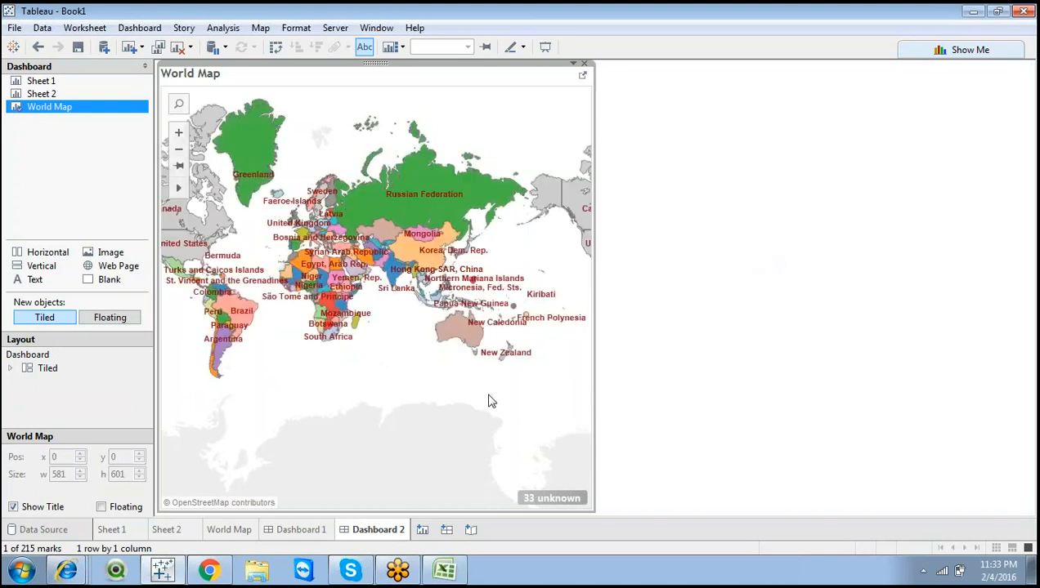
Test the GDP value action for Australia on the map and clear the country selection
left_click(454, 331)
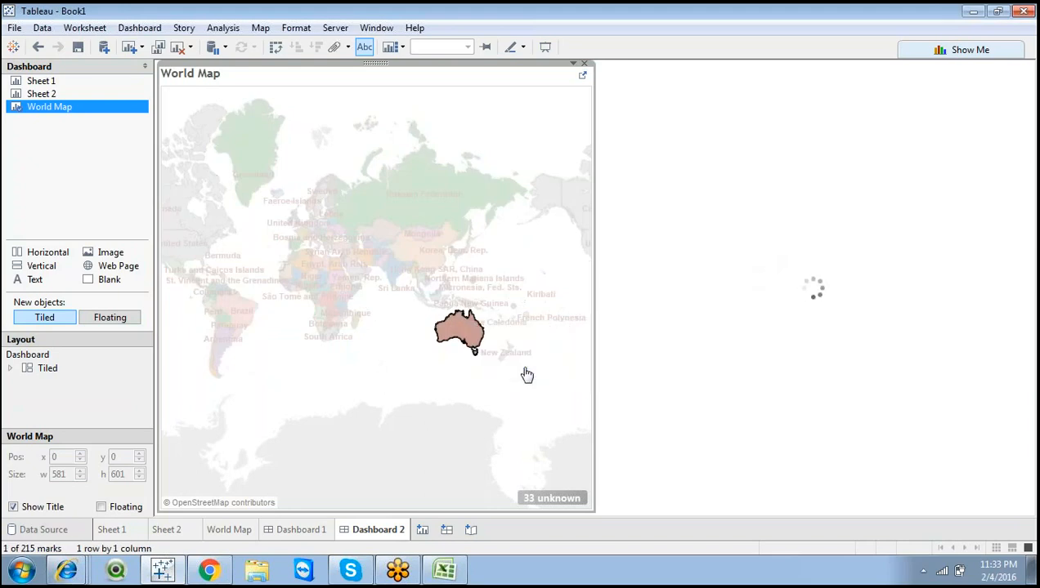
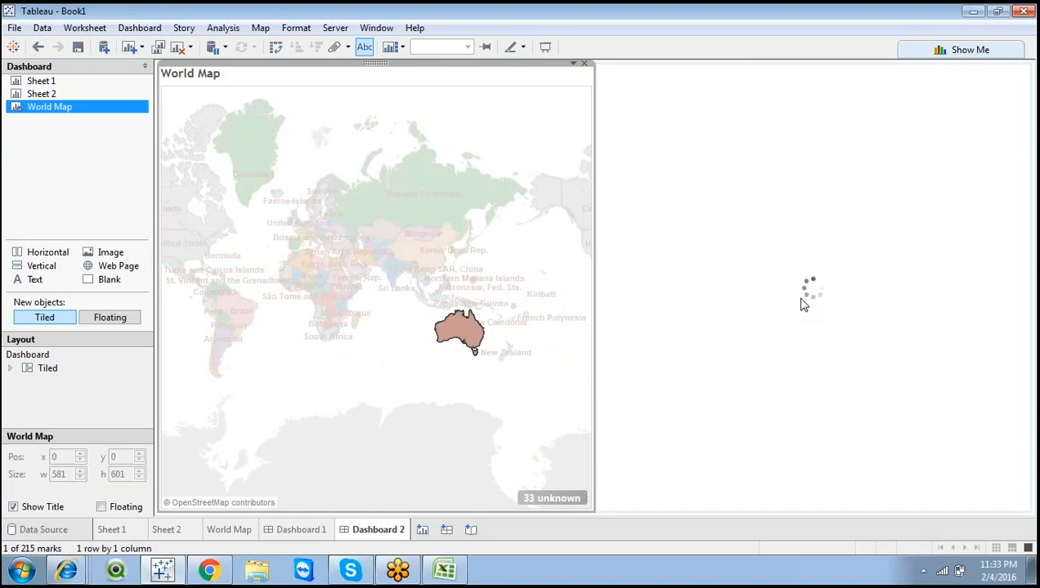
left_click(875, 114)
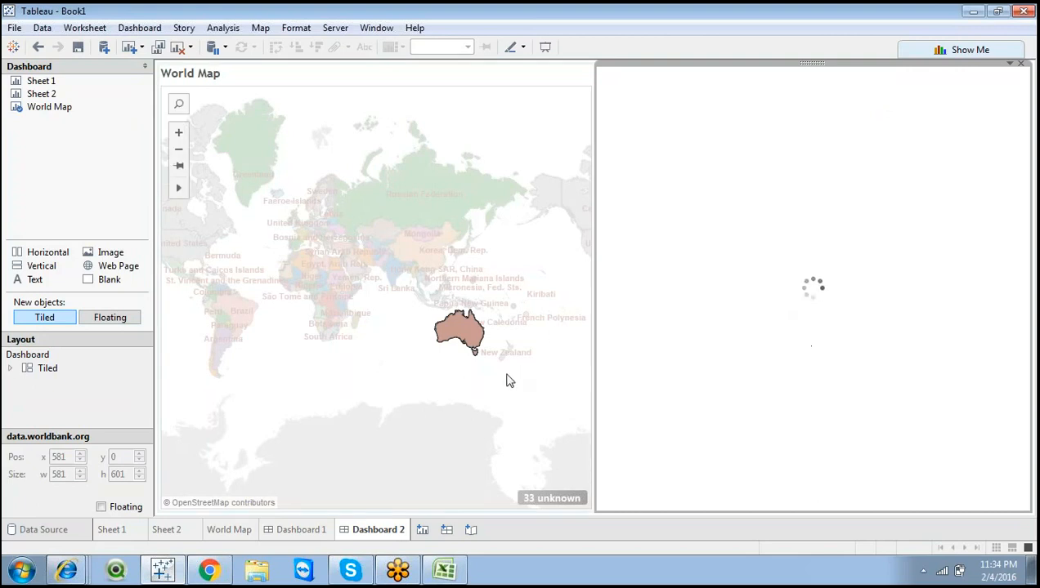
left_click(507, 378)
left_click(445, 331)
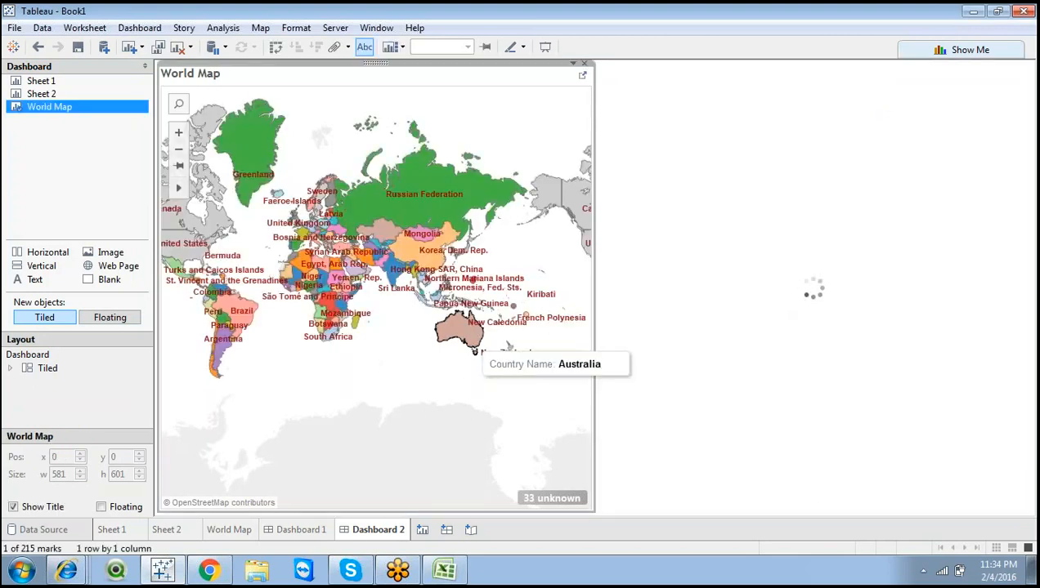
left_click(835, 254)
left_click(1010, 63)
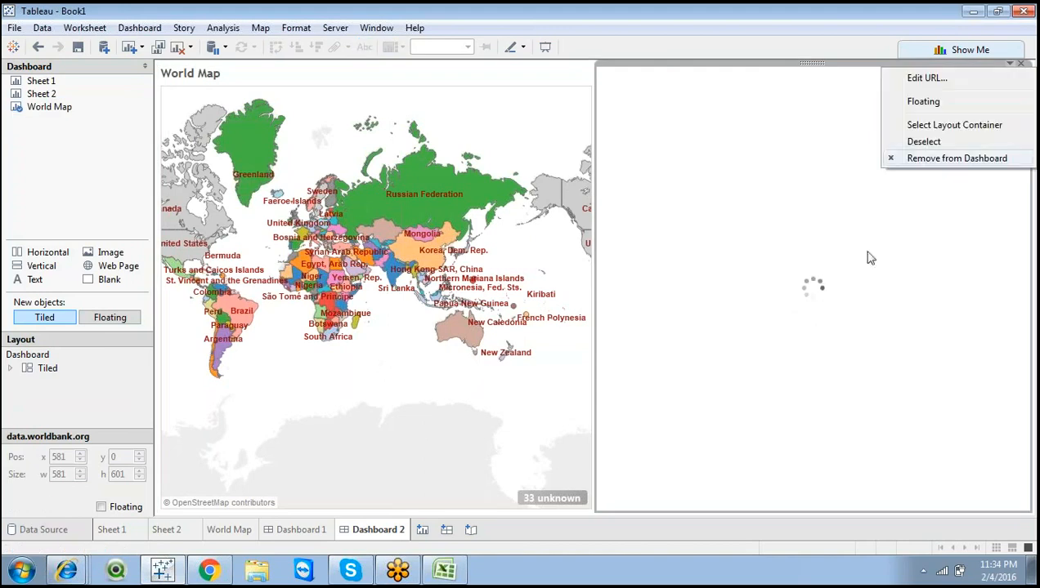
left_click(742, 584)
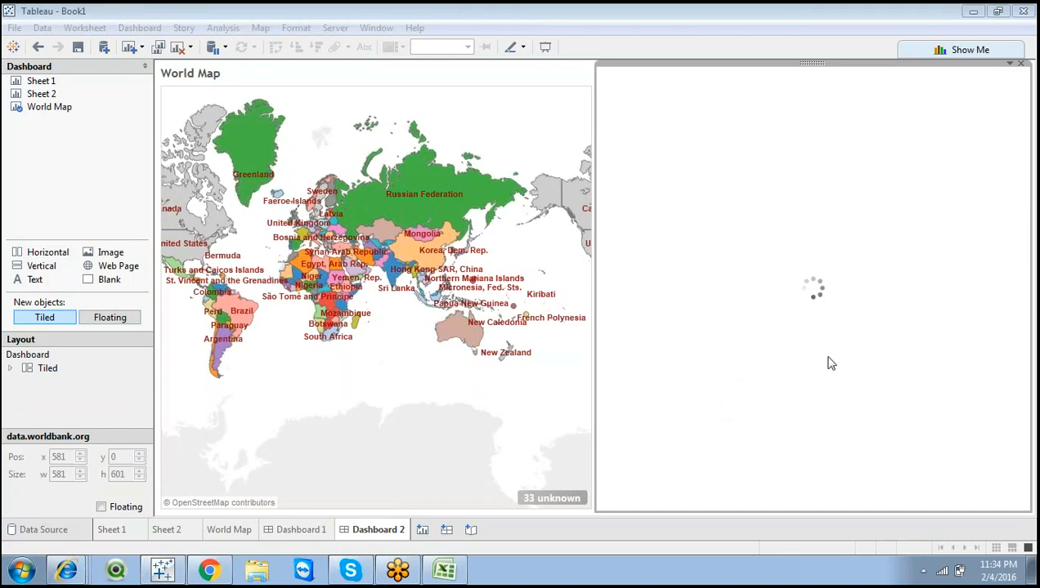
left_click(1011, 65)
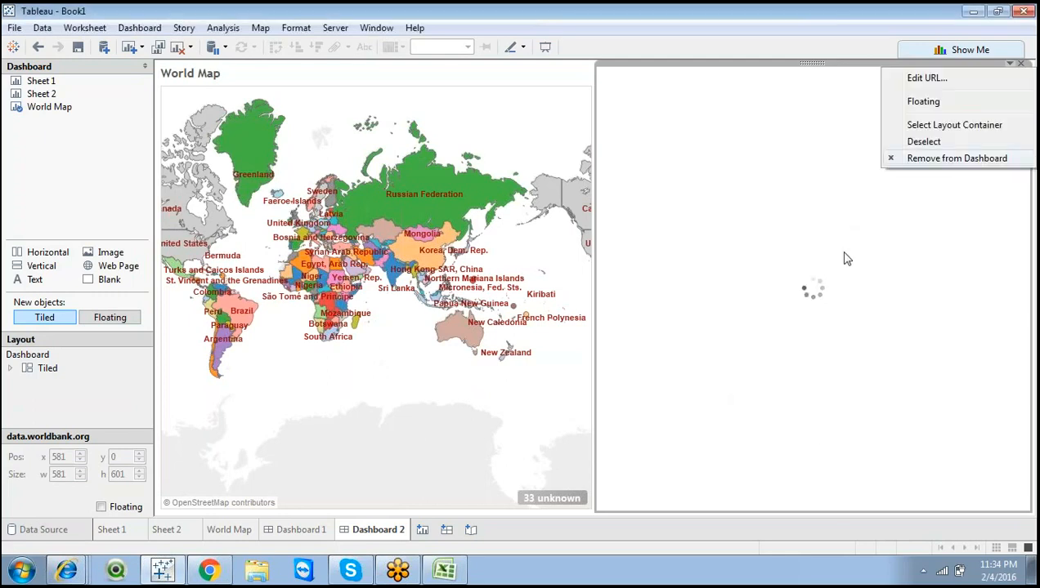
left_click(933, 82)
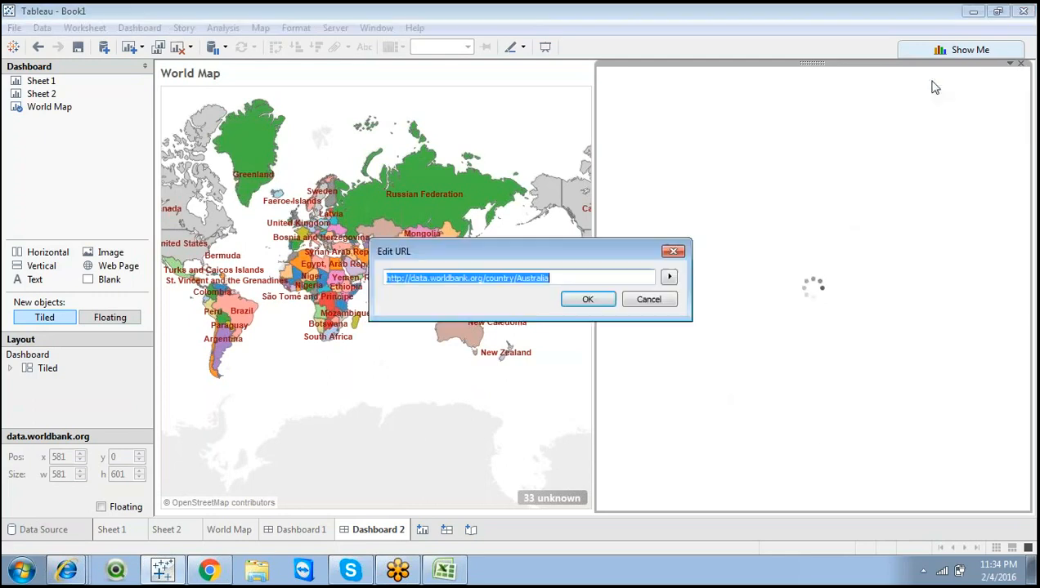
left_click(572, 282)
left_click_drag(559, 277, 529, 280)
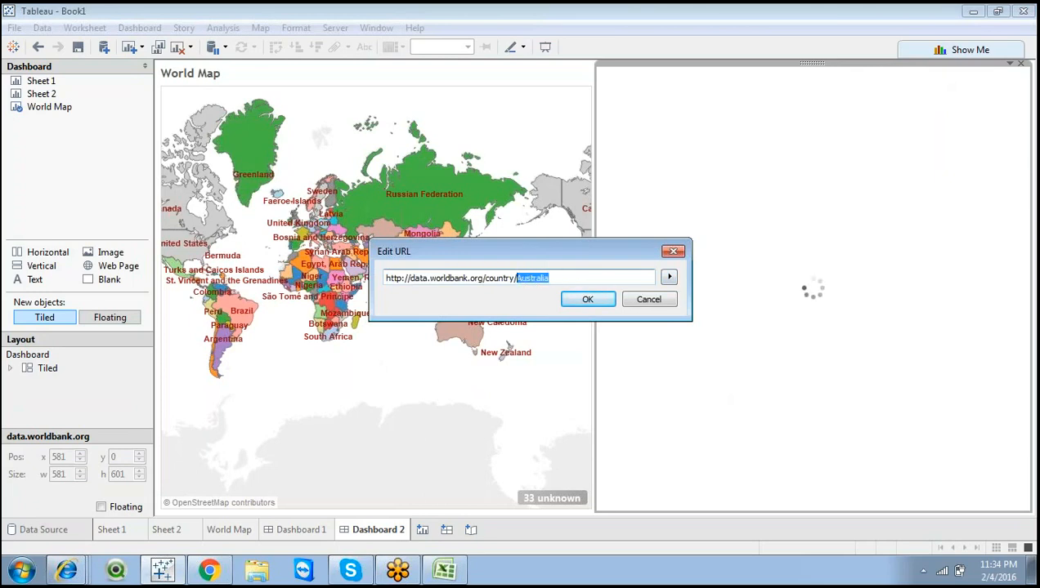
left_click(400, 281)
type("s")
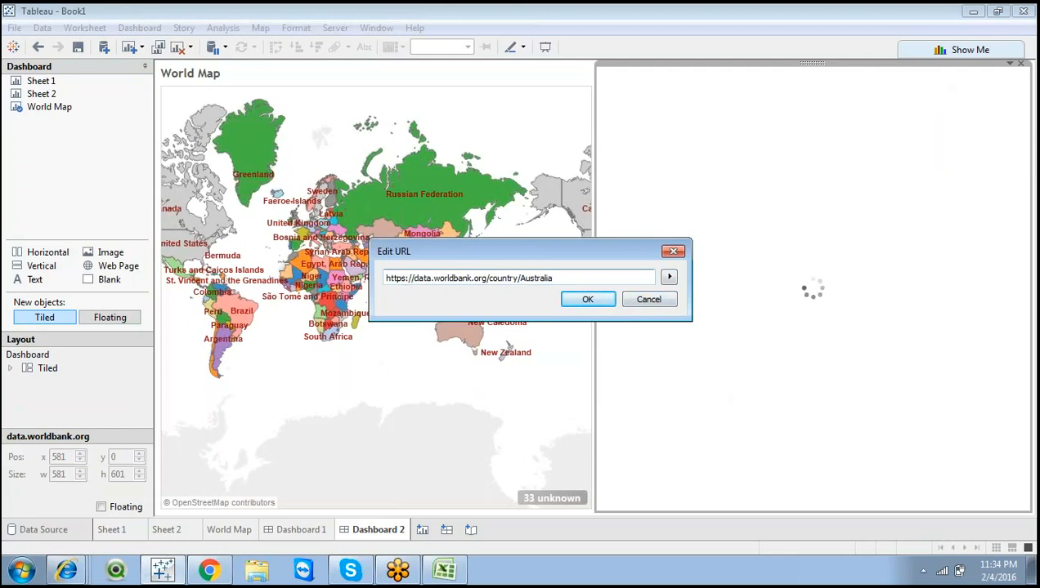
left_click(574, 303)
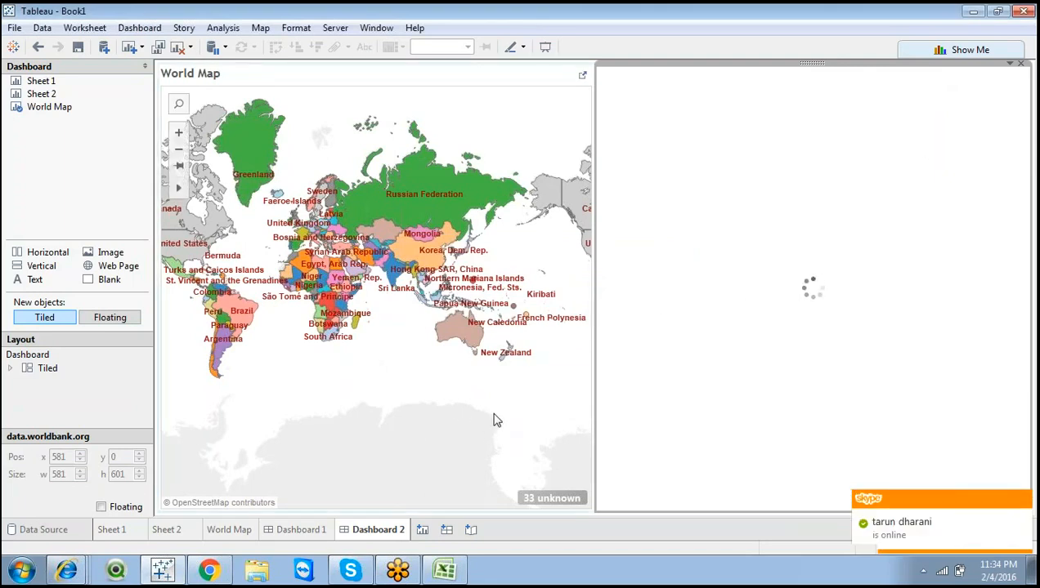
Run the GDP value action for India and examine the country's GDP and population figures in the embedded World Bank page
left_click(419, 352)
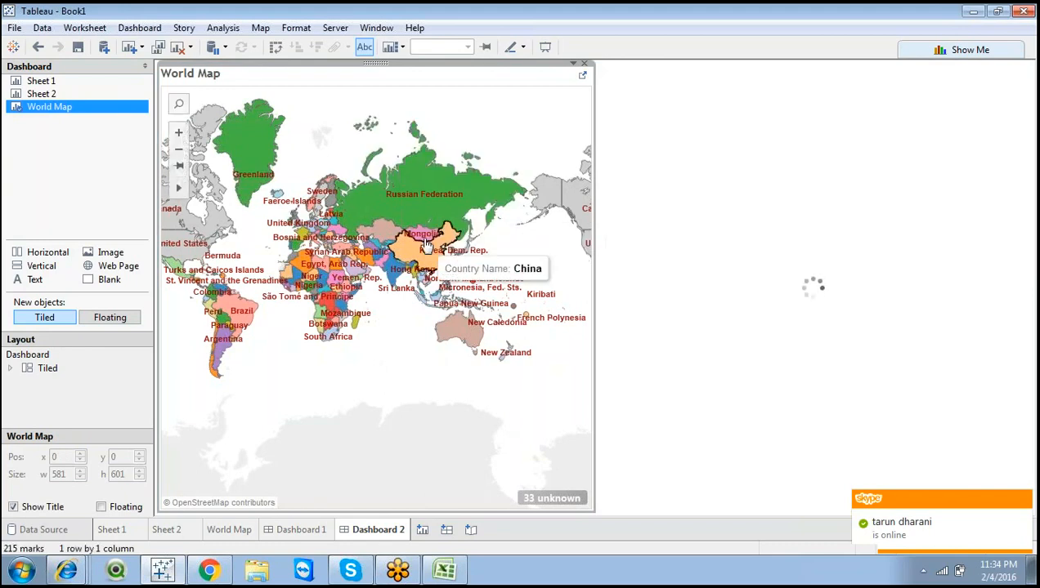
left_click(390, 266)
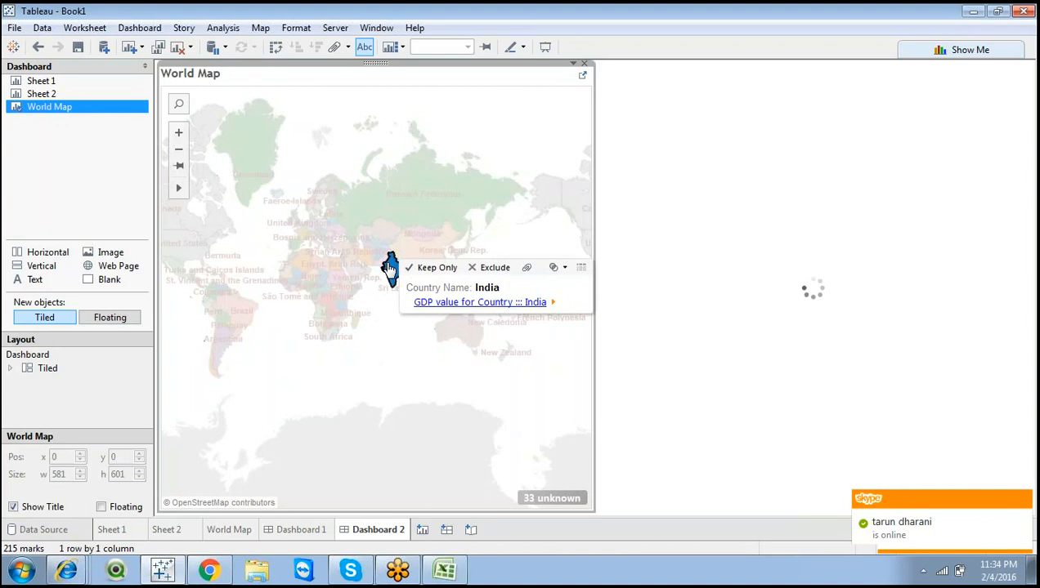
left_click(462, 304)
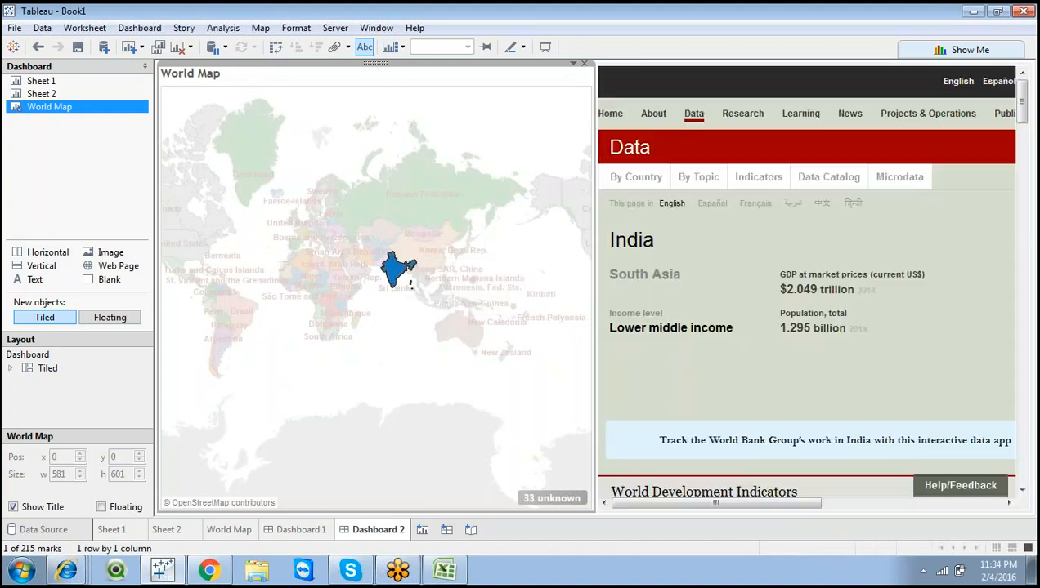
left_click(608, 240)
left_click_drag(608, 239, 881, 345)
left_click(880, 344)
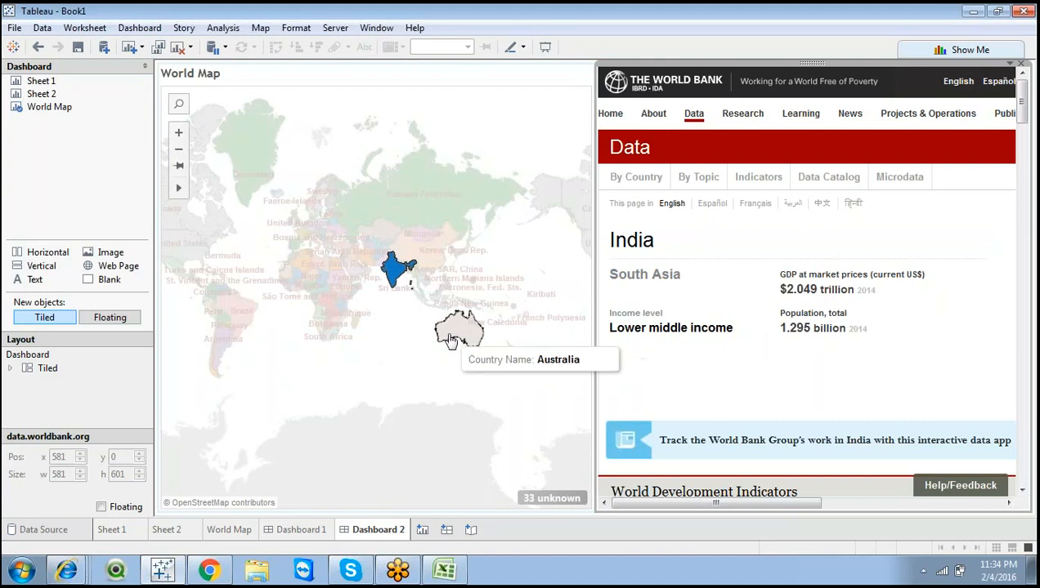
Run the GDP value action for Australia to load its World Bank page in the dashboard
left_click(450, 338)
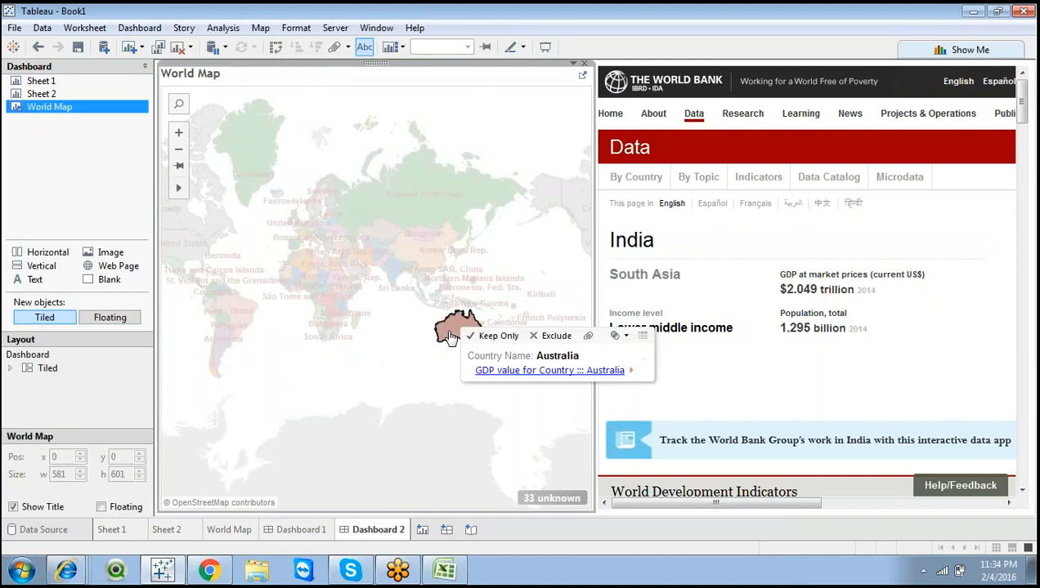
left_click(528, 371)
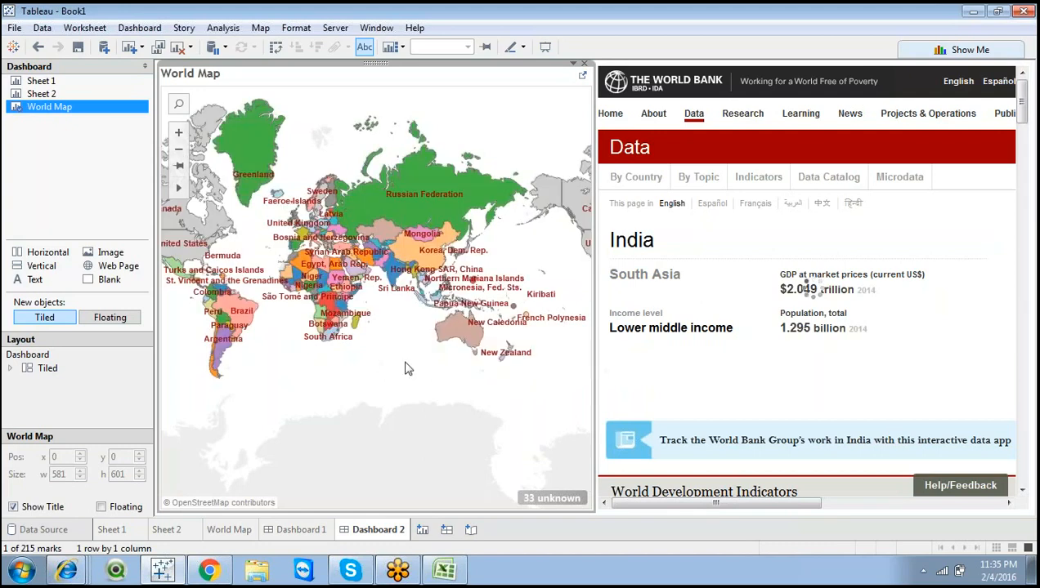
left_click(747, 262)
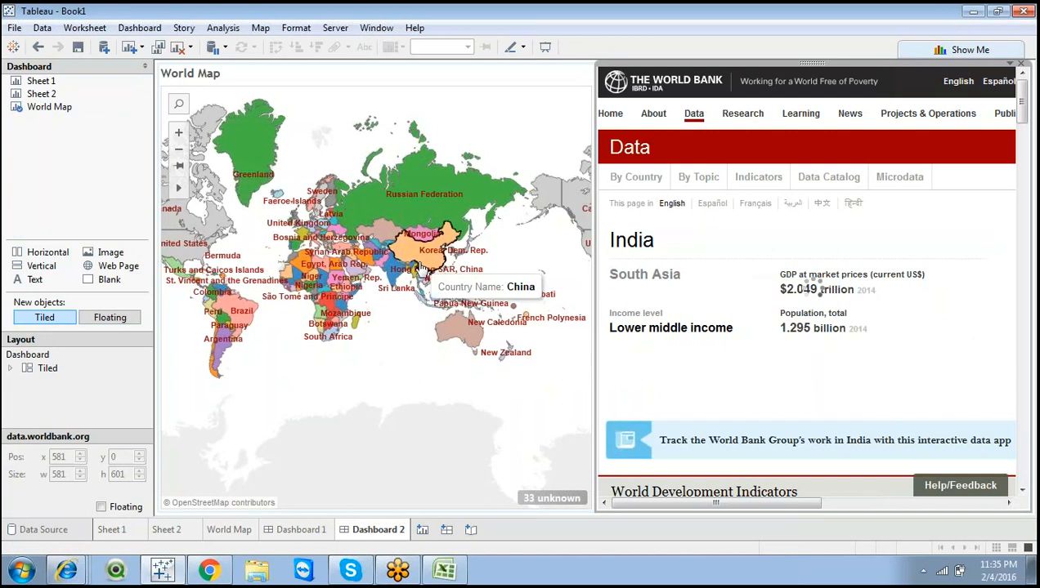
Run the GDP value action for Brazil and examine the country's figures in the embedded World Bank page
left_click(232, 315)
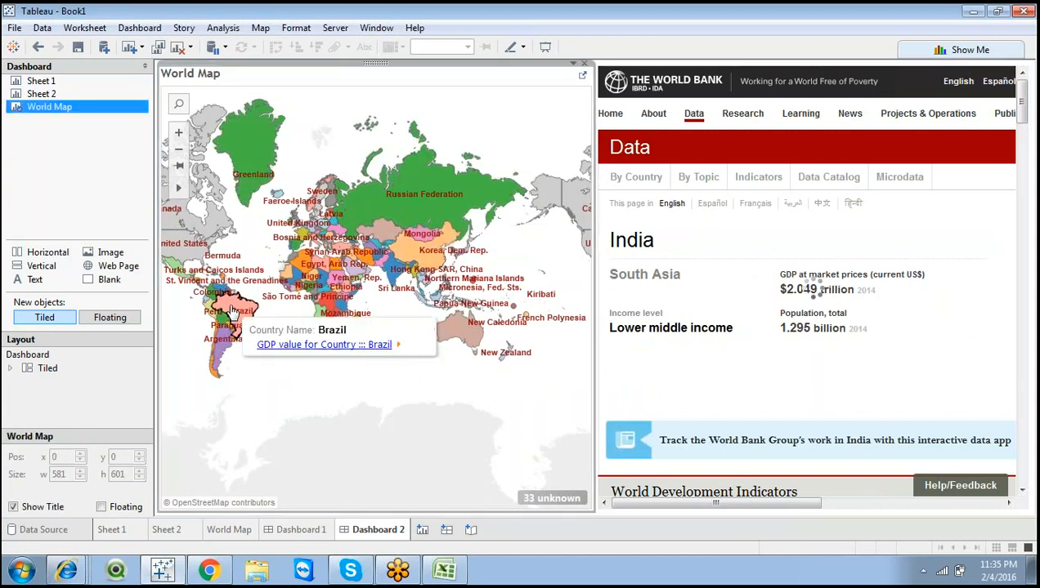
left_click(370, 347)
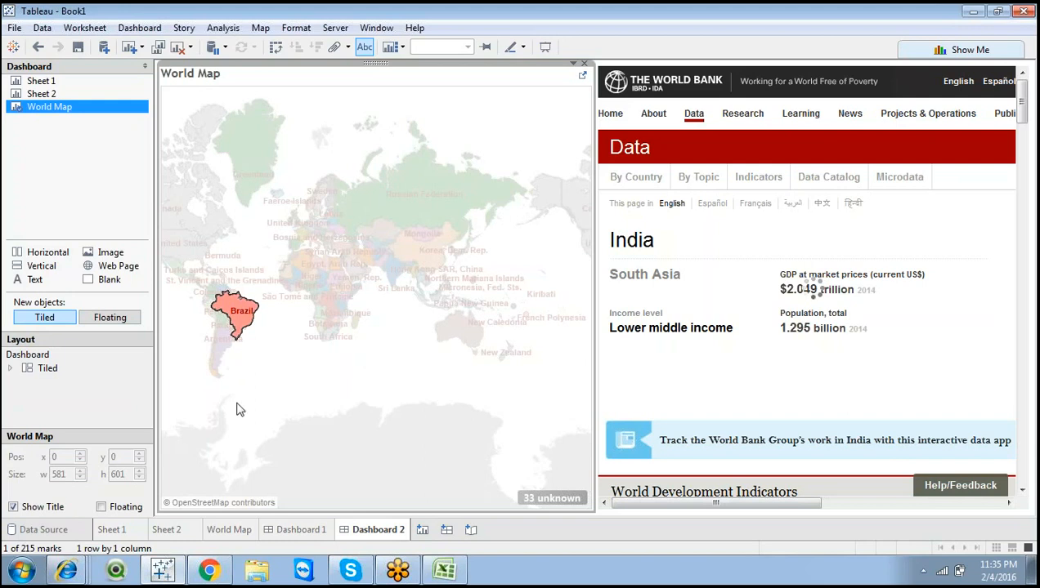
left_click(303, 530)
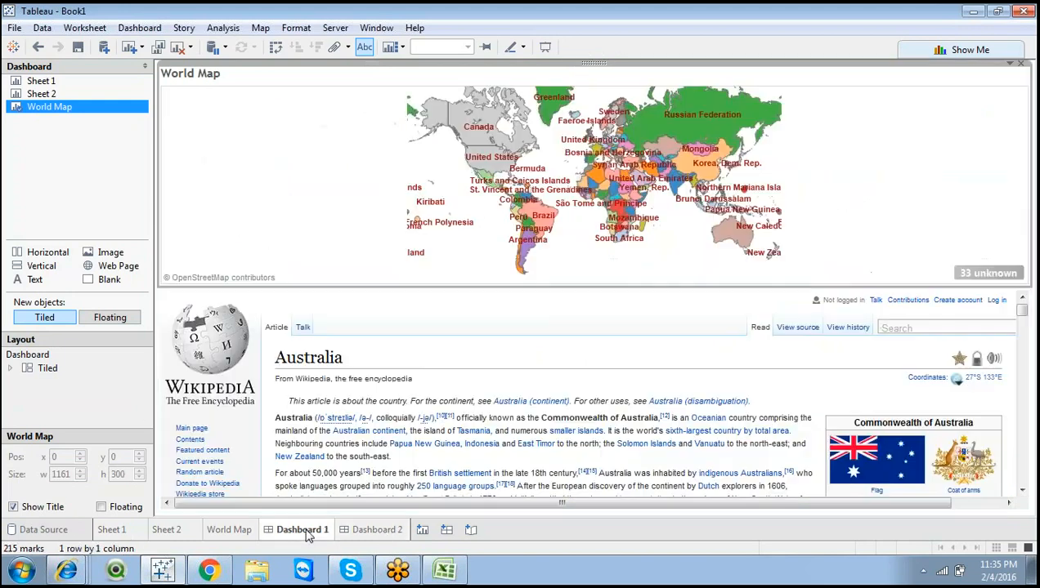
left_click(378, 529)
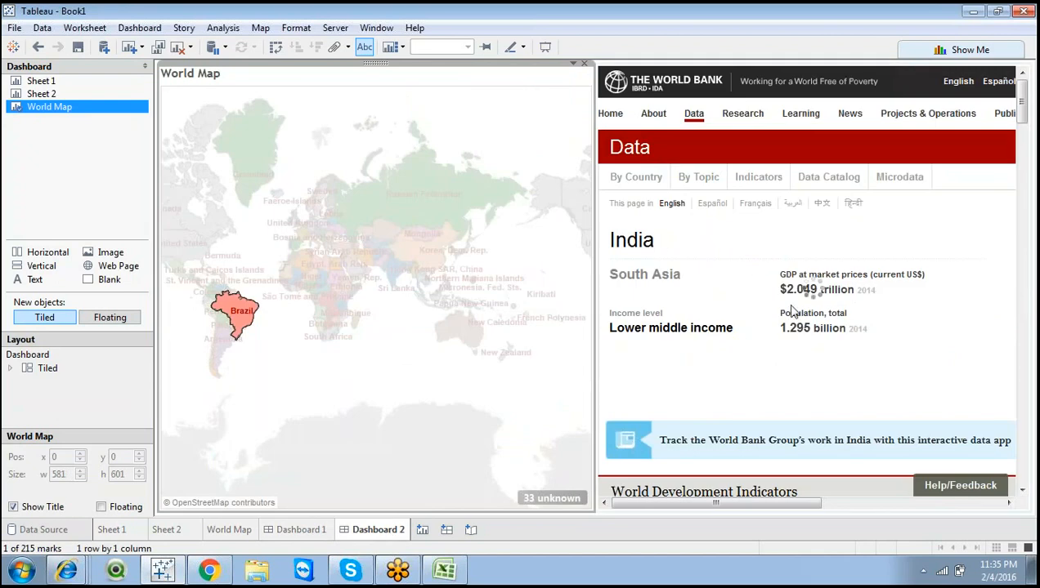
mouse_move(1022, 117)
left_mouse_down()
mouse_move(1025, 239)
mouse_move(1023, 123)
left_mouse_up()
left_click_drag(773, 503, 931, 505)
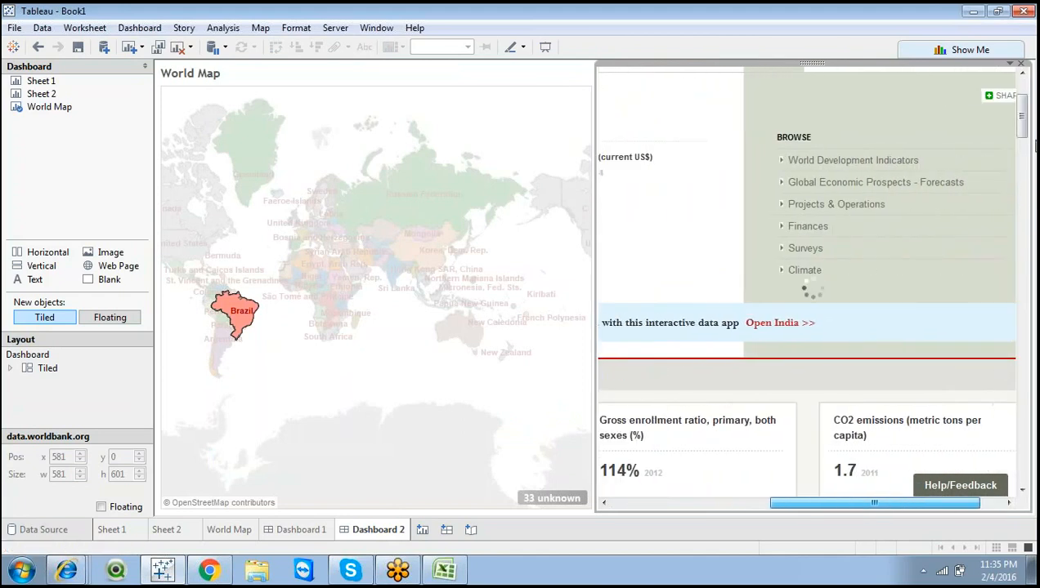
left_click_drag(1026, 121, 1032, 254)
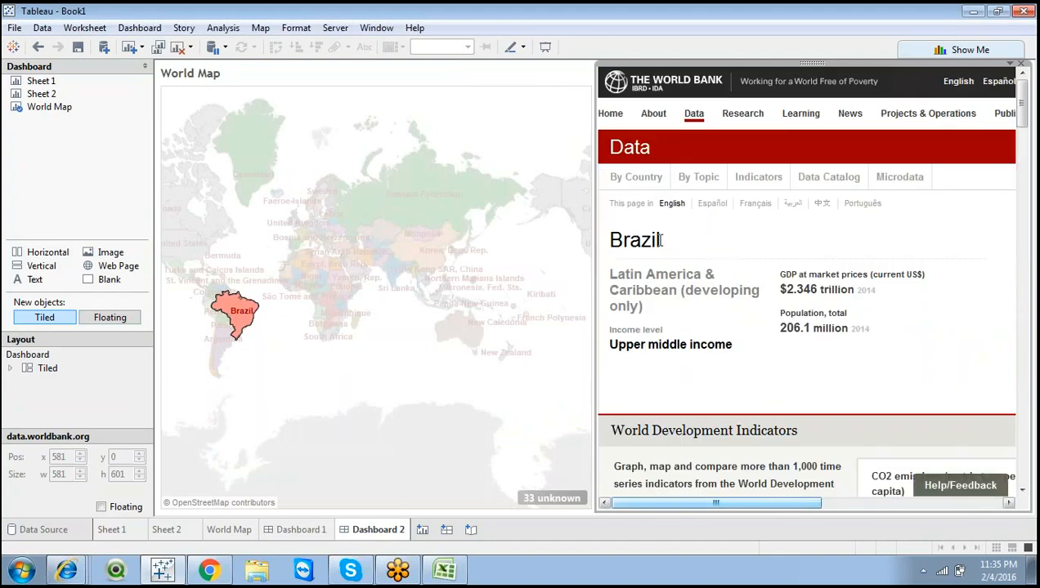
left_click_drag(656, 237, 1026, 220)
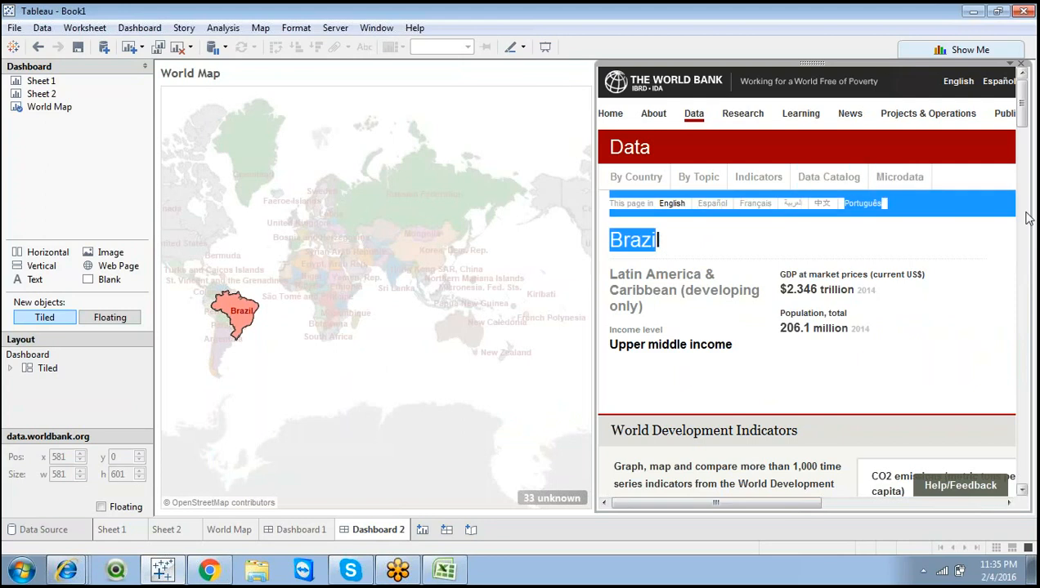
left_click(924, 250)
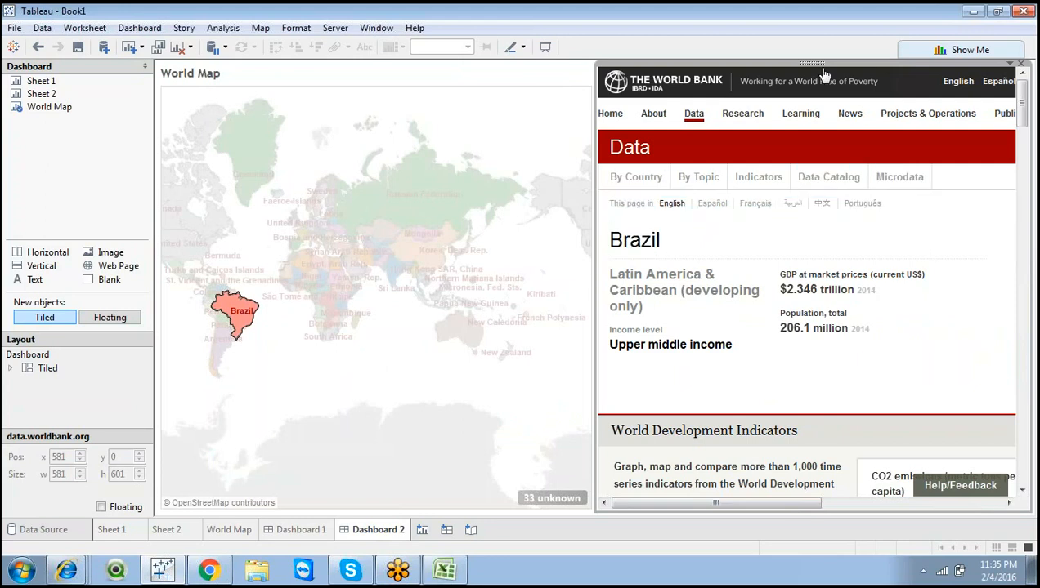
Move the World Bank web page object below the world map on Dashboard 2 so both span the full width
left_click_drag(814, 63, 431, 420)
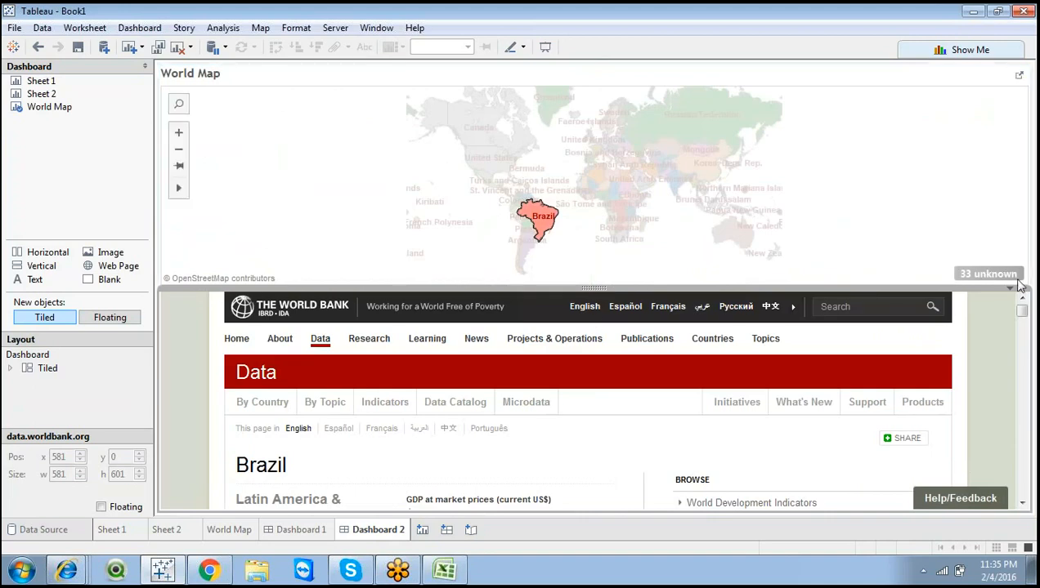
mouse_move(1022, 317)
left_mouse_down()
mouse_move(1037, 479)
mouse_move(1023, 309)
left_mouse_up()
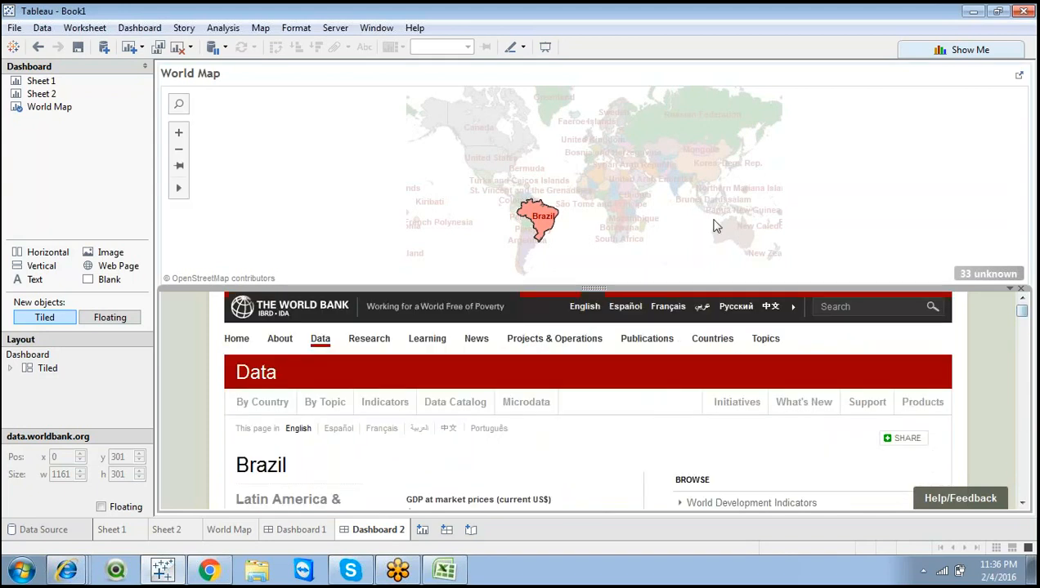
left_click(584, 246)
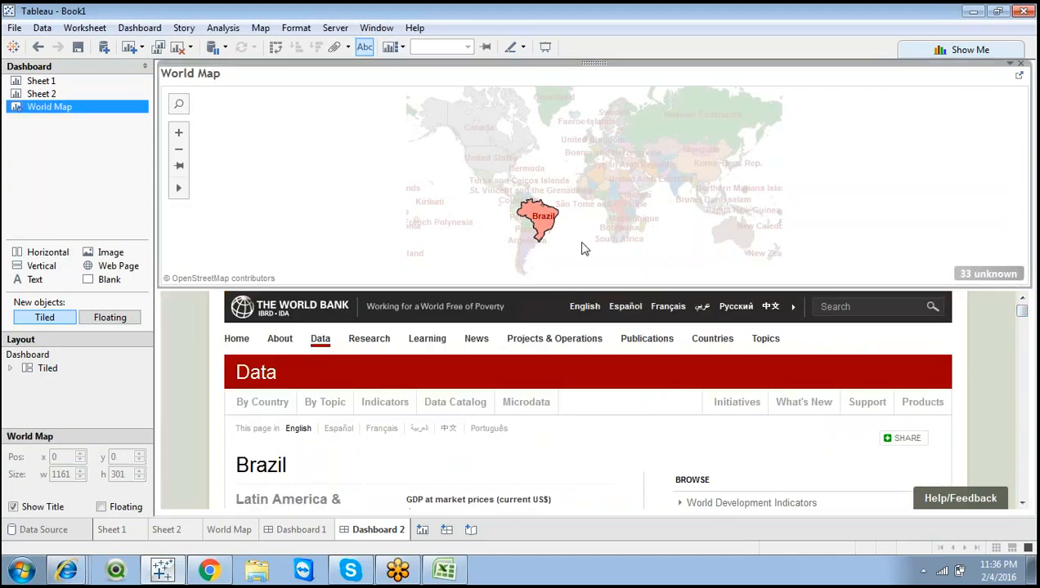
Select India on the world map and run its GDP value action in the rearranged dashboard
left_click(676, 189)
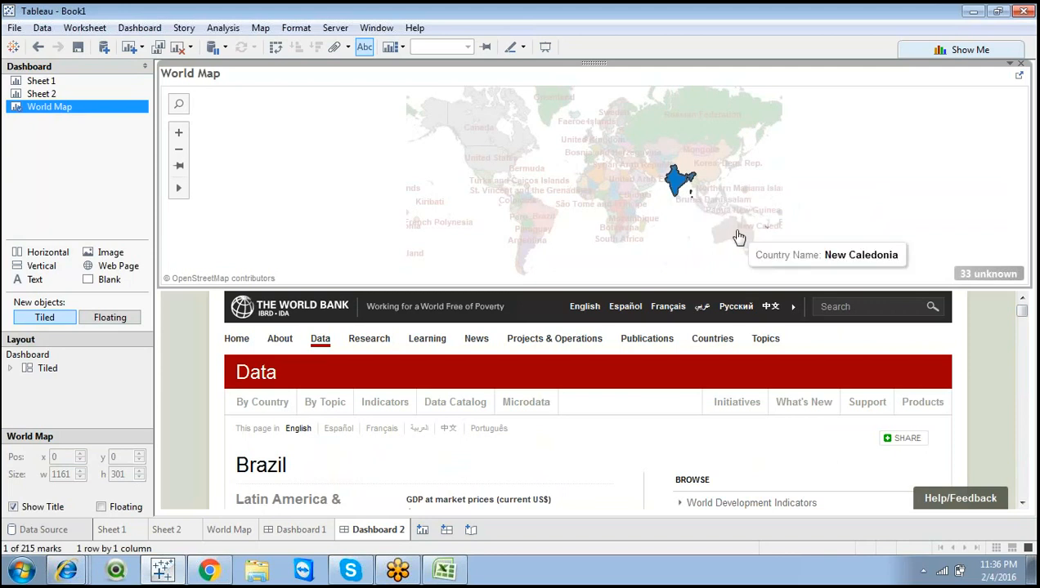
left_click(673, 181)
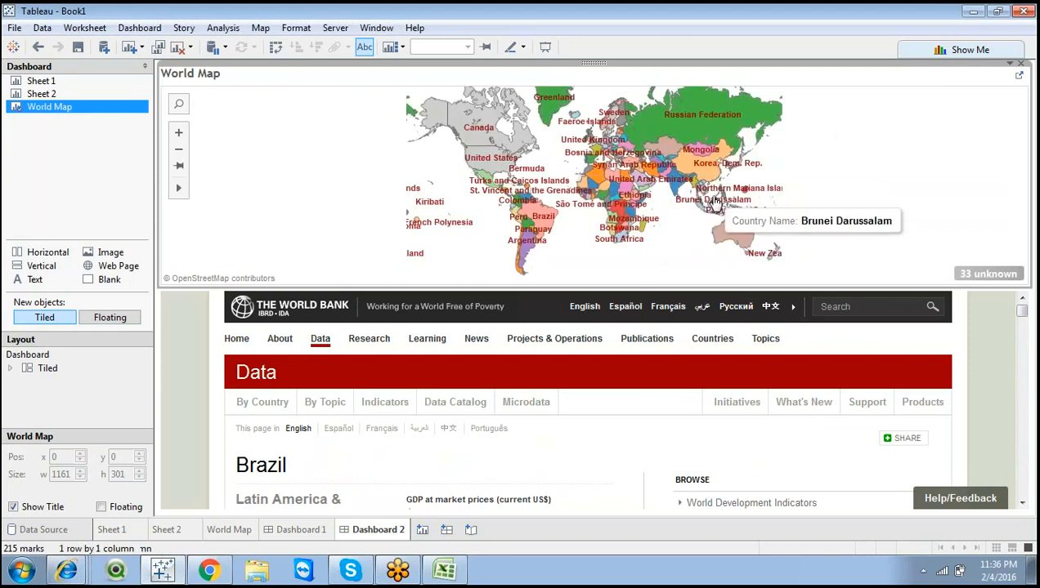
left_click(683, 189)
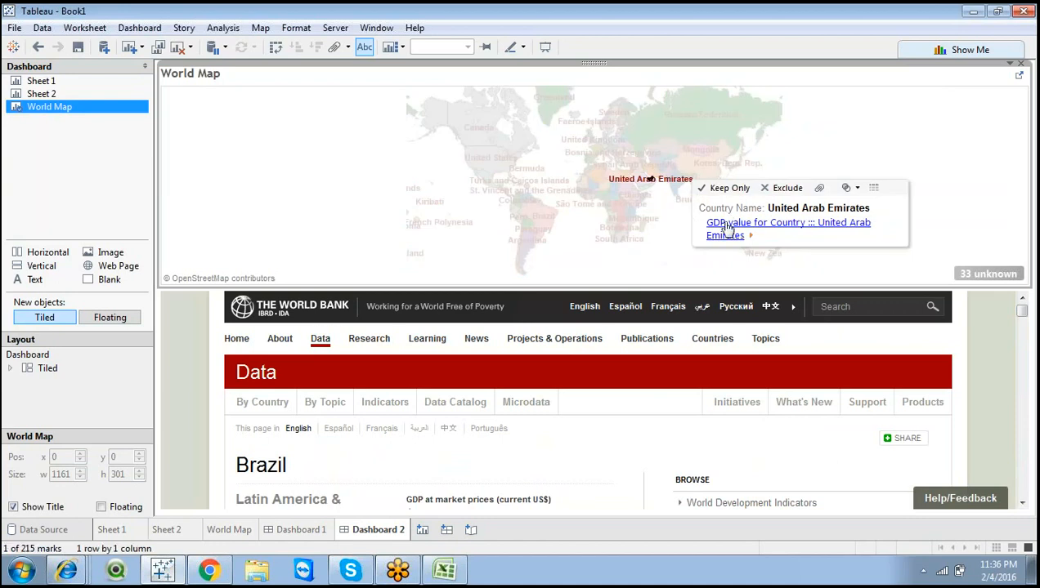
left_click(668, 214)
left_click(675, 189)
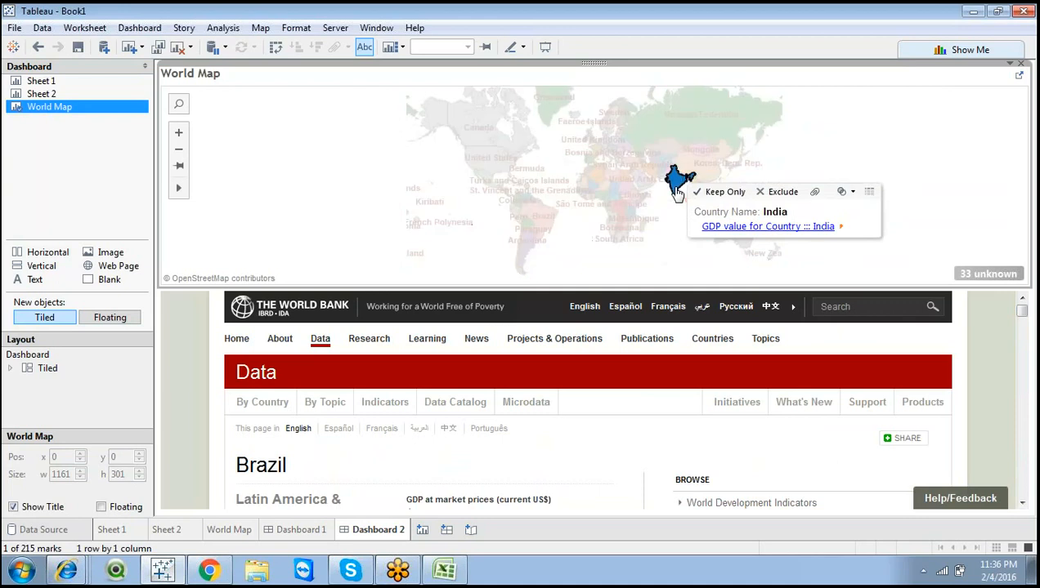
left_click(727, 228)
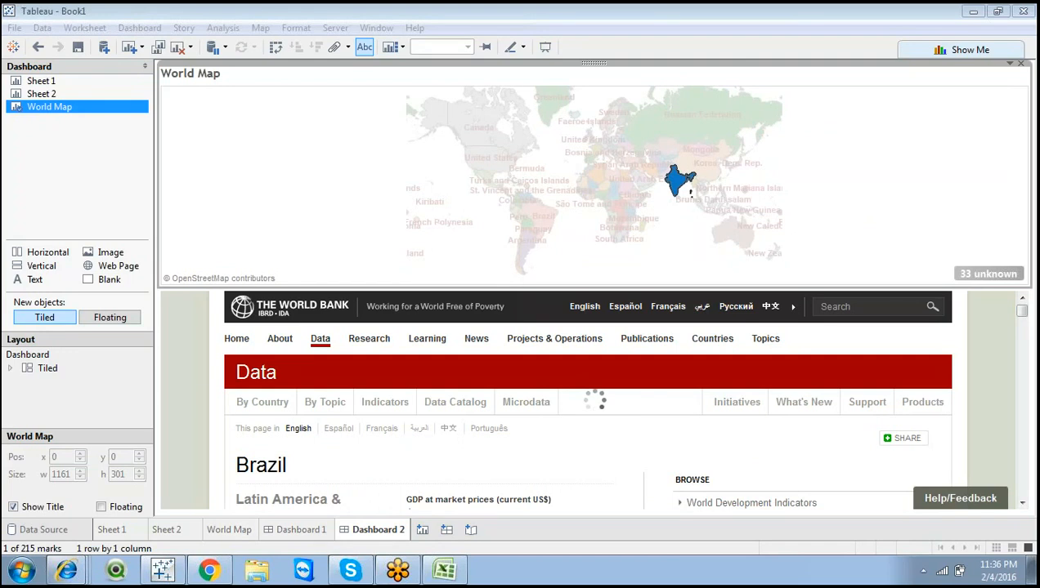
Test the Wikipedia action for Libya on Dashboard 1 and check the title of the loaded article
left_click(294, 530)
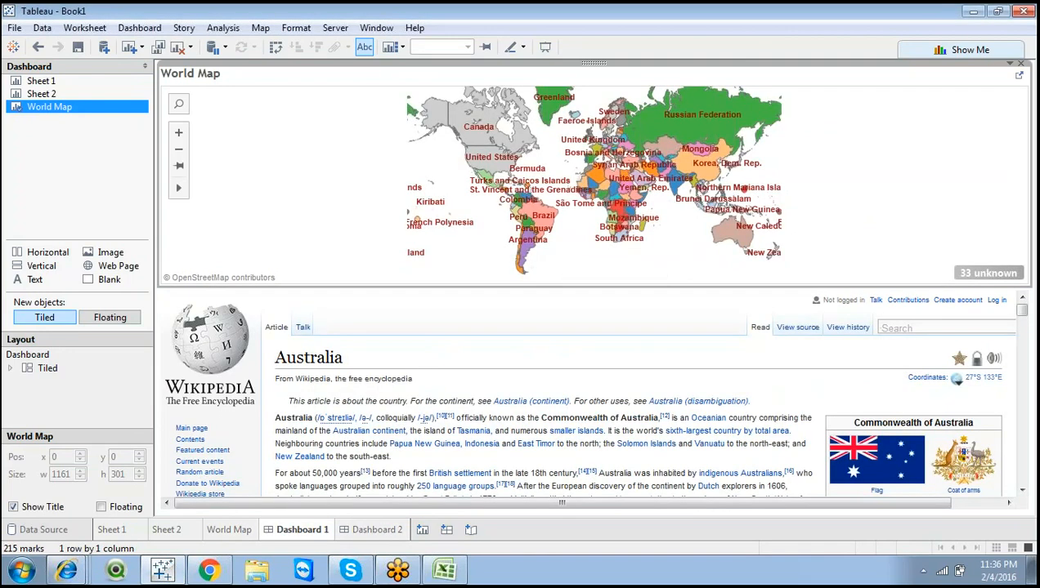
left_click(179, 133)
scroll(640, 193, "up", 2)
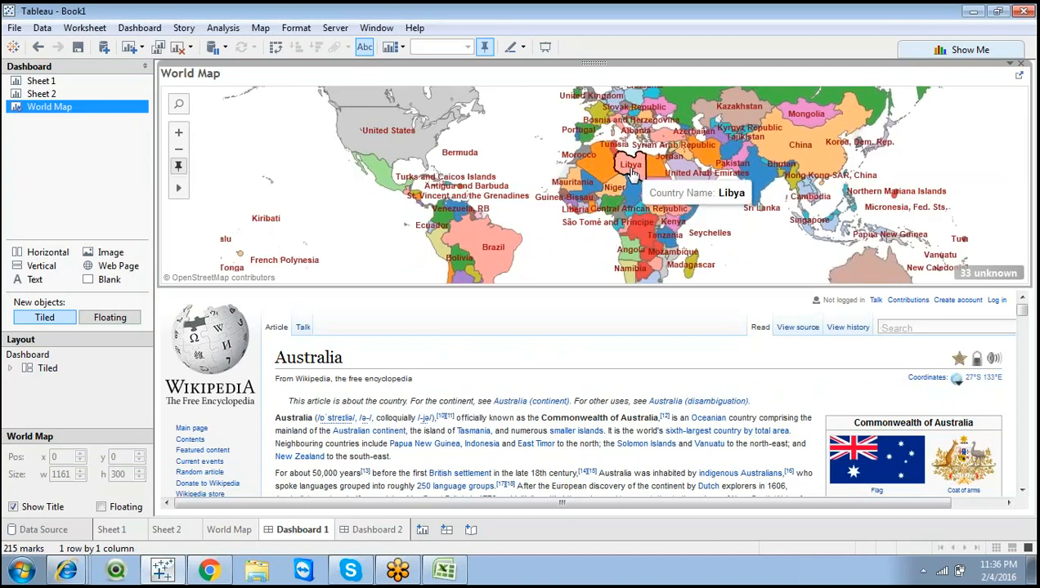
left_click(631, 173)
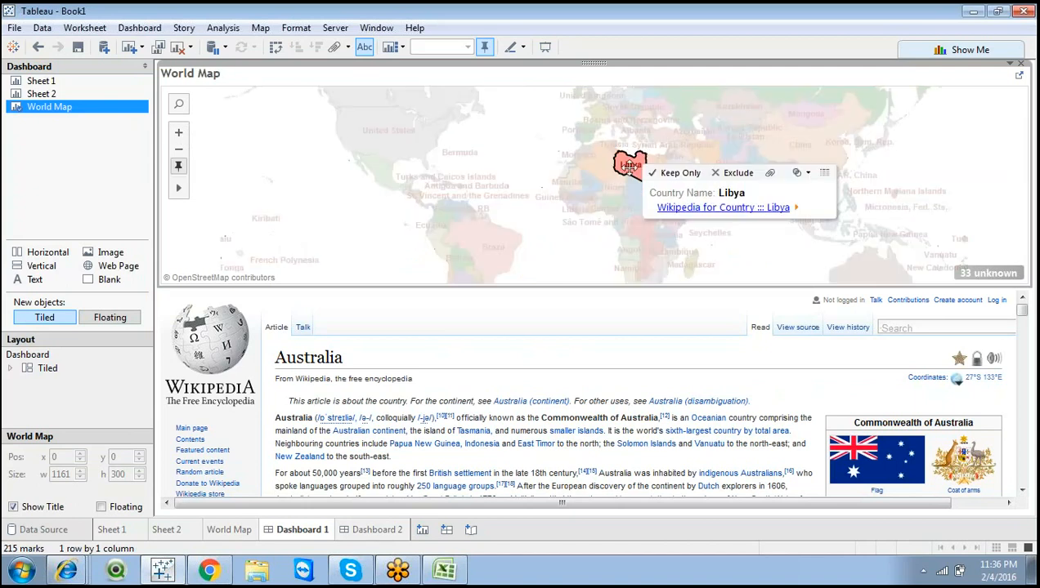
left_click(691, 208)
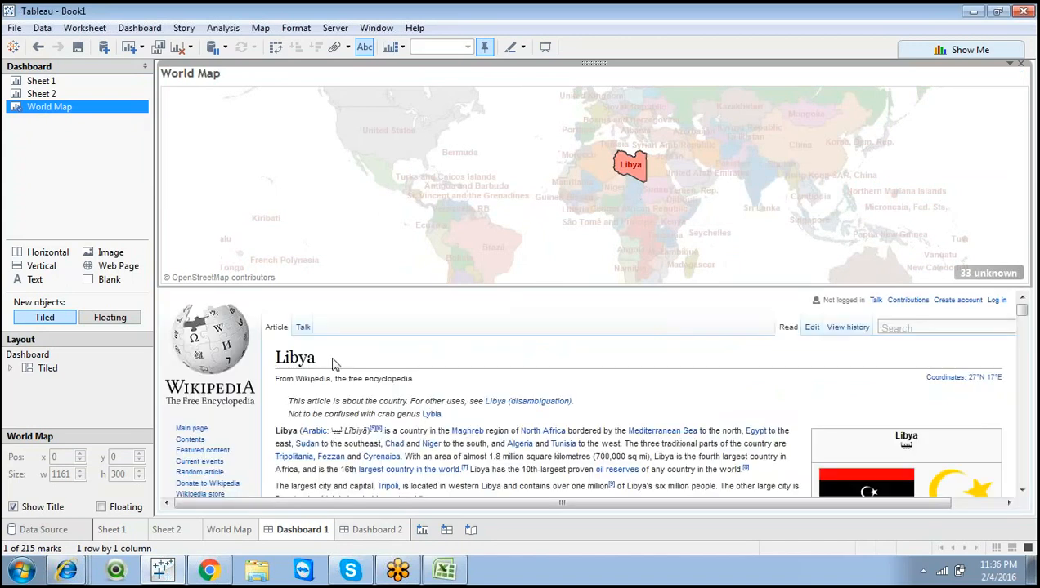
left_click(330, 364)
left_click_drag(330, 364, 276, 357)
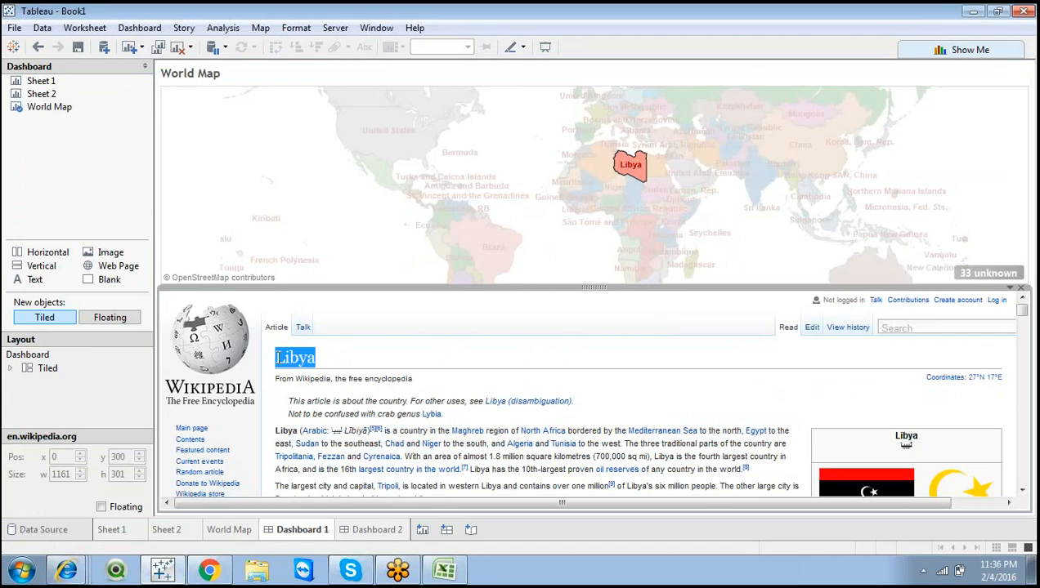
Test the Wikipedia action for Brazil on Dashboard 1 and check the title of the loaded article
left_click(536, 255)
left_click(497, 256)
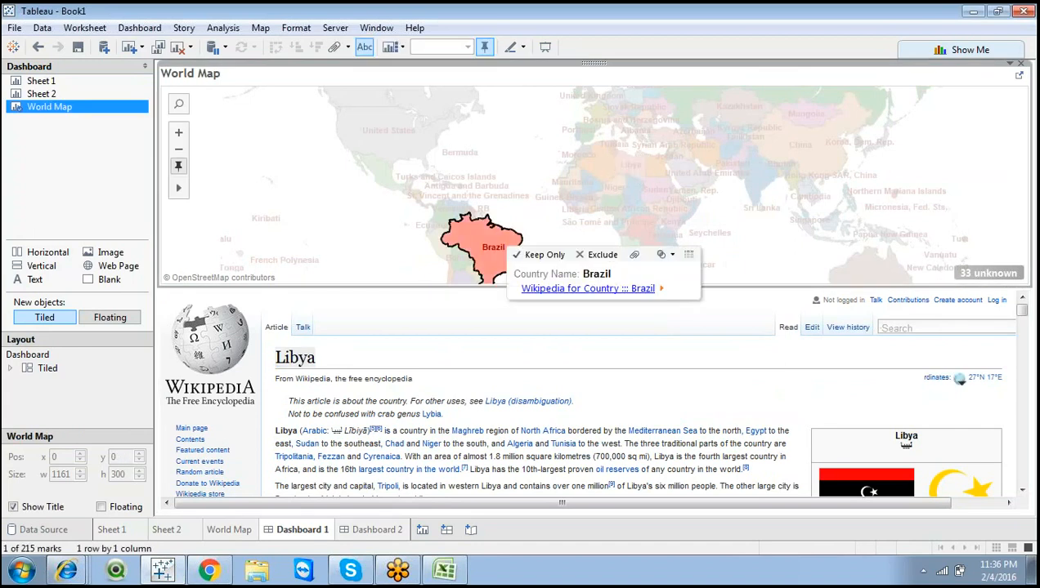
left_click(552, 293)
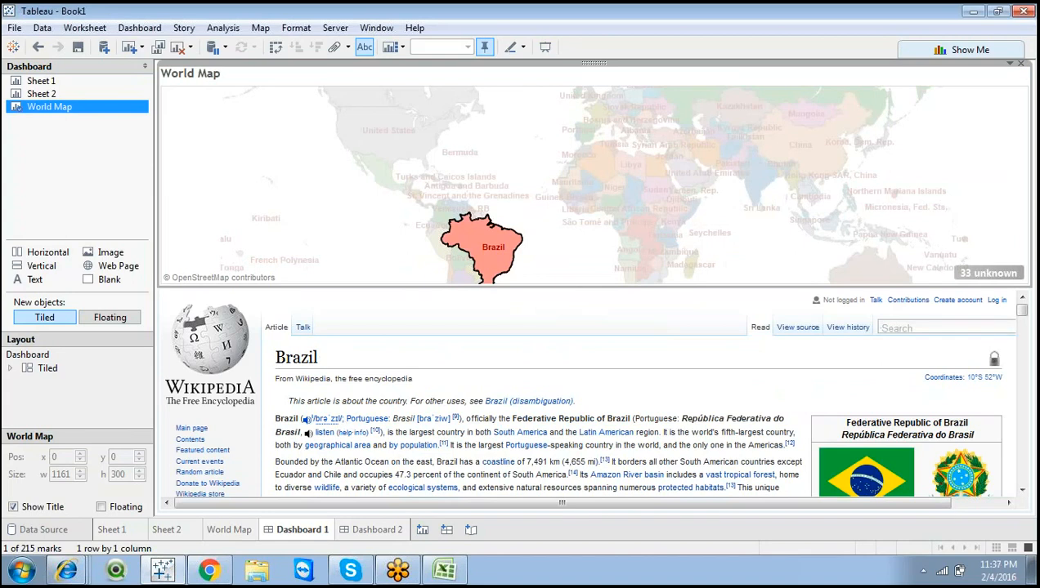
left_click_drag(319, 358, 270, 358)
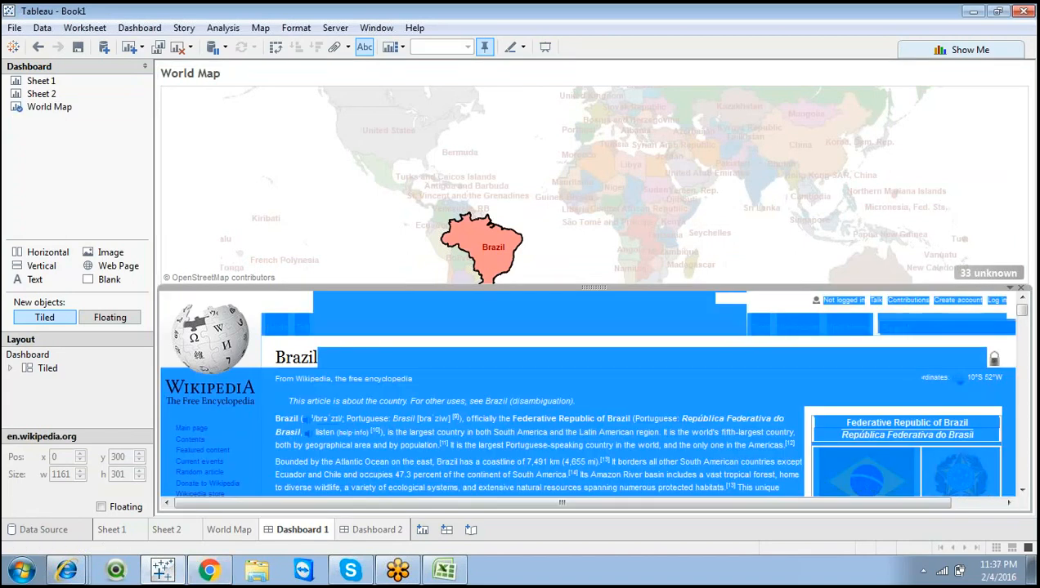
left_click(448, 359)
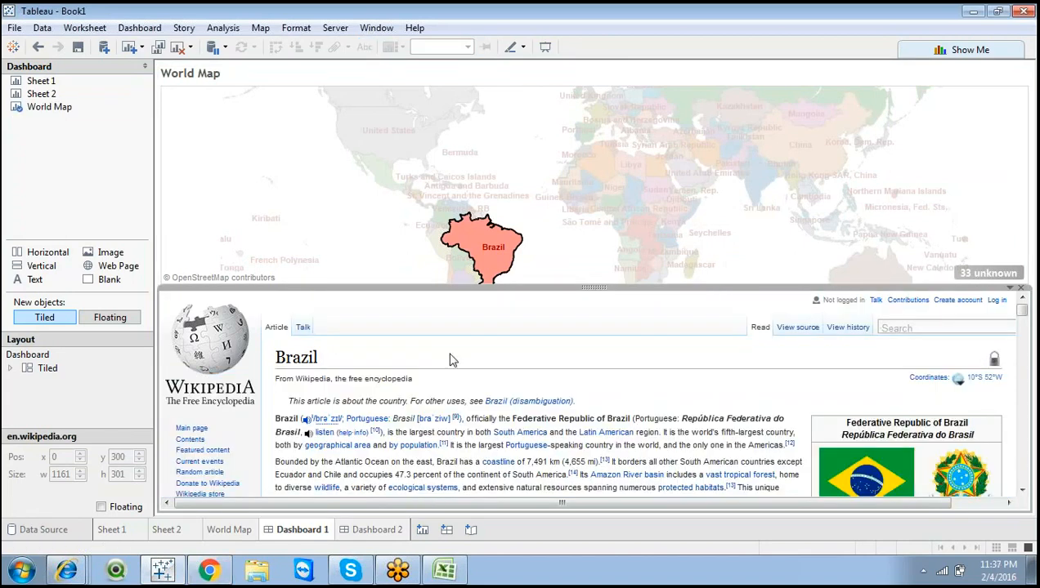
Return to Dashboard 2 and examine the World Bank URL requested for India in the web page object
left_click(364, 535)
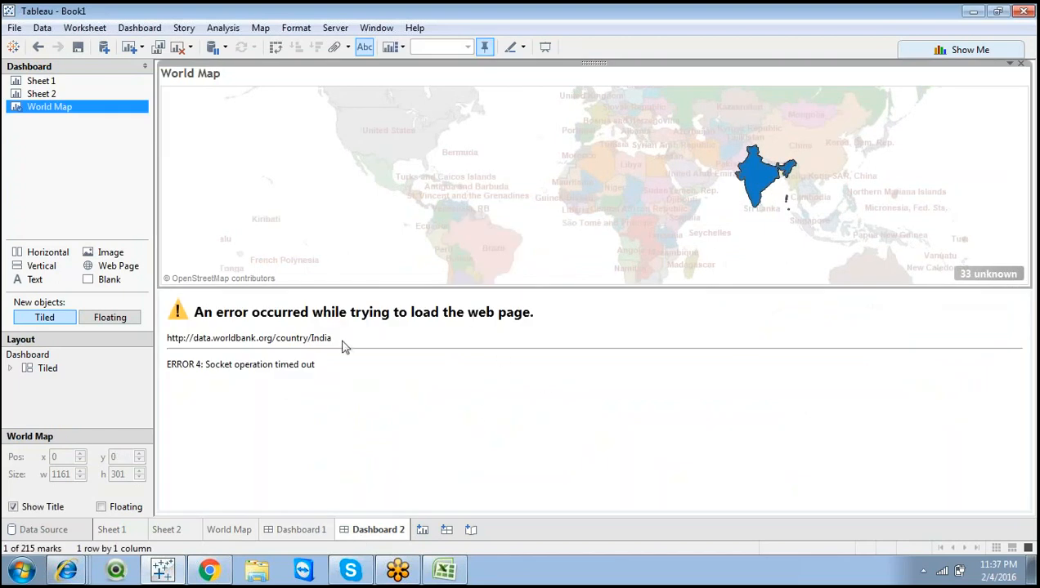
double_click(330, 339)
triple_click(188, 322)
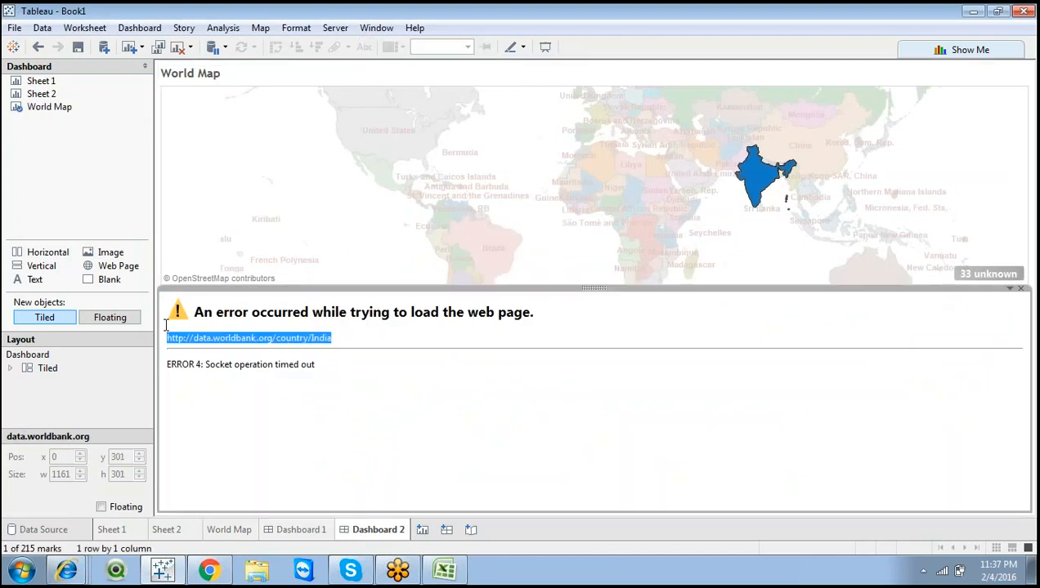
left_click(360, 262)
Clear the India selection and run the GDP value action for Australia on the world map
mouse_move(762, 214)
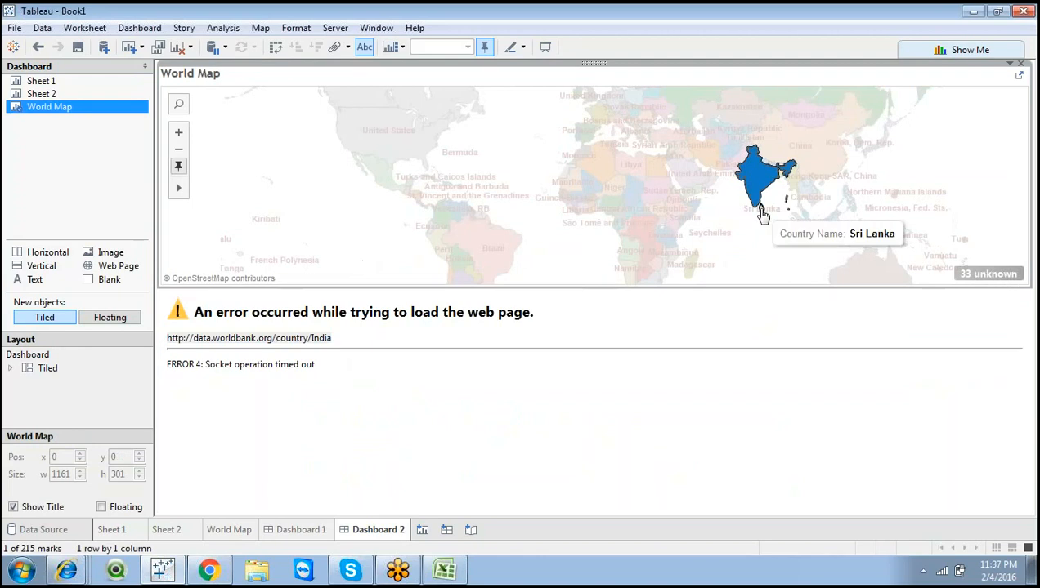
left_click(756, 176)
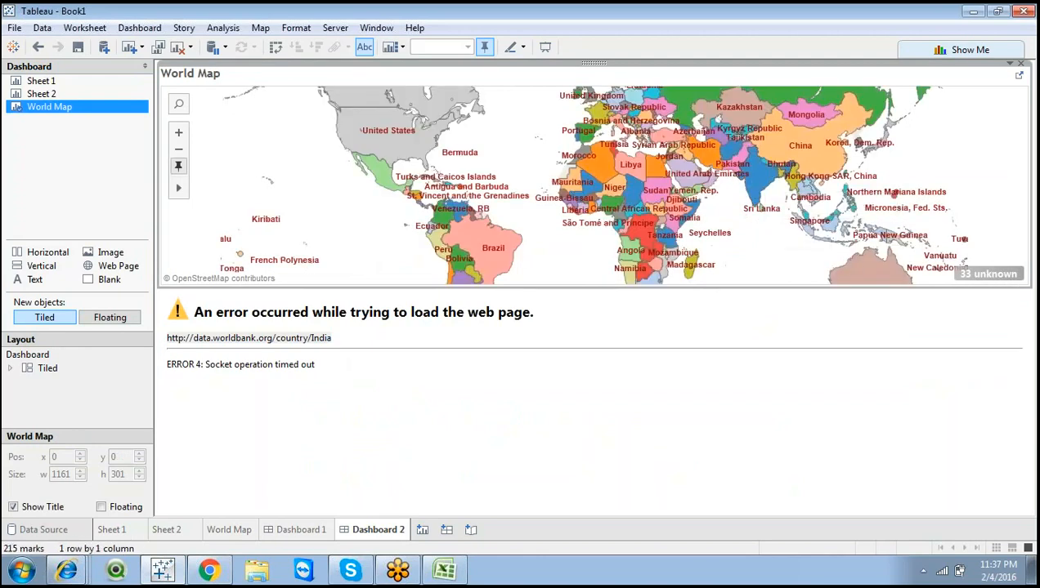
left_click(868, 274)
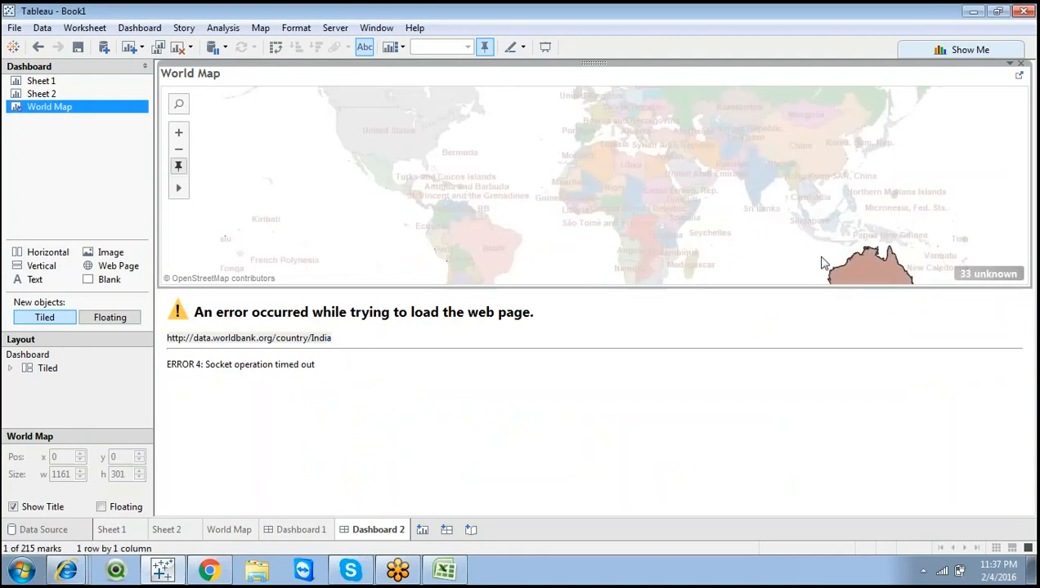
left_click(869, 269)
left_click(868, 270)
mouse_move(893, 337)
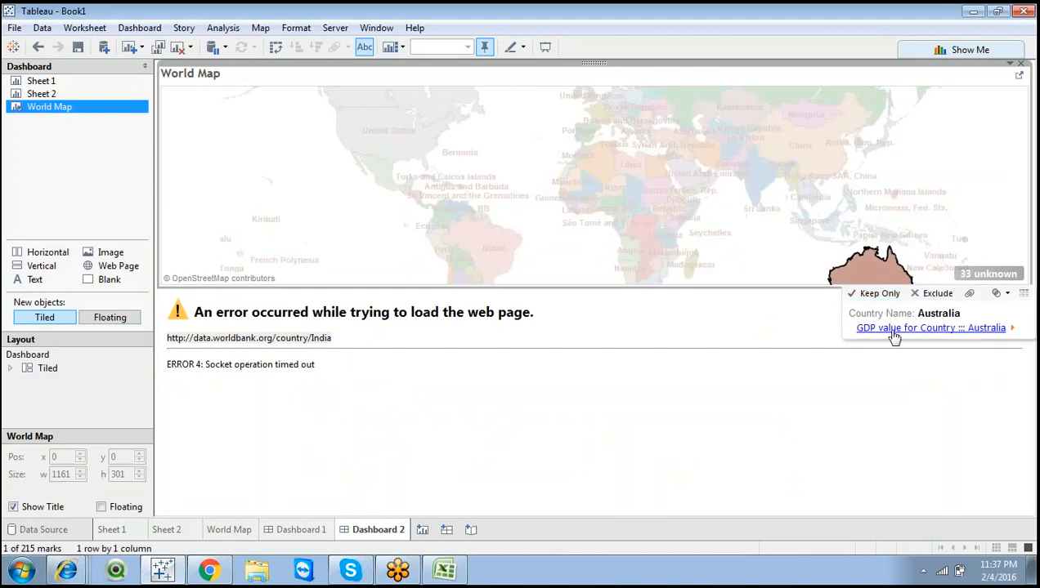
left_click(907, 329)
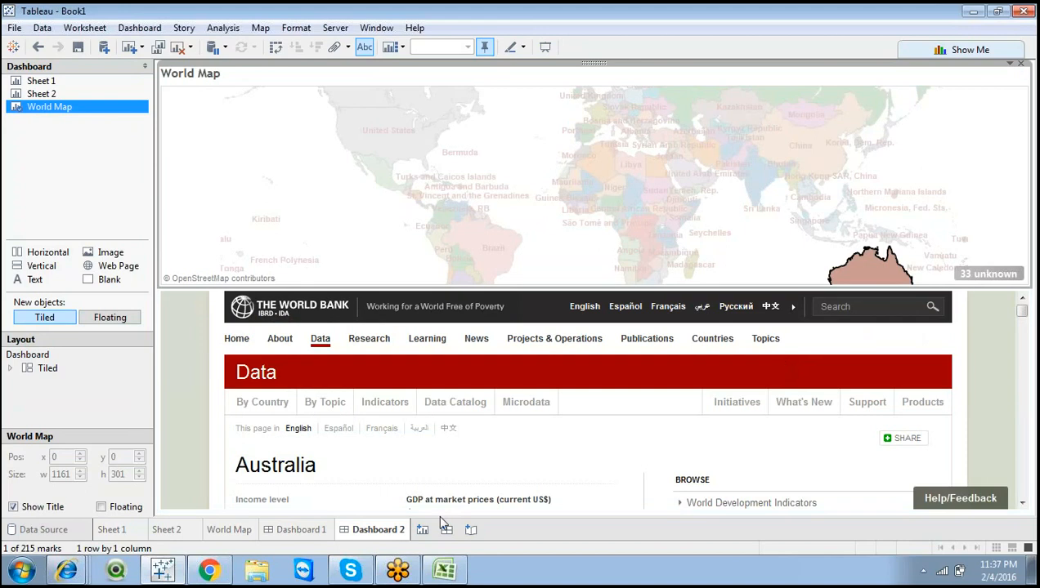
Test the GDP value action for the United States and for Libya on the world map
left_click(390, 142)
left_click(522, 176)
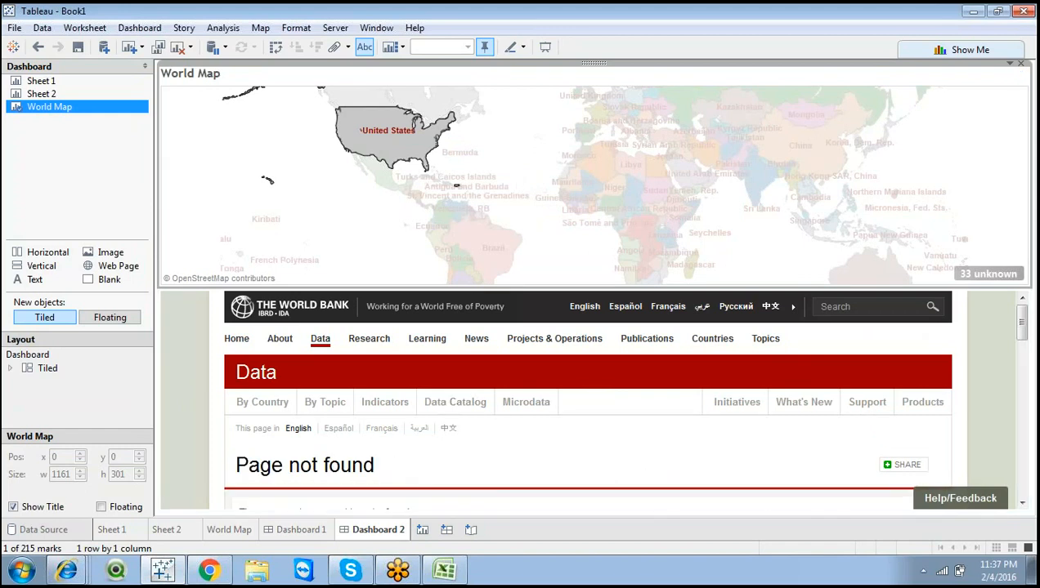
left_click(628, 164)
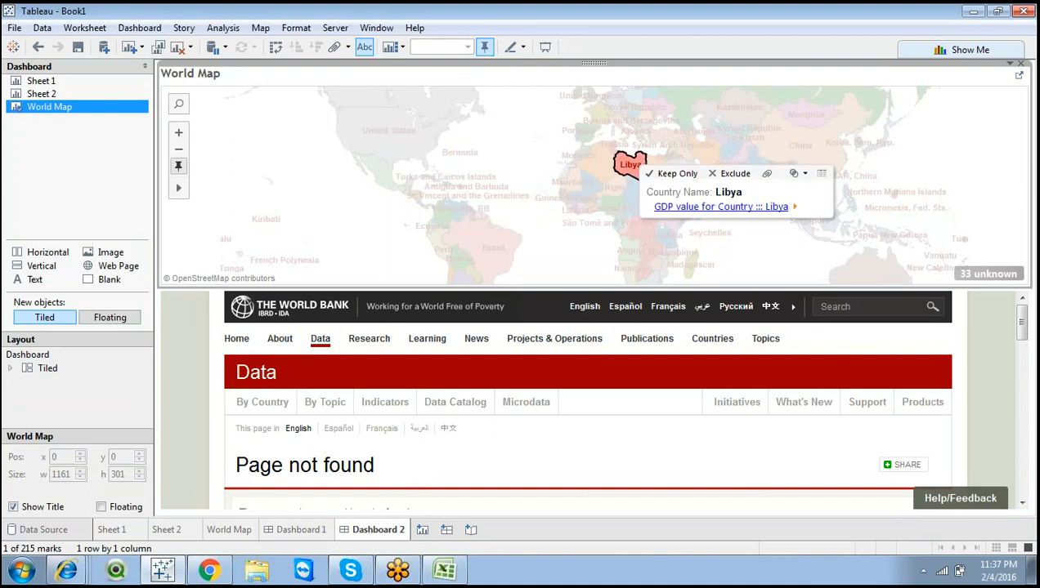
left_click(704, 207)
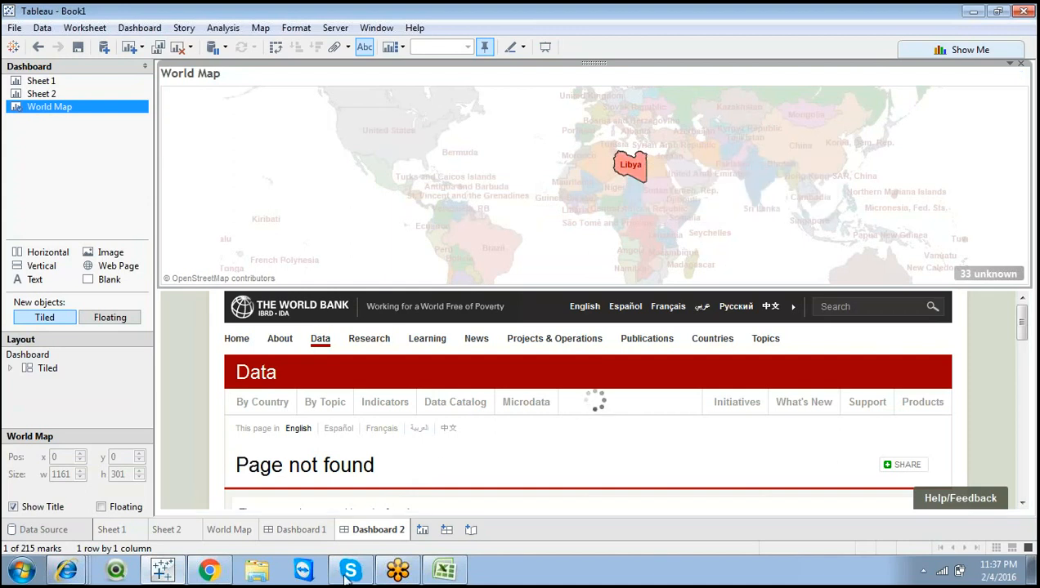
Return to Dashboard 1 and clear the Brazil selection on the world map
mouse_move(307, 538)
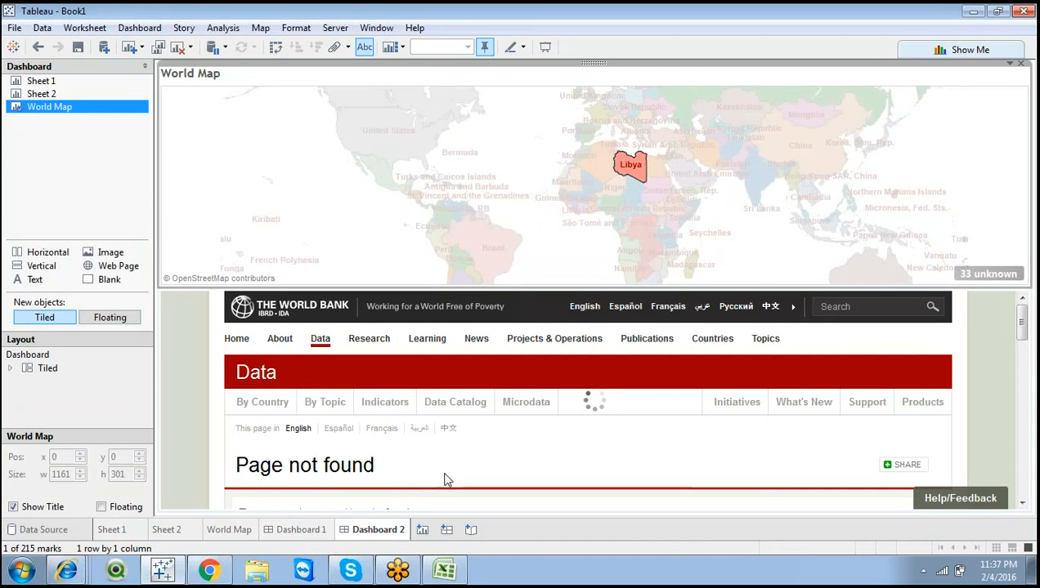
left_click(303, 531)
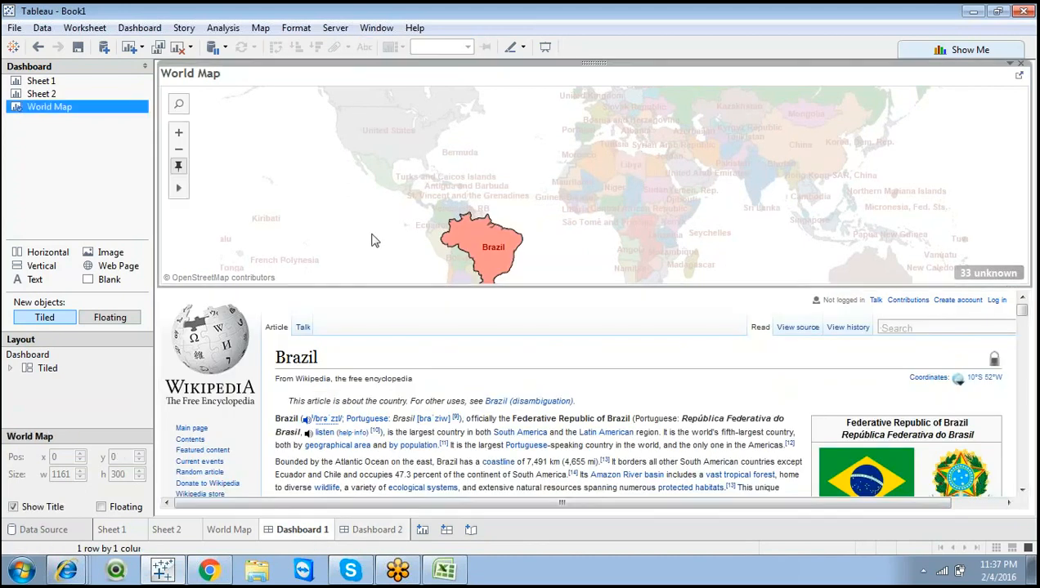
left_click(538, 260)
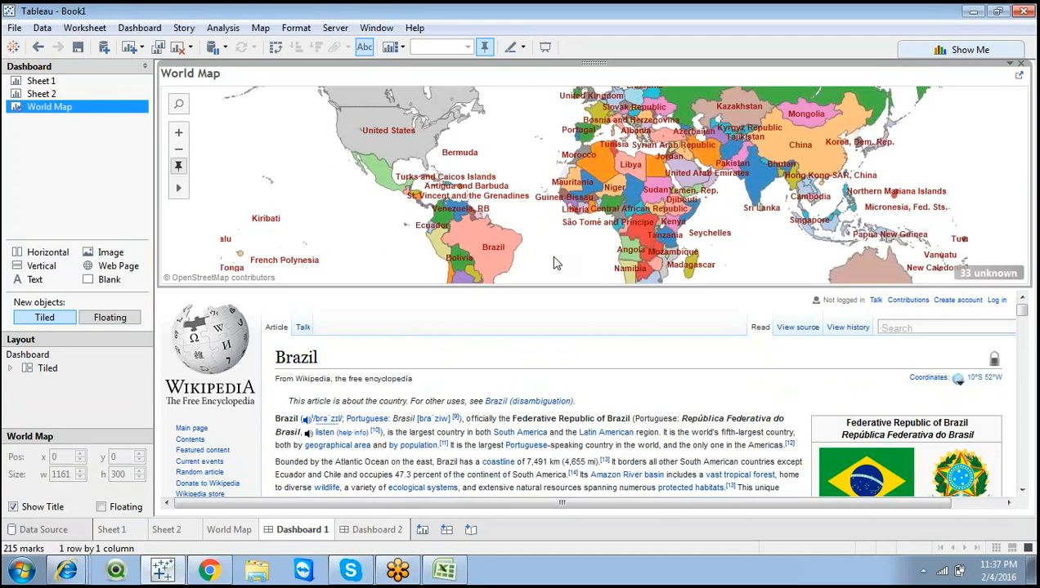
mouse_move(379, 535)
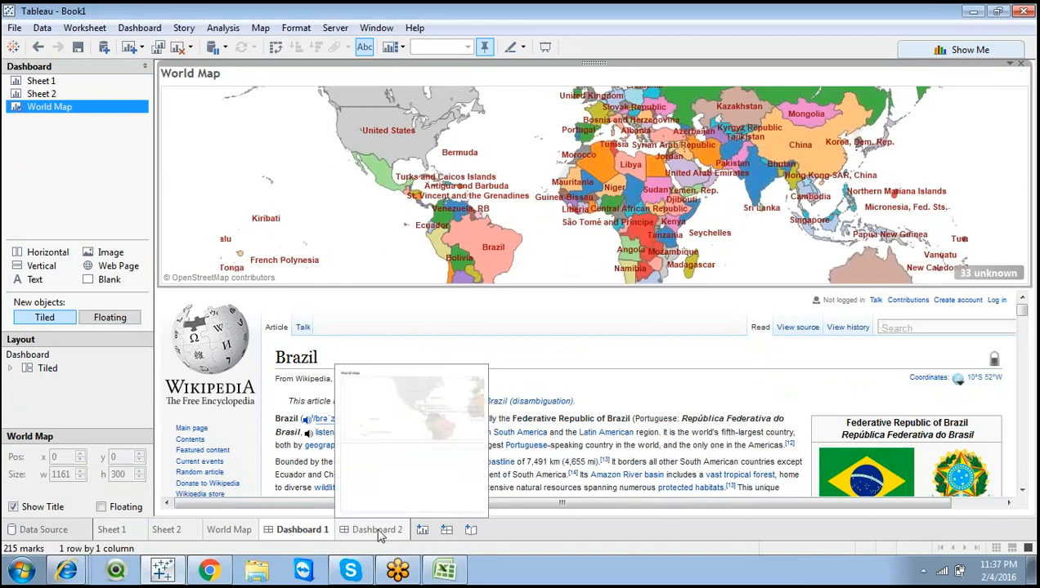
left_click(503, 347)
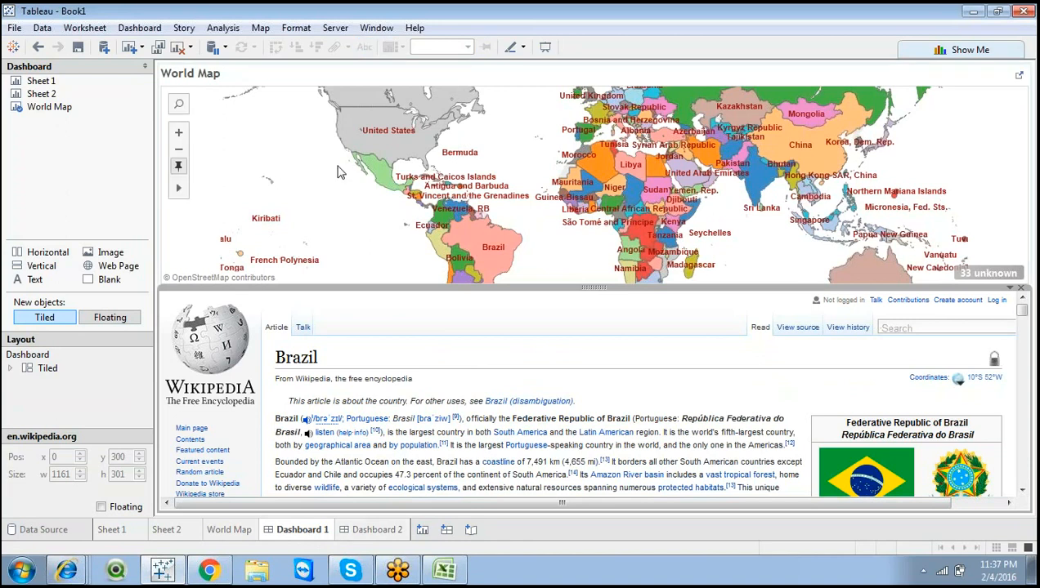
mouse_move(372, 156)
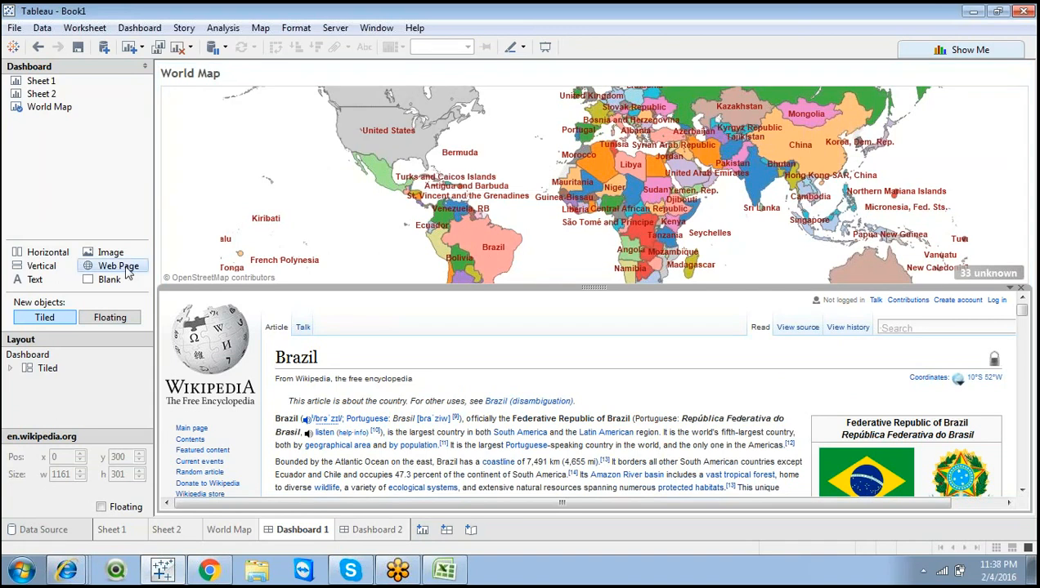
left_click_drag(125, 271, 228, 358)
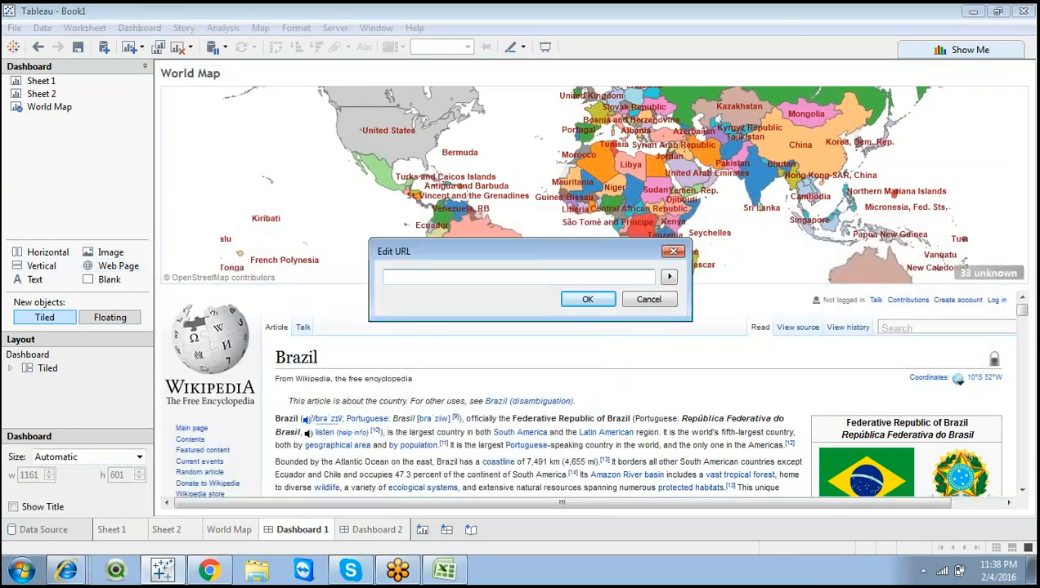
left_click(651, 300)
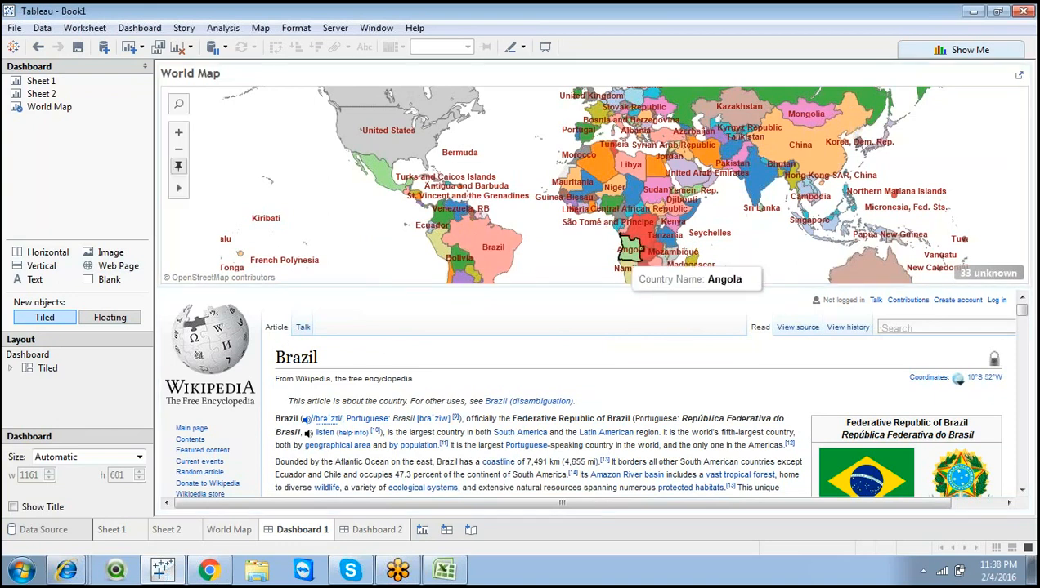
Open Dashboard 2, switch to Internet Explorer and look through the open Wikipedia articles for India, Brazil and Algeria
left_click(353, 530)
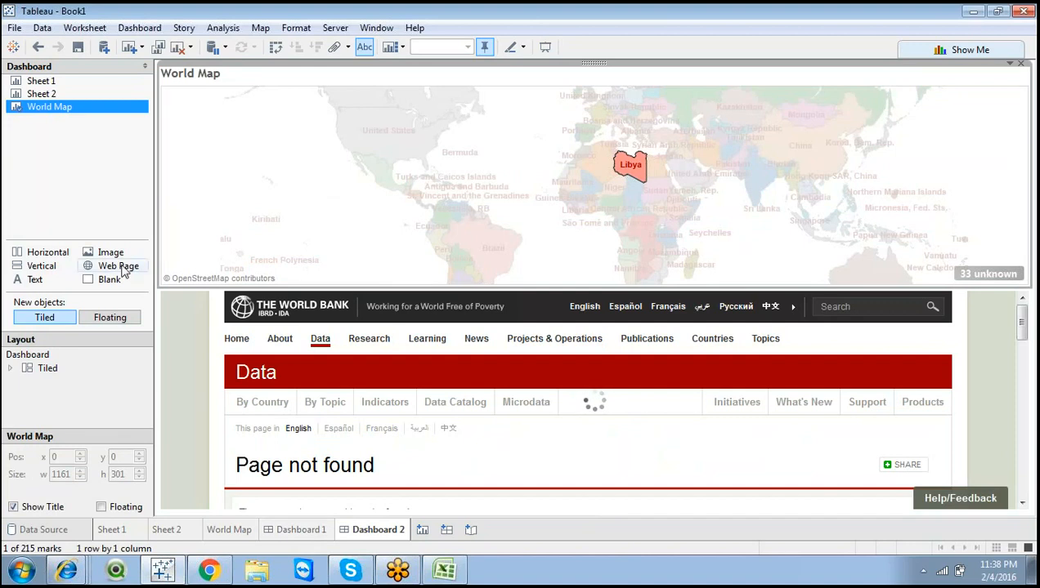
left_click(66, 569)
left_click(81, 487)
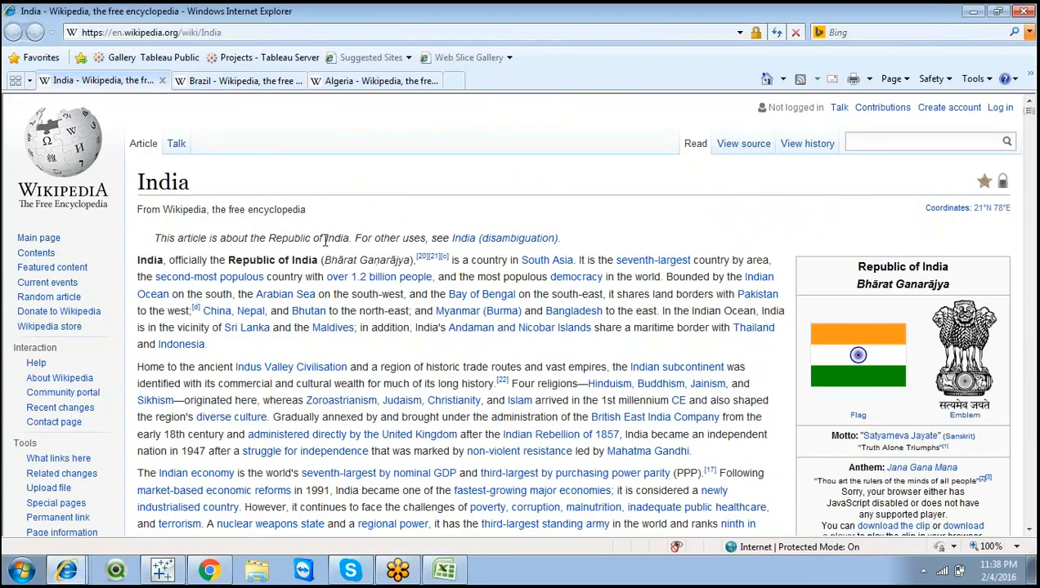
left_click(272, 81)
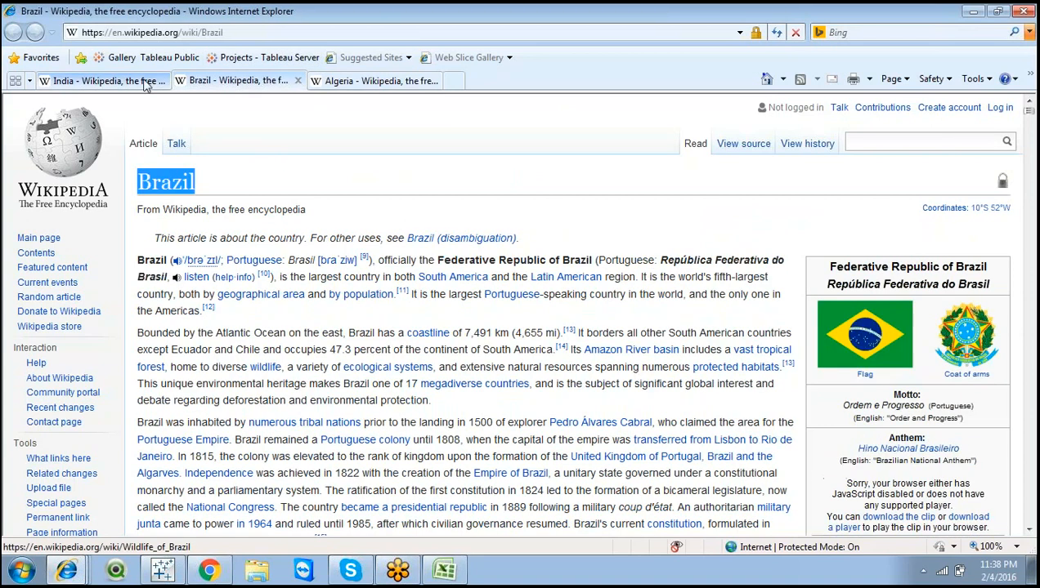
left_click(146, 85)
left_click(204, 85)
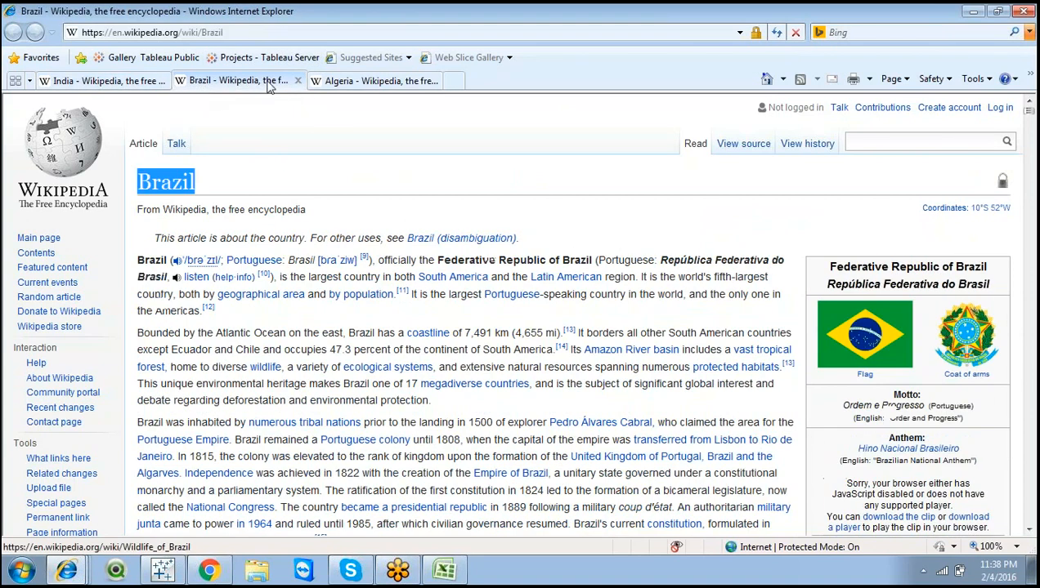
left_click(355, 81)
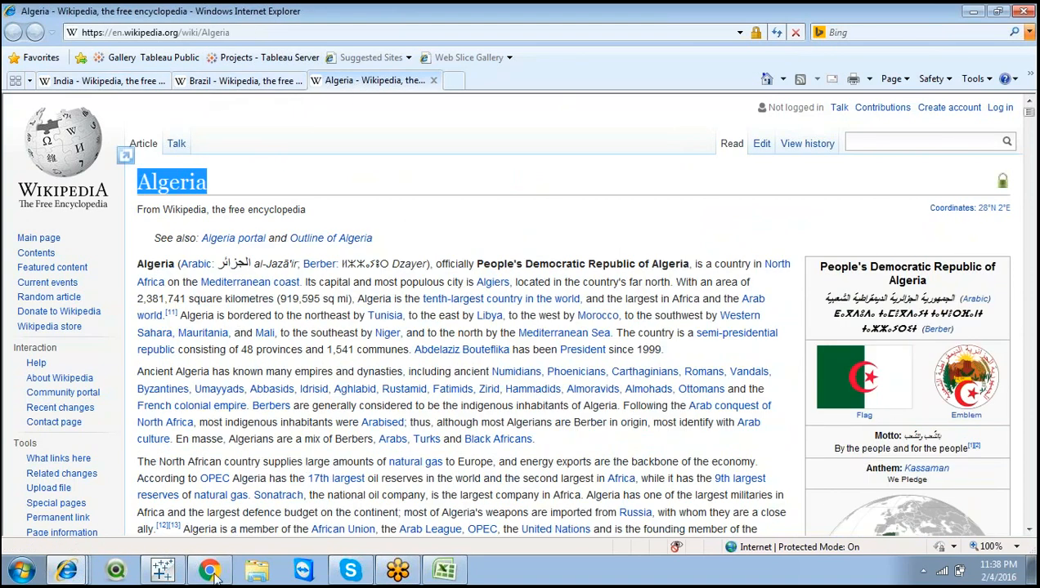
Switch back to Tableau and replace Dashboard 2's web page object with a new one that has no URL
left_click(162, 570)
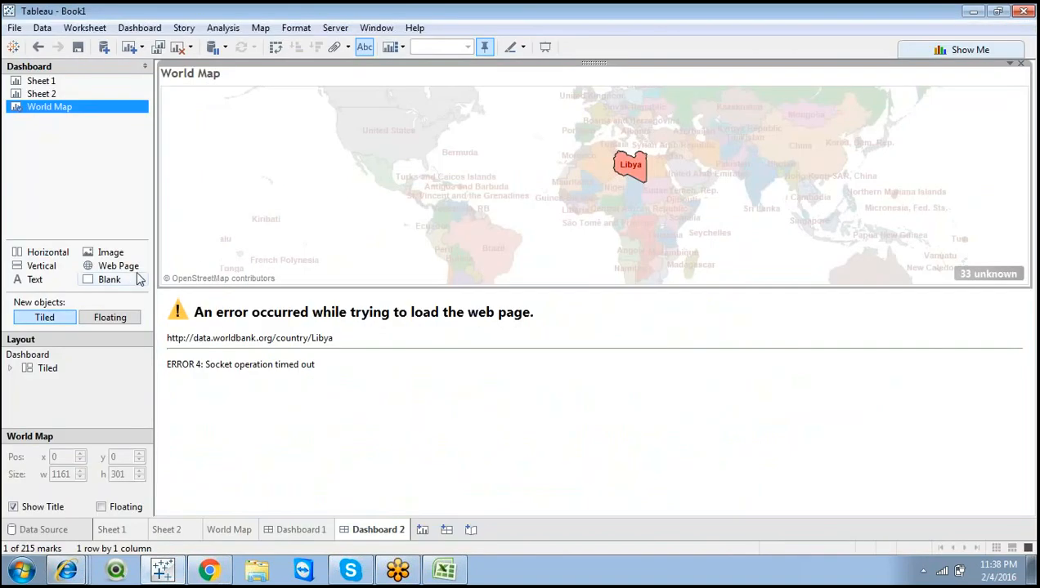
left_click_drag(123, 267, 274, 353)
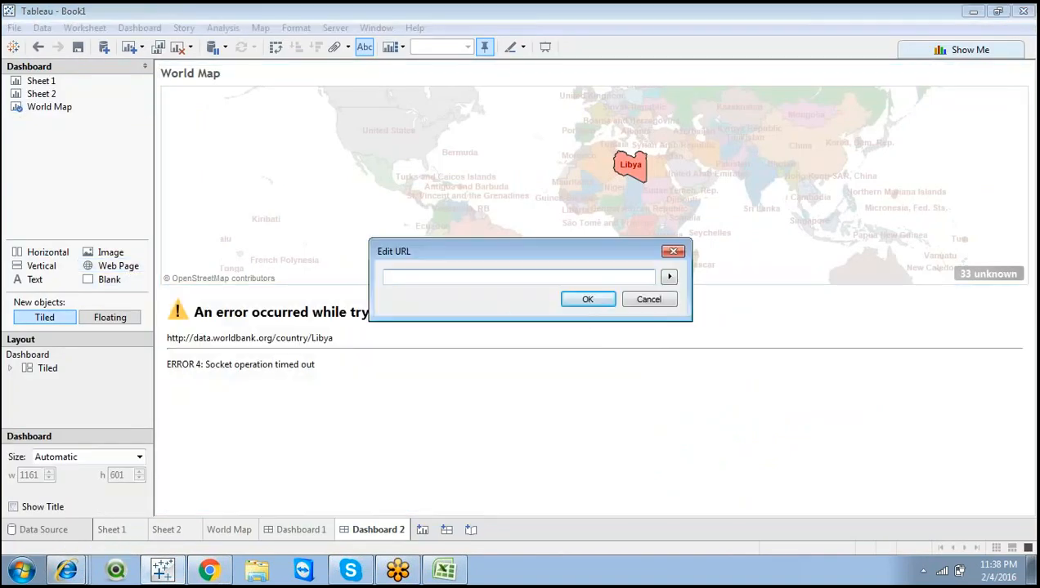
left_click(588, 299)
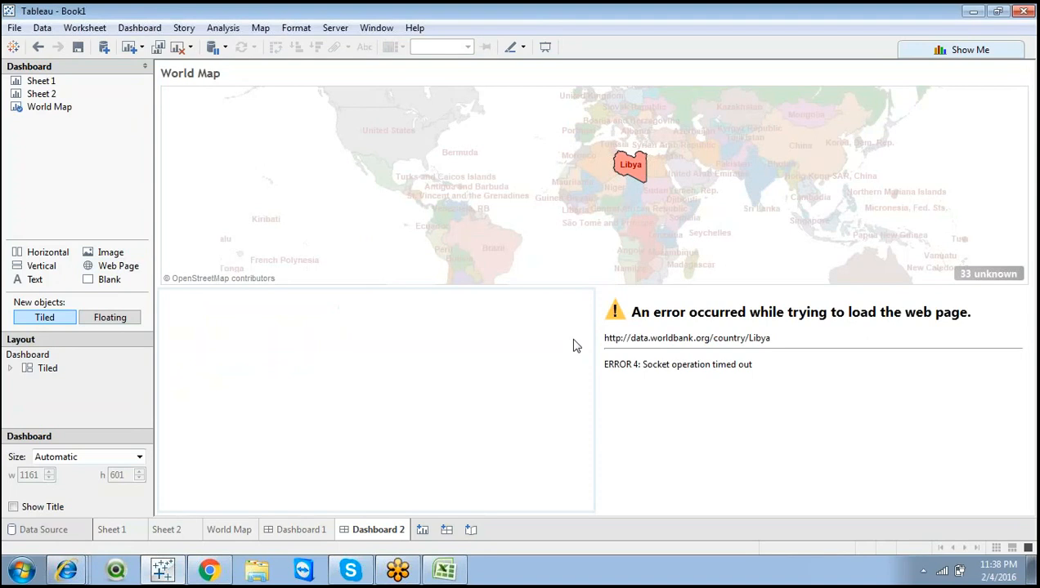
left_click(600, 340)
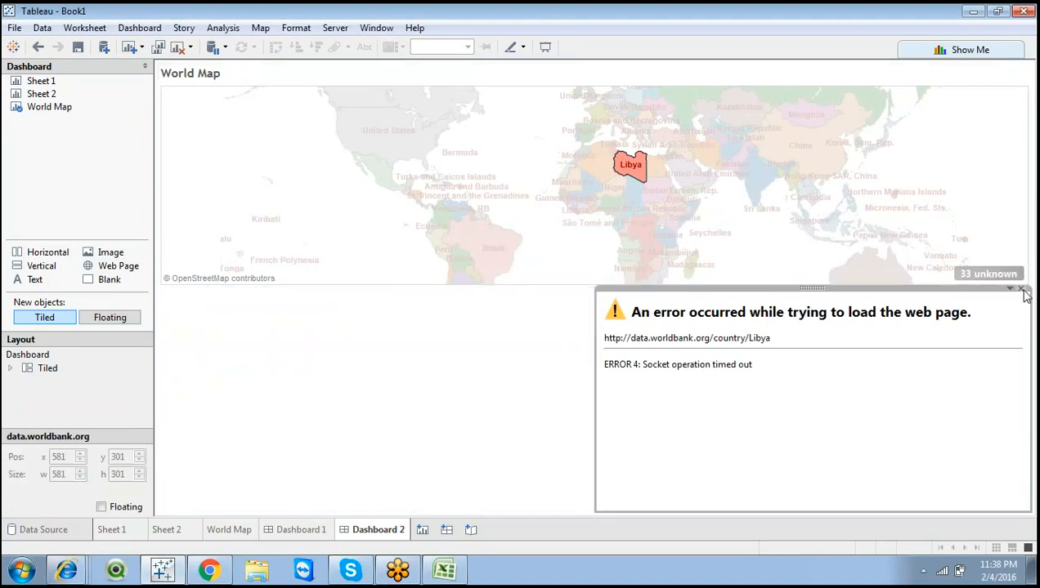
left_click(1021, 291)
Run the GDP value action for Libya on the world map and check the heading of the loaded World Bank page
left_click(631, 172)
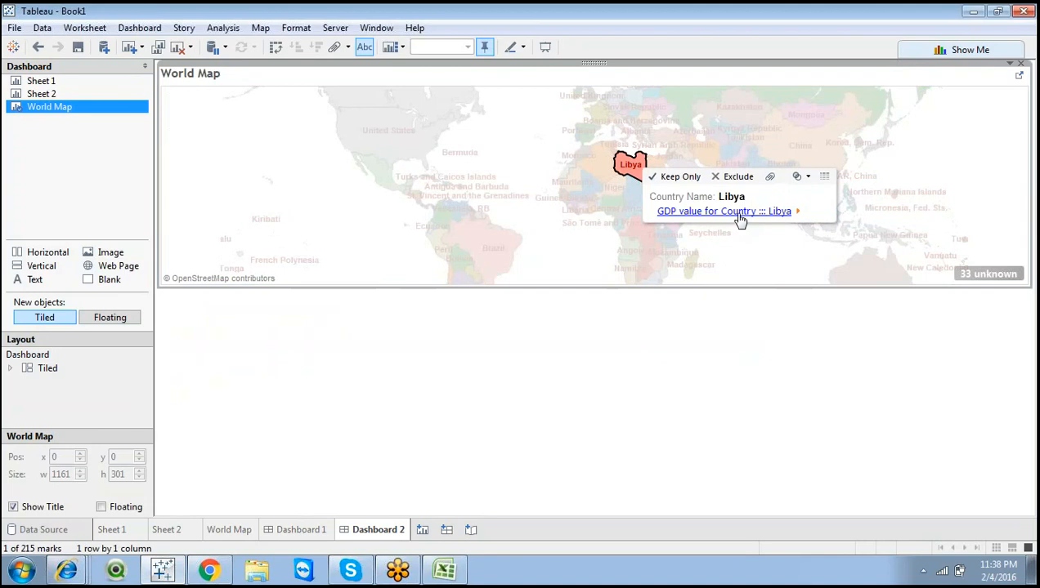
left_click(740, 214)
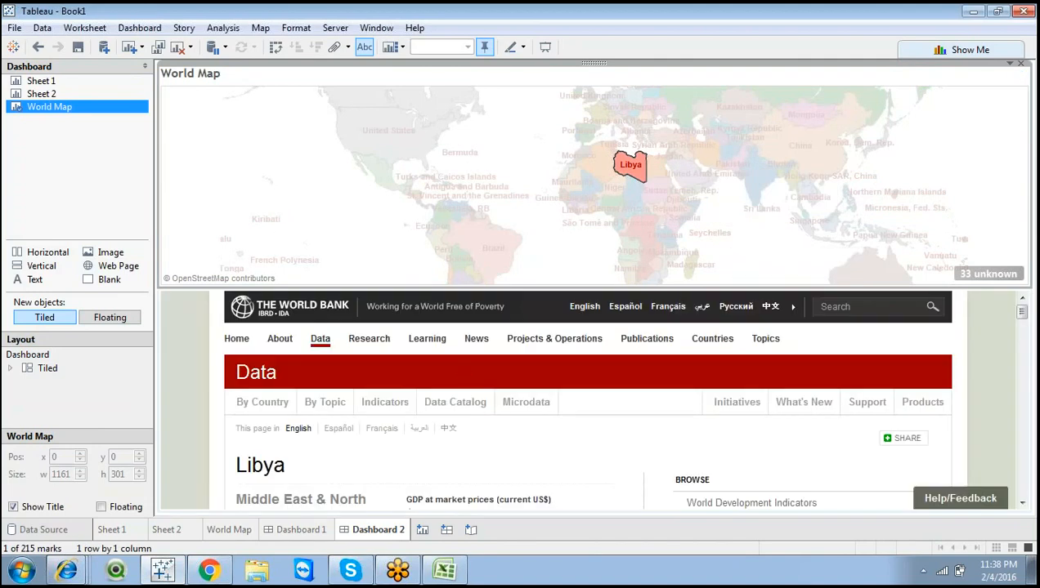
left_click_drag(290, 472, 232, 464)
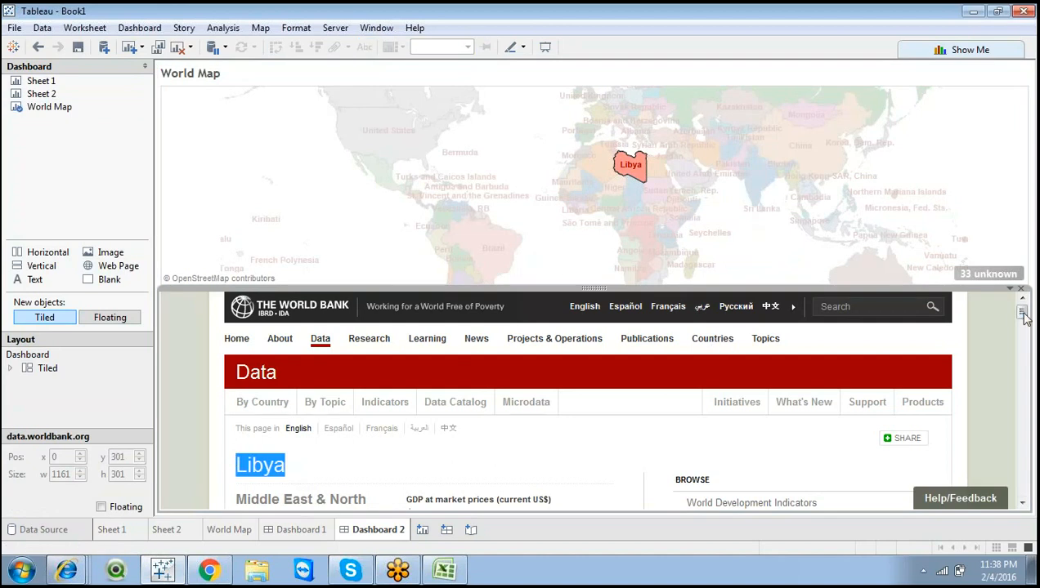
Examine Libya's GDP, population, climate and statistical indicators on the embedded World Bank page
left_click_drag(1024, 319, 1026, 329)
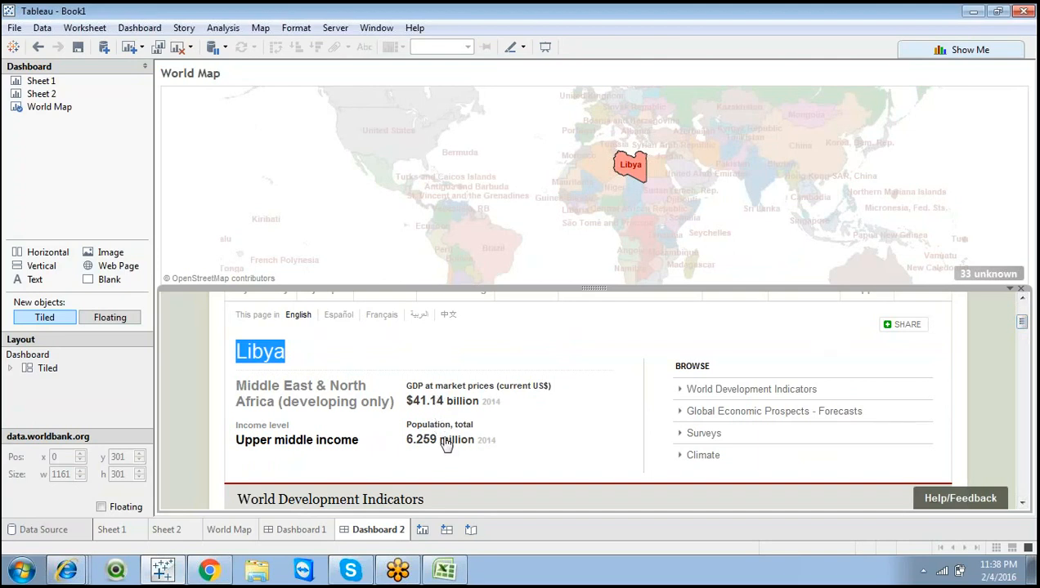
left_click_drag(1023, 338, 1023, 443)
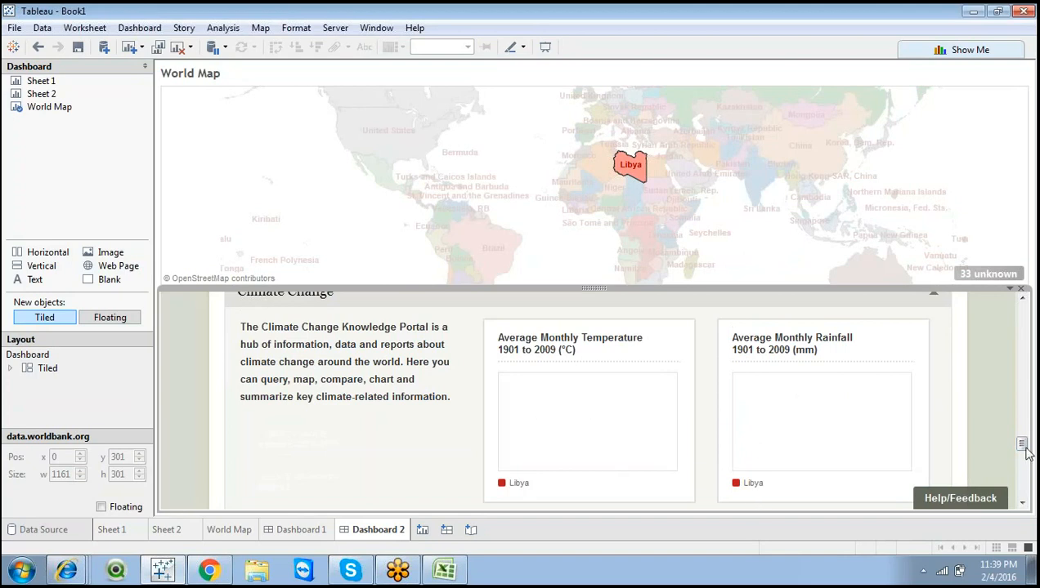
left_click_drag(1027, 454, 1026, 388)
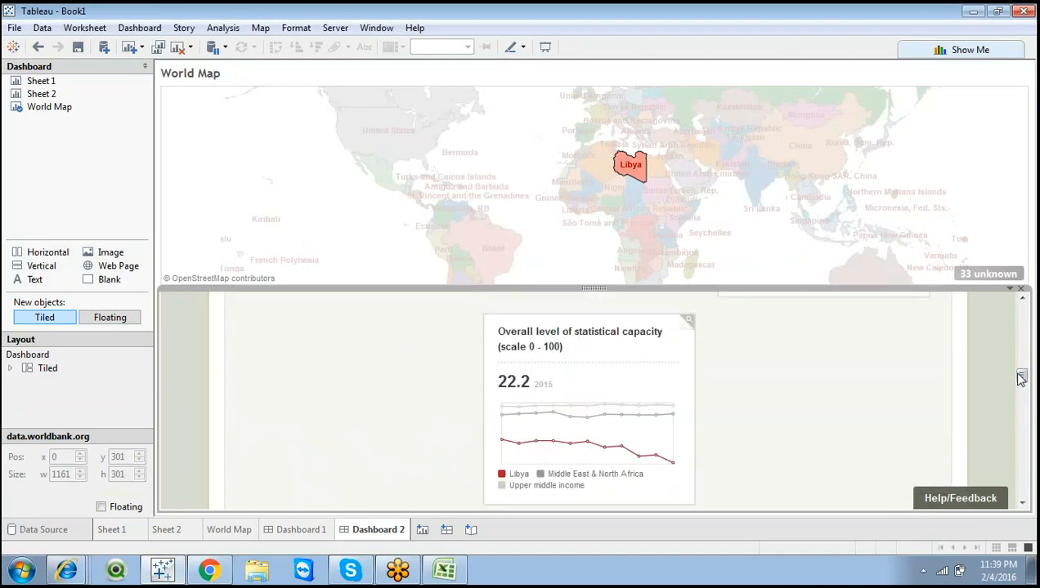
mouse_move(635, 464)
mouse_move(594, 448)
left_click_drag(1021, 381, 1025, 347)
scroll(1027, 350, "down", 1)
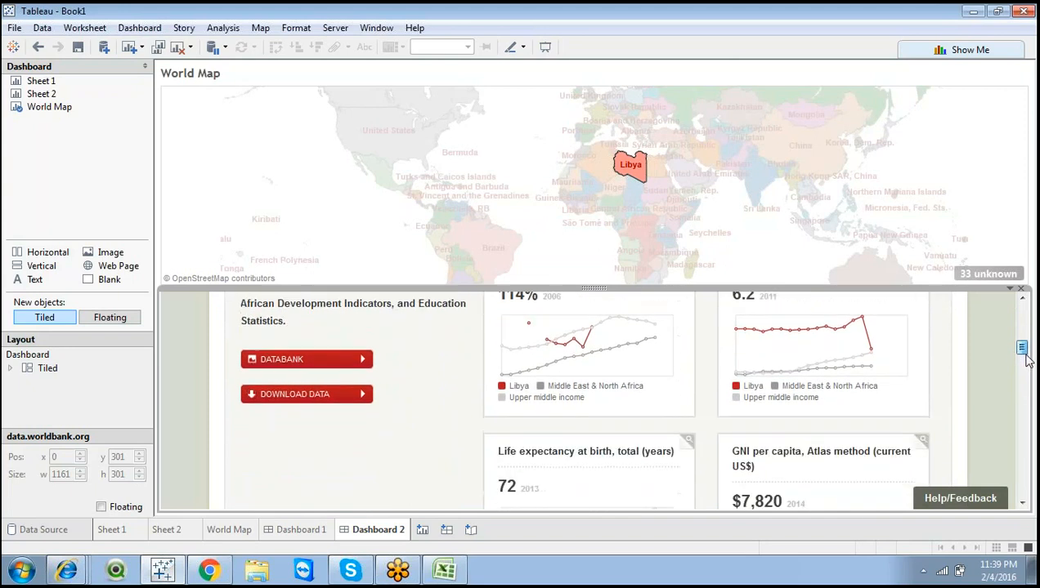
Run the GDP value action for India on the world map and go back to the start of the embedded page
left_click(760, 209)
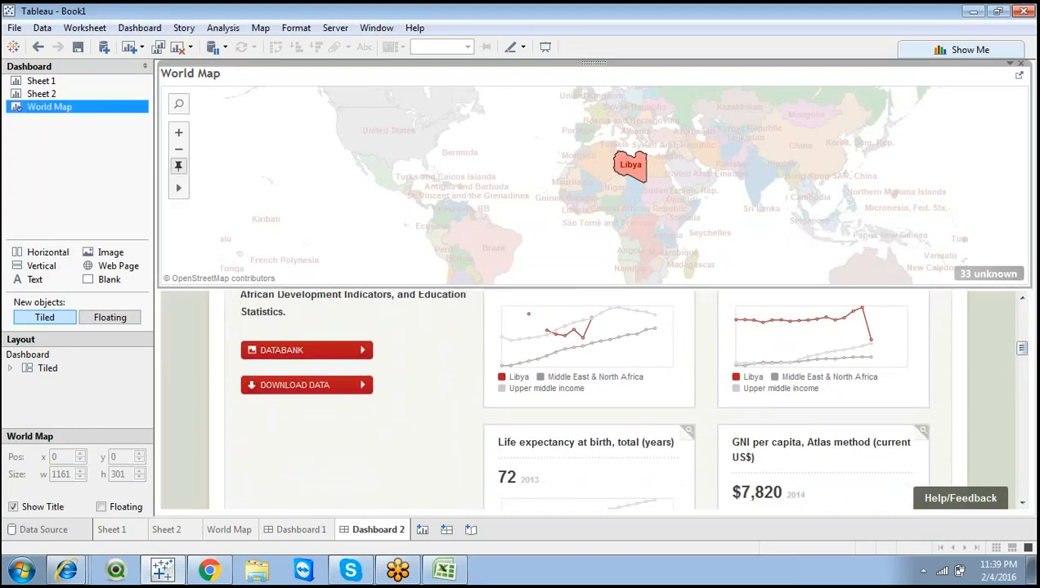
left_click(754, 192)
left_click(797, 220)
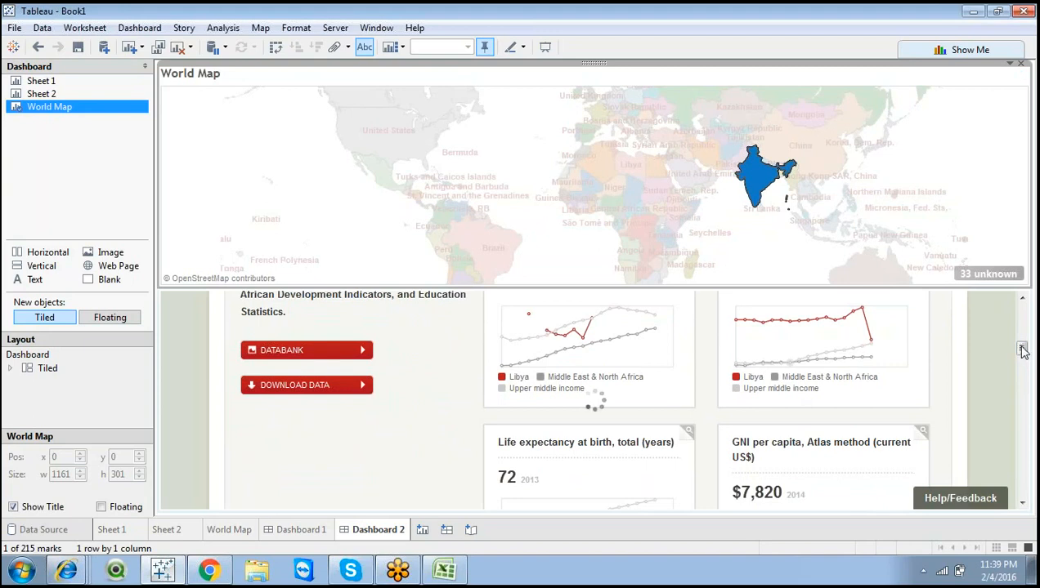
left_click_drag(1022, 350, 1022, 309)
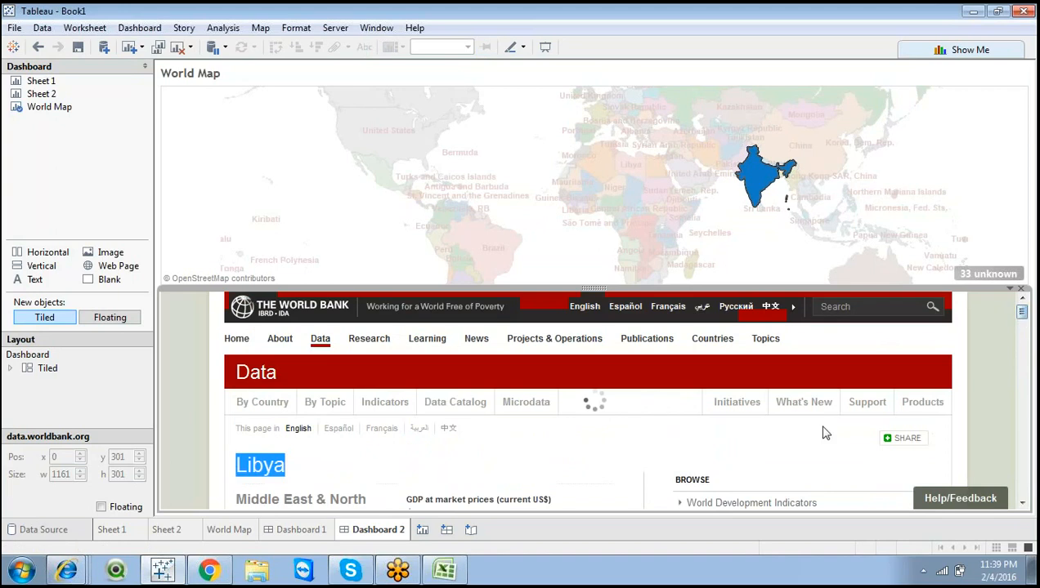
Check the country name at the end of the World Bank URL requested in the web page object
left_click(606, 445)
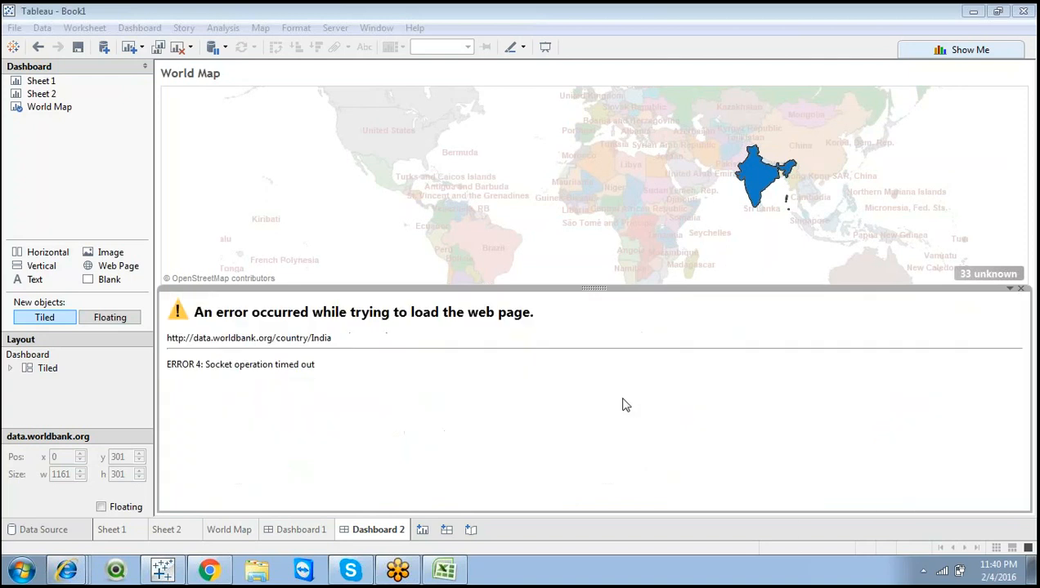
left_click(572, 260)
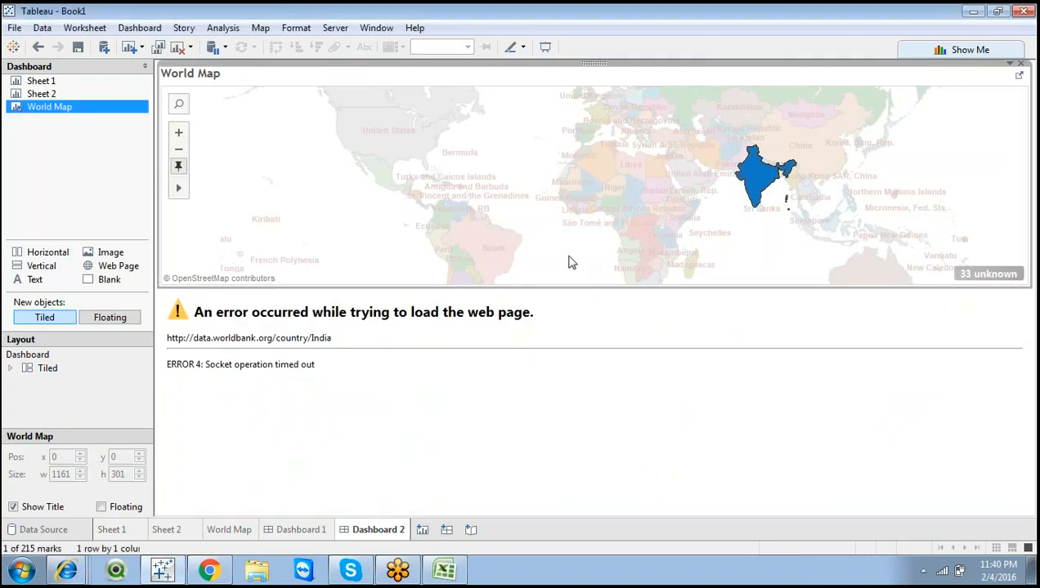
left_click(337, 341)
double_click(334, 335)
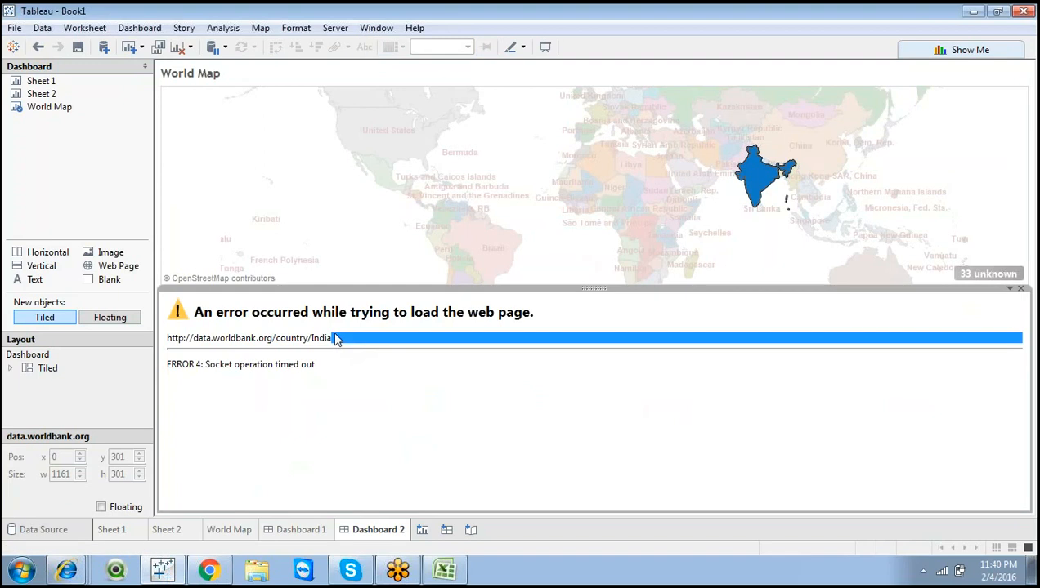
left_click(602, 318)
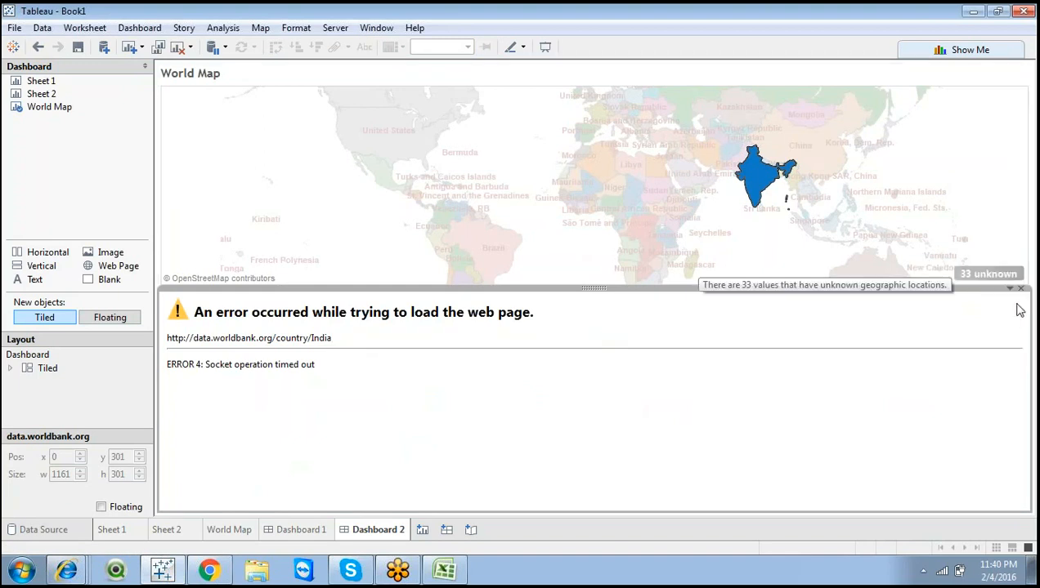
Clear the India selection and run the GDP value action for Brazil on the world map
left_click(572, 248)
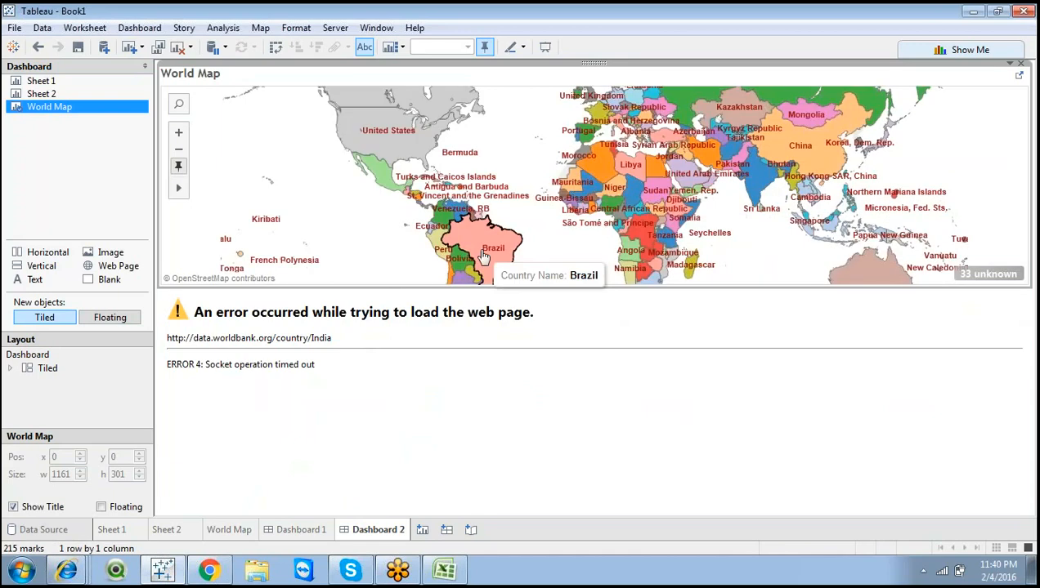
left_click(476, 238)
left_click(596, 278)
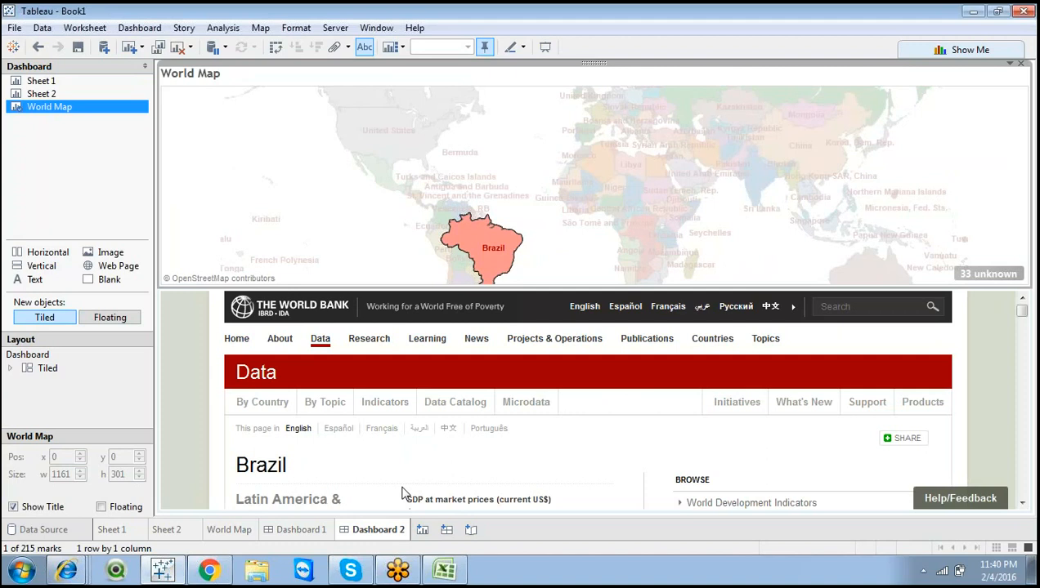
Compare the Brazil pages embedded in Dashboard 1 and Dashboard 2, finishing on Dashboard 1
left_click(296, 532)
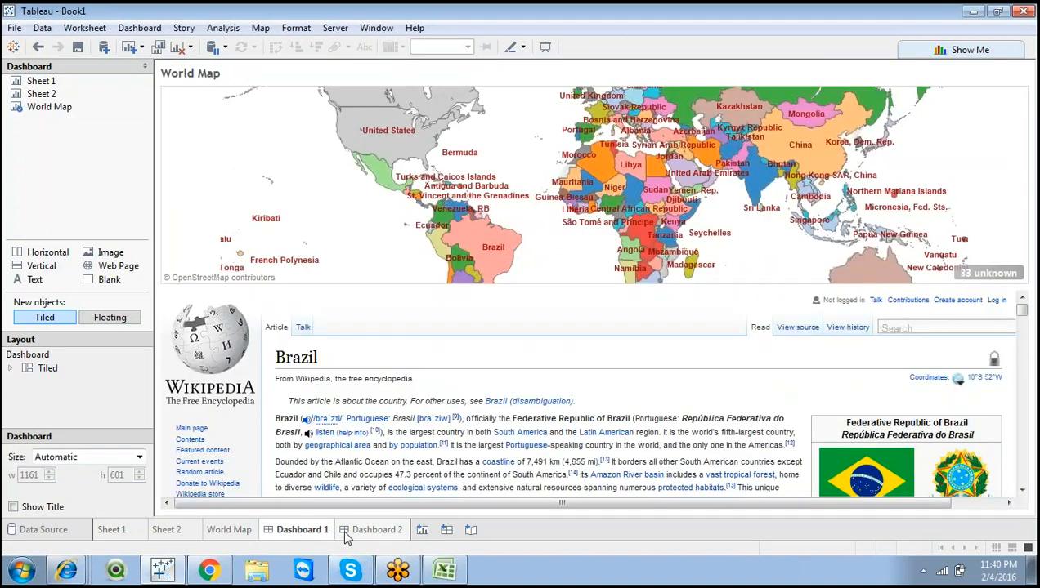
left_click(360, 531)
left_click(306, 532)
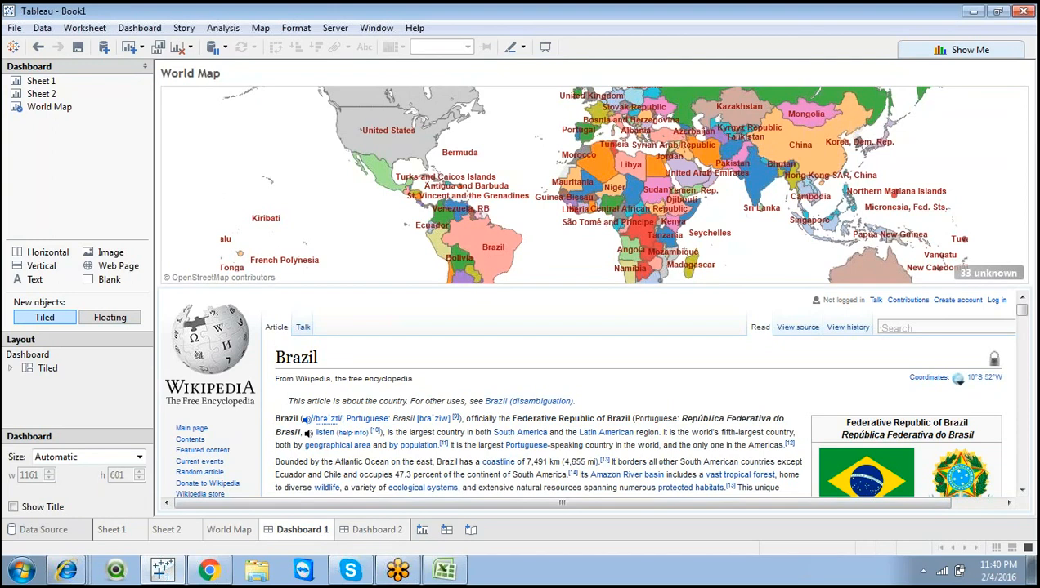
Check the country name ending the Wikipedia URL of Dashboard 1's web page object and the values that can be inserted into the URL
mouse_move(501, 254)
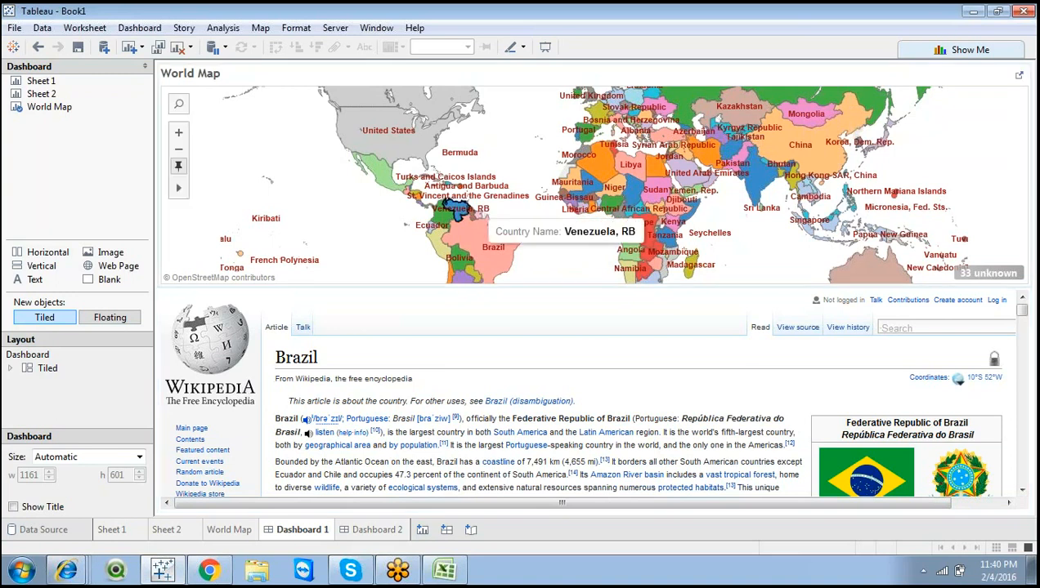
left_click(968, 322)
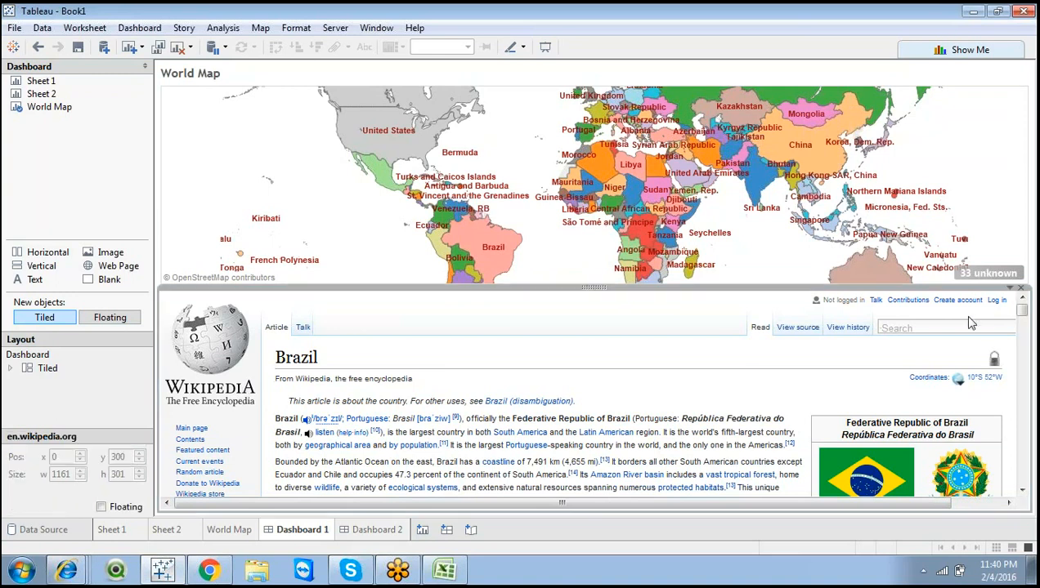
left_click(1013, 291)
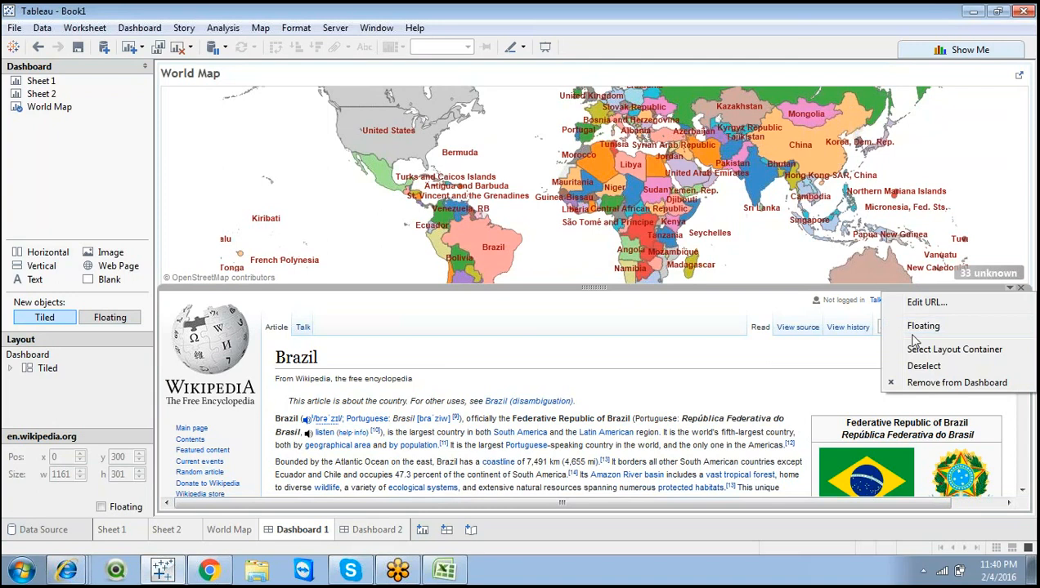
left_click(924, 301)
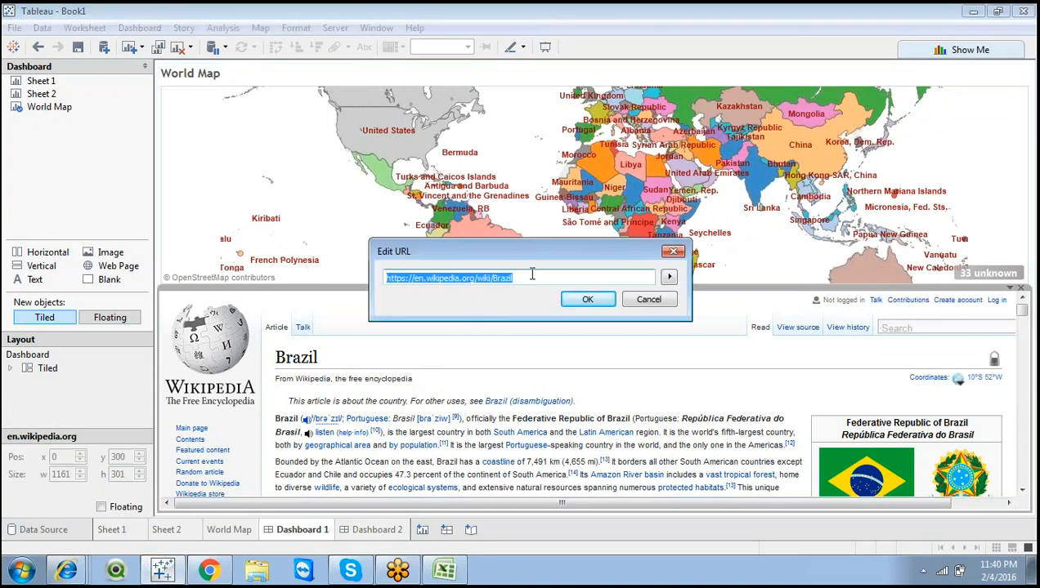
left_click(531, 278)
left_click_drag(518, 278, 496, 280)
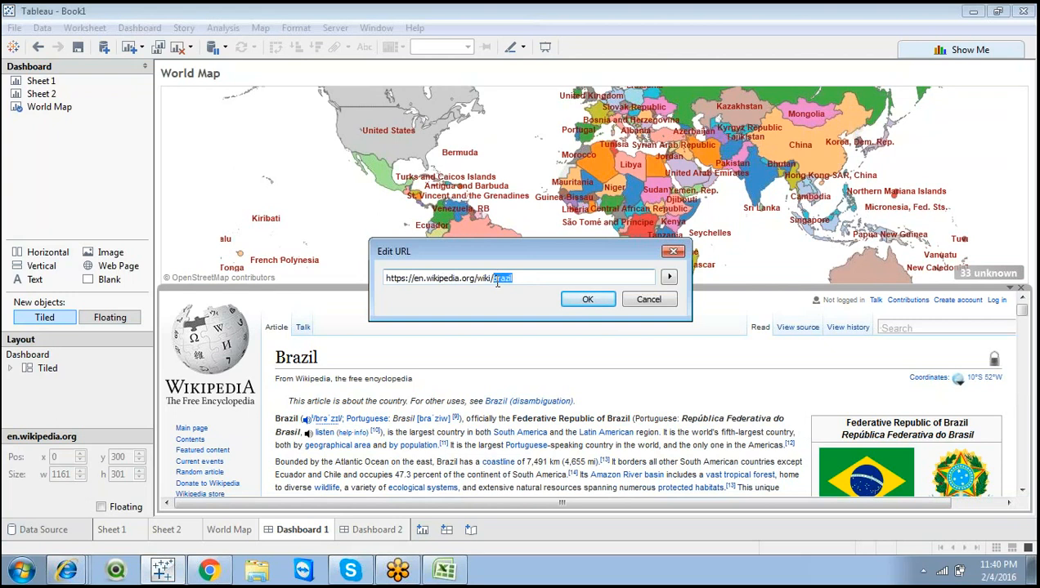
key("Right")
left_click(668, 277)
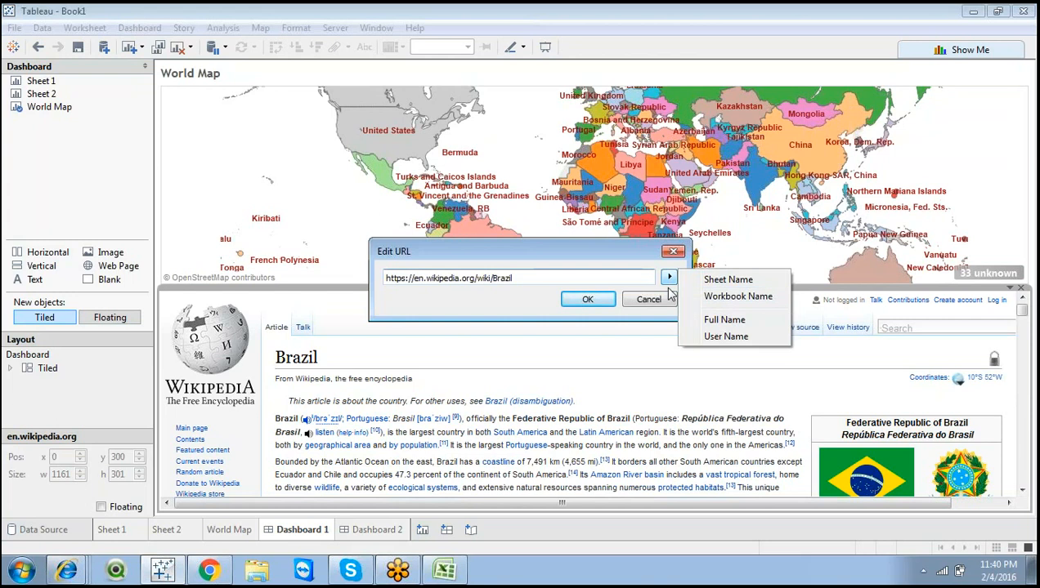
left_click(621, 281)
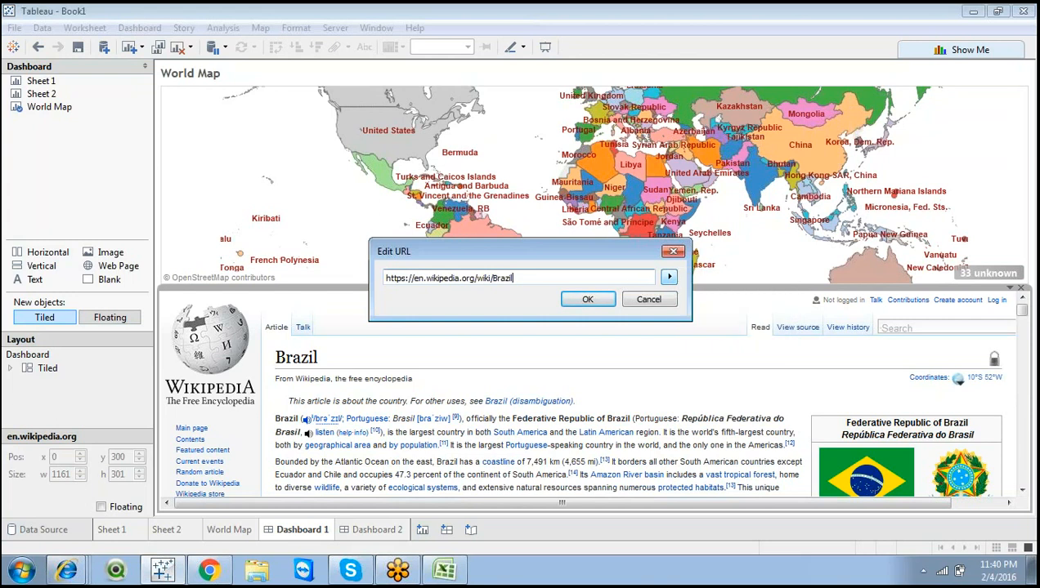
left_click(648, 301)
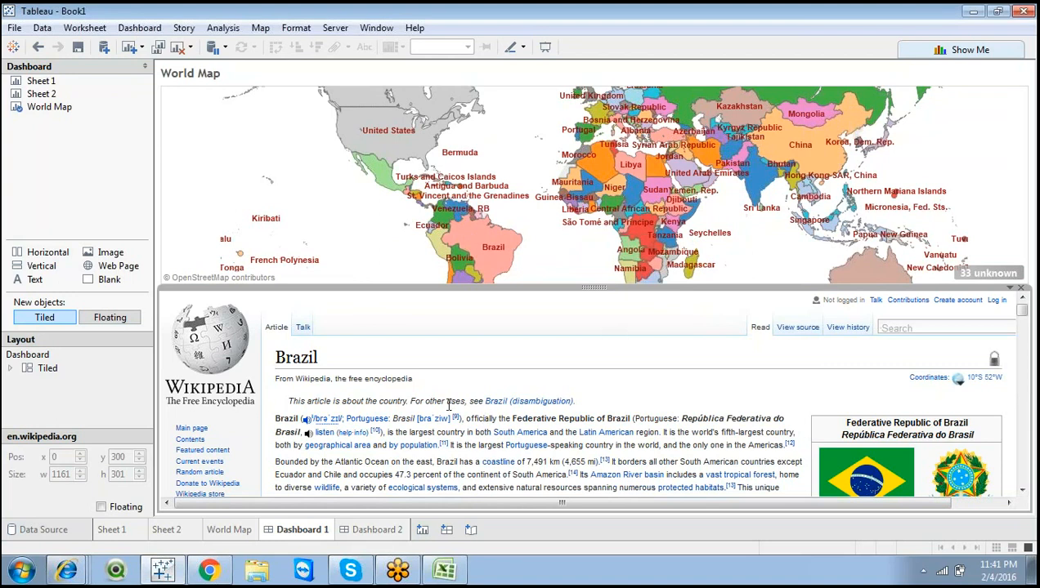
Look at the two dashboards' embedded pages in turn, finishing on Dashboard 2
left_click(376, 529)
left_click(327, 531)
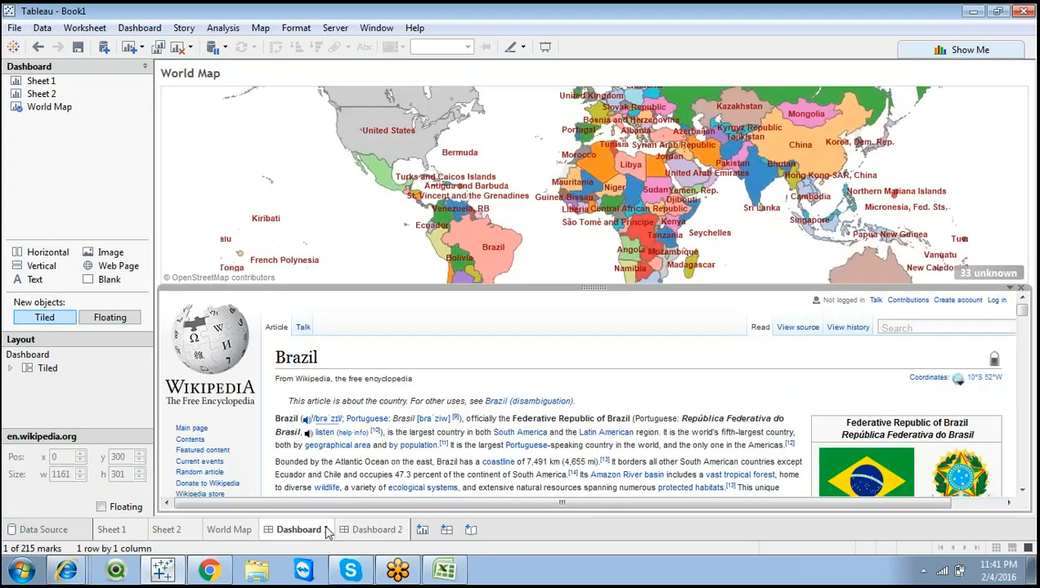
left_click(376, 530)
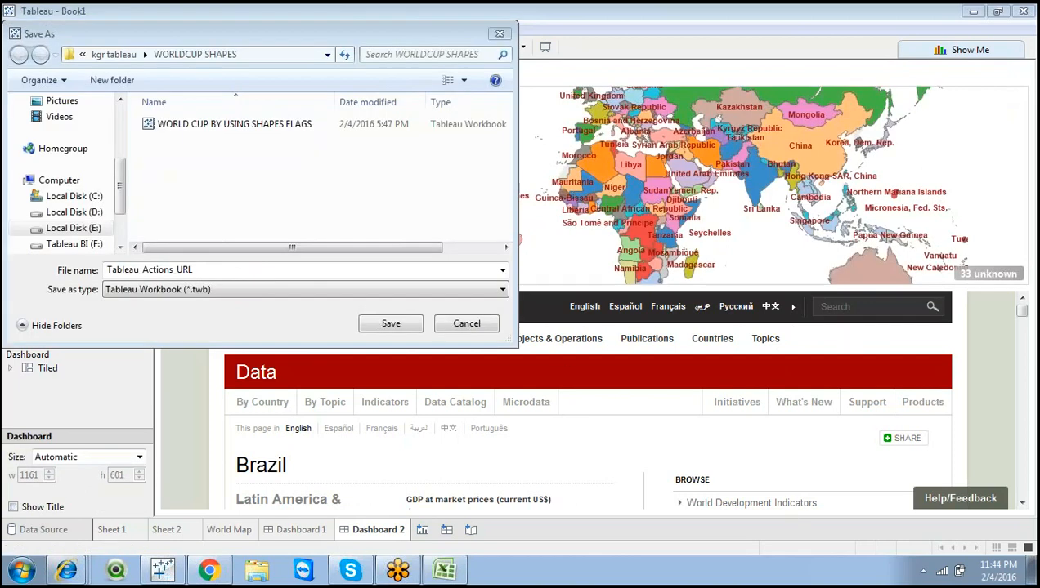
Save the workbook to the Desktop as Tableau_Actions_URL in the Tableau Packaged Workbook (*.twbx) format
left_click(214, 271)
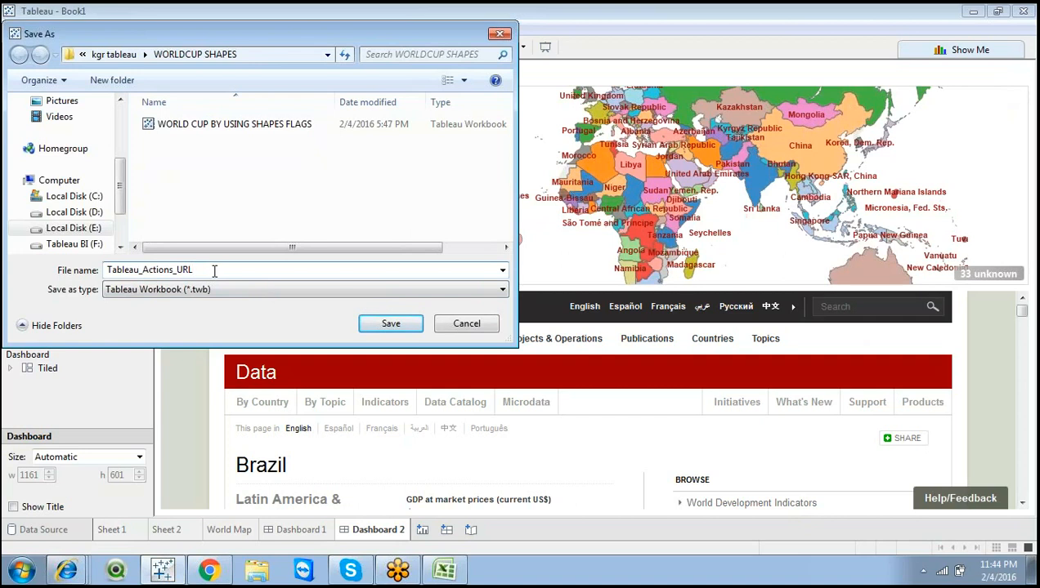
left_click(232, 290)
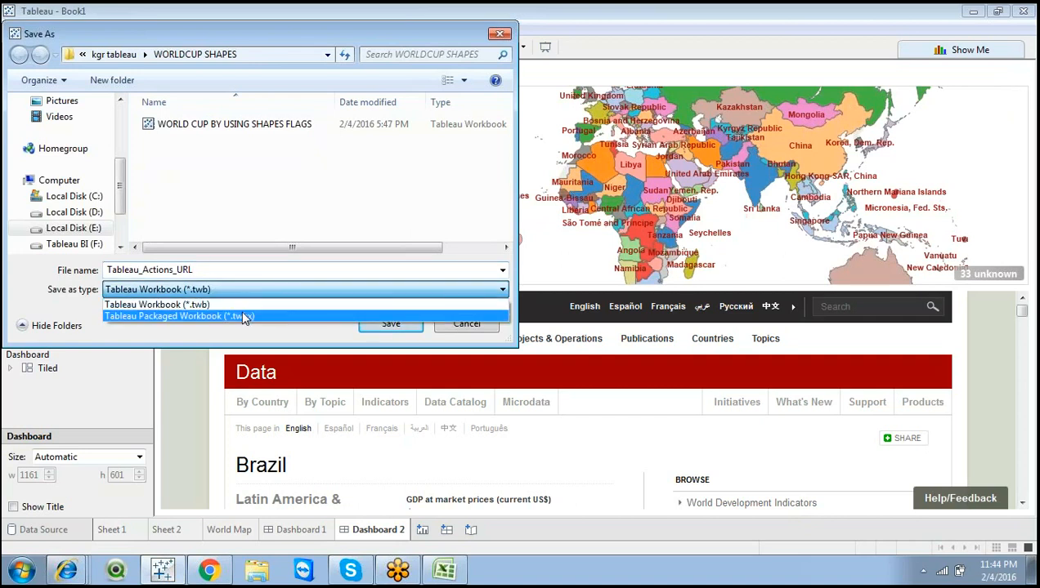
left_click(244, 318)
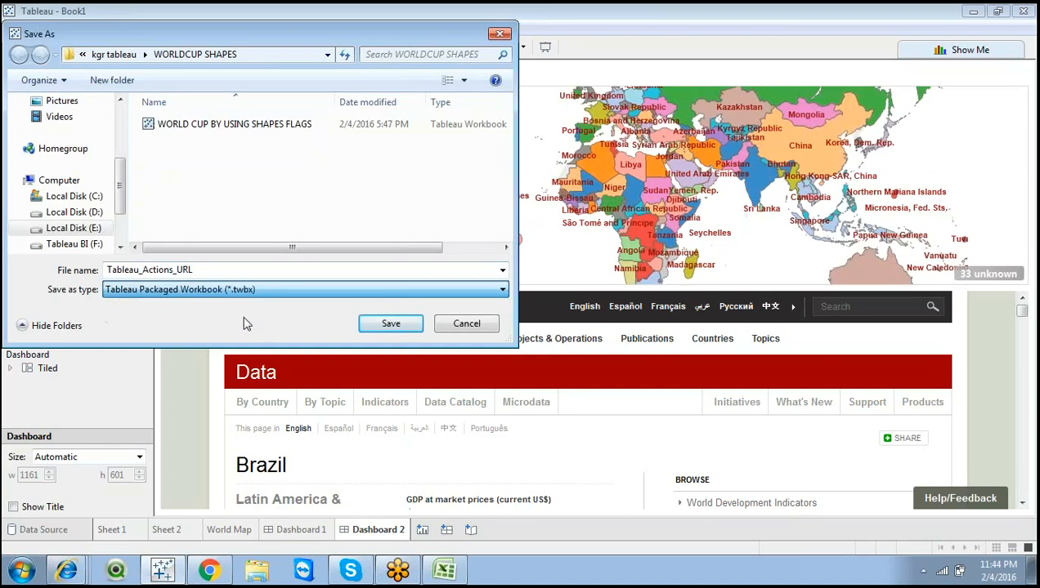
left_click_drag(120, 189, 120, 122)
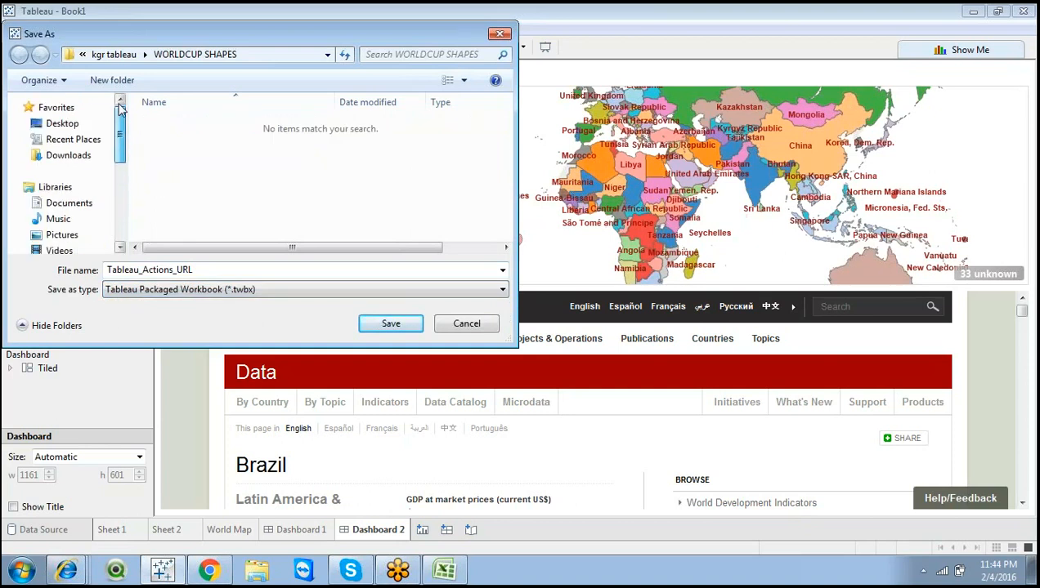
left_click(91, 124)
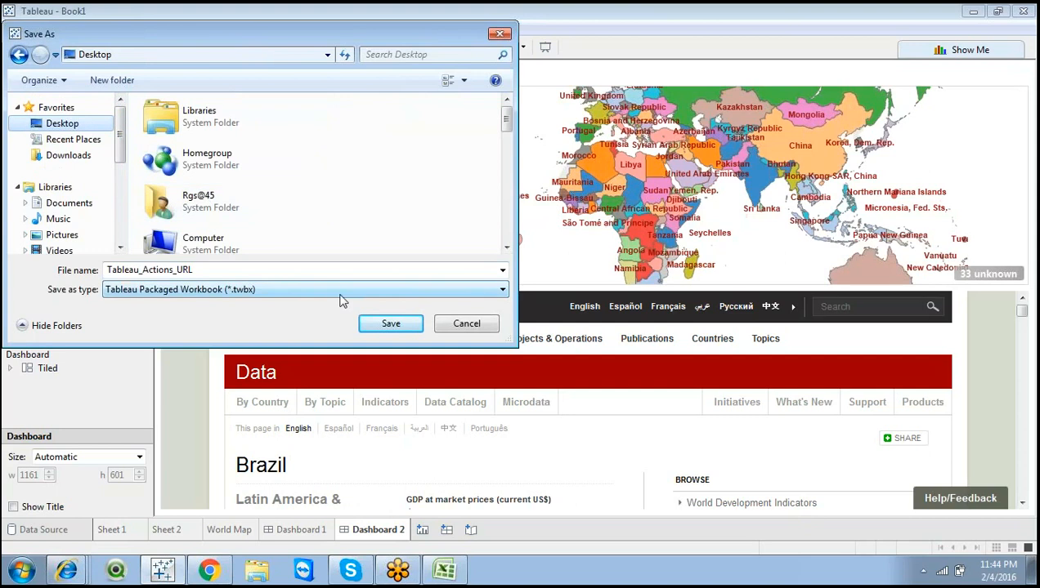
left_click(392, 327)
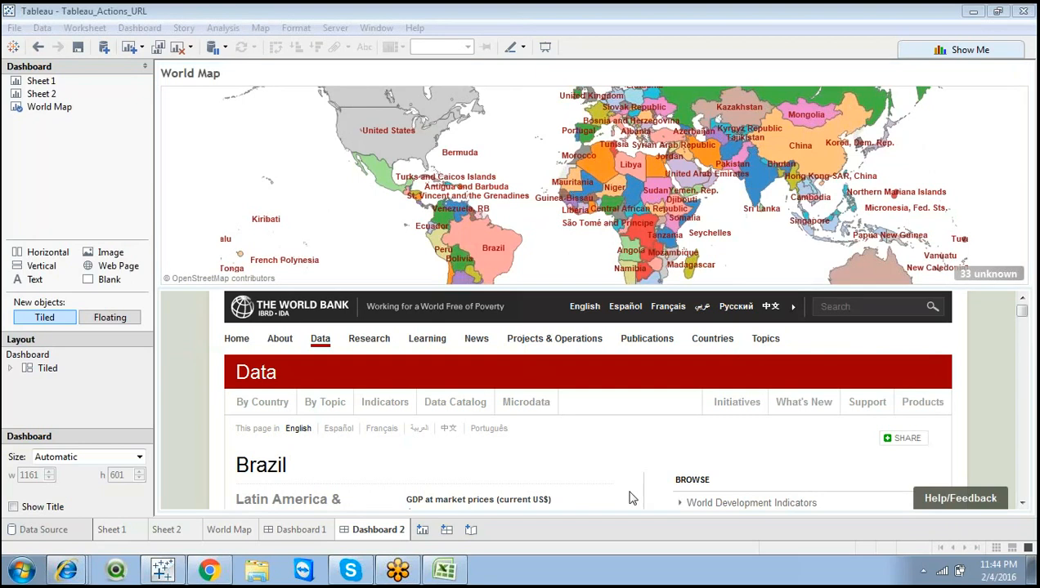
Review the World Map sheet and both dashboards in the saved workbook, finishing on Dashboard 1
left_click(558, 259)
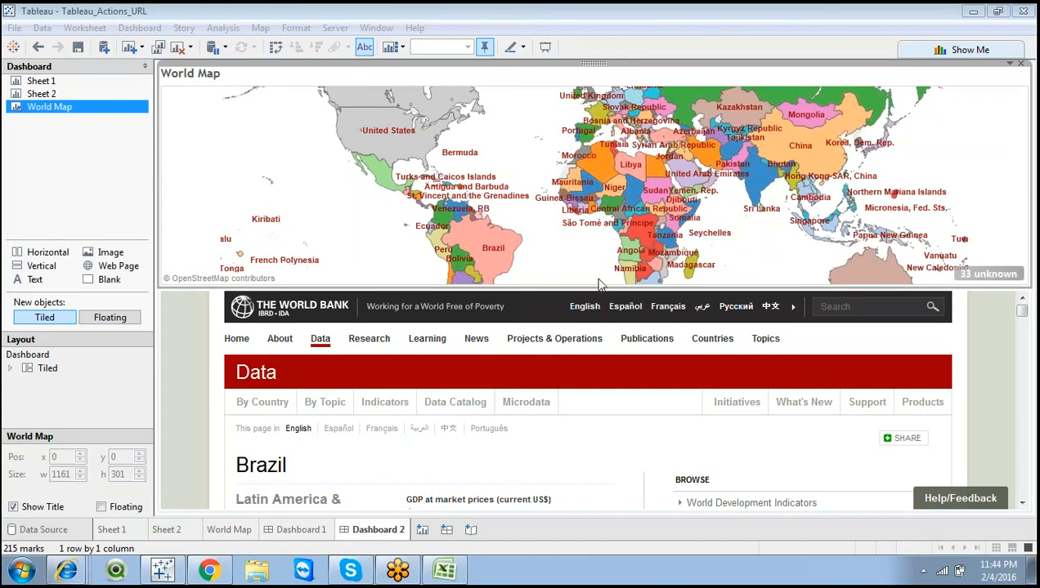
left_click(302, 531)
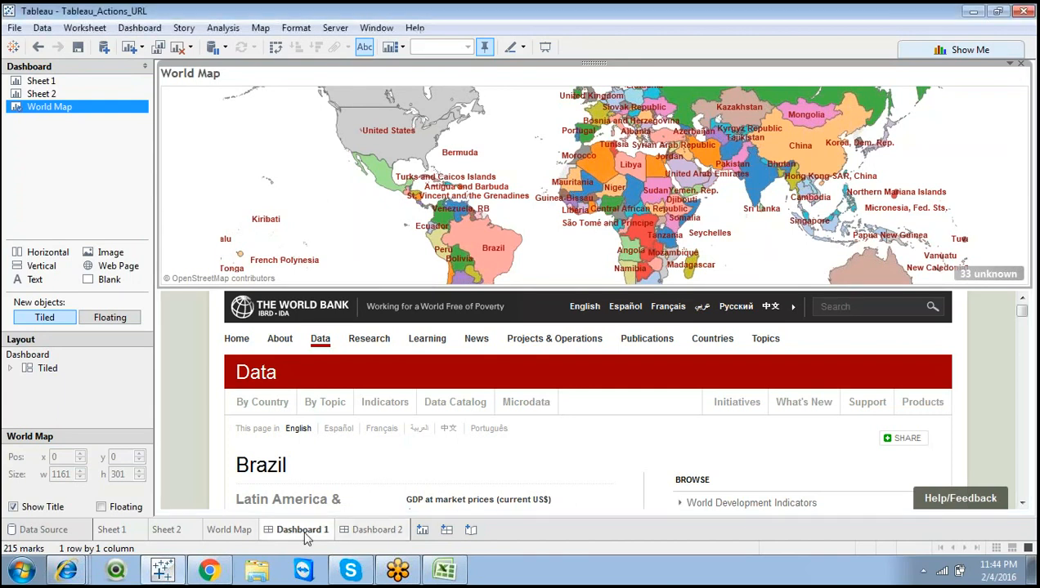
left_click(233, 530)
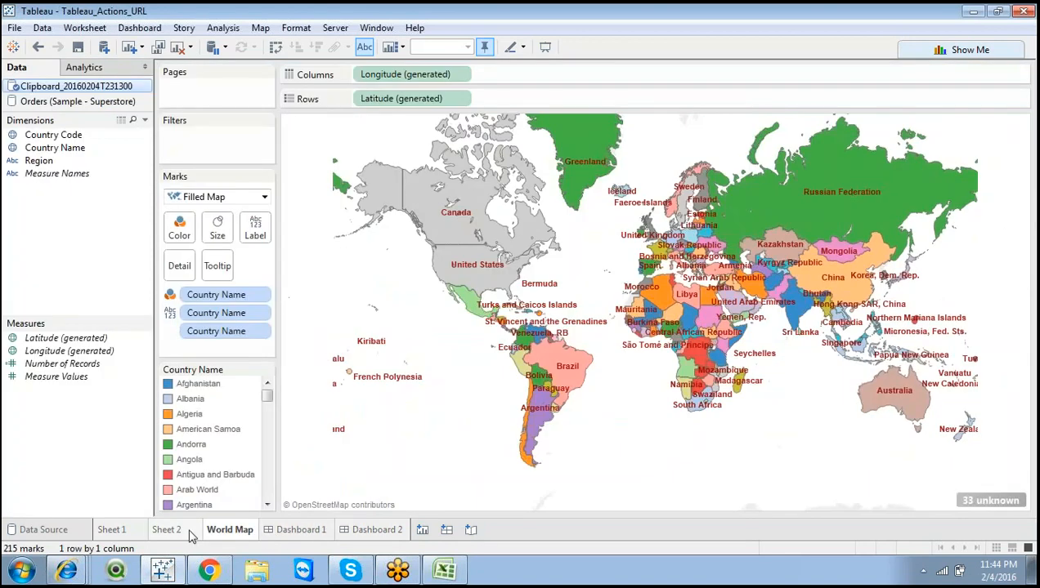
mouse_move(184, 536)
left_click(734, 584)
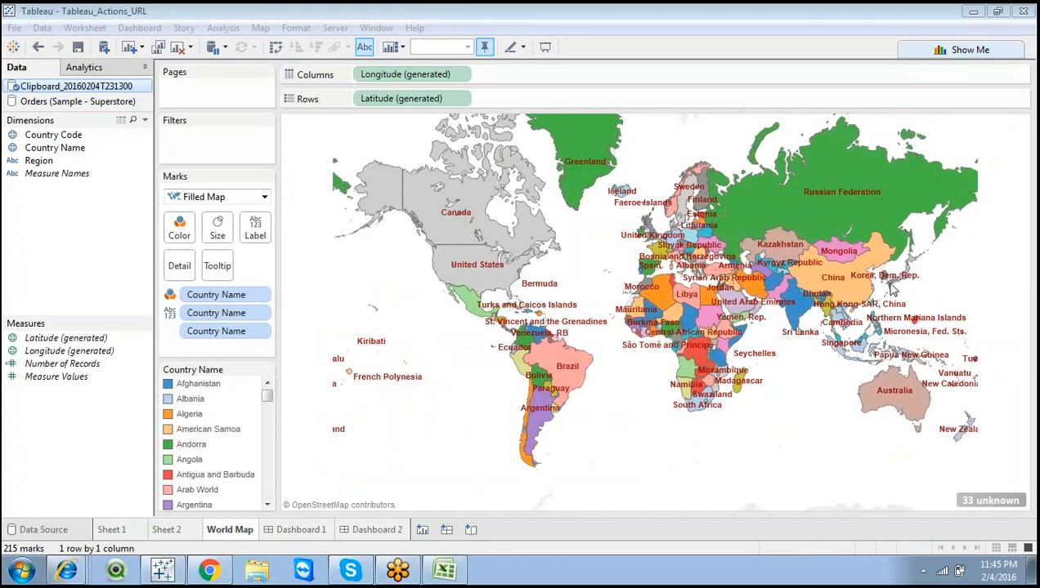
left_click(288, 537)
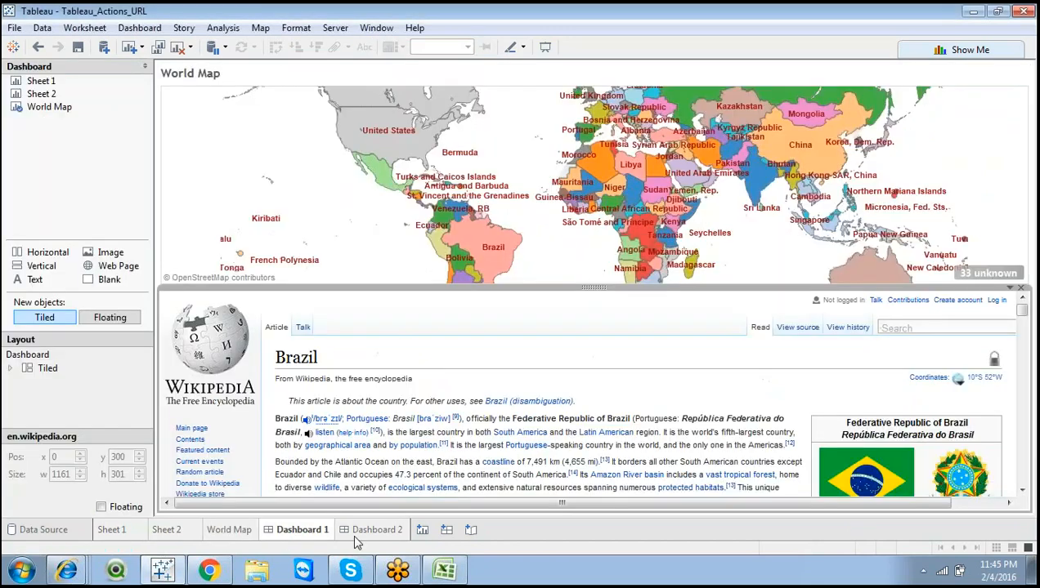
left_click(361, 536)
left_click(304, 535)
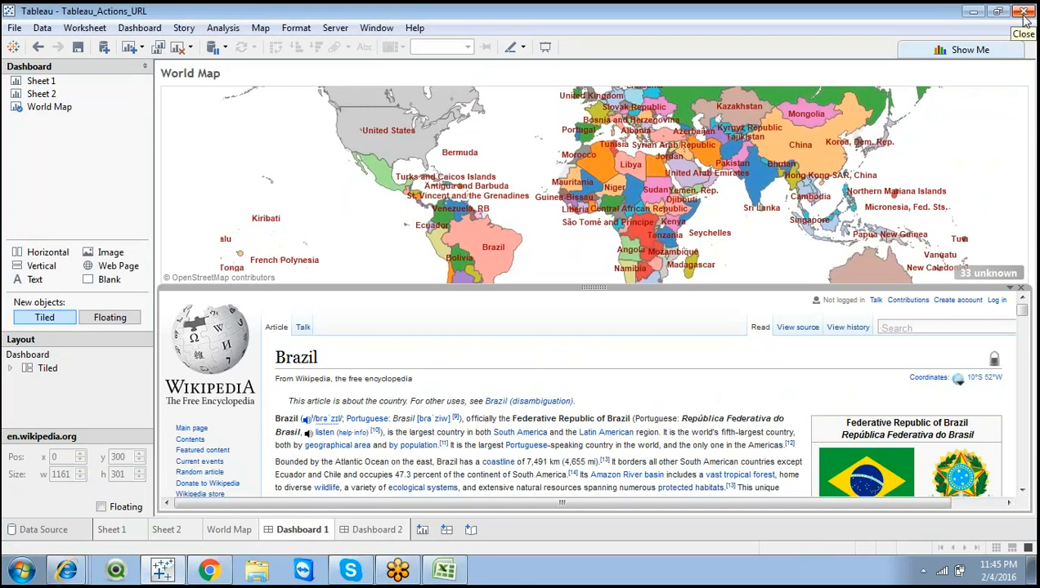
On a new worksheet using Orders (Sample - Superstore), build a bar chart with Sub-Category in rows and summed Sales in columns
left_click(421, 529)
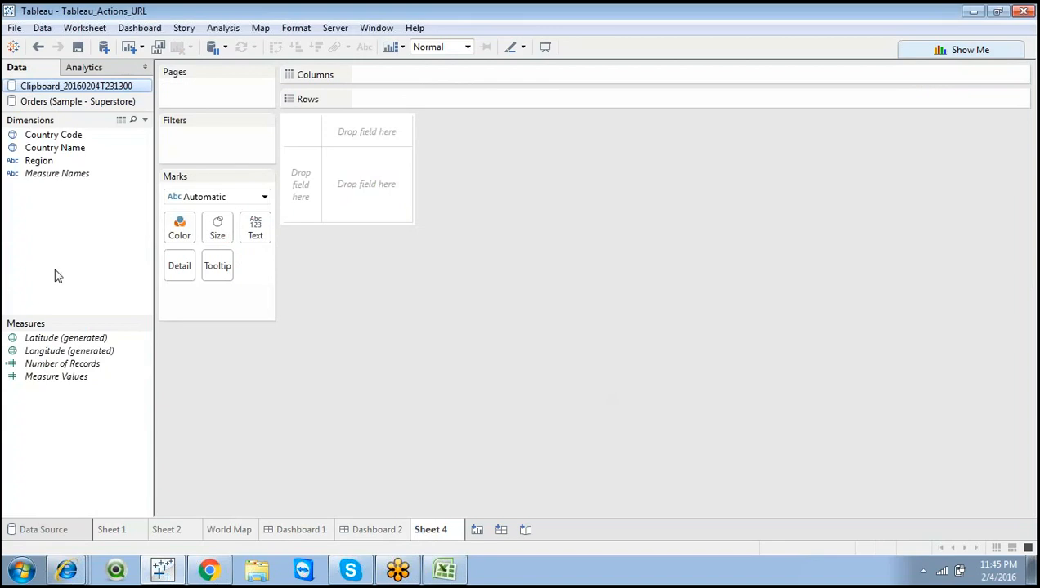
left_click(54, 104)
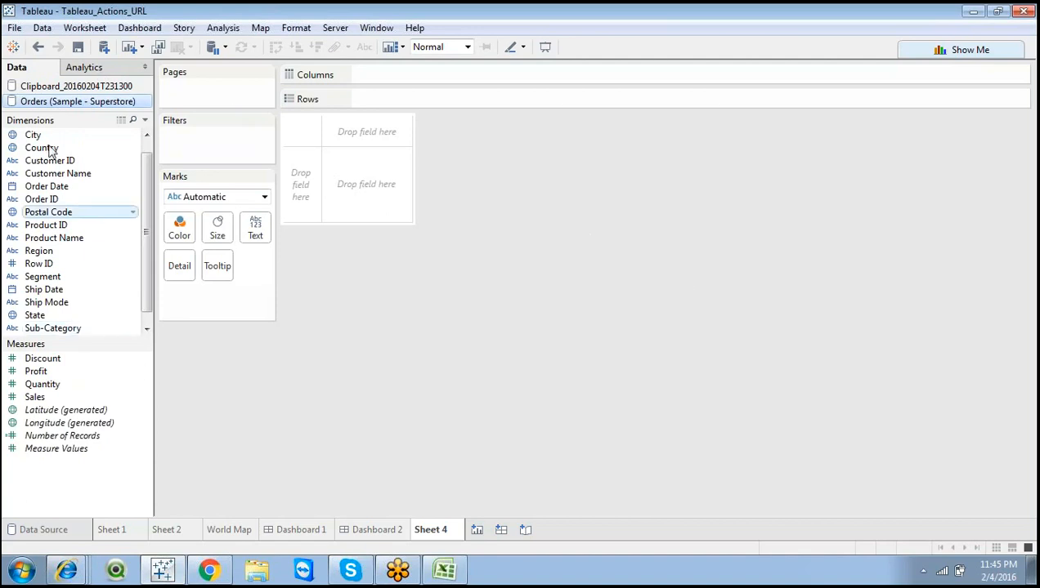
mouse_move(70, 331)
left_mouse_down()
mouse_move(95, 300)
mouse_move(352, 109)
mouse_move(404, 100)
mouse_move(51, 413)
left_mouse_up()
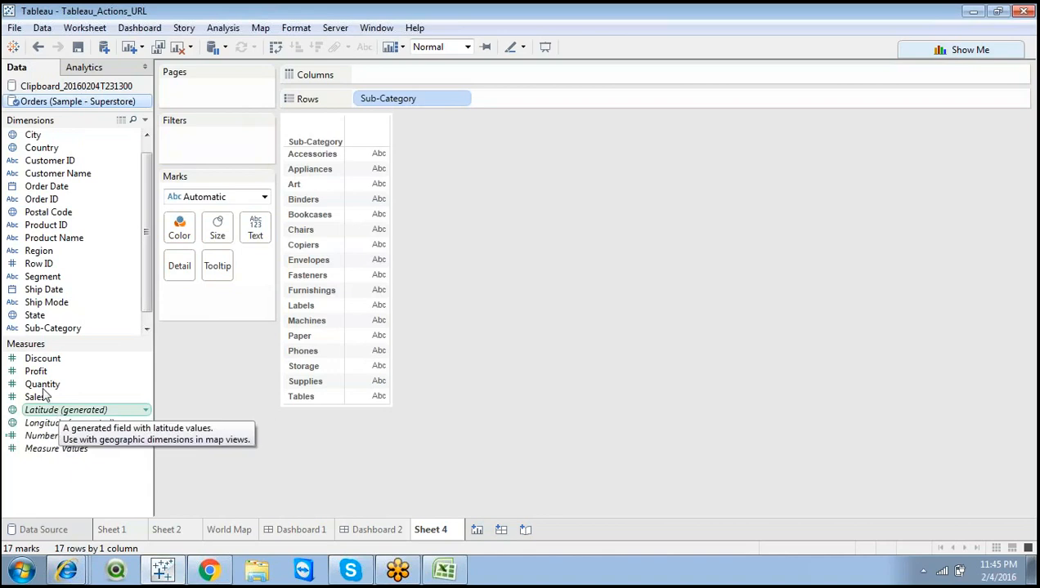
double_click(36, 398)
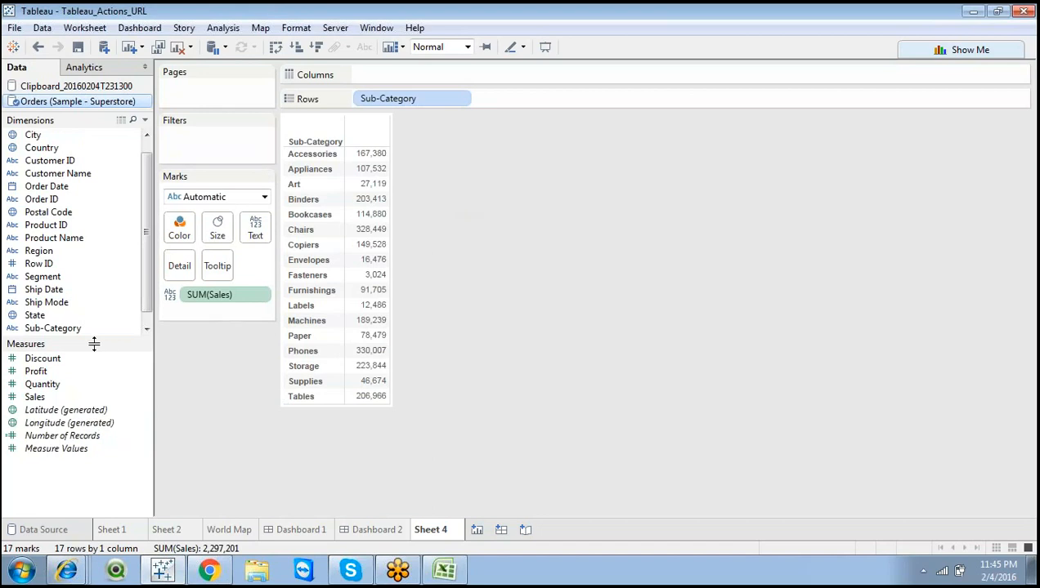
left_click_drag(98, 340, 97, 366)
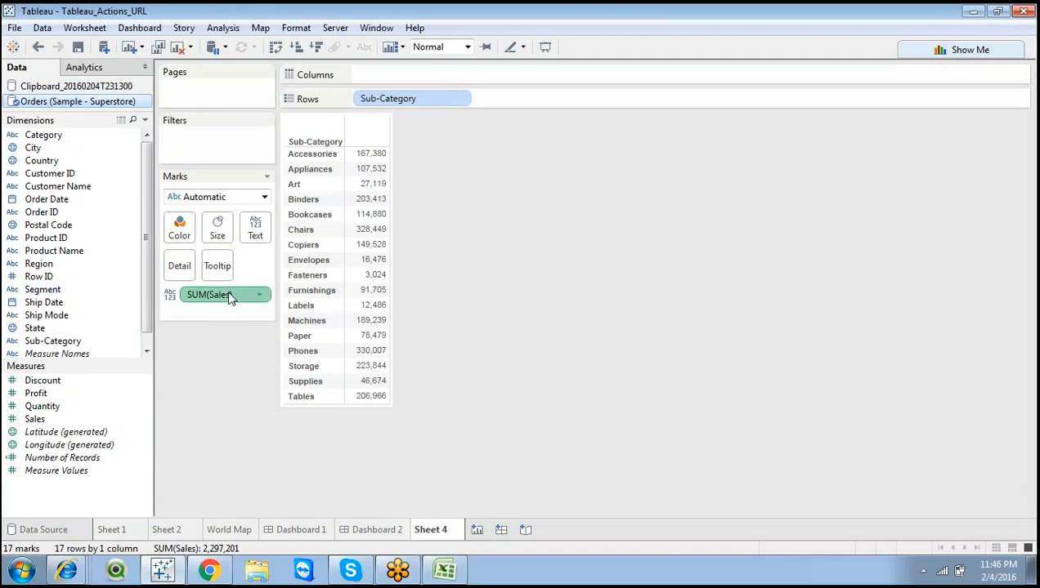
left_click_drag(232, 296, 423, 77)
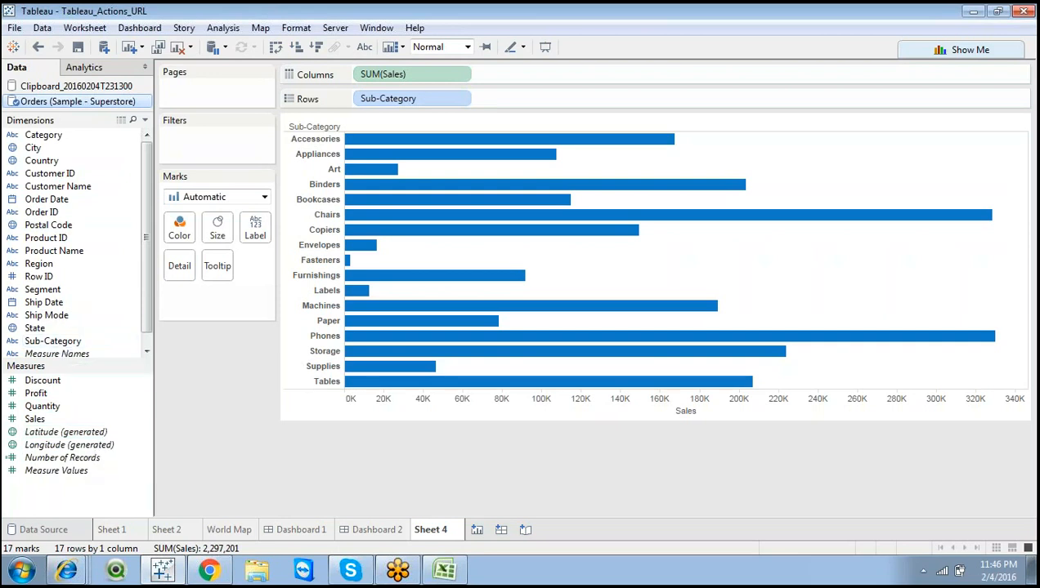
Color the sub-category bars by Category and sort them in descending order of sales
left_click(66, 418)
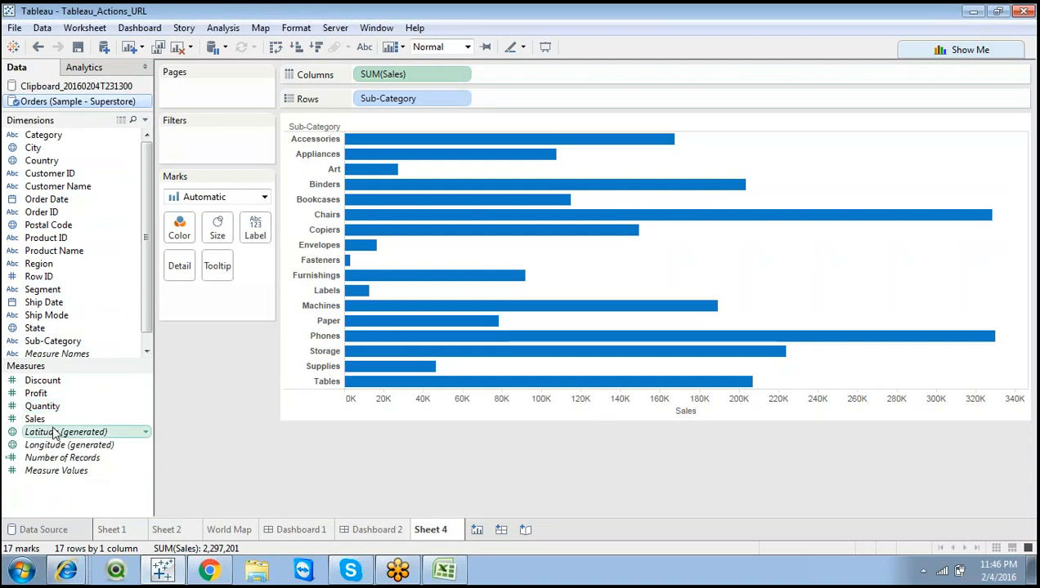
left_click_drag(70, 136, 179, 229)
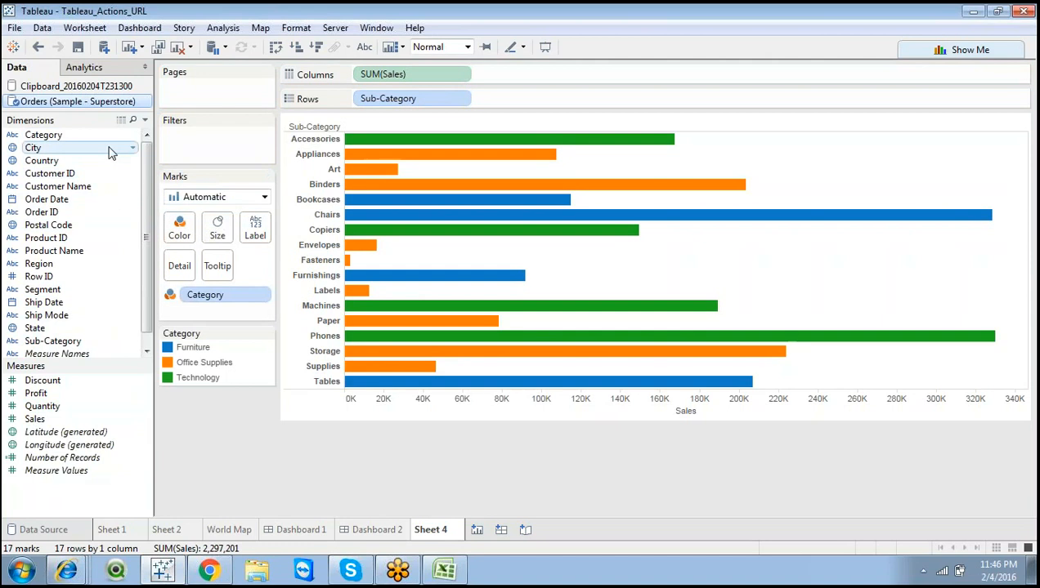
left_click(317, 48)
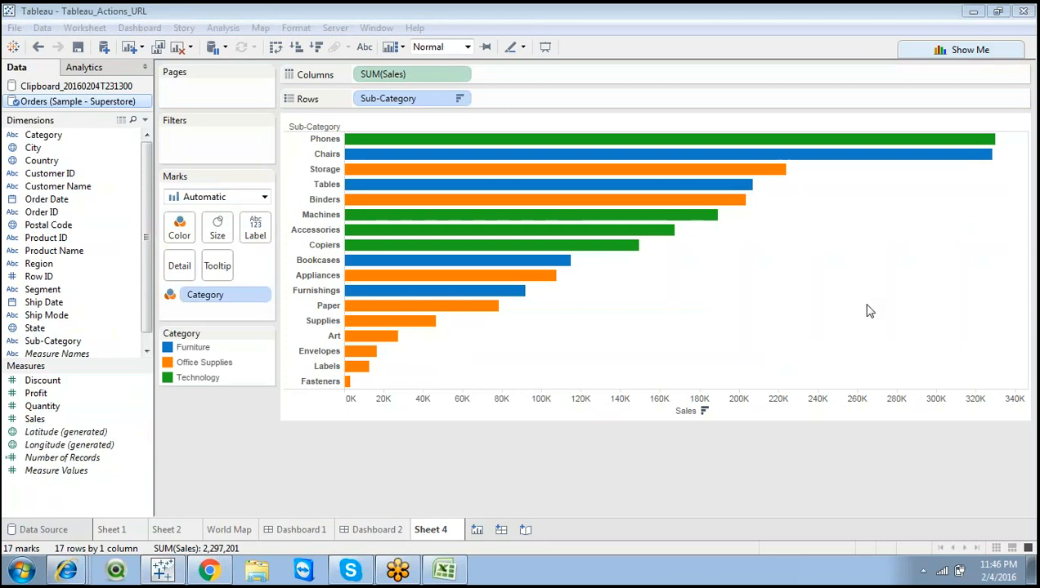
Check whether the SUM(Sales) field in columns is treated as discrete or continuous, keeping it Continuous
left_click(460, 75)
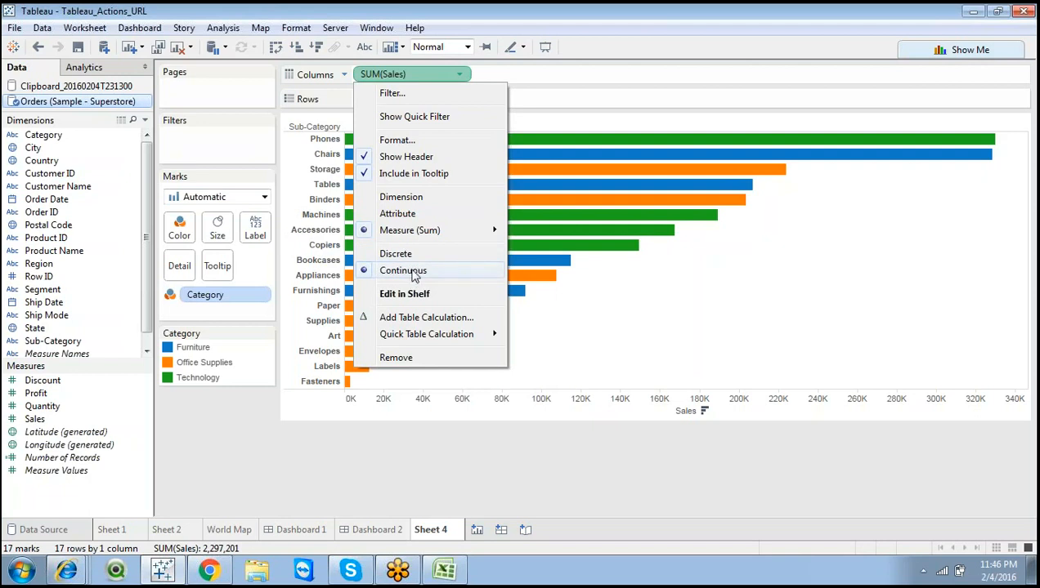
left_click(416, 272)
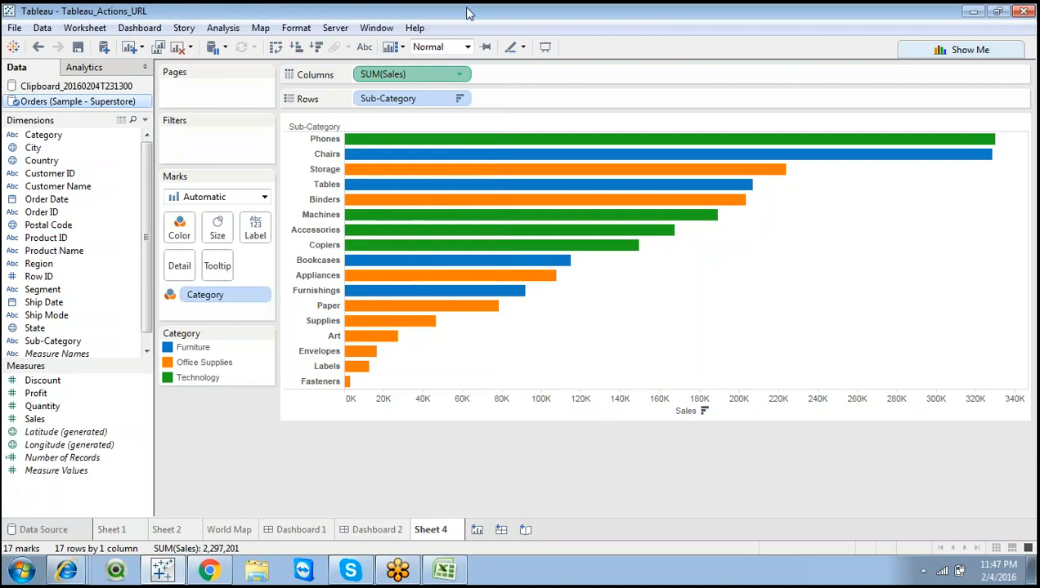
left_click(460, 76)
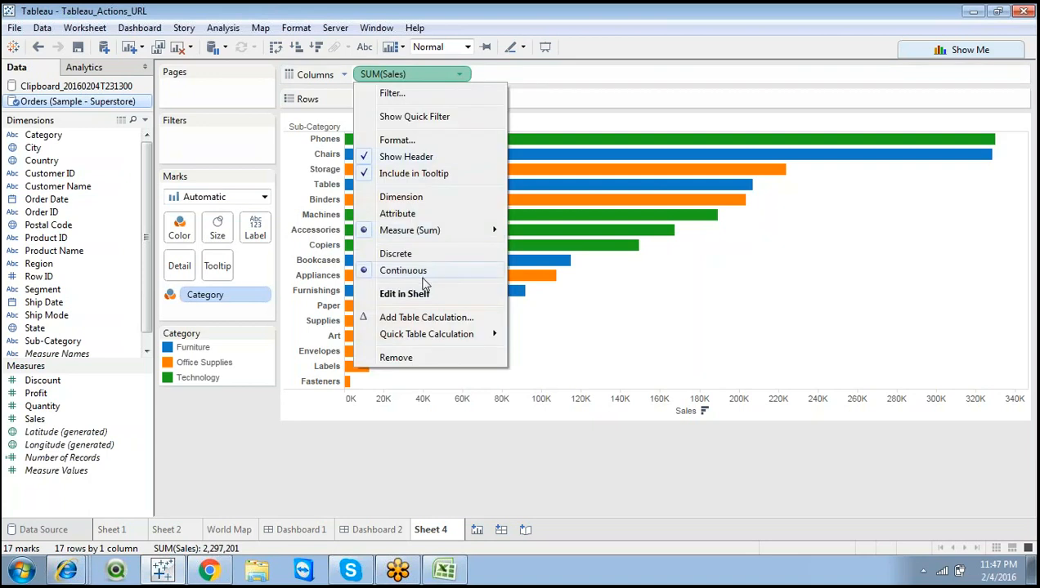
left_click(447, 420)
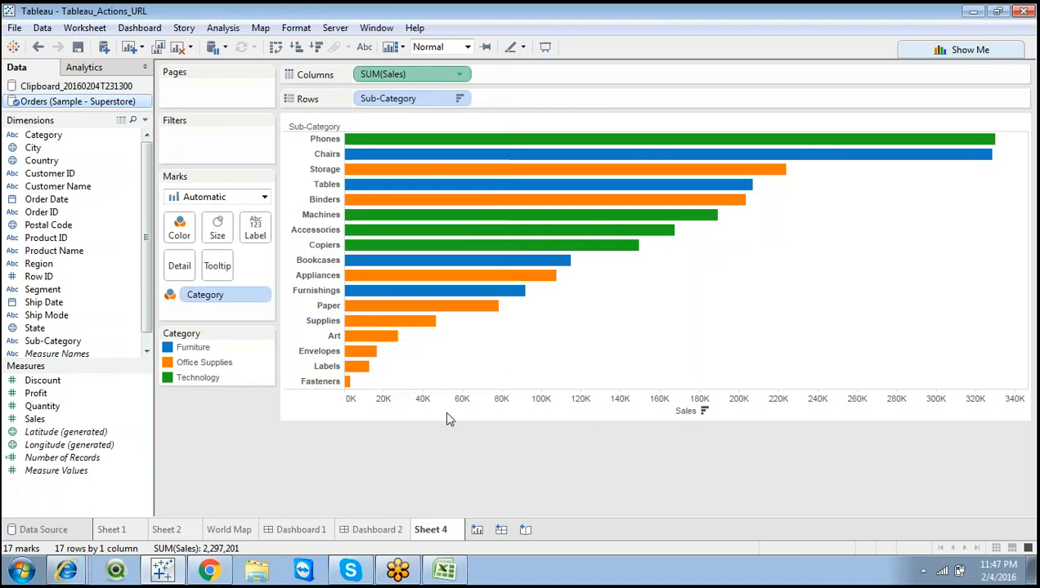
Try the sub-category sales view as a text table and switch it back to horizontal bars
left_click(447, 417)
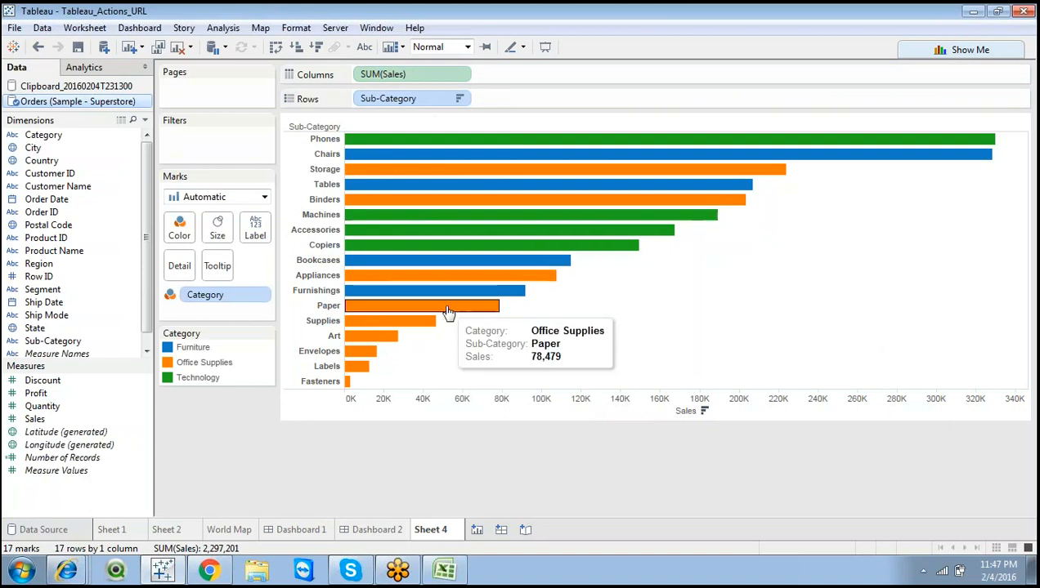
left_click(475, 401)
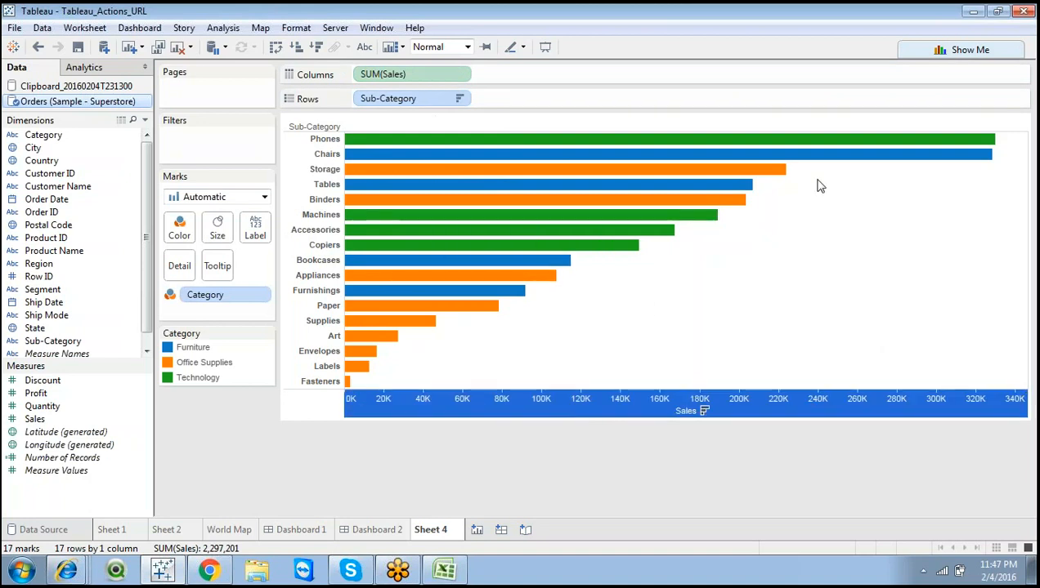
left_click(965, 49)
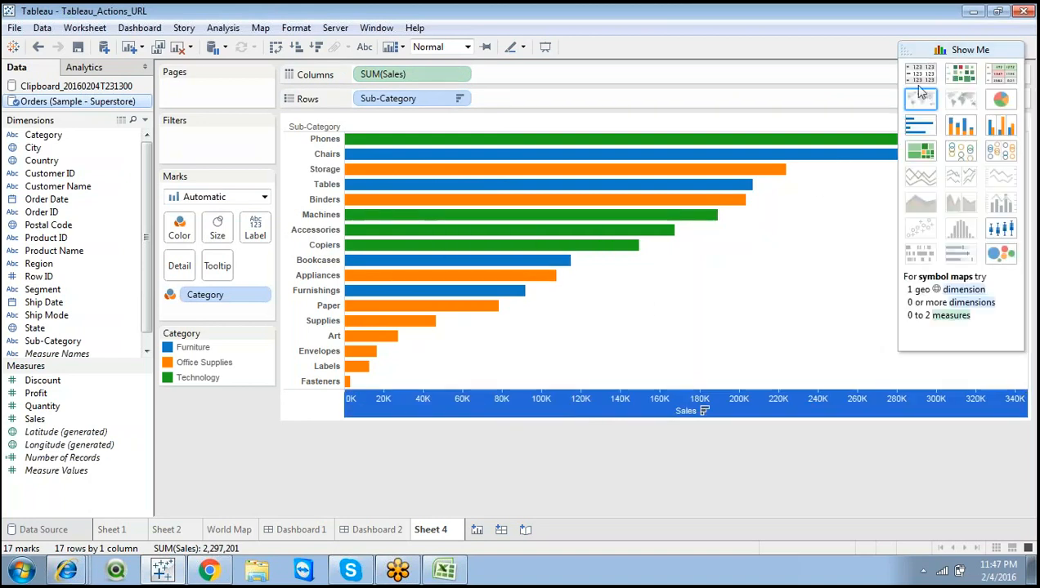
left_click(920, 80)
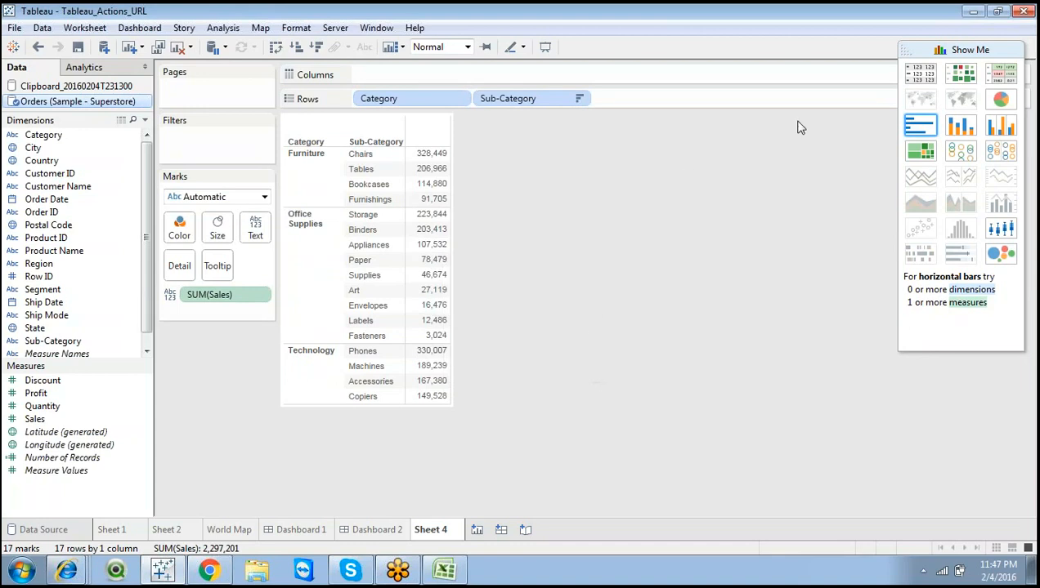
left_click(917, 129)
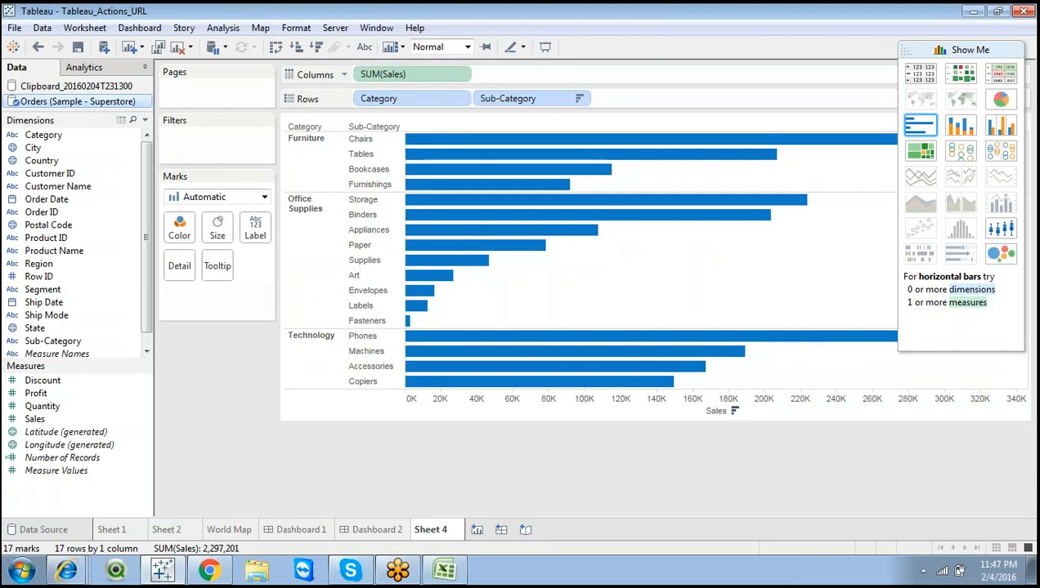
Inspect the Discrete and Continuous options of the SUM(Sales) field above the horizontal bars
left_click(460, 75)
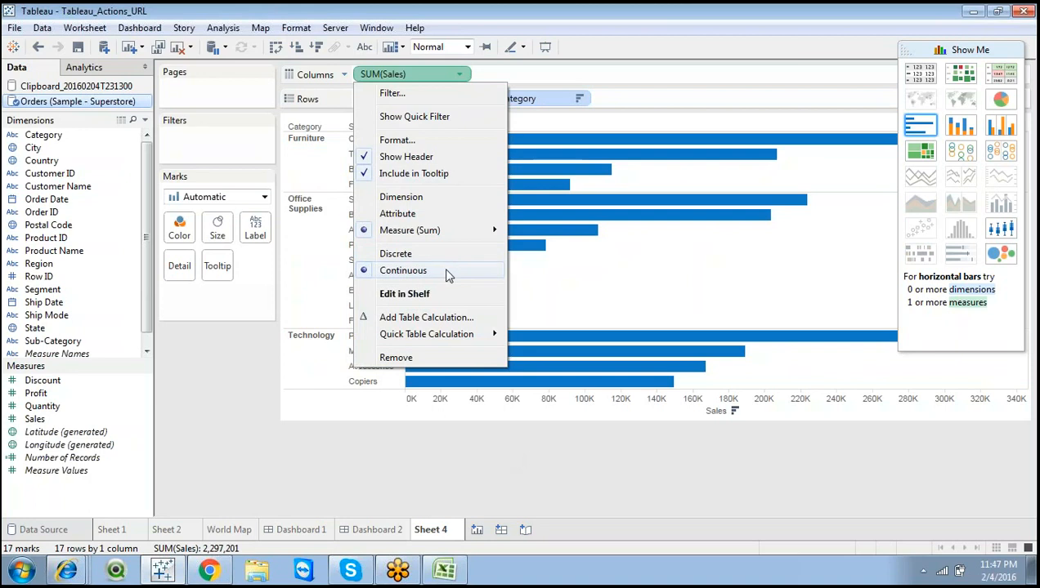
left_click(830, 531)
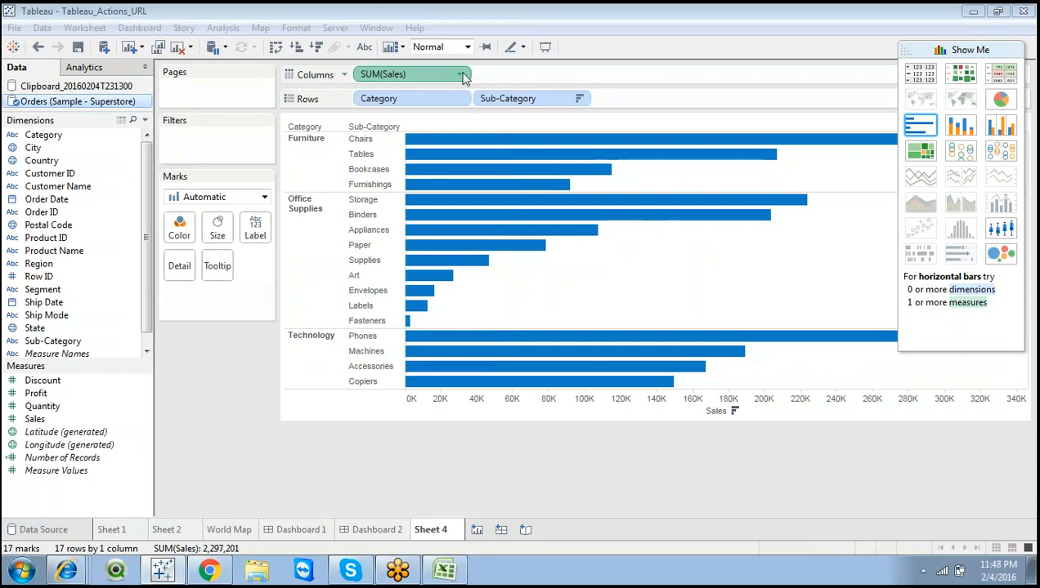
mouse_move(425, 154)
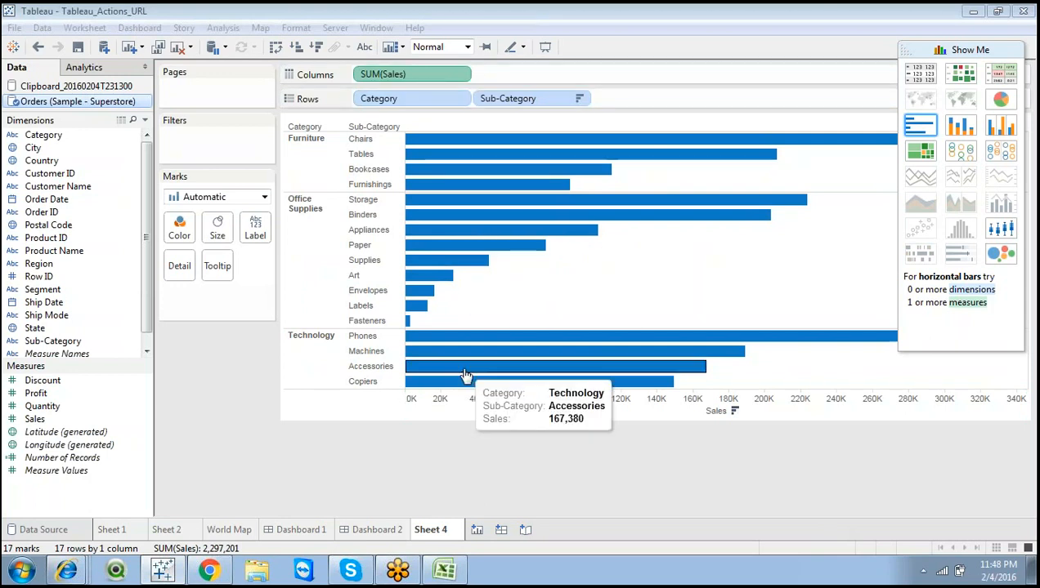
left_click(460, 74)
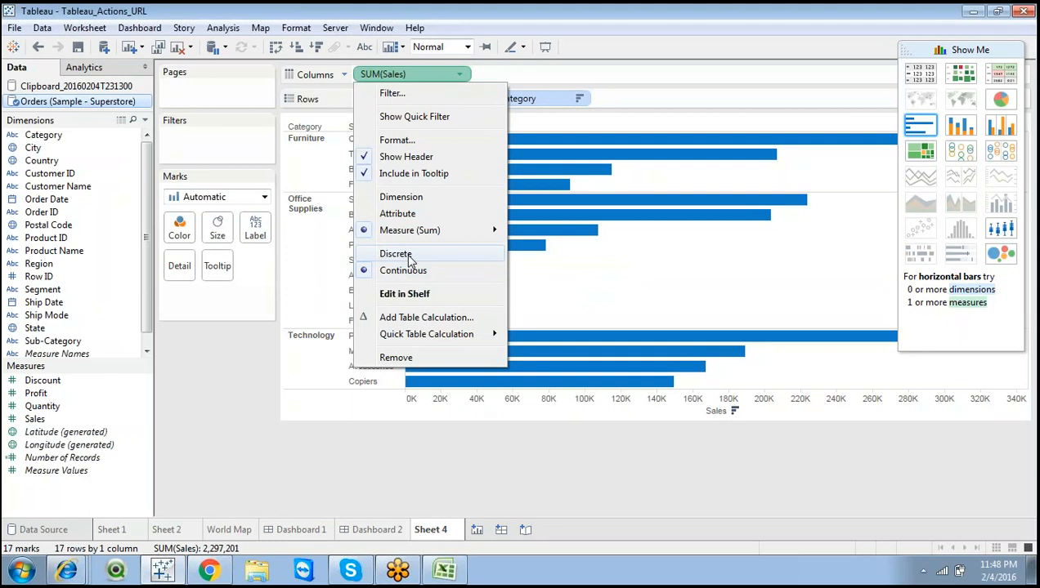
left_click(560, 272)
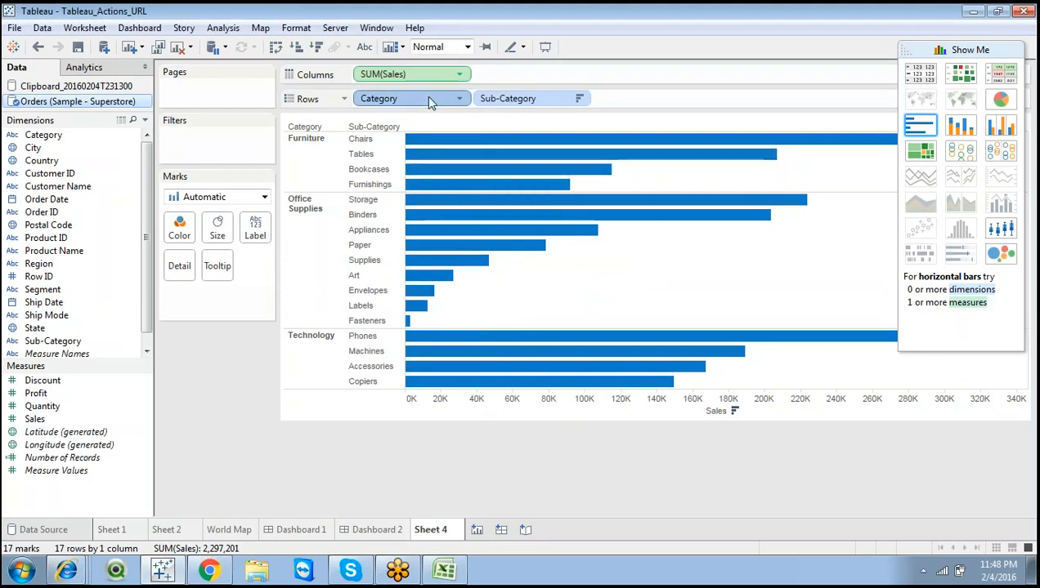
Remove Category from rows and color the sub-category bars by Category
left_click_drag(426, 98, 204, 422)
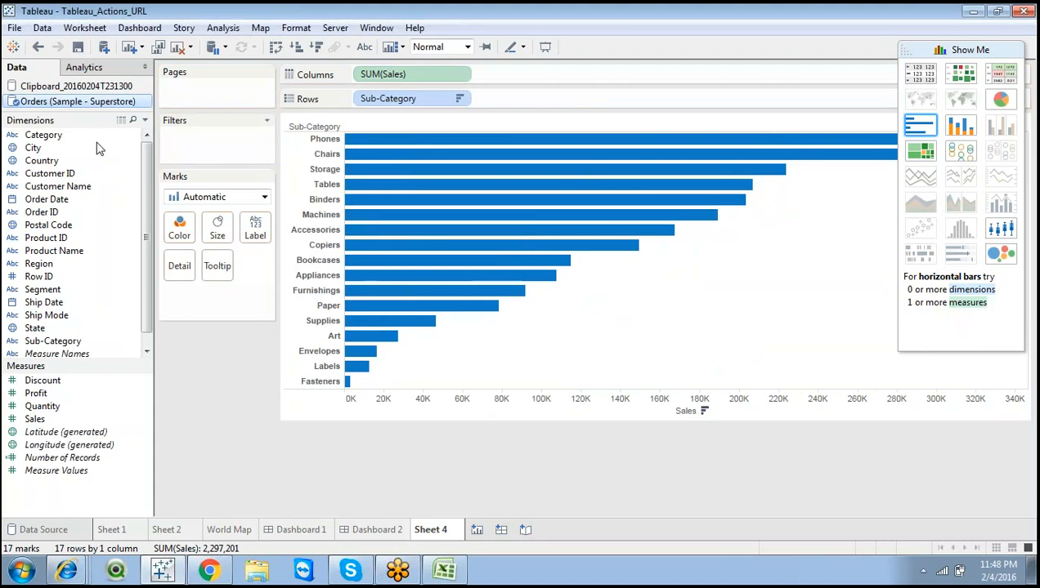
left_click_drag(77, 138, 180, 228)
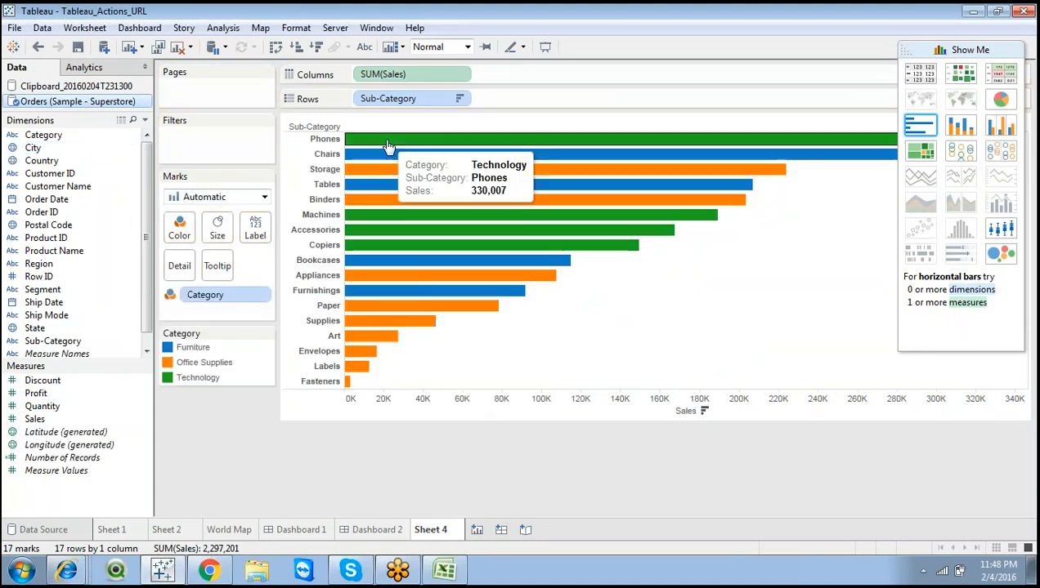
left_click(940, 54)
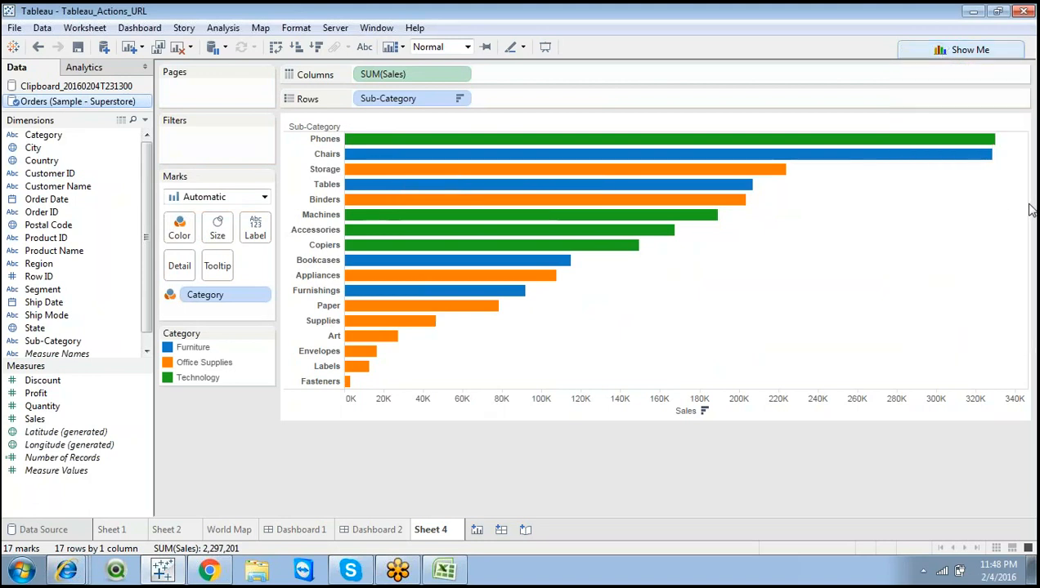
Narrow the bar chart to roughly half its width and label each bar with its summed Sales
left_click_drag(1030, 210, 646, 242)
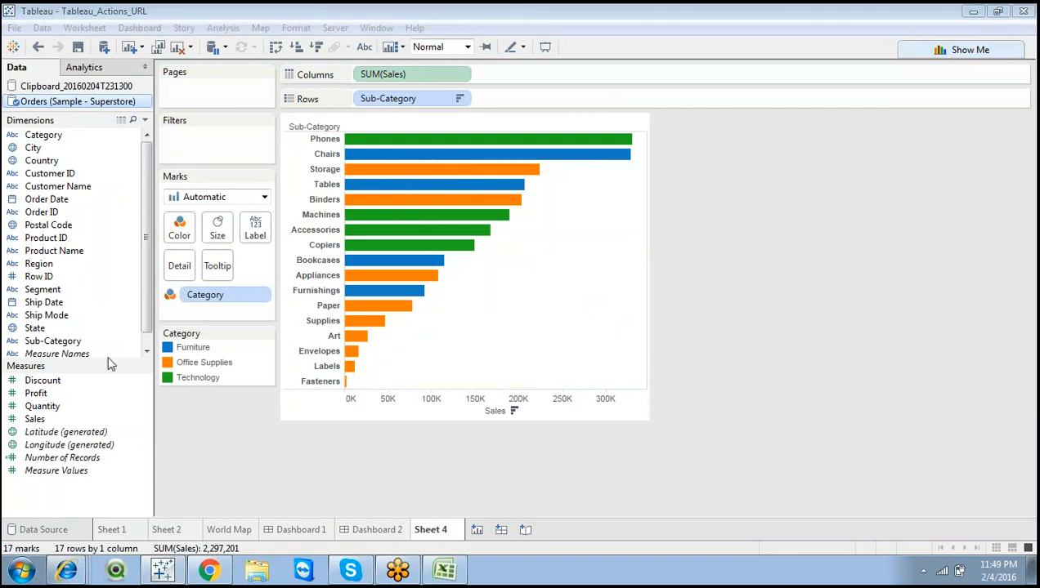
left_click_drag(65, 419, 255, 219)
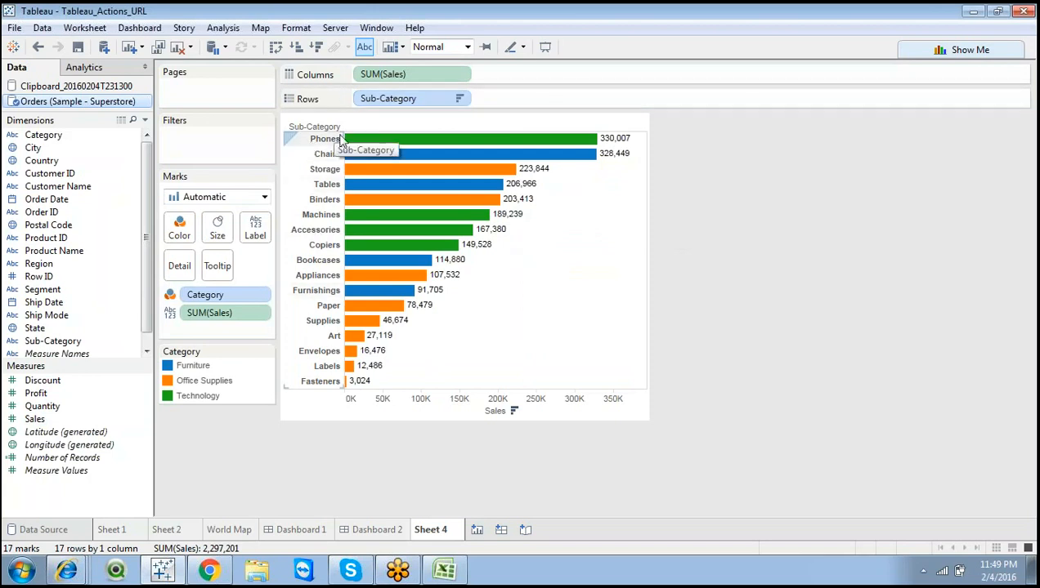
mouse_move(357, 145)
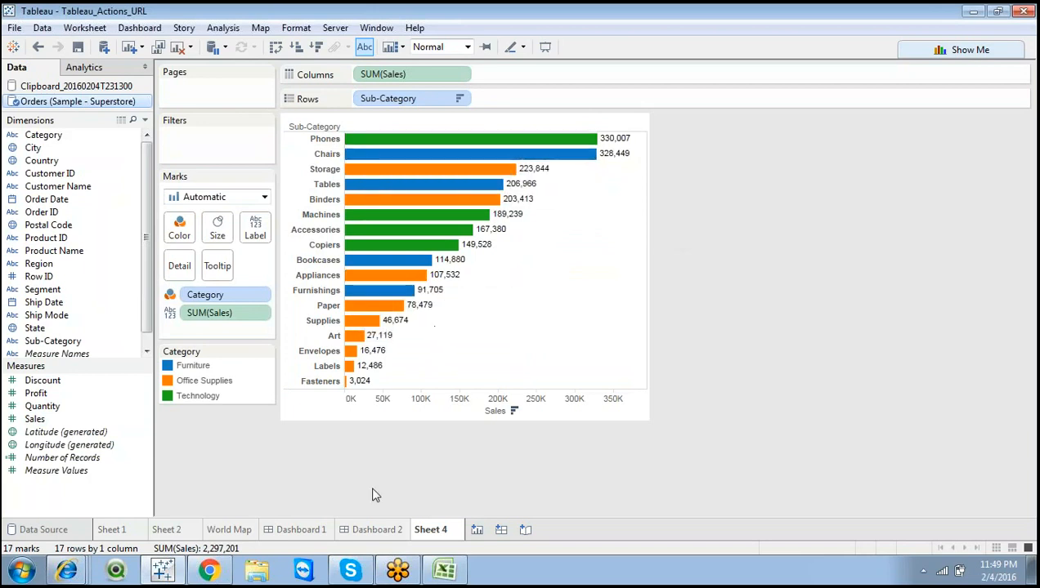
On a new worksheet, build a text table with Sub-Category in rows and summed Sales as the values
left_click(477, 530)
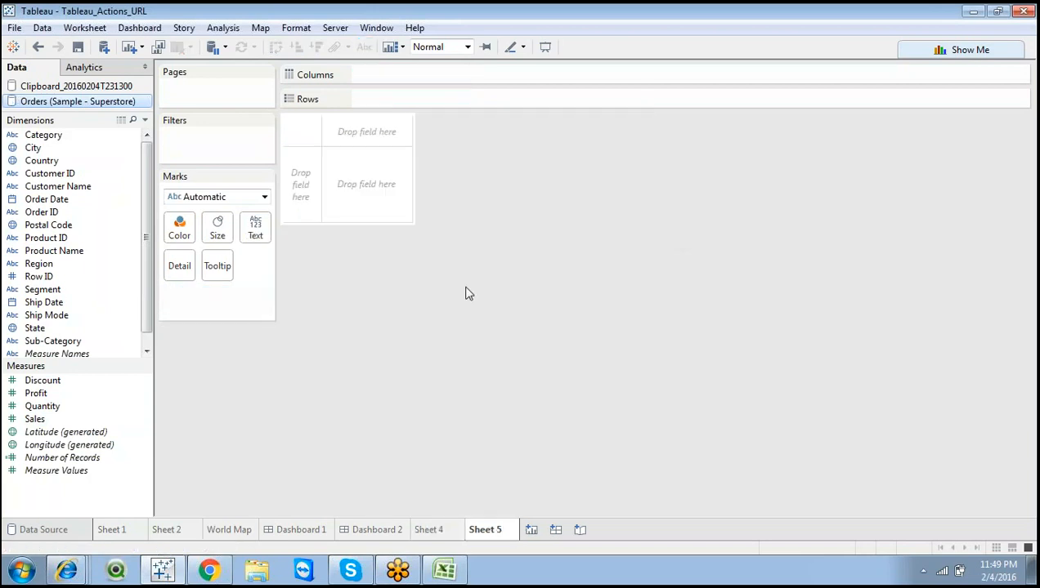
left_click(435, 532)
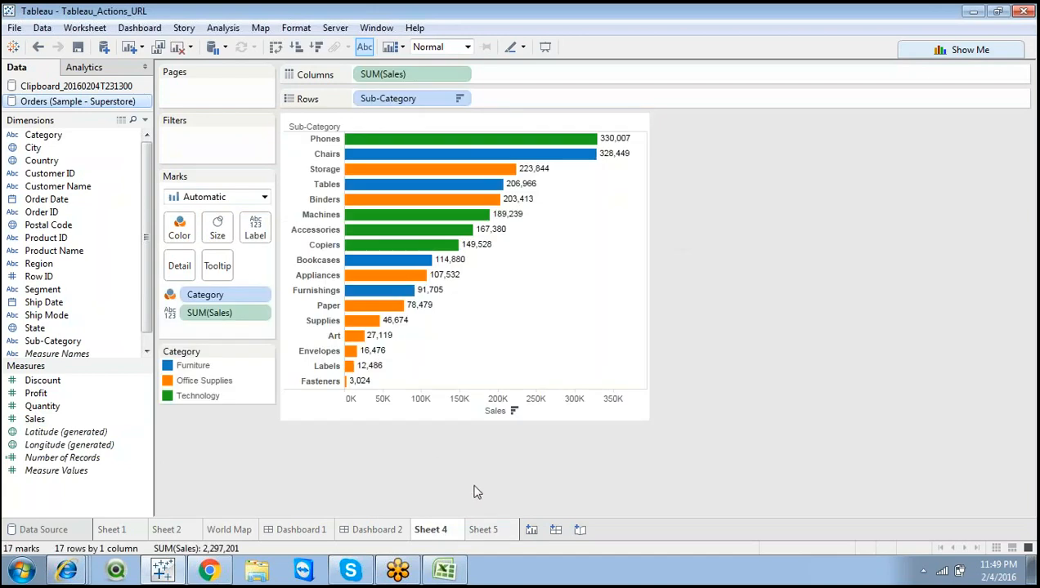
left_click(482, 535)
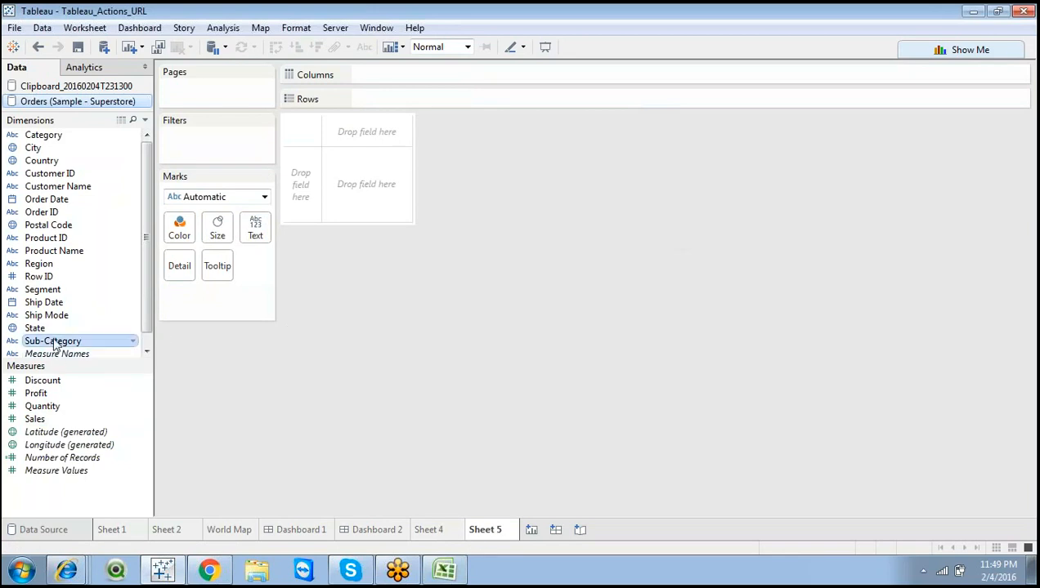
left_click_drag(52, 341, 384, 104)
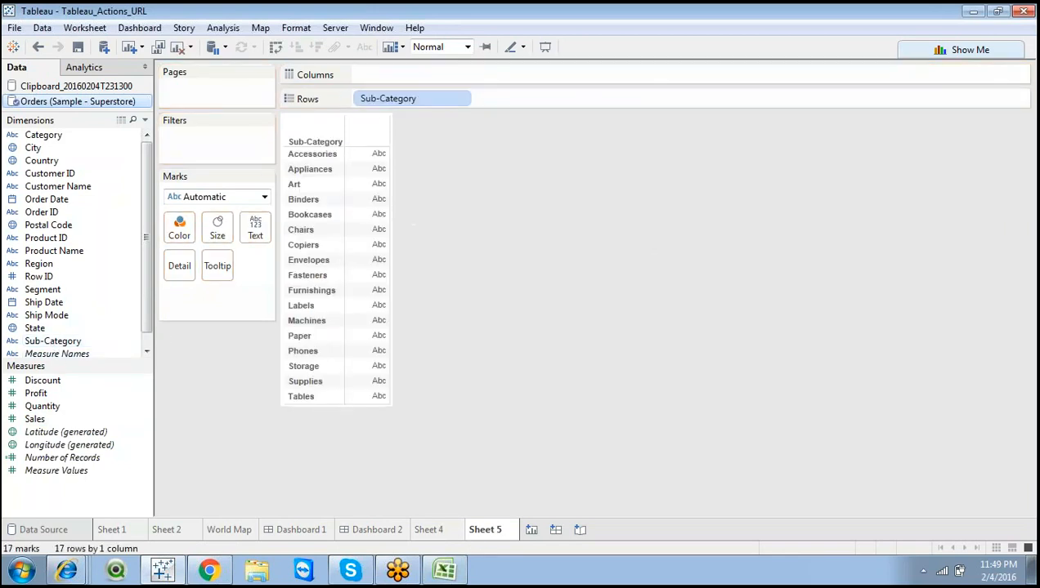
double_click(74, 417)
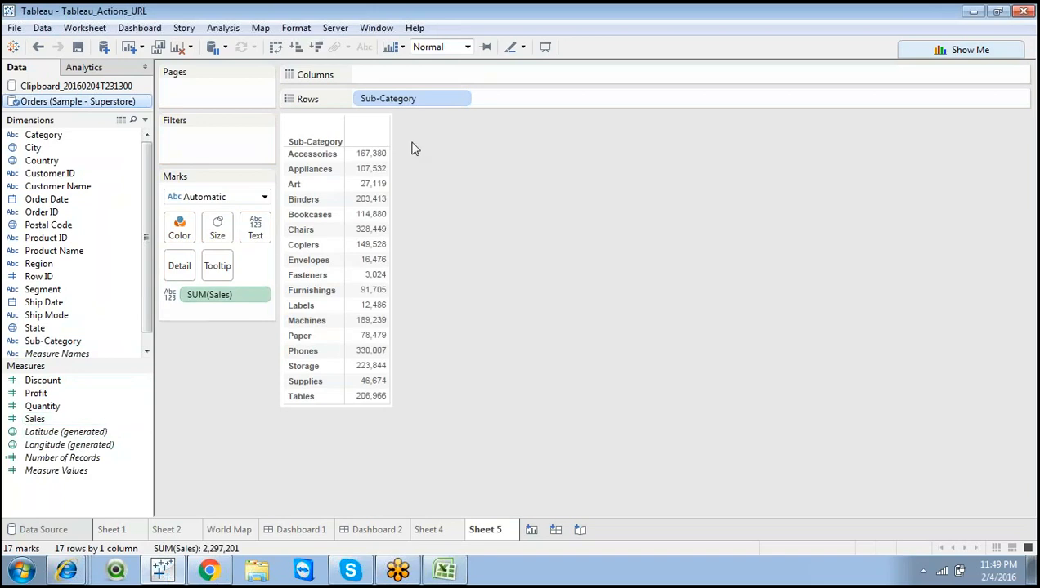
Compare the labelled bar chart on Sheet 4 with the text table on Sheet 5, examining the sales value for Accessories
left_click(446, 531)
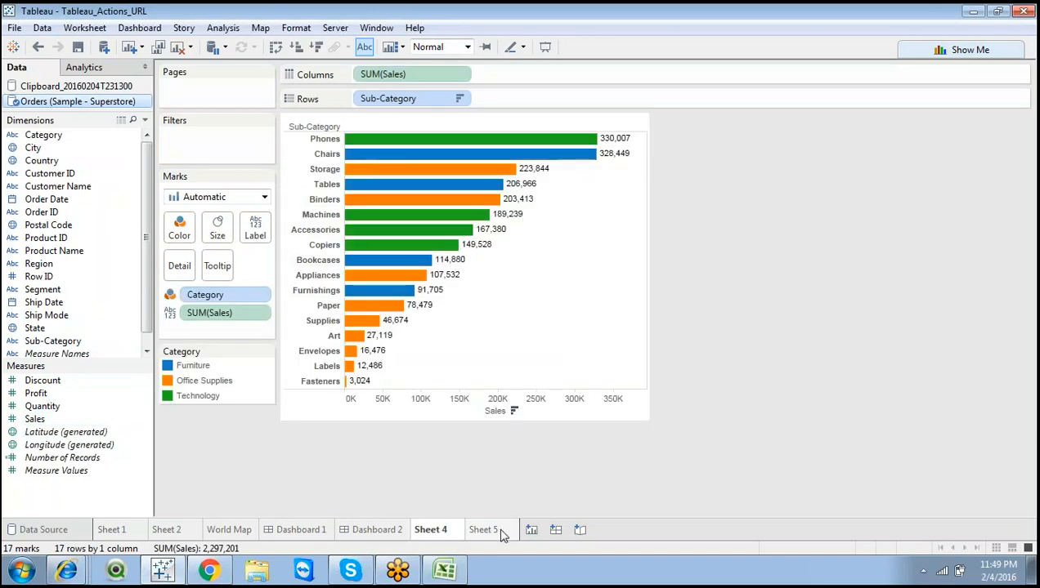
left_click(499, 532)
left_click(448, 531)
left_click(486, 533)
left_click(450, 532)
left_click(483, 531)
mouse_move(387, 166)
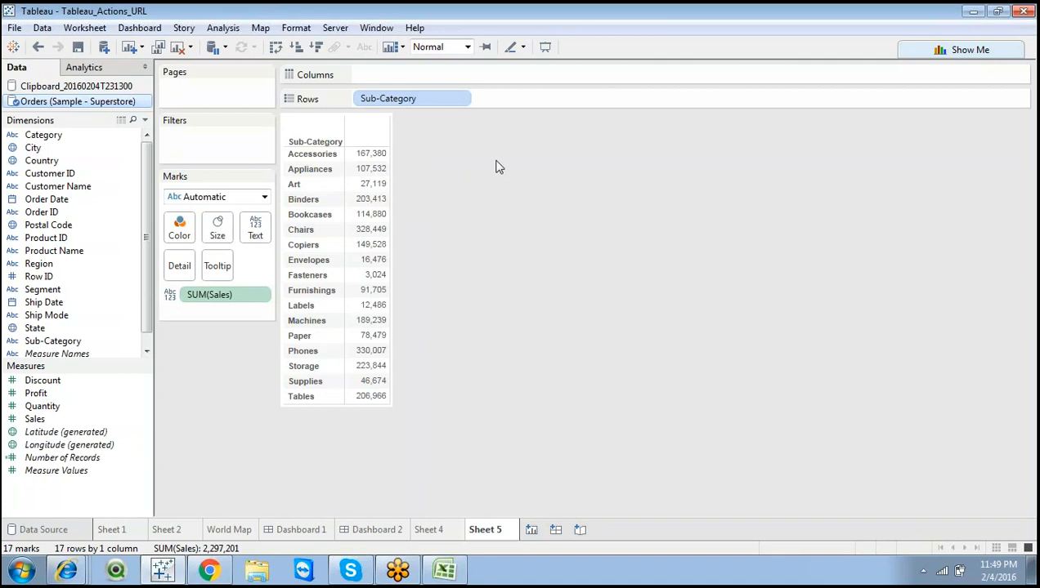
left_click(373, 155)
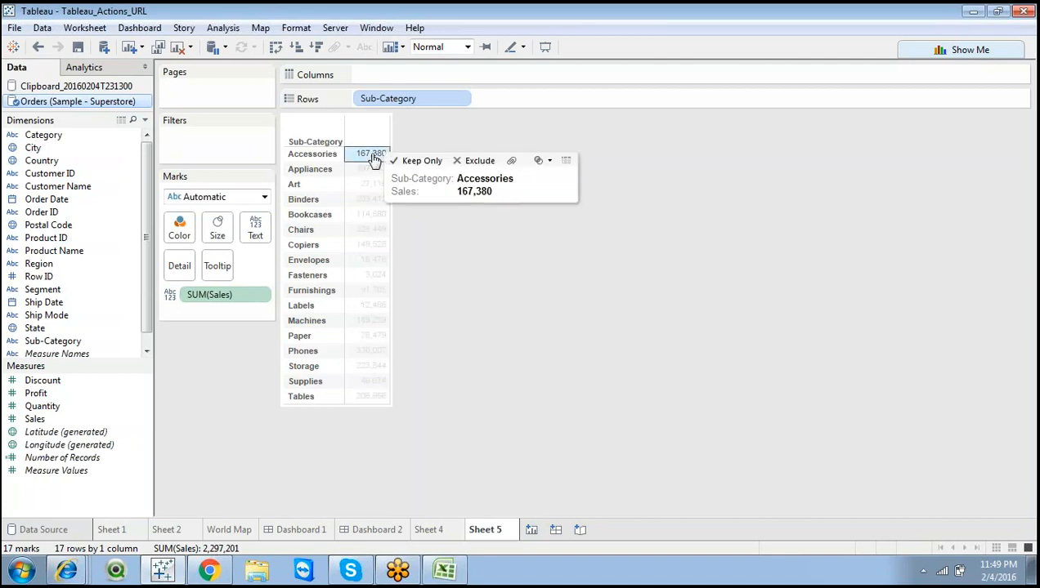
left_click(455, 248)
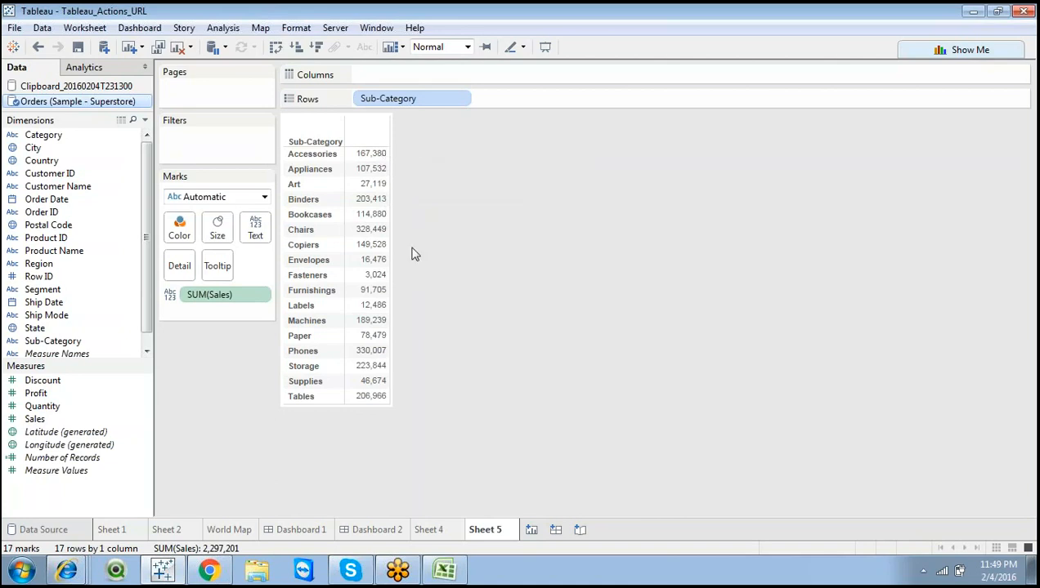
Create a new dashboard with floating objects and place the Sheet 5 table at about x 20, y 58
left_click(557, 531)
mouse_move(104, 121)
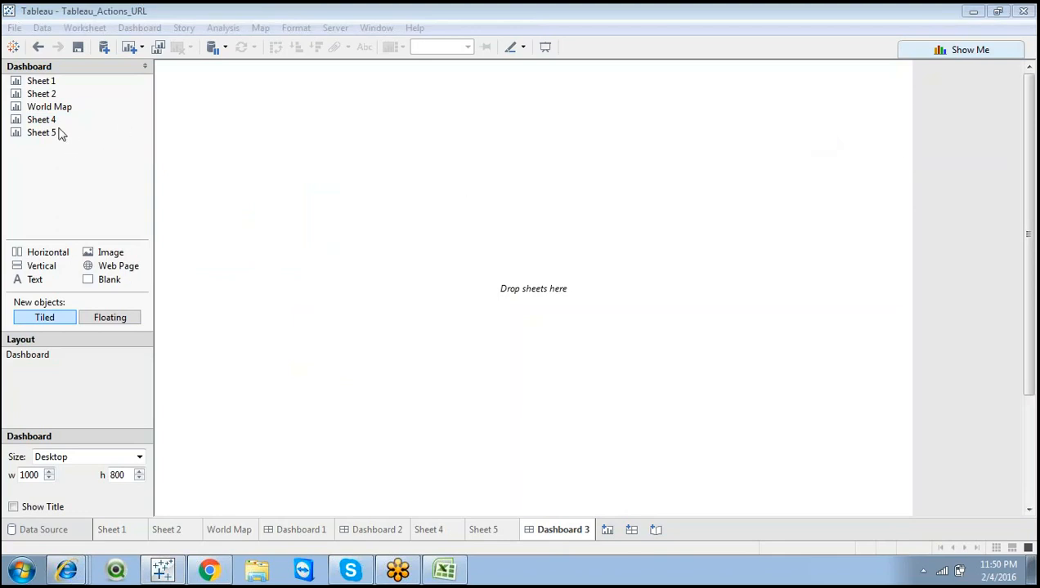
left_click(118, 320)
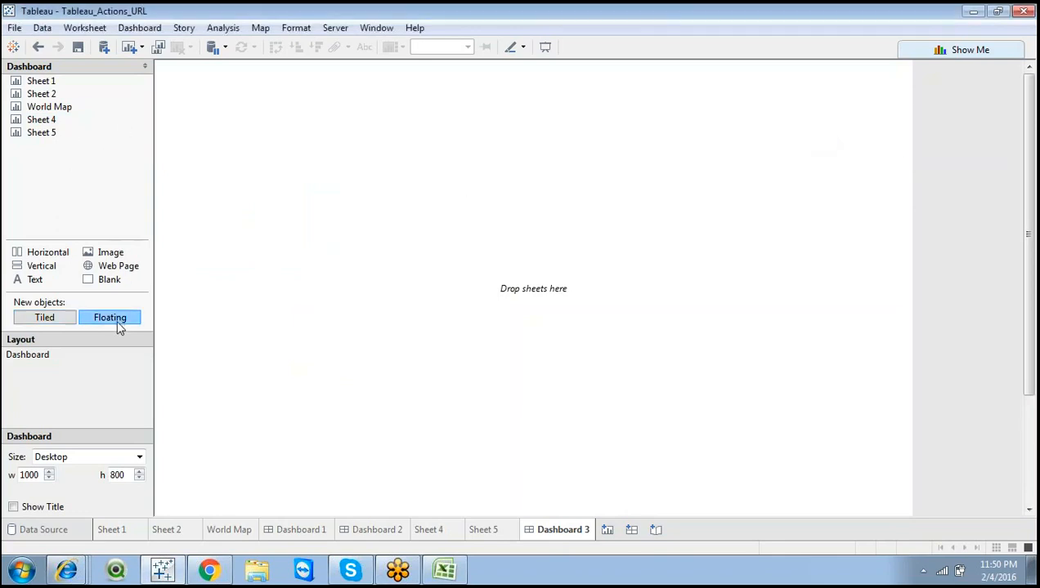
mouse_move(49, 127)
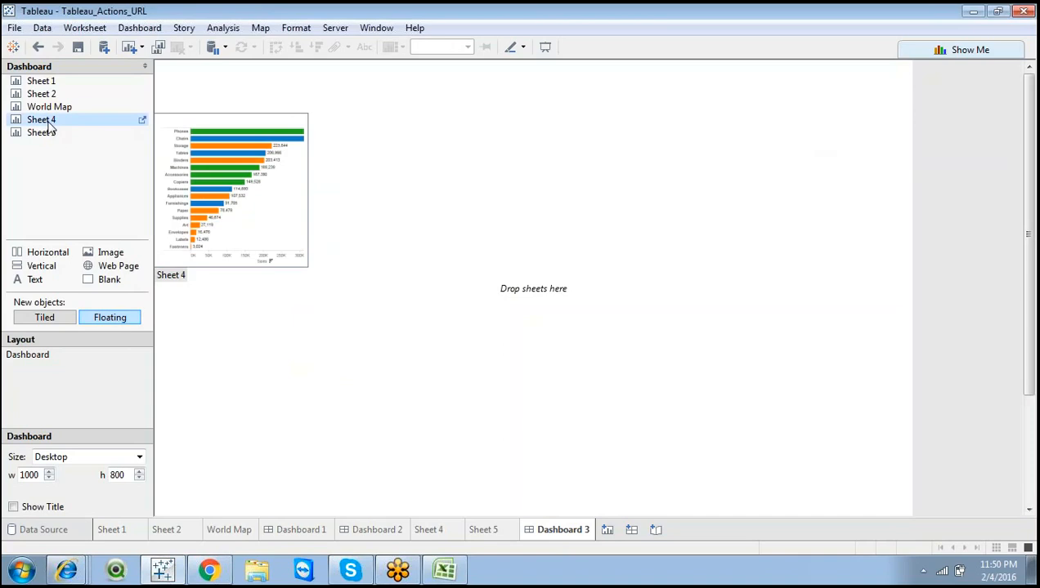
left_click_drag(49, 132, 171, 107)
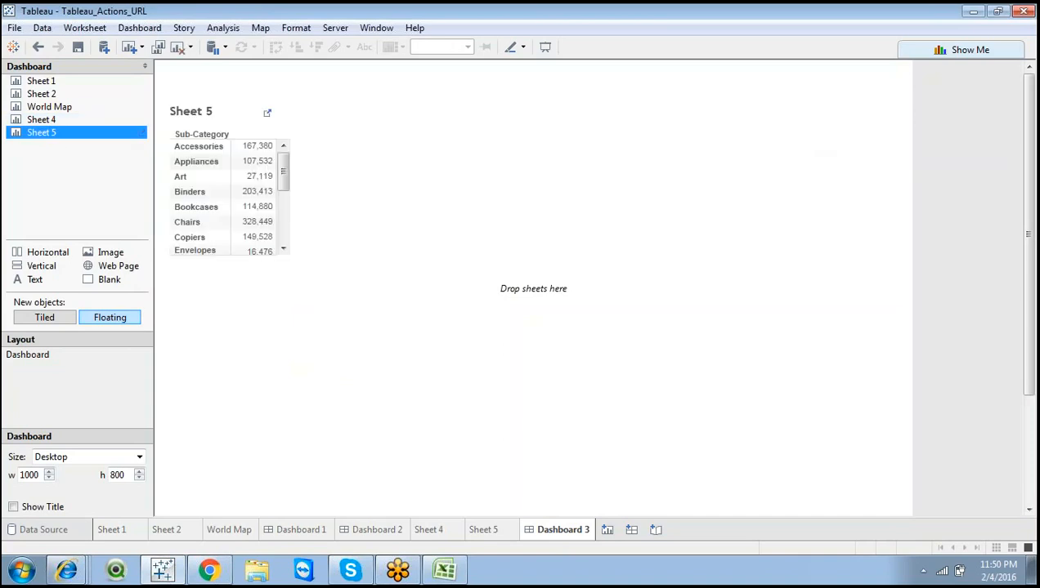
Resize the floating Sheet 5 table to about 140 by 471 and move it to about x 129, y 38
left_click(301, 254)
left_click_drag(301, 257, 307, 391)
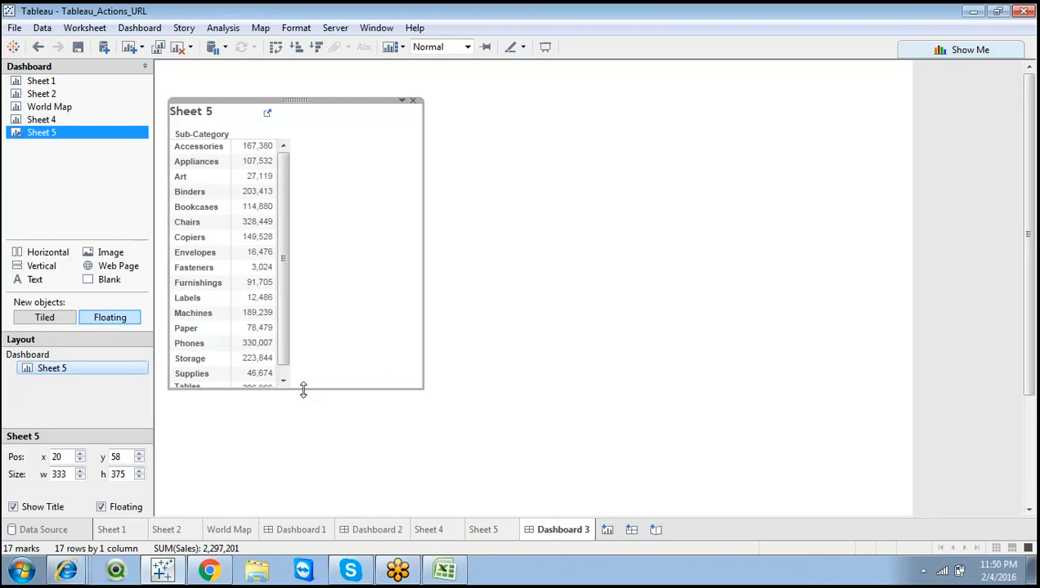
left_click(303, 400)
left_click_drag(310, 389, 311, 461)
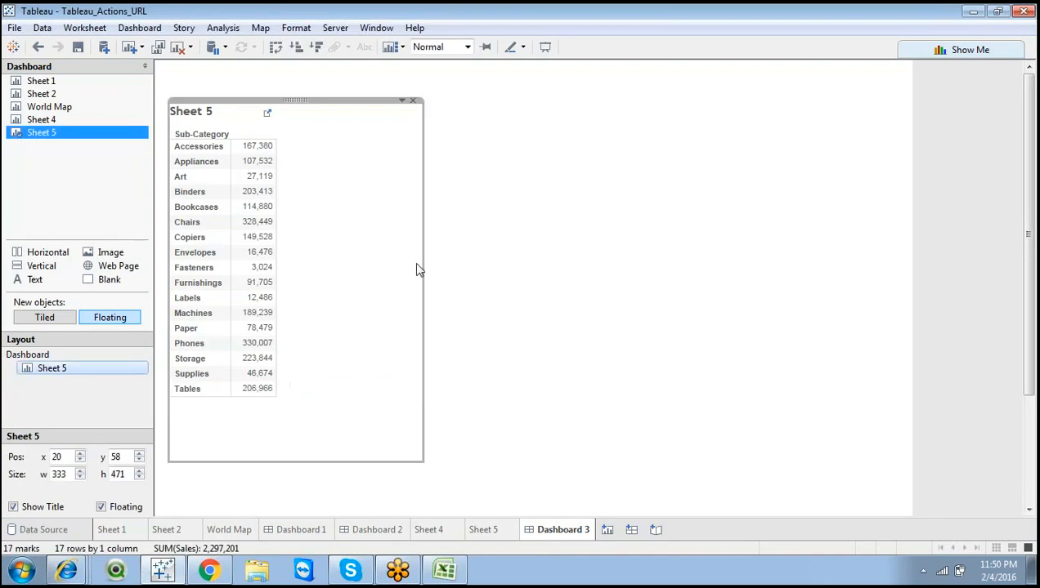
left_click_drag(422, 269, 289, 236)
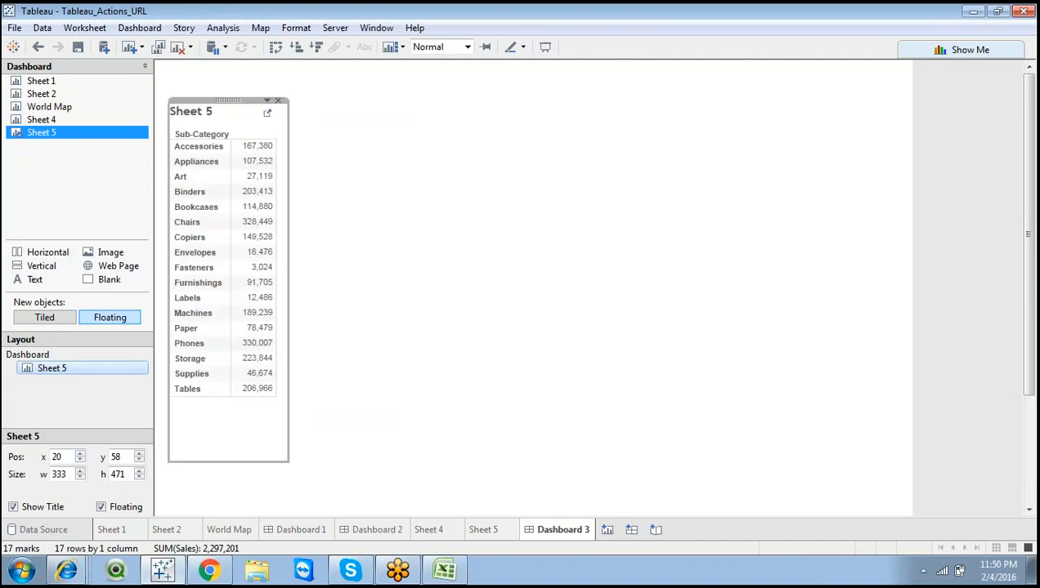
left_click_drag(234, 100, 322, 83)
left_click_drag(370, 237, 355, 226)
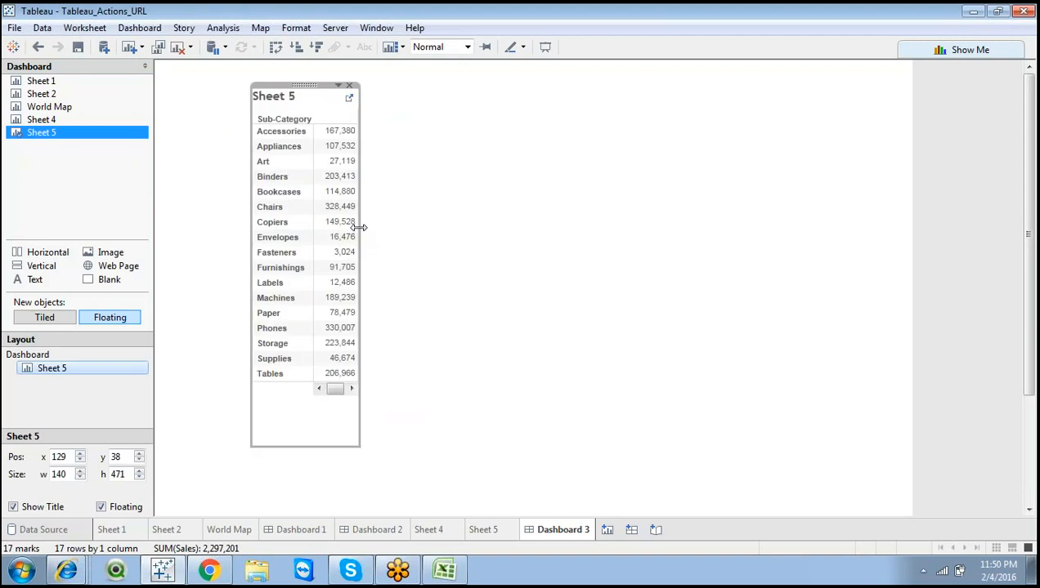
left_click(406, 235)
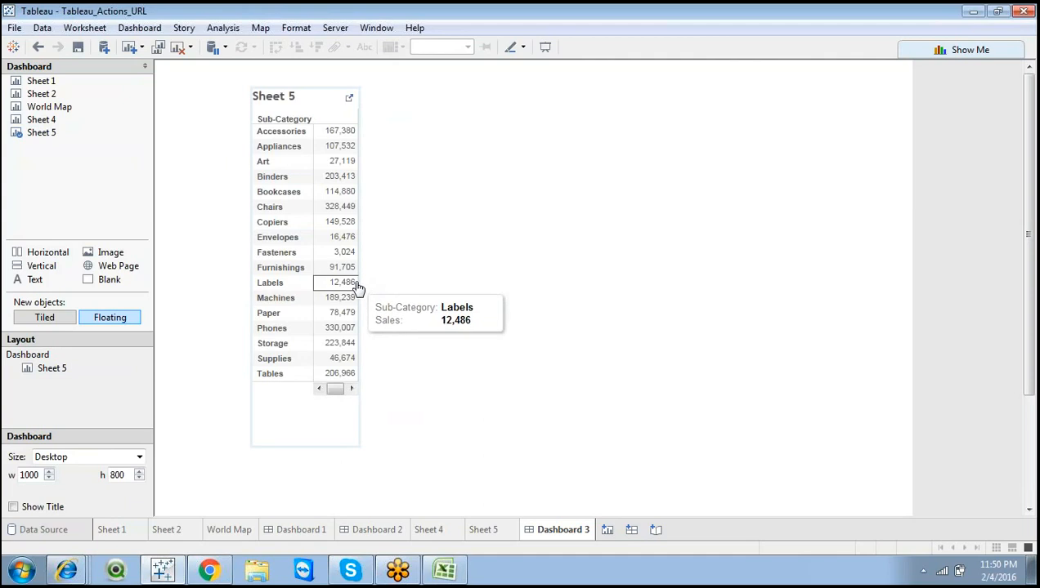
left_click(356, 119)
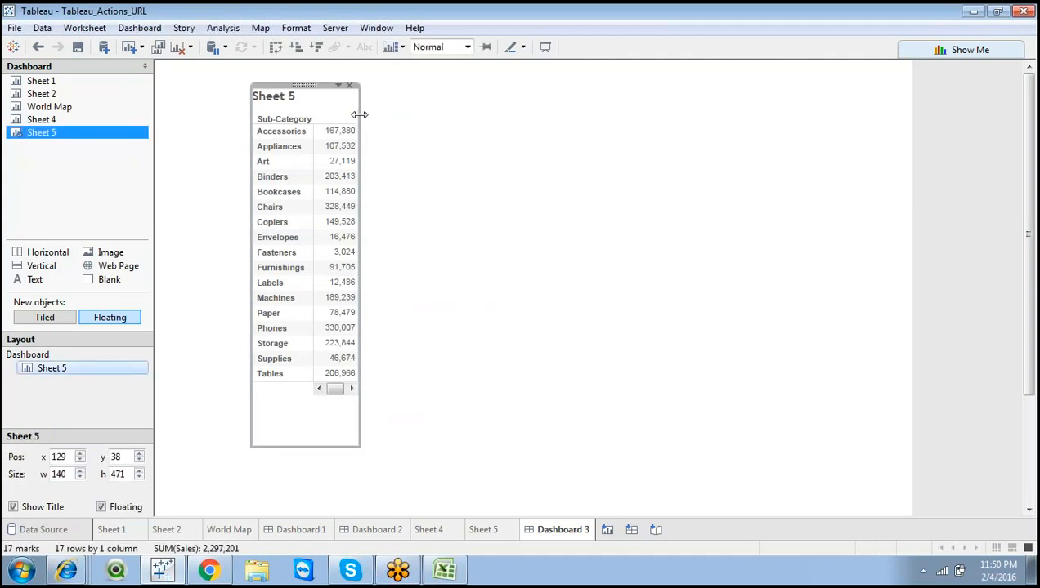
Try widths of about 153 and 142 for the floating Sheet 5 table and bring it back to about 140
left_click_drag(359, 115, 369, 114)
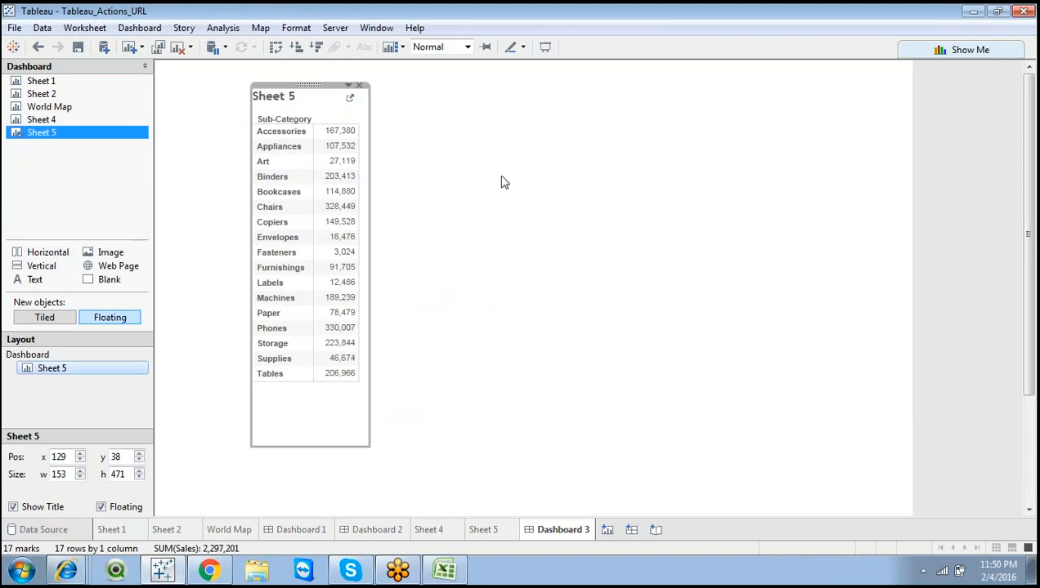
left_click(399, 271)
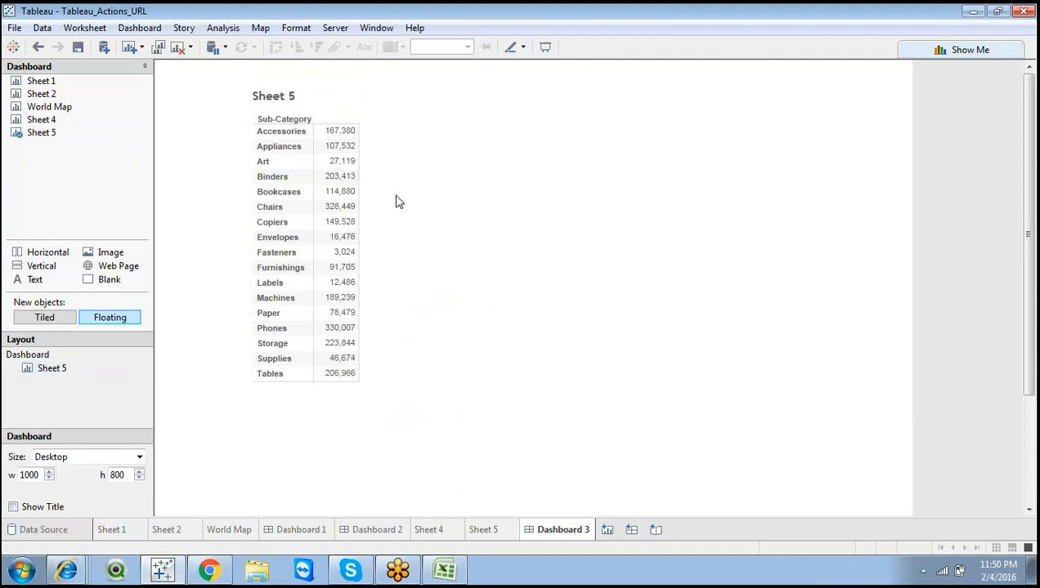
left_click(348, 117)
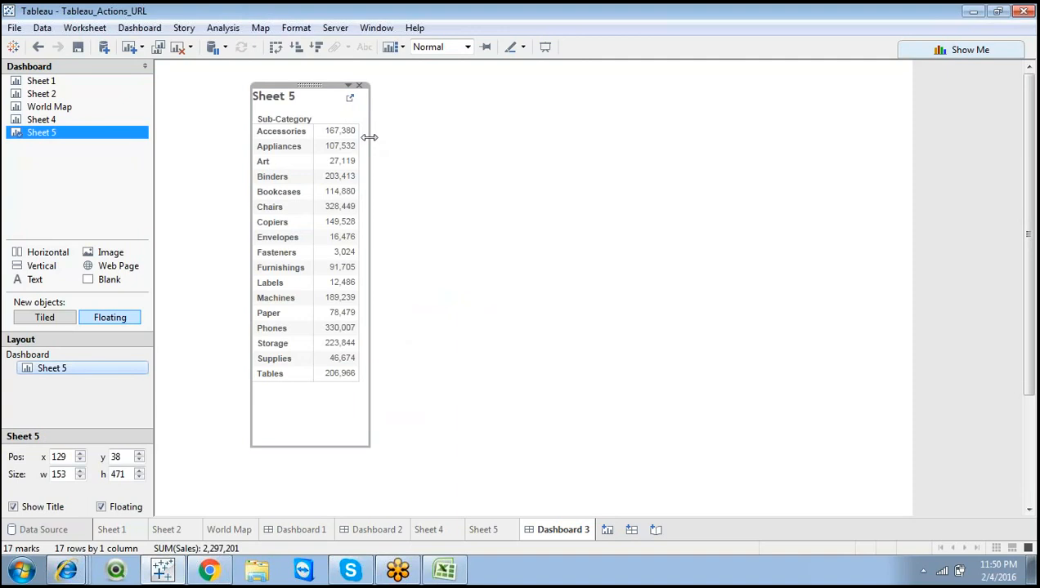
left_click_drag(368, 134, 360, 135)
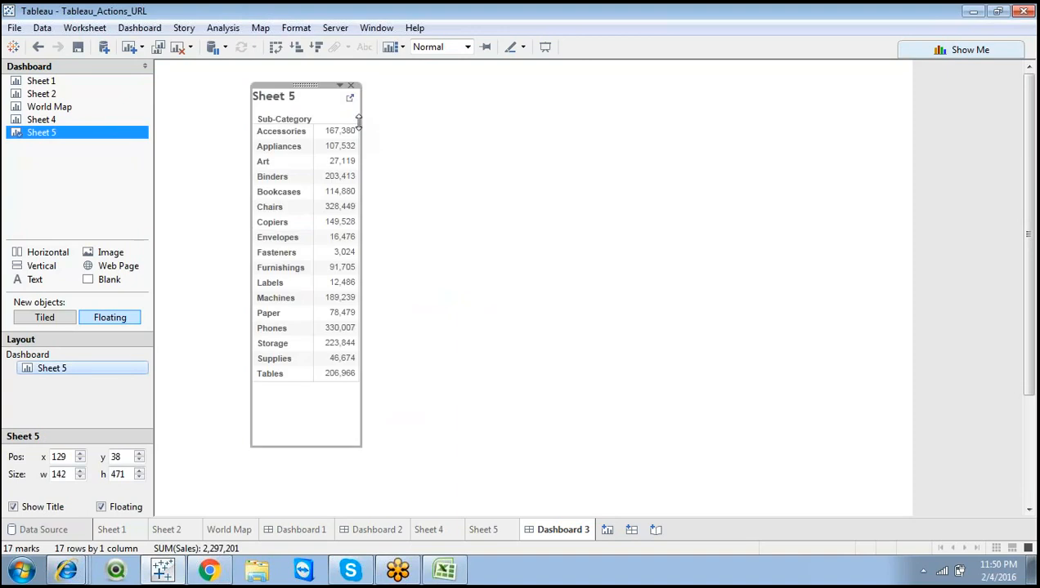
left_click_drag(360, 121, 359, 130)
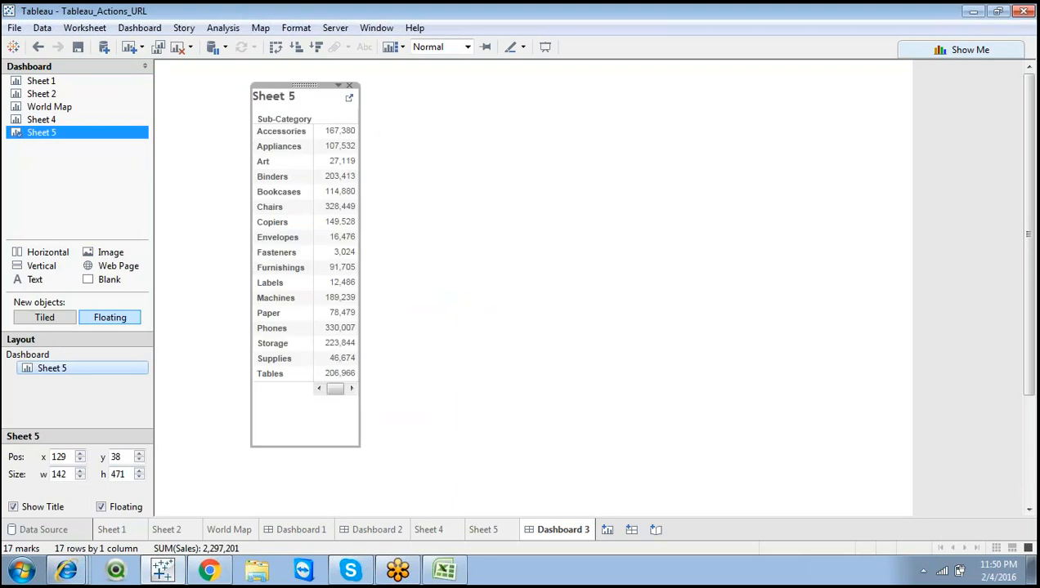
left_click(242, 206)
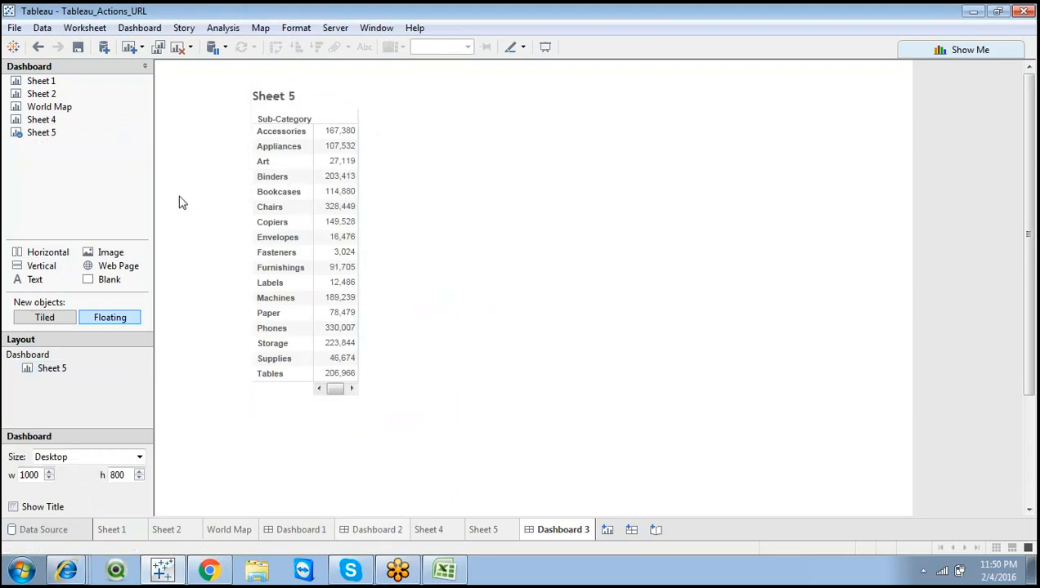
Add Sheet 4 as a floating bar chart beside the Sheet 5 table, at about x 269, y 39 and sized about 333 by 389
left_click_drag(49, 119, 360, 121)
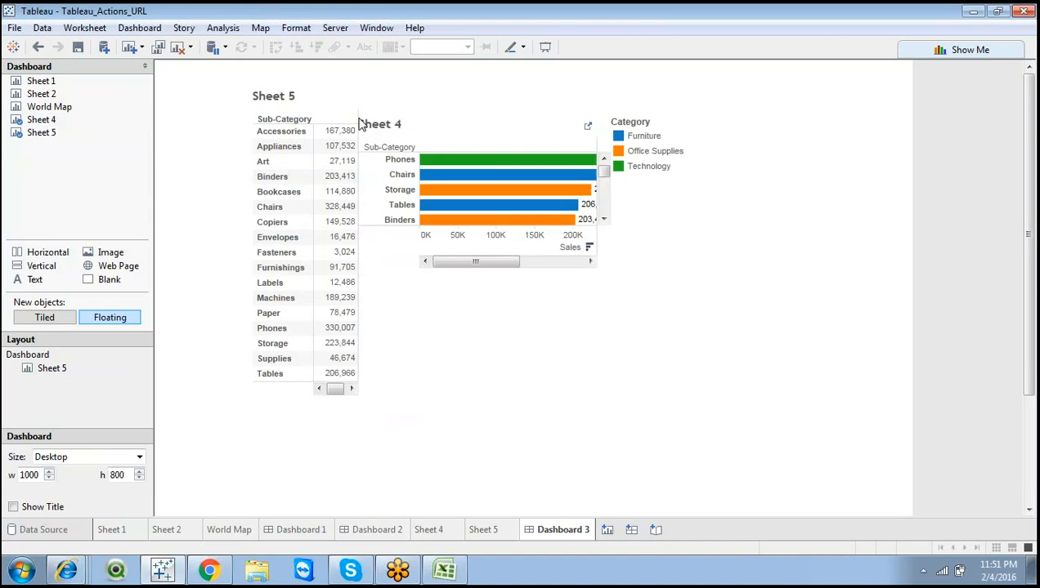
left_click(412, 271)
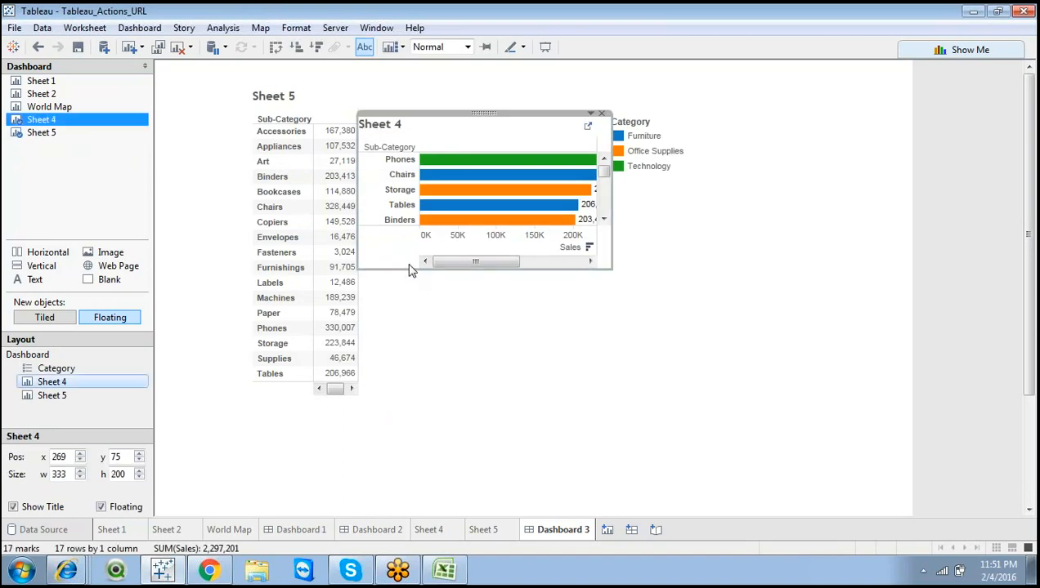
left_click_drag(410, 271, 413, 389)
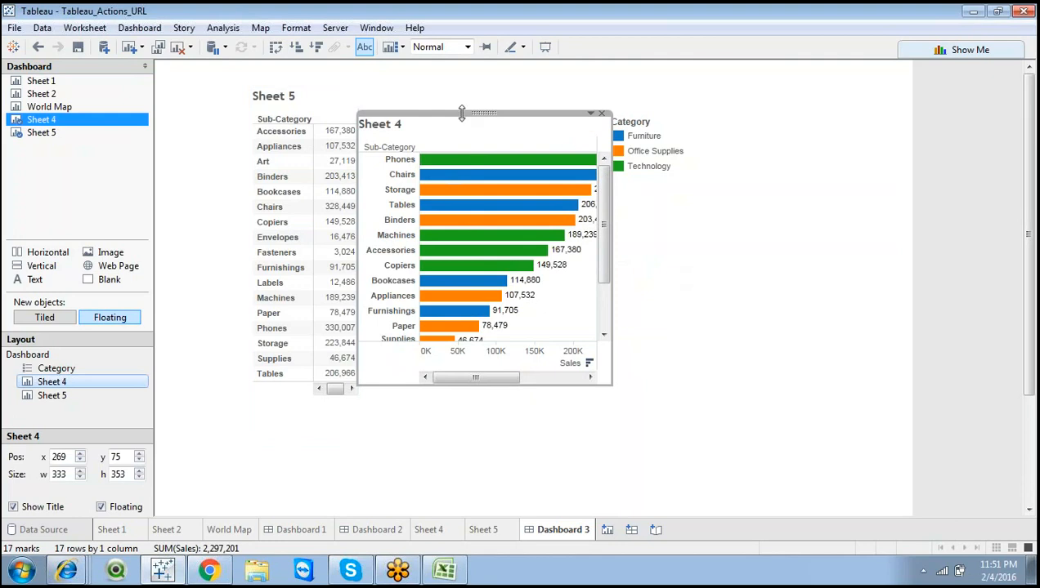
left_click_drag(461, 111, 455, 97)
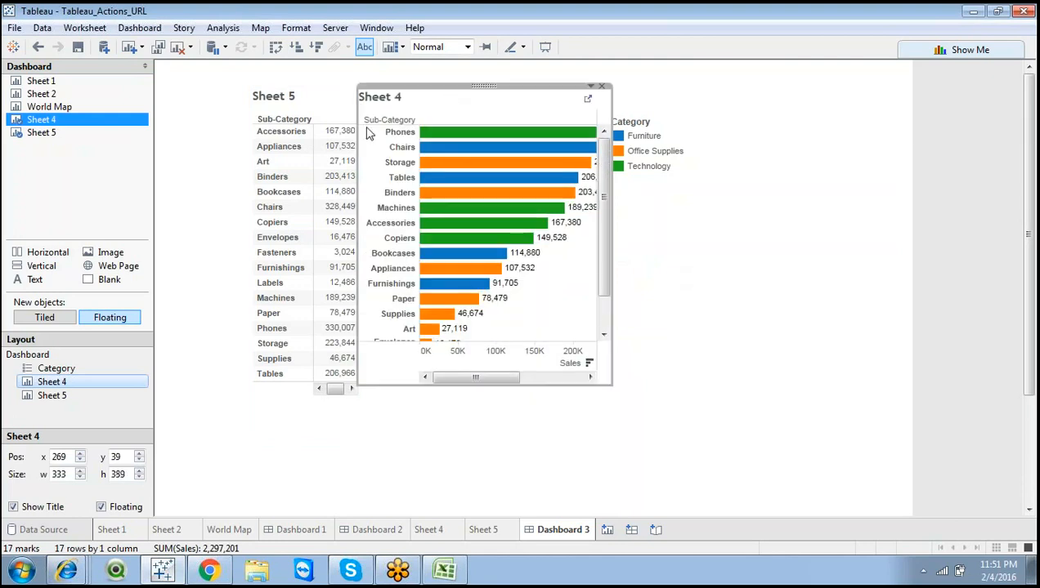
Sort the Sub-Category rows of the Sheet 5 table by Sales in descending order, compare with Sheet 4 and return to Dashboard 3
left_click(332, 132)
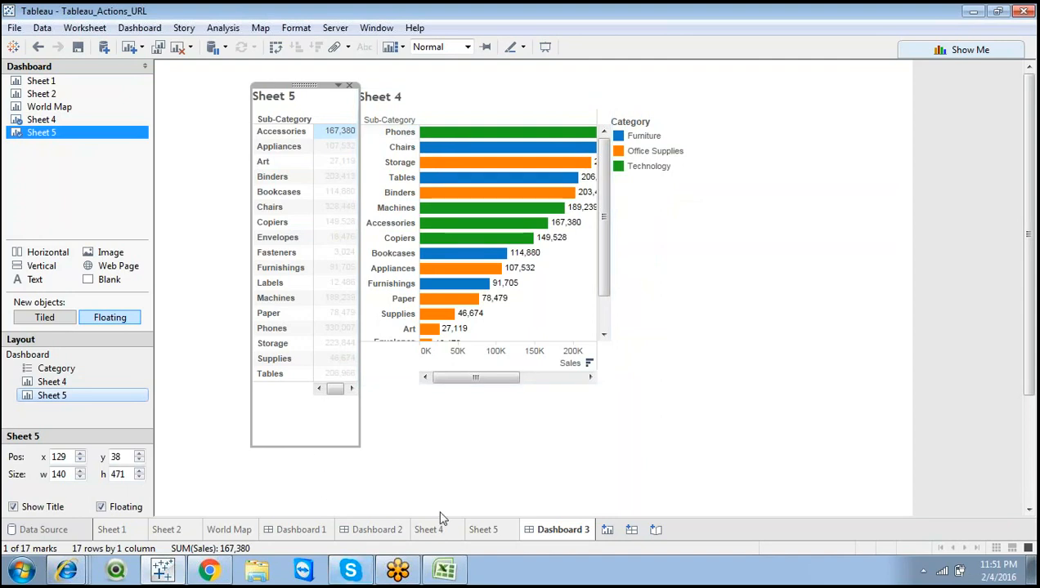
left_click(483, 530)
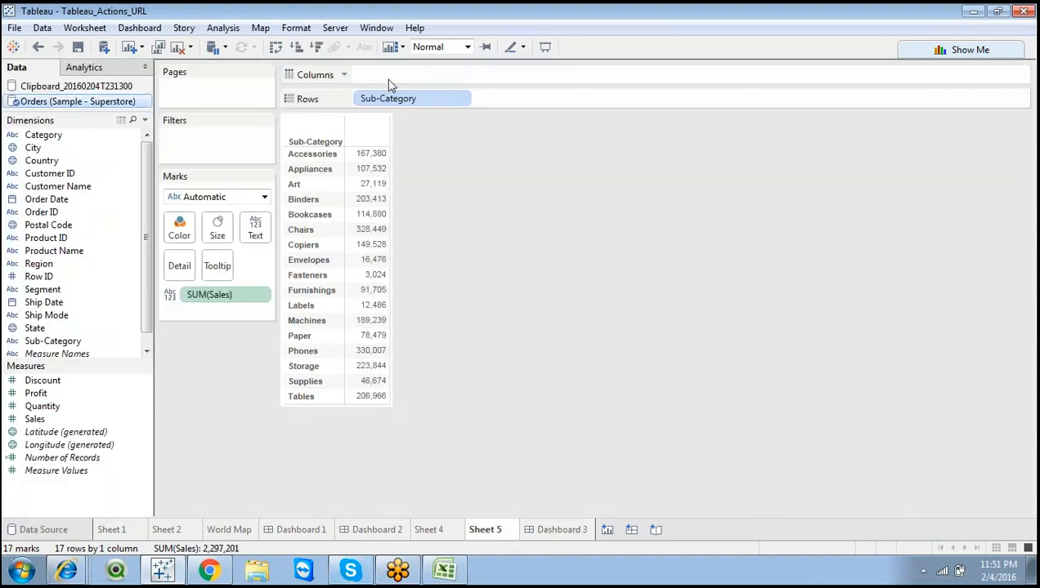
left_click(317, 47)
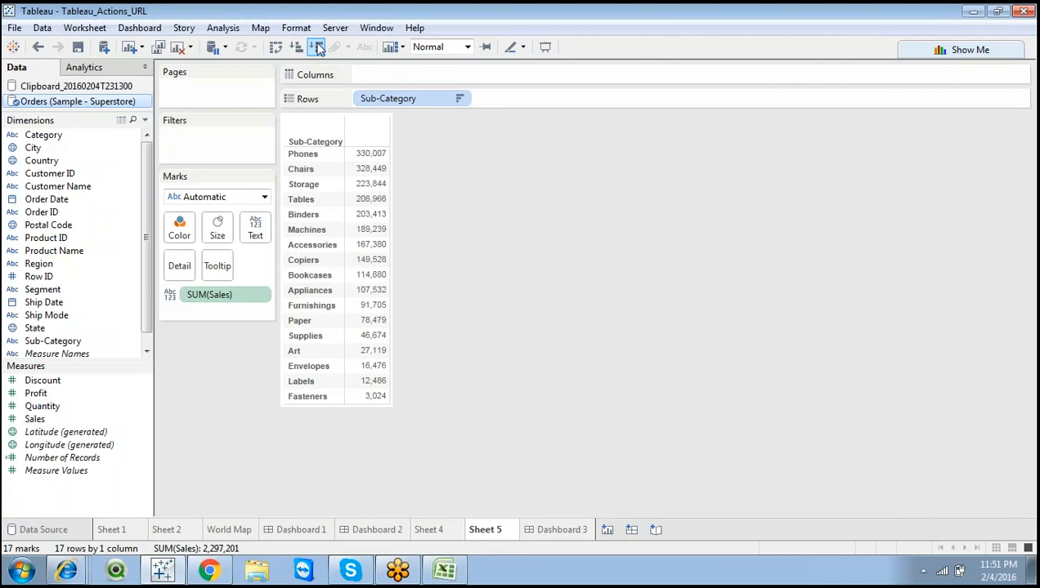
left_click(441, 529)
mouse_move(494, 124)
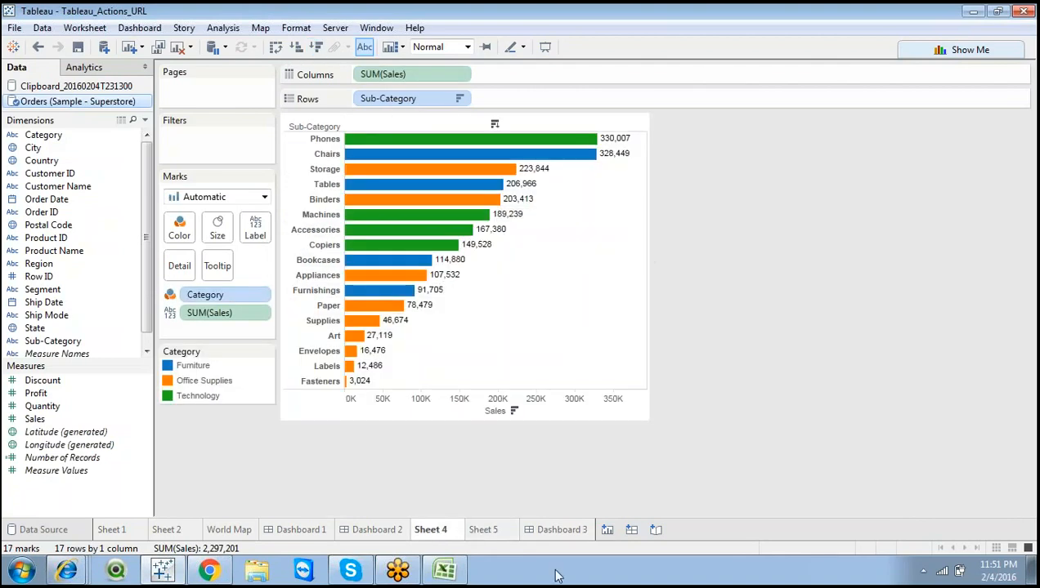
left_click(562, 530)
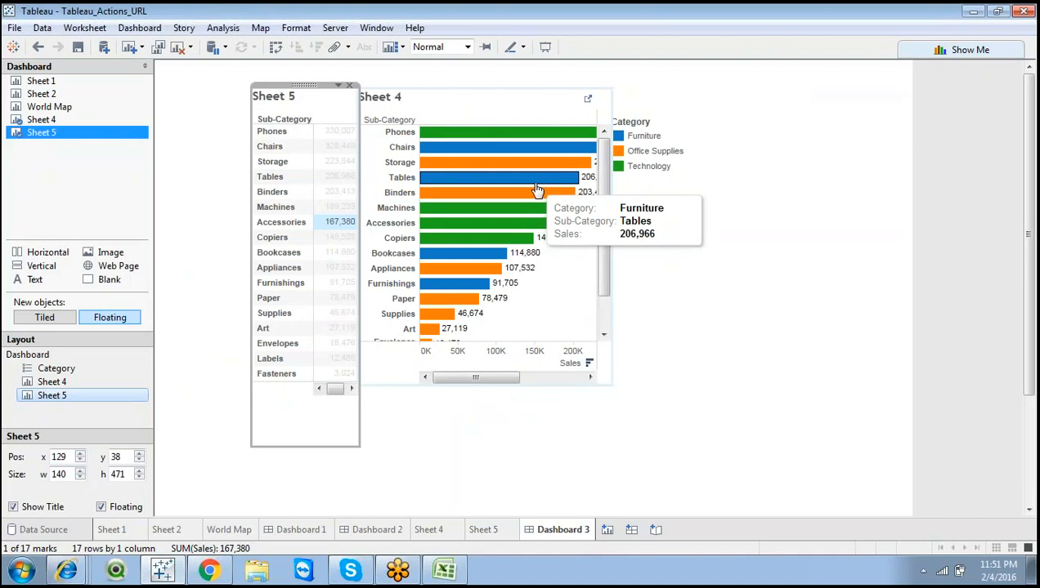
Resize the floating Sheet 4 chart to about 414 by 426, with its left edge at about x 345
left_click(611, 226)
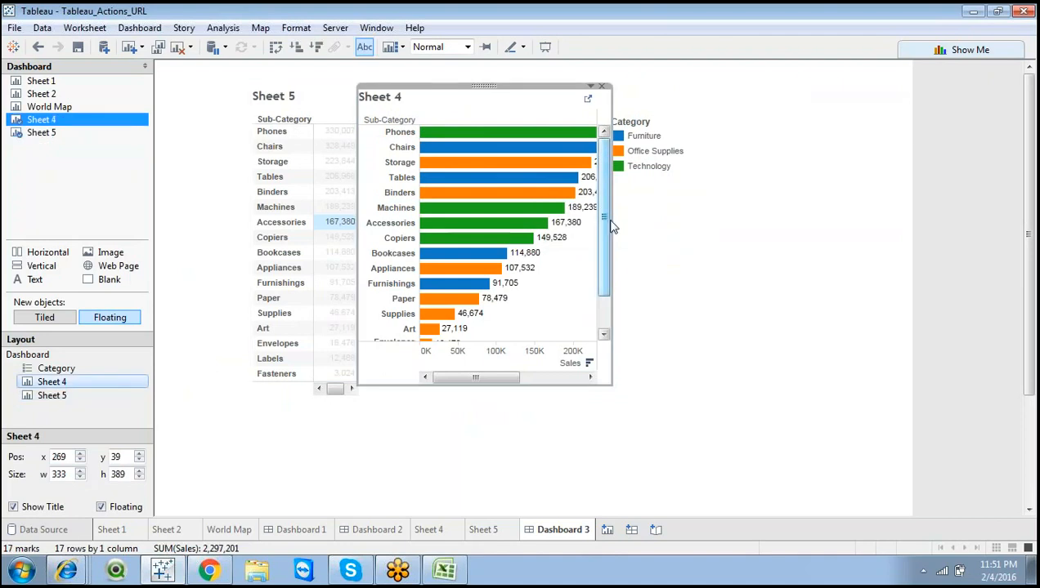
left_click_drag(612, 220, 729, 237)
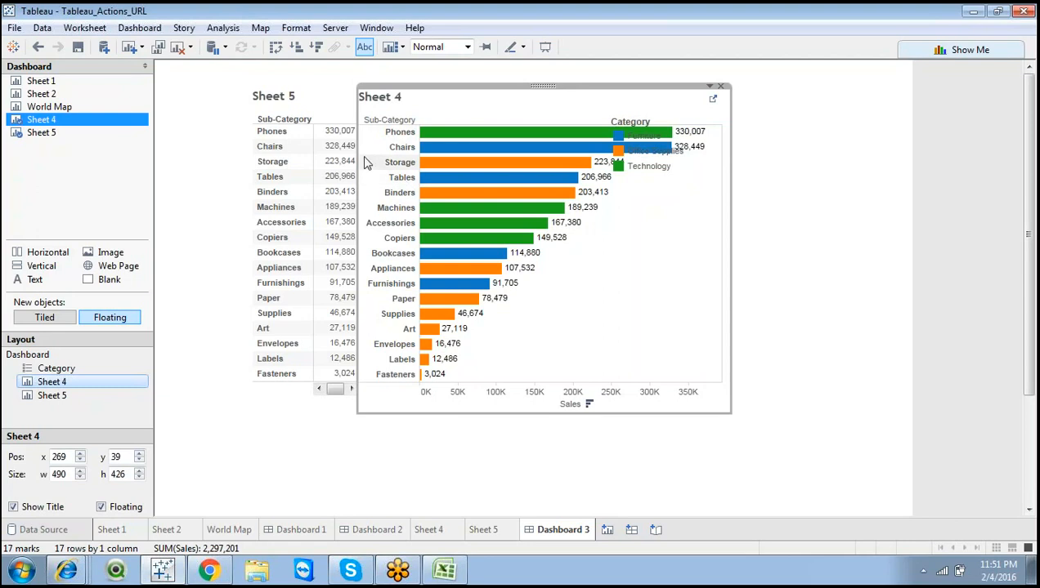
left_click_drag(357, 155, 416, 173)
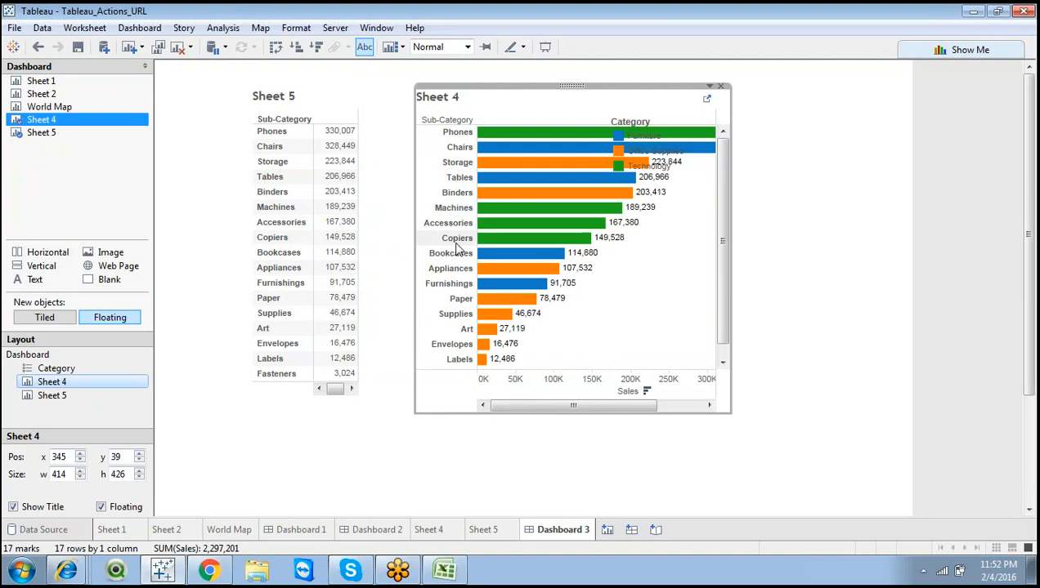
right_click(447, 121)
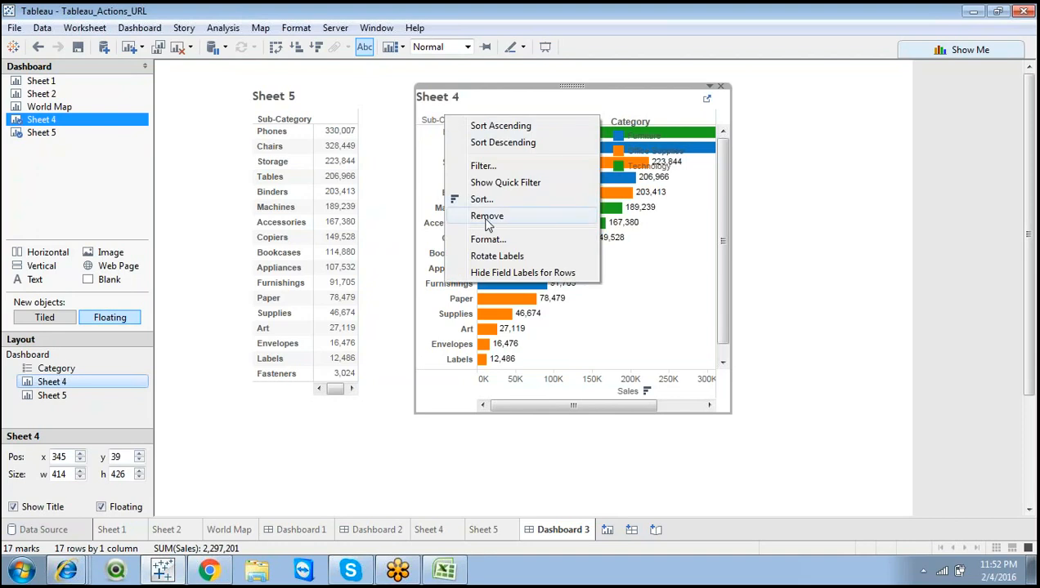
left_click(396, 93)
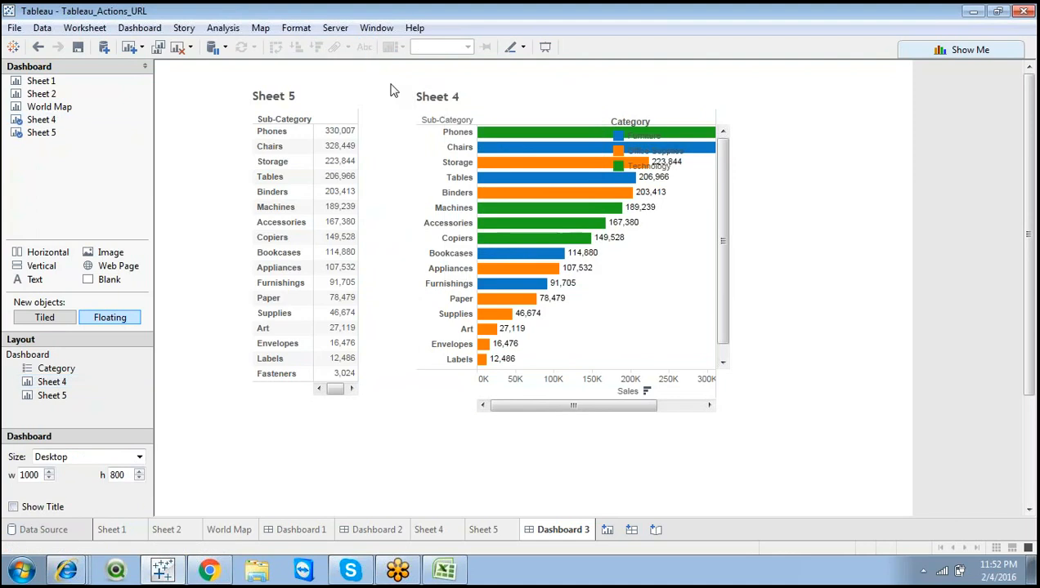
left_click(432, 135)
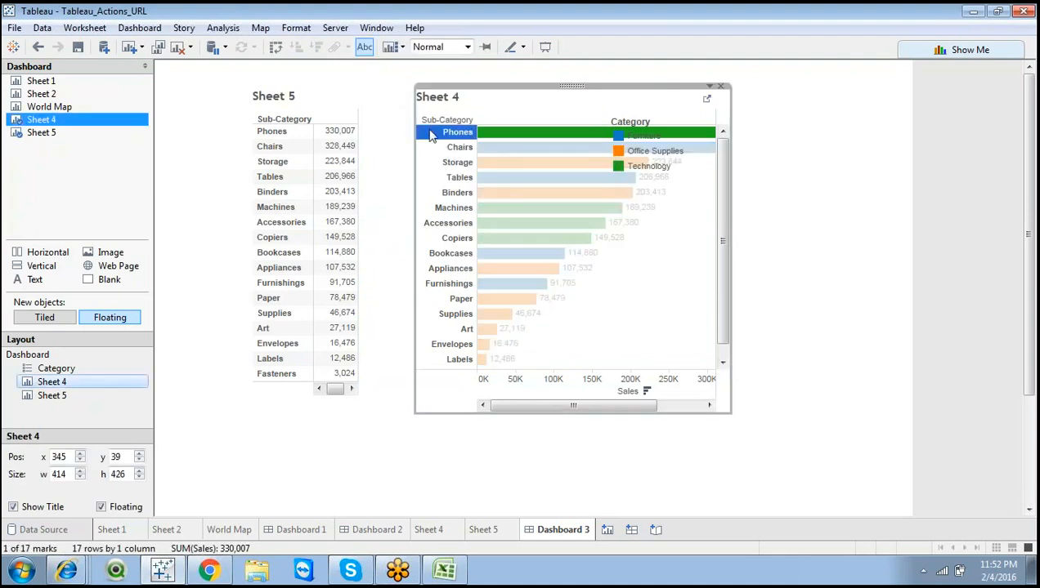
left_click(428, 132)
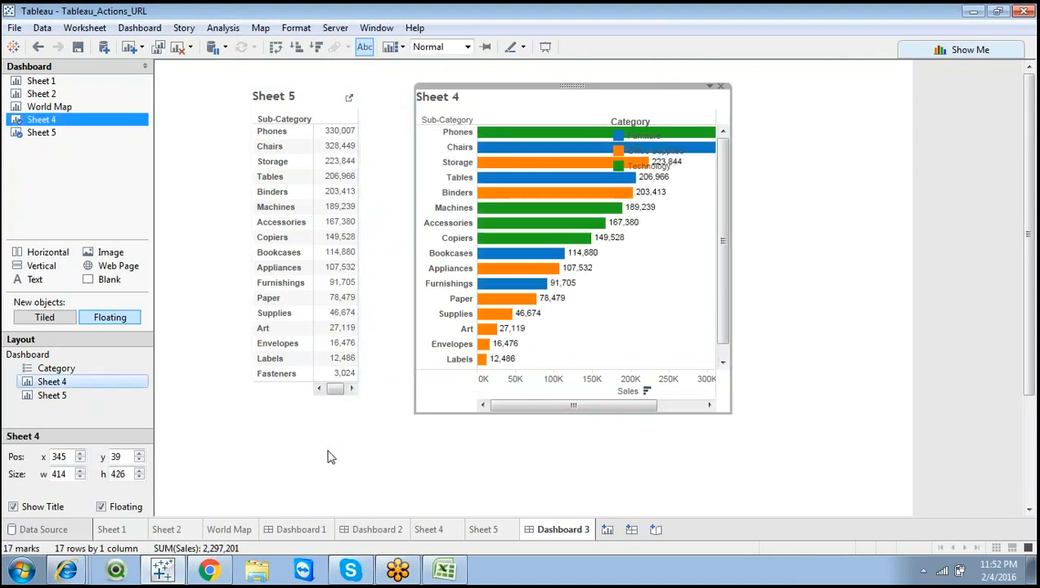
Hide the Sub-Category row header of the bar chart on the Sheet 4 worksheet
left_click(429, 530)
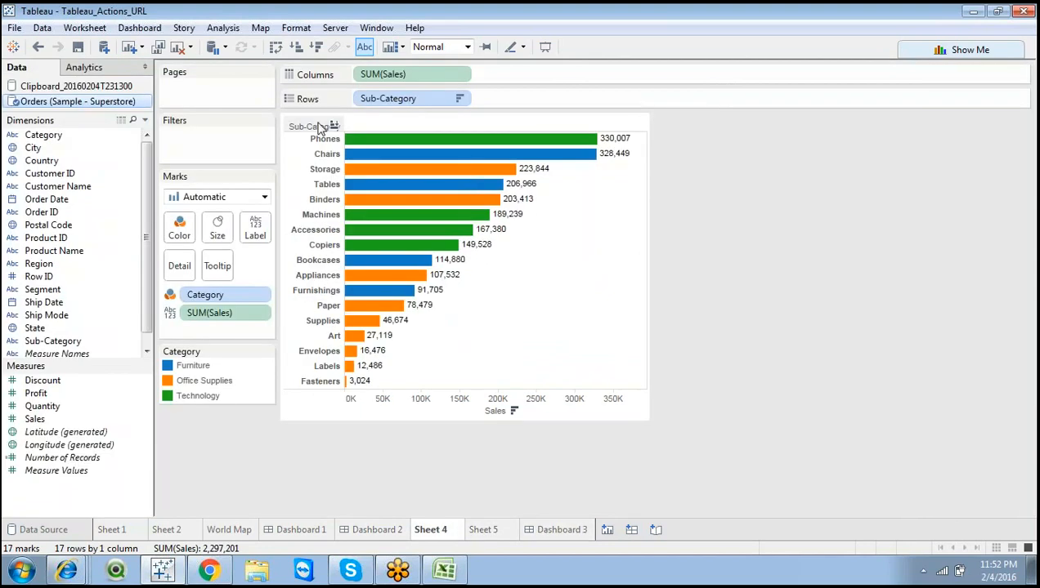
right_click(320, 129)
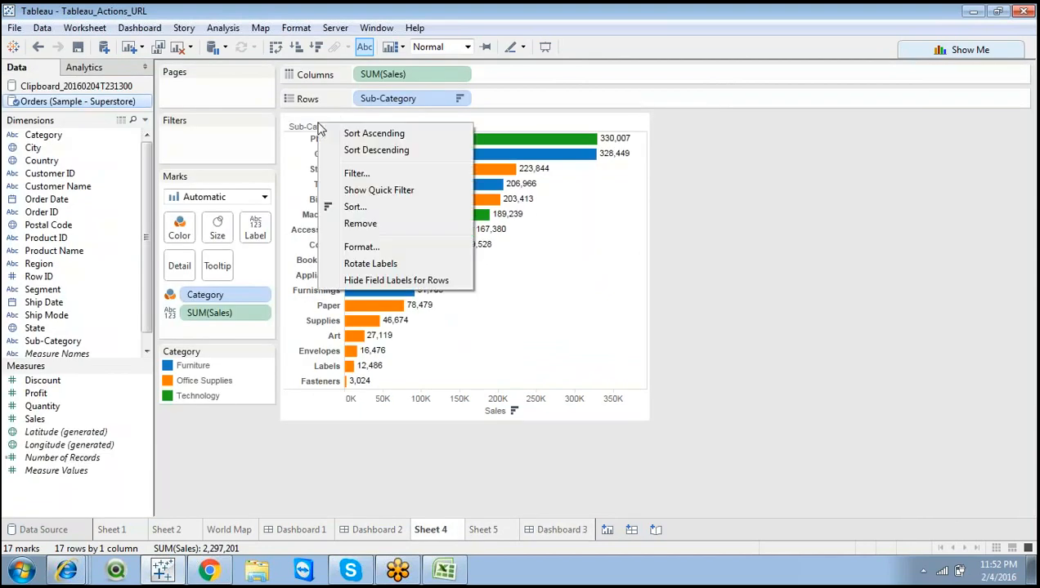
left_click(463, 103)
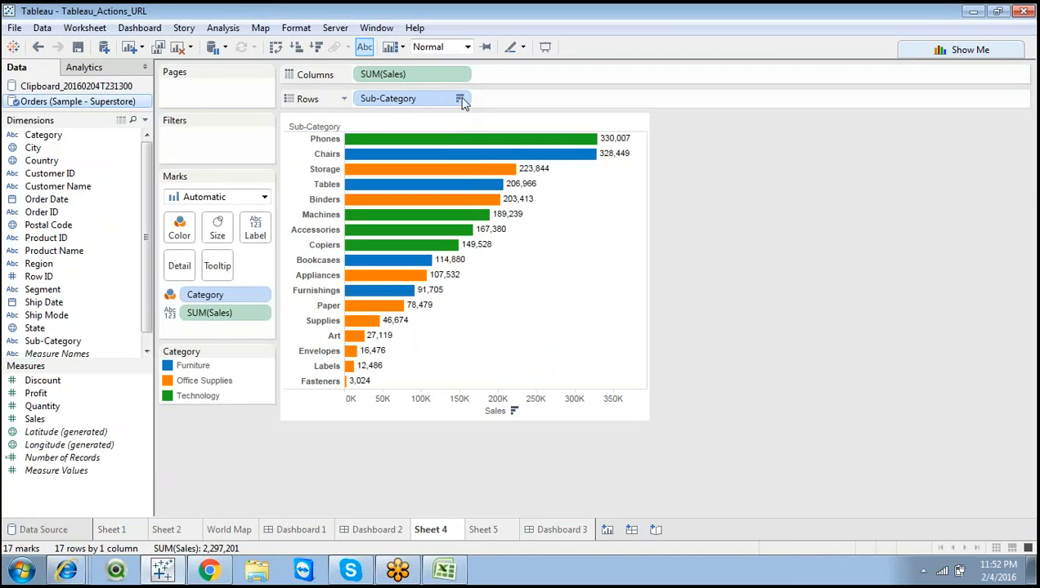
left_click(458, 99)
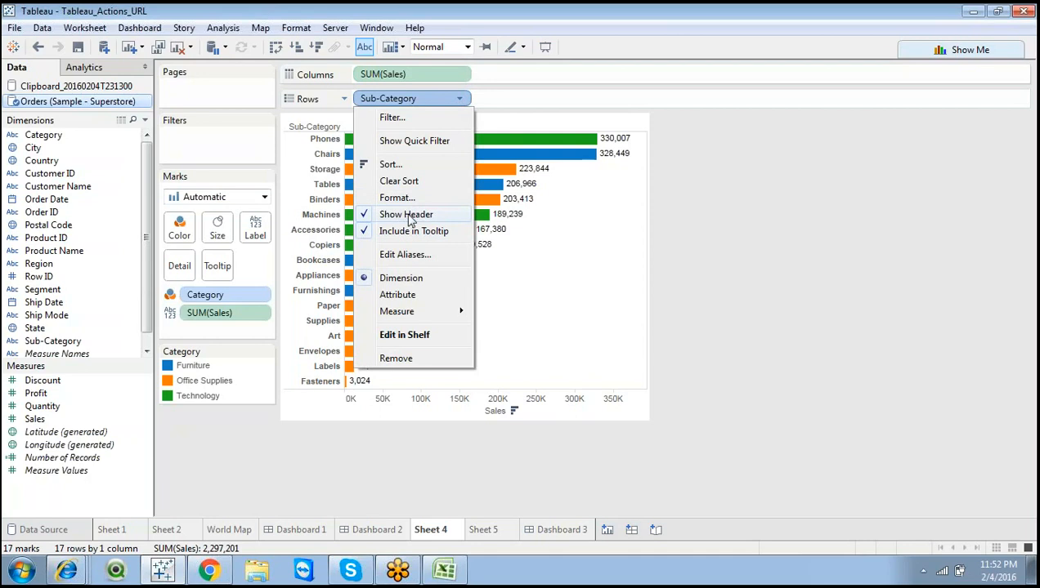
left_click(401, 215)
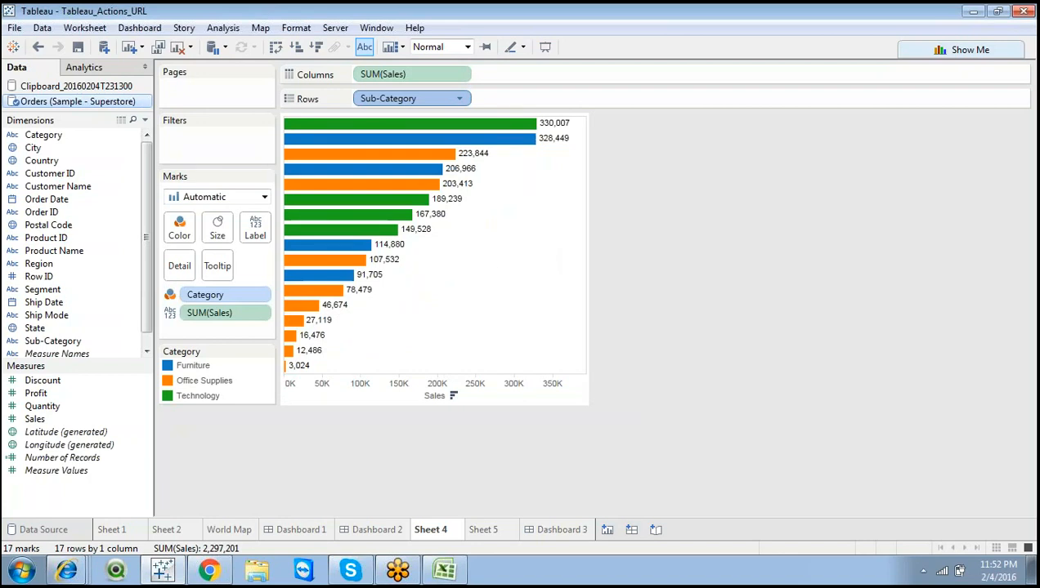
Move the floating Sheet 4 chart on Dashboard 3 against the Sheet 5 table, to about x 271, y 54
left_click(540, 530)
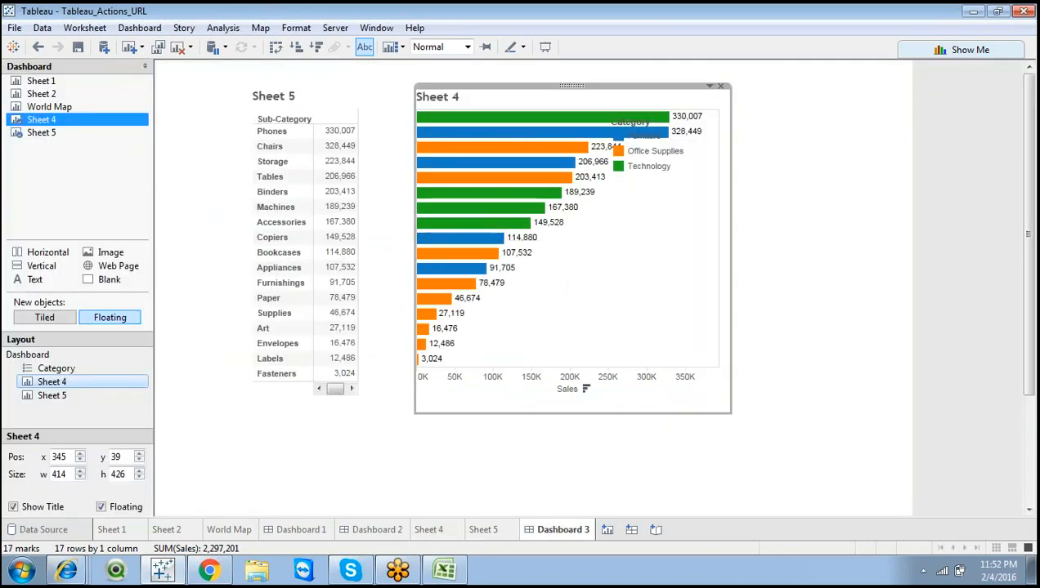
left_click_drag(579, 85, 526, 96)
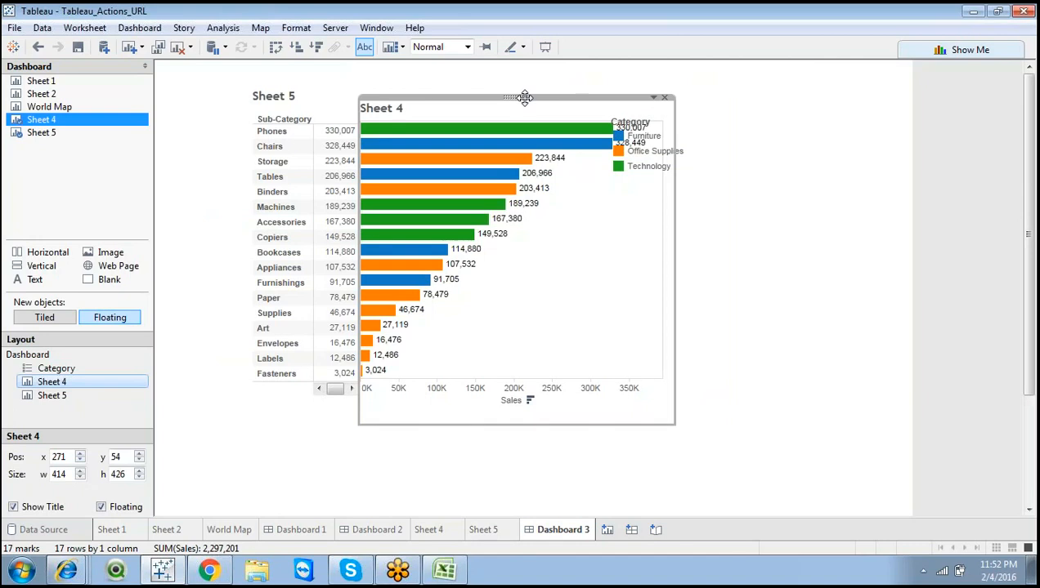
left_click(726, 320)
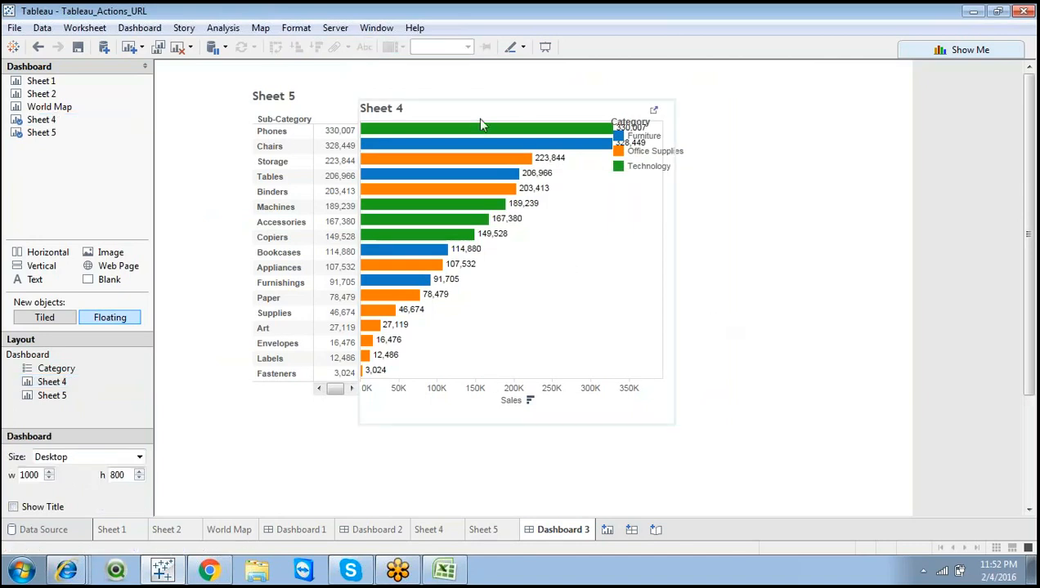
Remove the Sheet 4 chart's title text and move the chart to about x 270, y 77 so its bars line up with the table rows
double_click(406, 112)
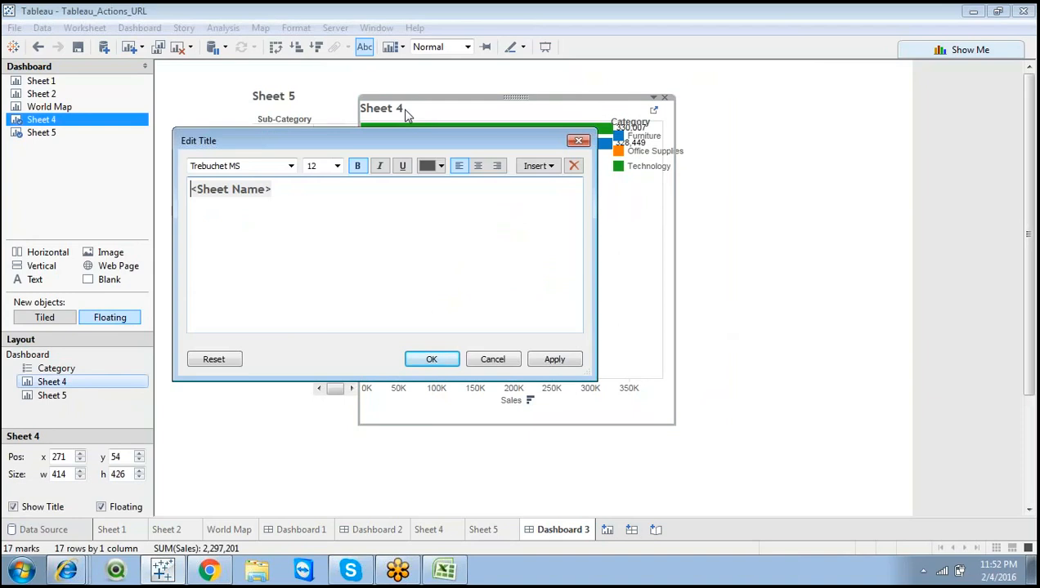
key("Delete")
key("Delete")
key("Delete")
key("Delete")
key("Delete")
key("Delete")
key("Delete")
key("Delete")
key("Delete")
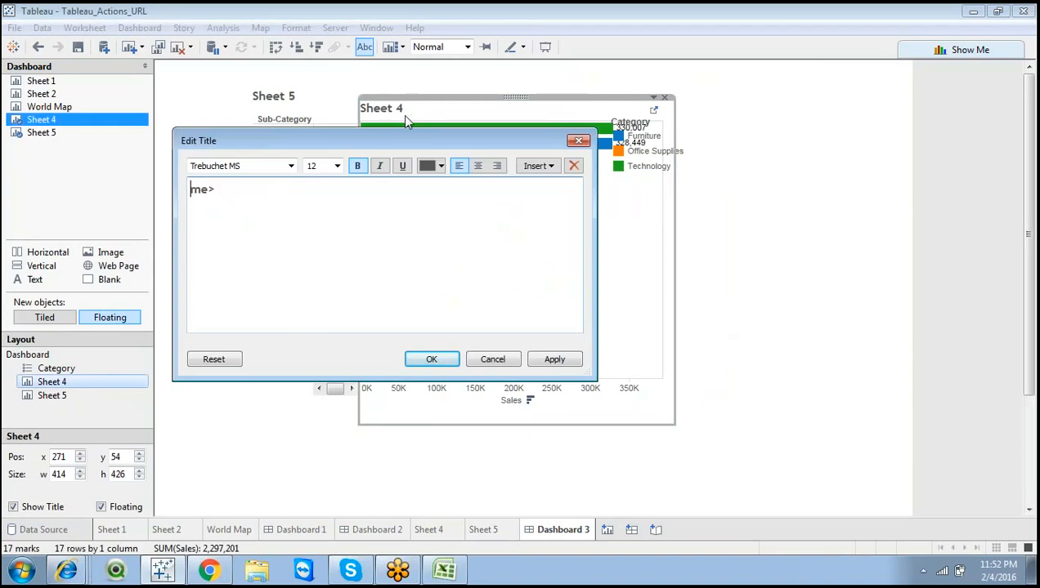
left_click(434, 360)
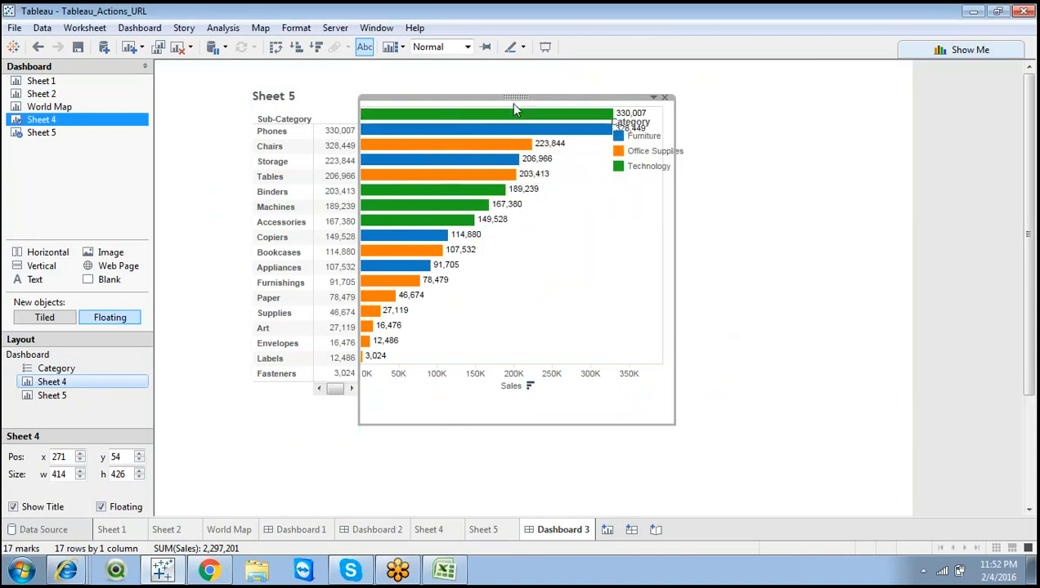
left_click_drag(516, 97, 519, 117)
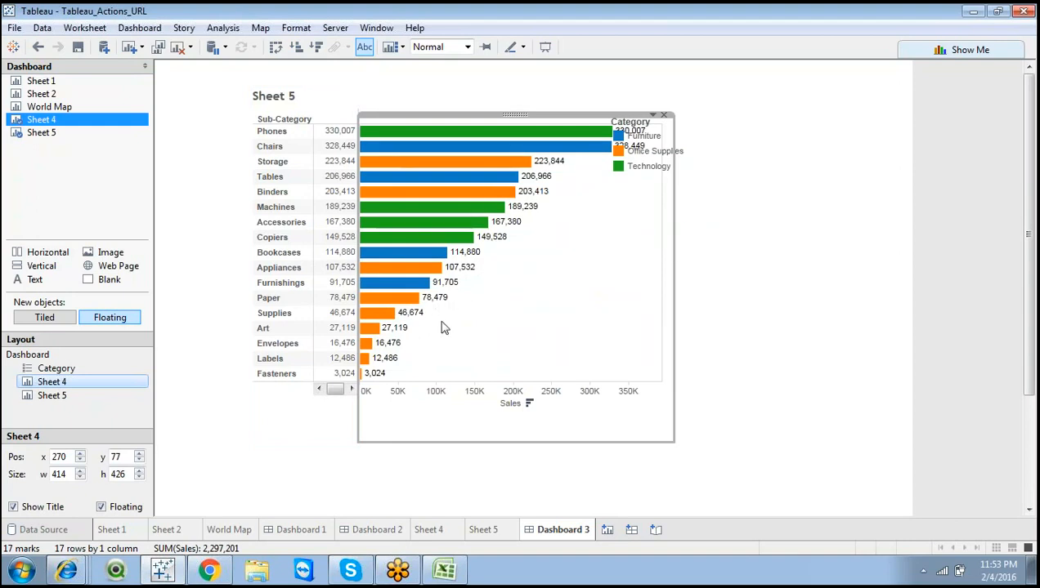
Remove the floating Category legend from Dashboard 3
left_click(650, 132)
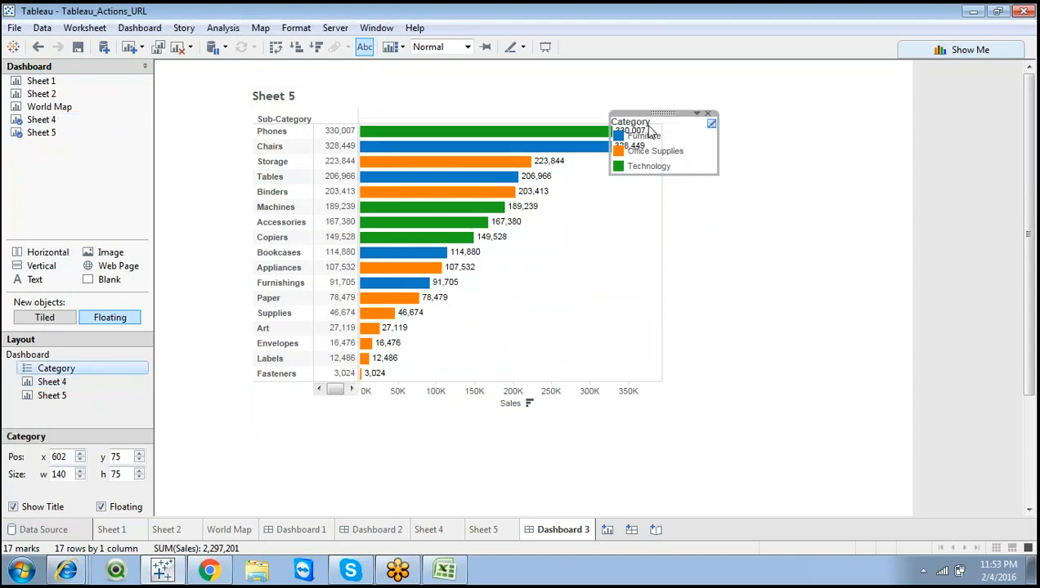
left_click(709, 114)
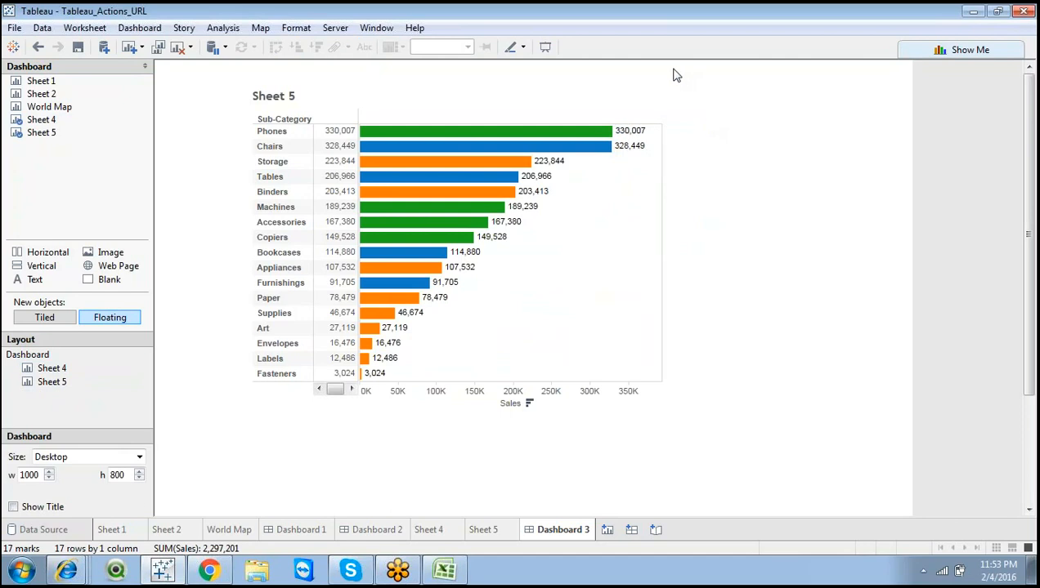
mouse_move(601, 148)
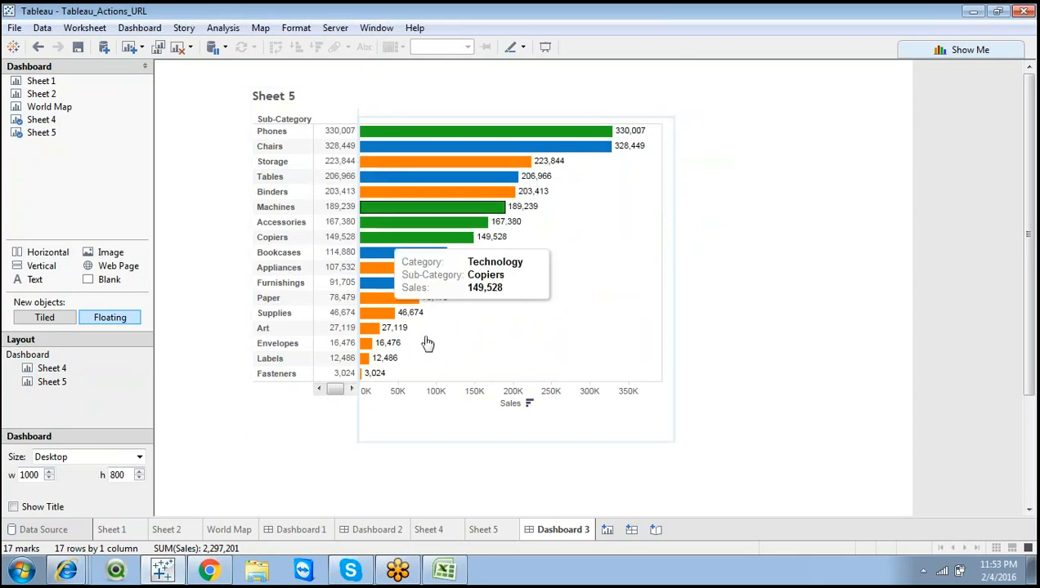
Review the separate Sheet 4 bar chart and Sheet 5 text table worksheets, and return to Dashboard 3
left_click(482, 529)
left_click(444, 529)
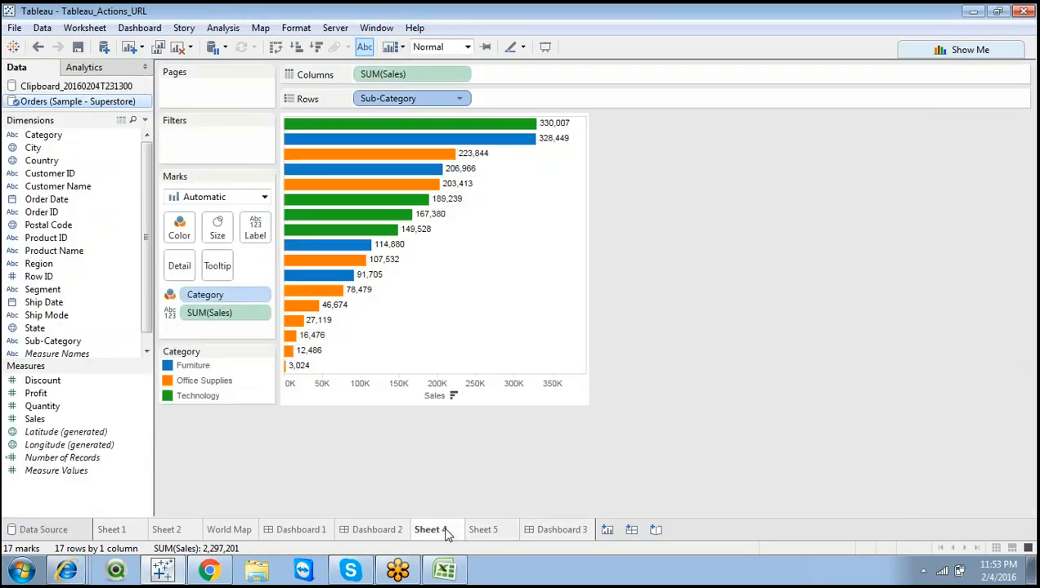
left_click(483, 529)
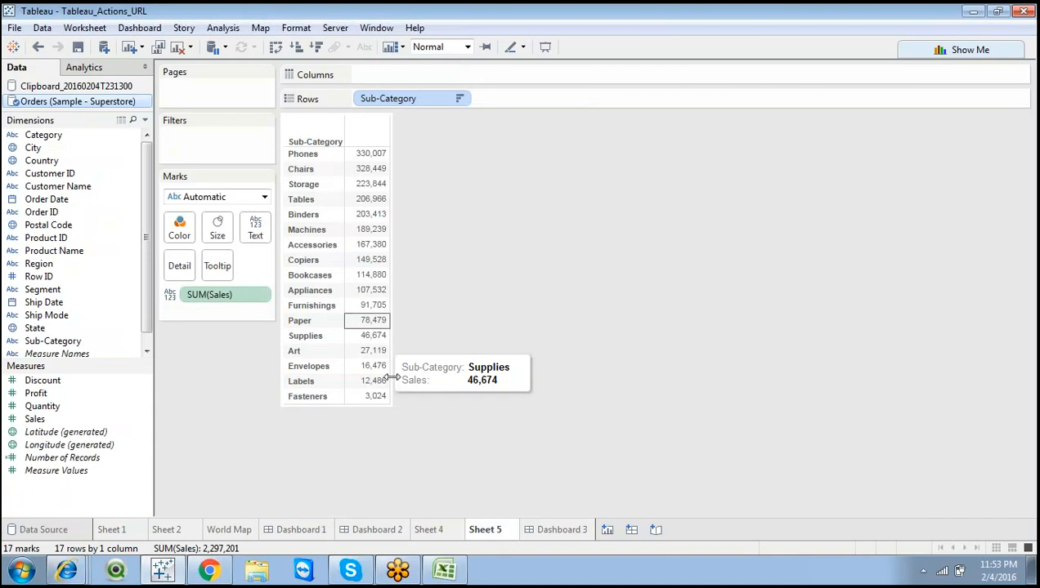
left_click(559, 529)
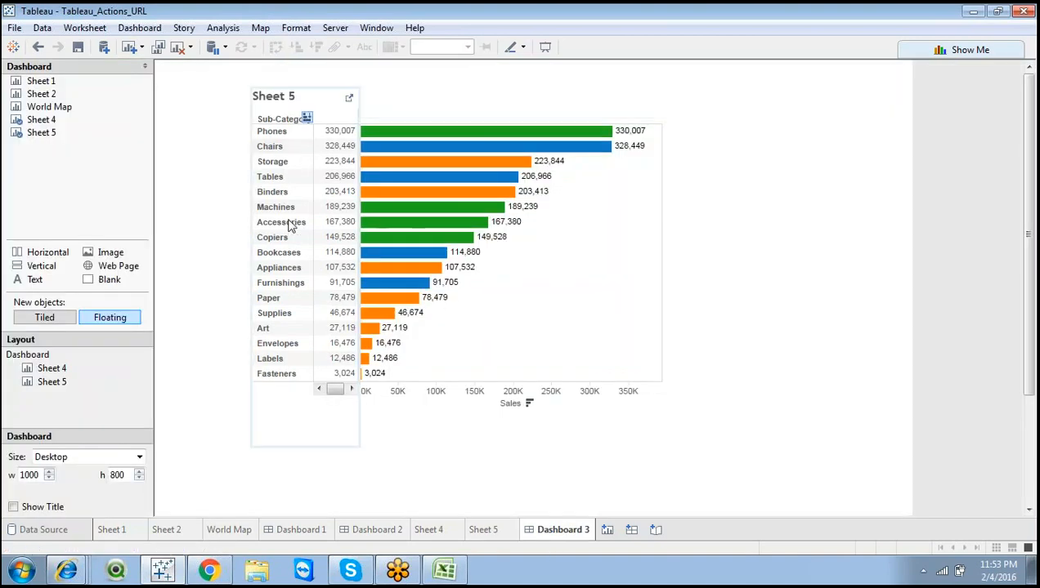
Select Chairs in the dashboard's Sheet 5 table to check whether the Sheet 4 chart responds, and clear the selection
left_click(299, 150)
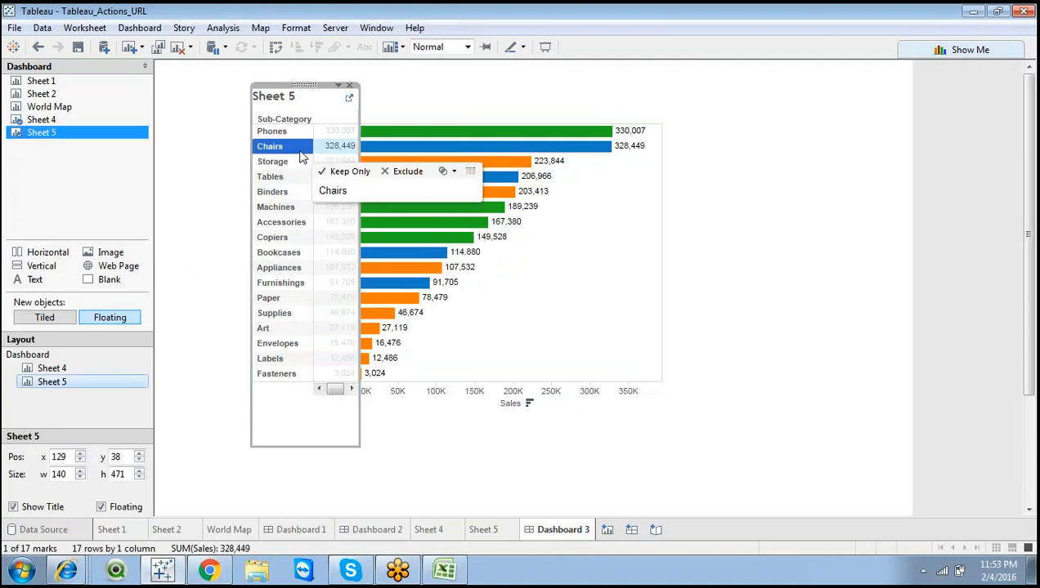
left_click(462, 117)
left_click(553, 211)
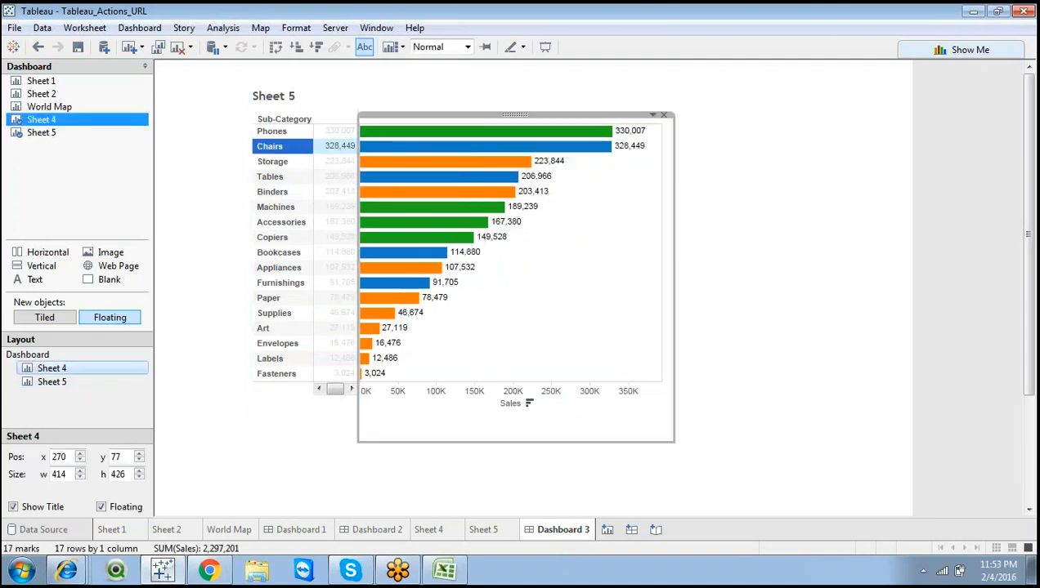
left_click(287, 394)
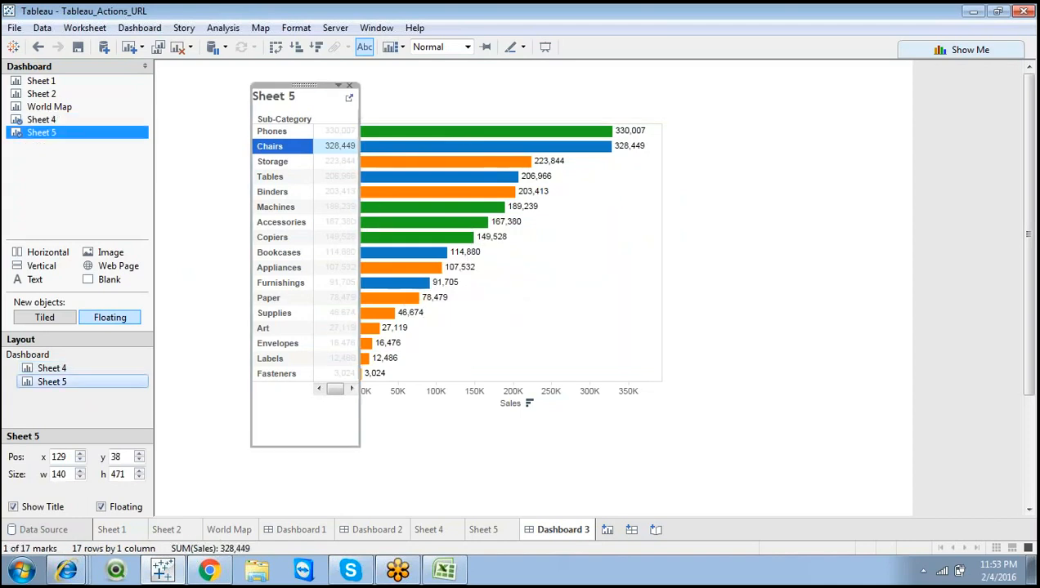
left_click(288, 394)
left_click(237, 215)
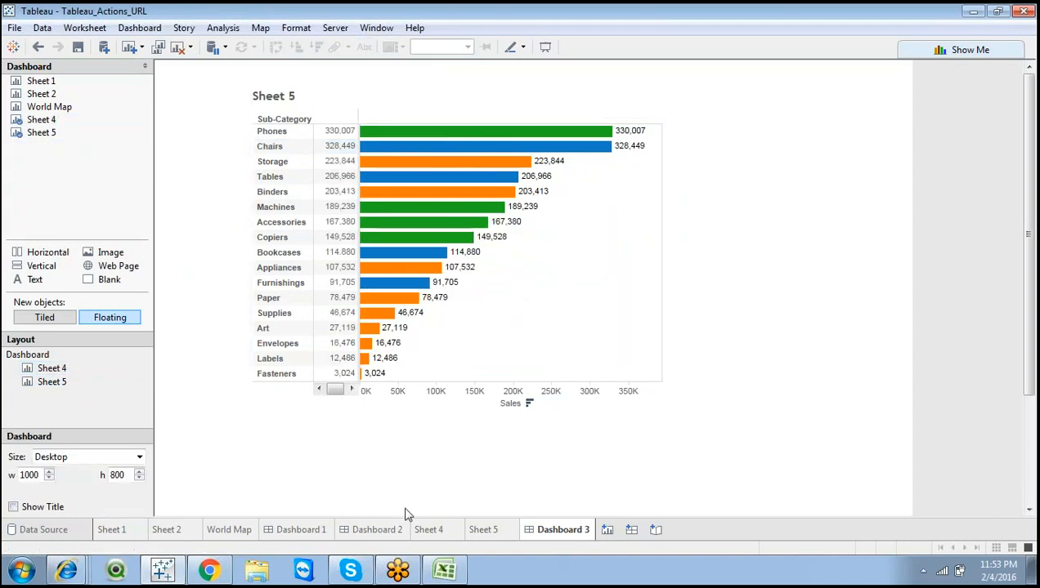
On Sheet 5, convert SUM(Sales) to discrete and place it on Rows after Sub-Category
left_click(484, 529)
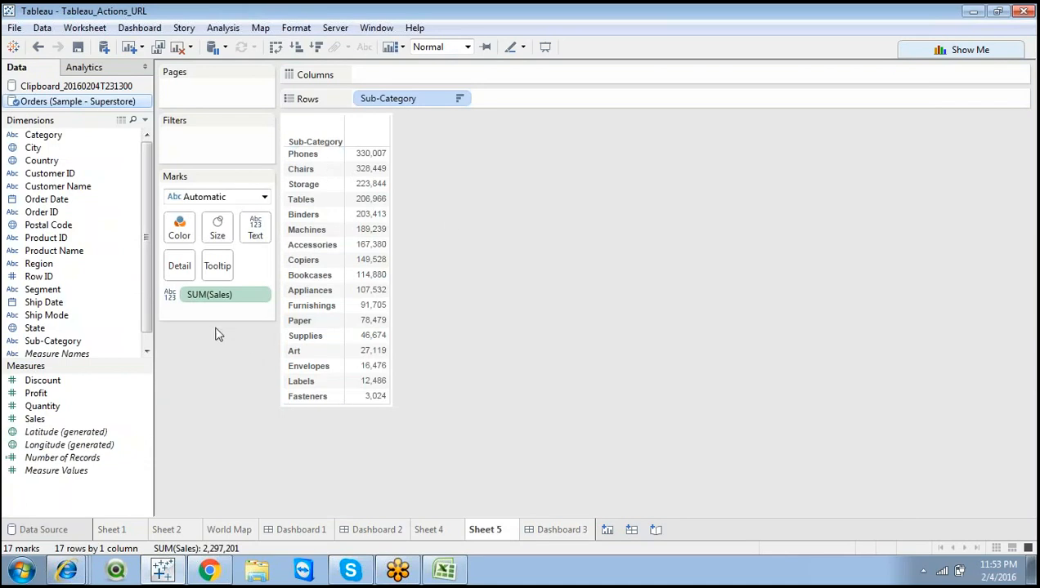
left_click_drag(262, 309, 359, 75)
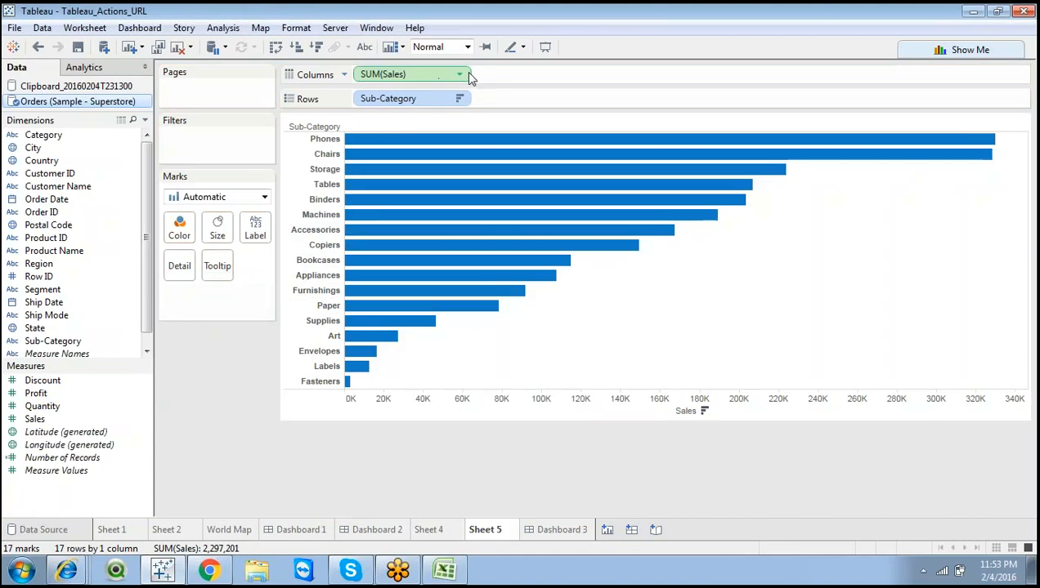
left_click(460, 74)
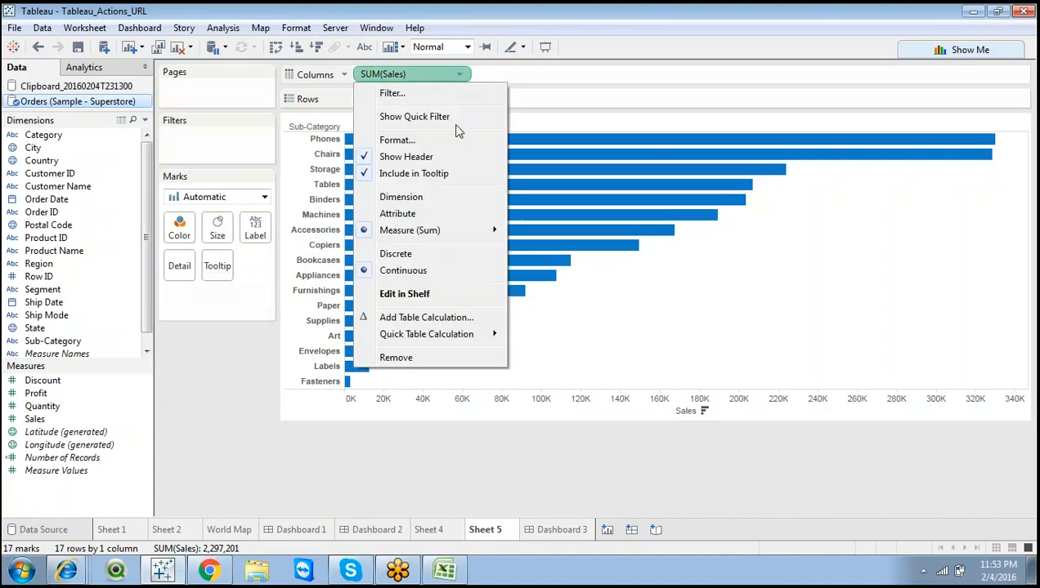
left_click(425, 253)
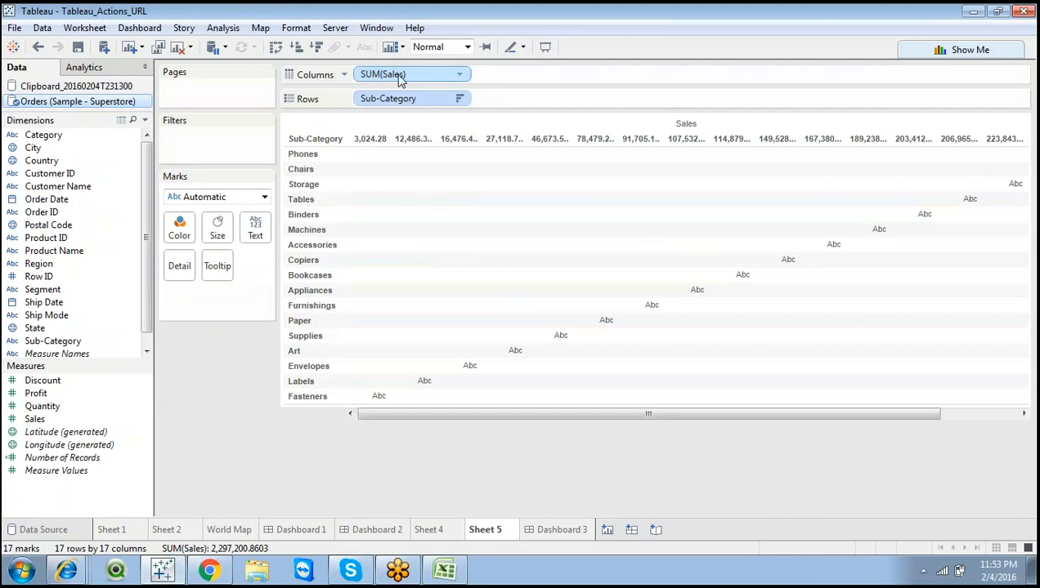
left_click_drag(399, 78, 518, 101)
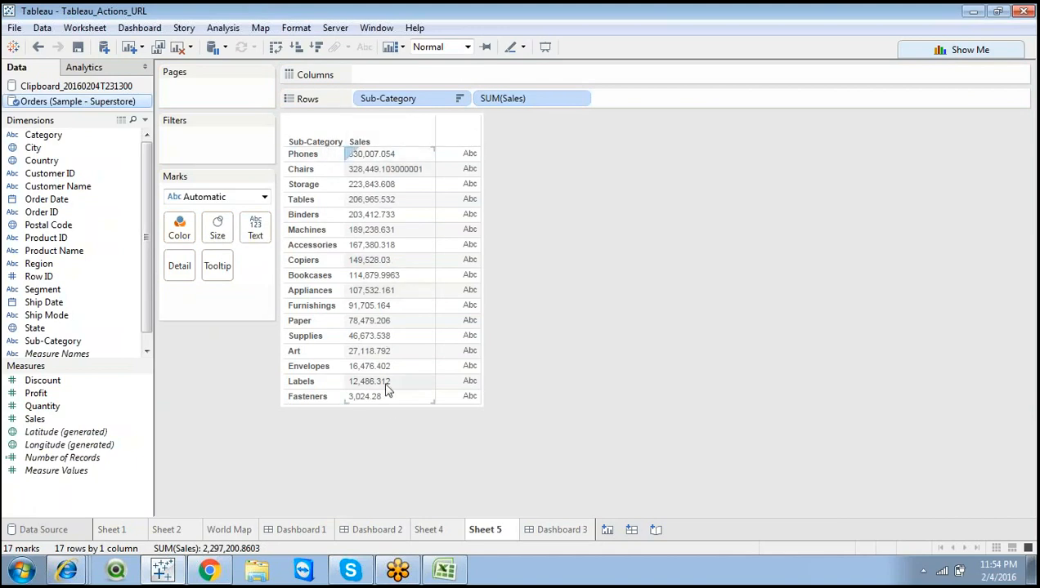
Format the discrete SUM(Sales) header values as Number (Custom) with 0 decimal places
left_click(579, 99)
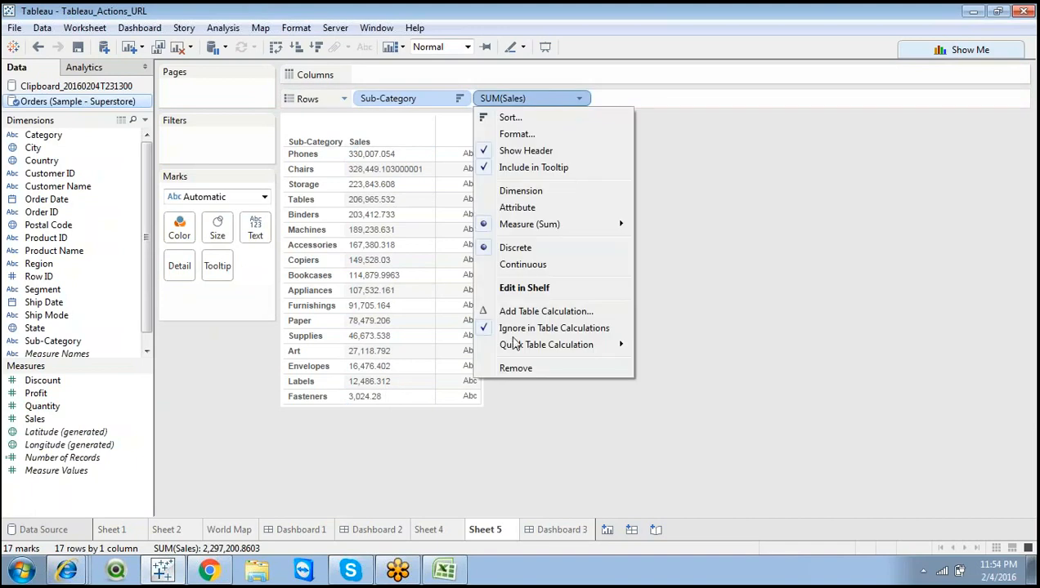
mouse_move(525, 222)
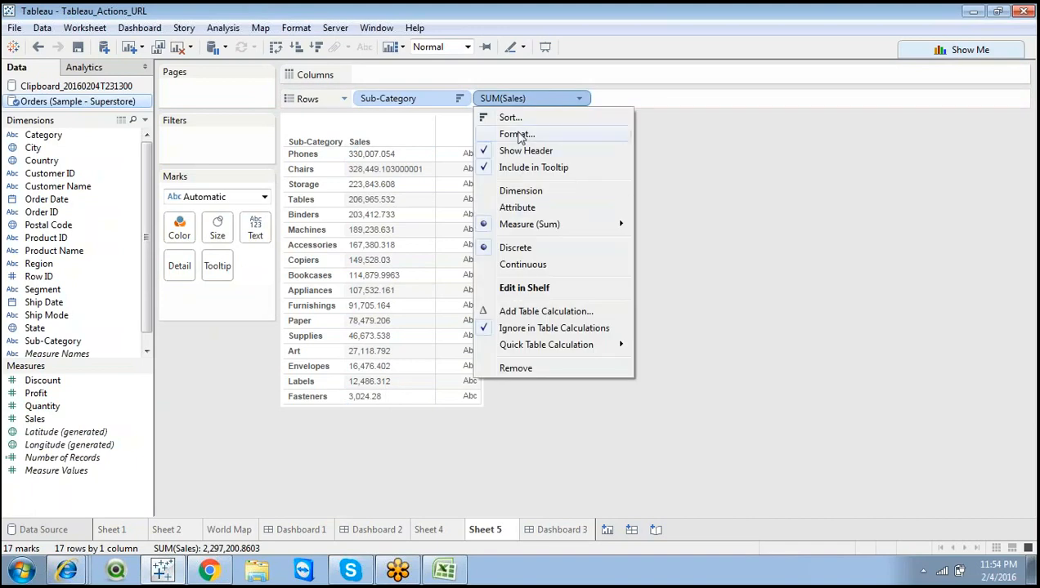
left_click(516, 134)
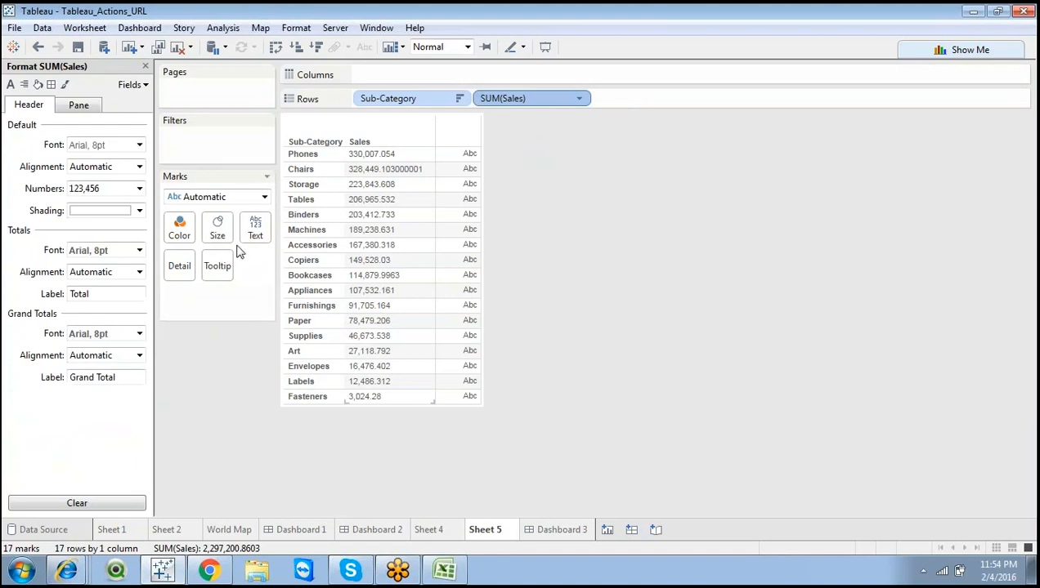
left_click(139, 190)
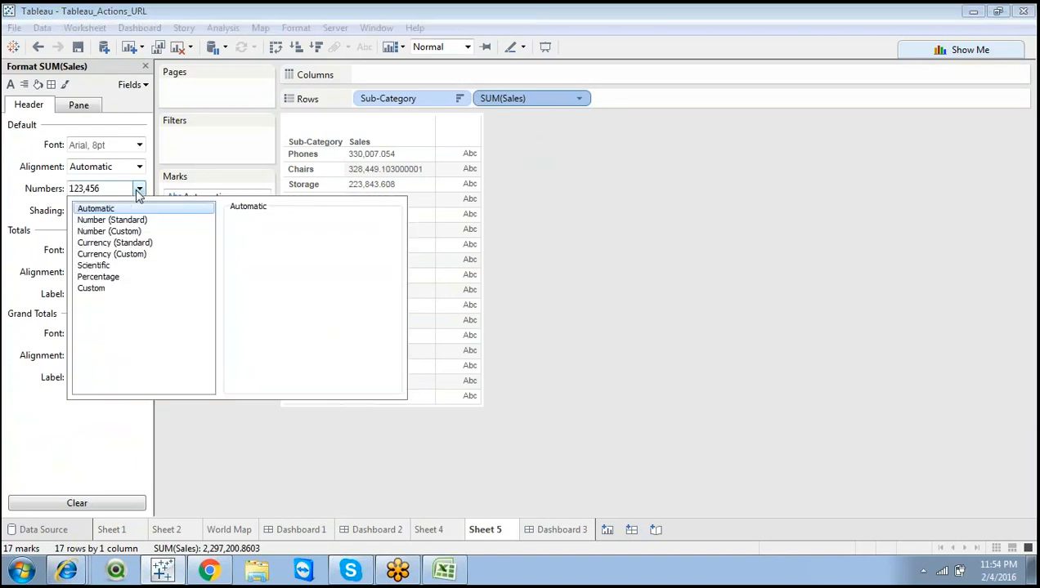
left_click(135, 233)
left_click(272, 242)
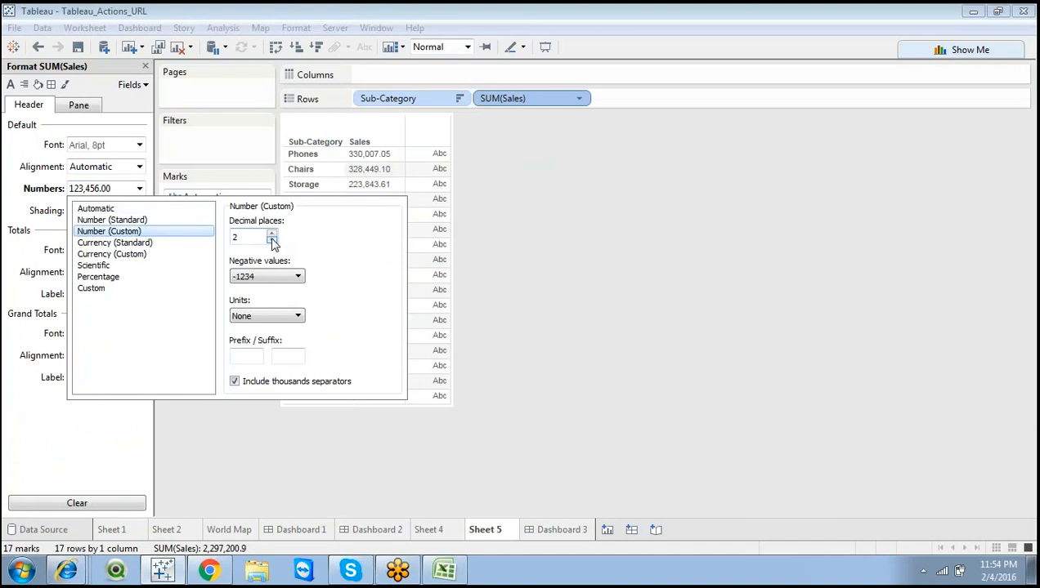
left_click(272, 241)
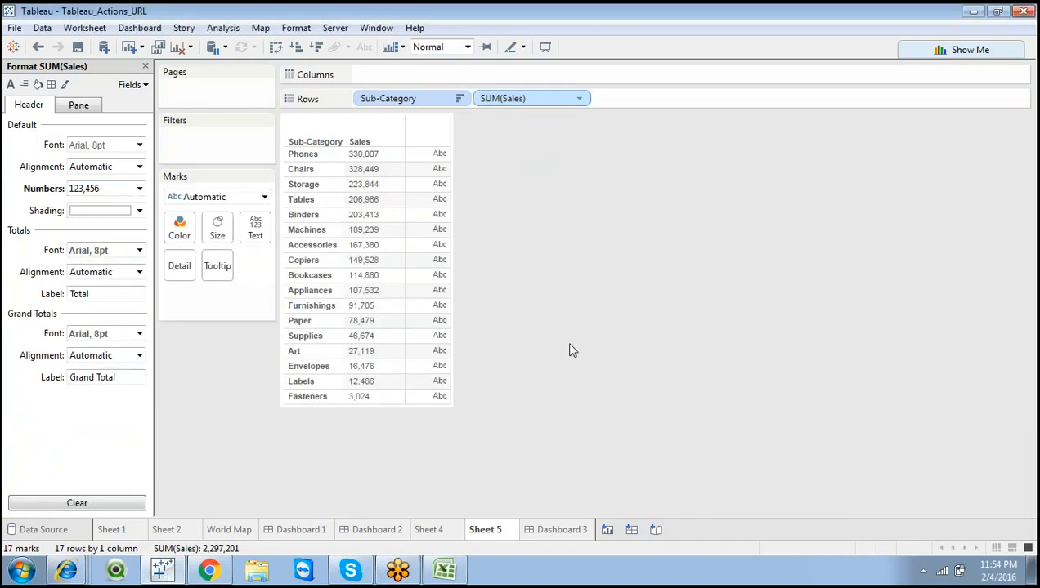
left_click(569, 351)
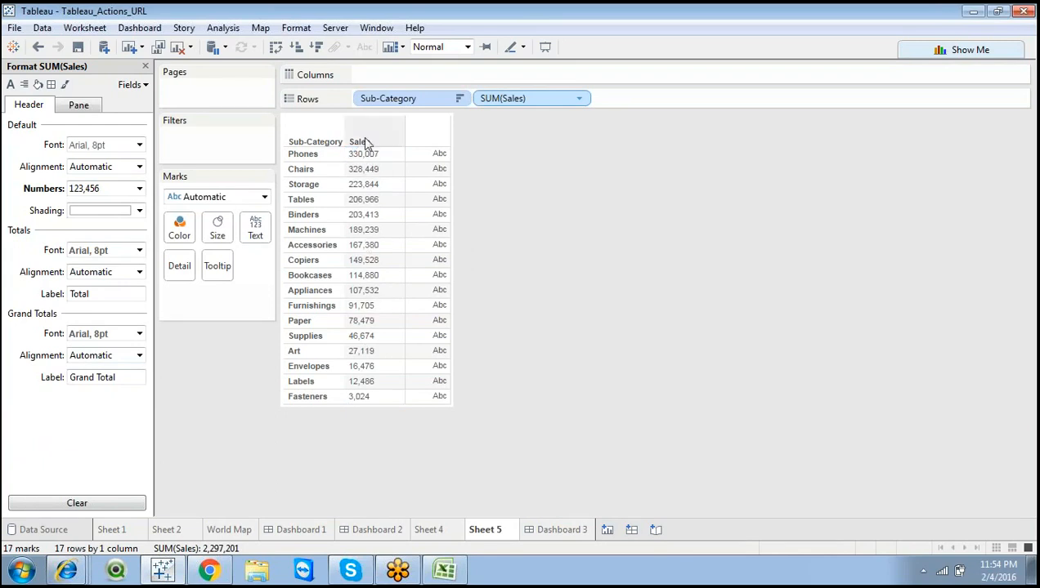
Compare the Sheet 4 chart with the reworked Sheet 5 table, and check how both look together on Dashboard 3
left_click(431, 529)
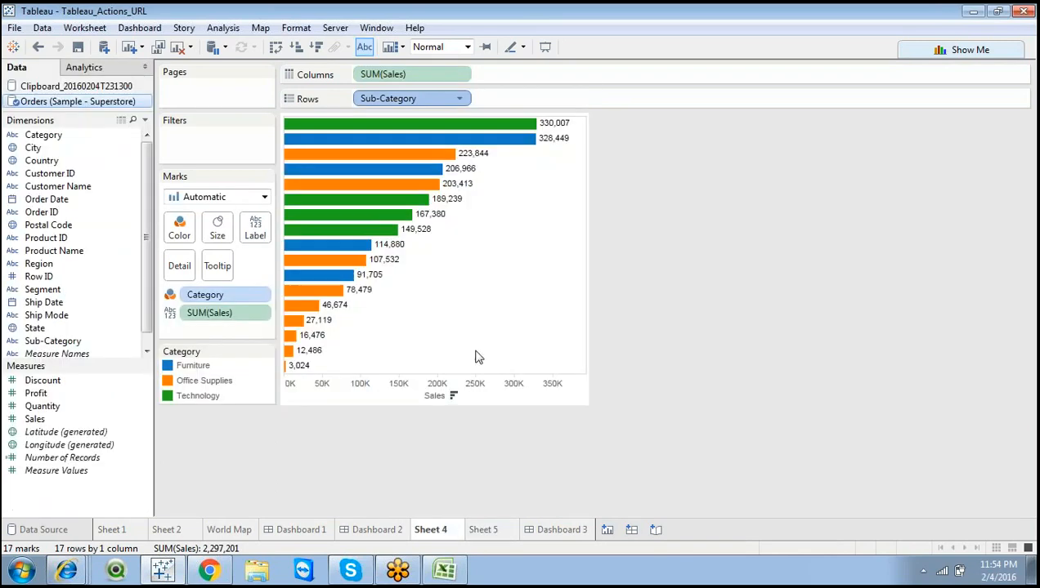
left_click(494, 532)
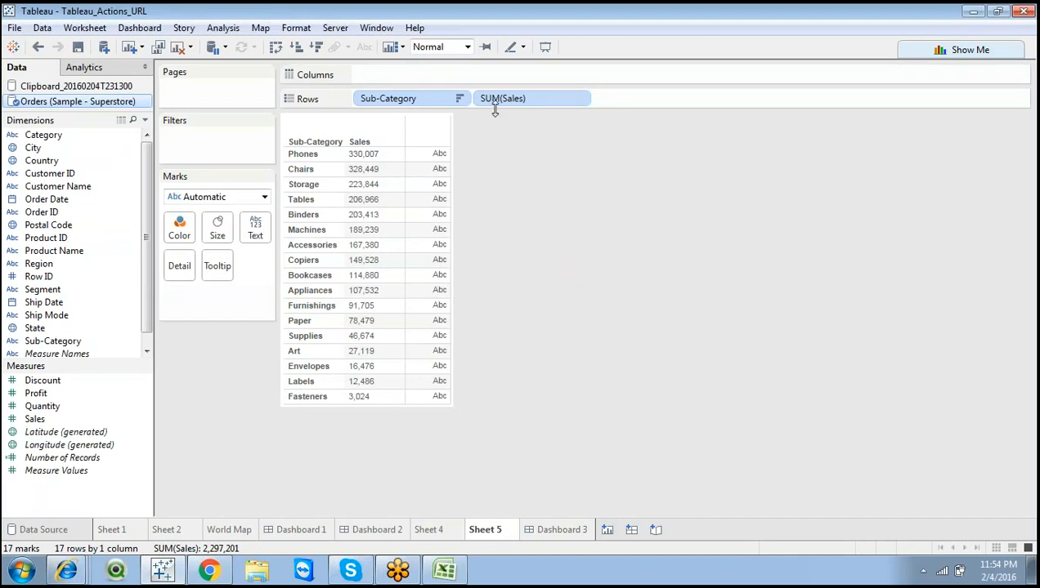
left_click(549, 532)
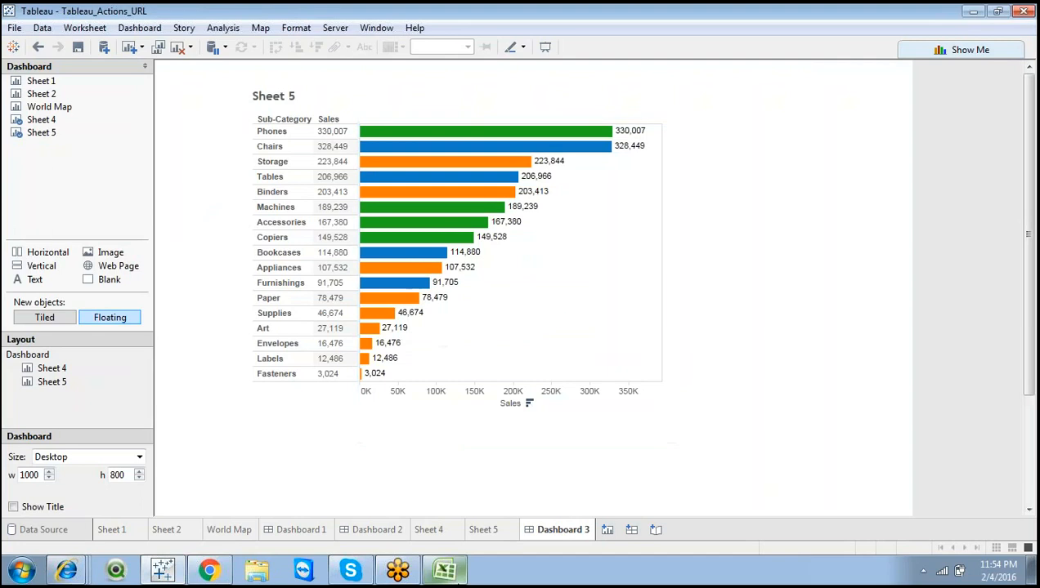
Add Sales to Columns on Sheet 5 to draw bars beside the discrete values, and narrow the chart
left_click(494, 537)
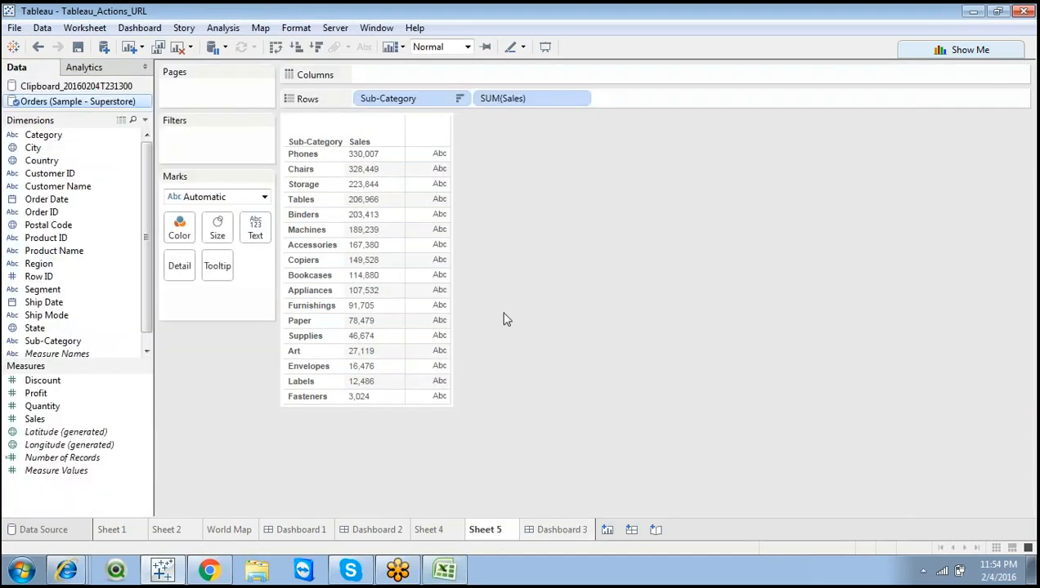
left_click_drag(62, 419, 429, 77)
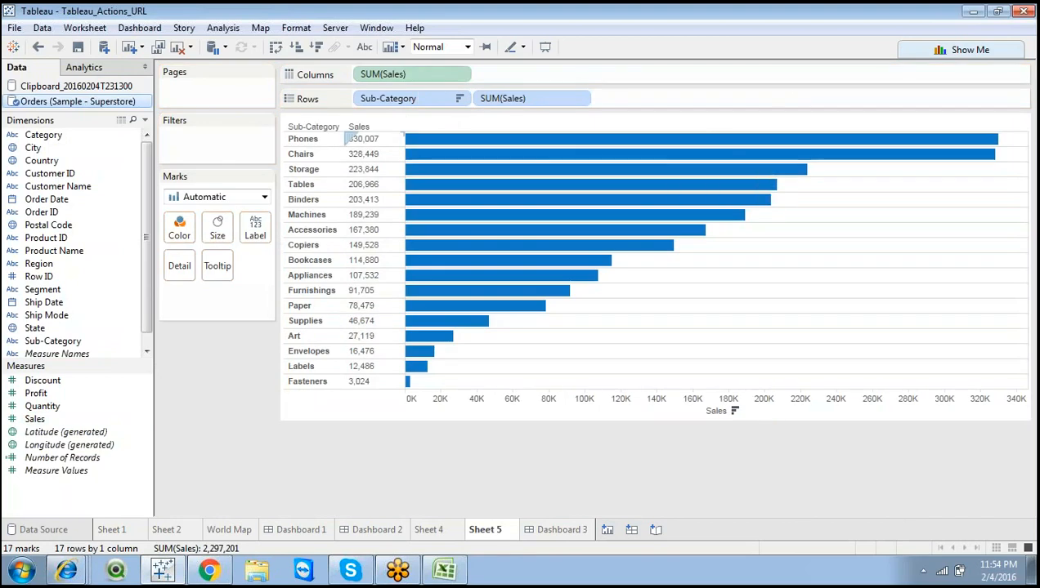
mouse_move(438, 144)
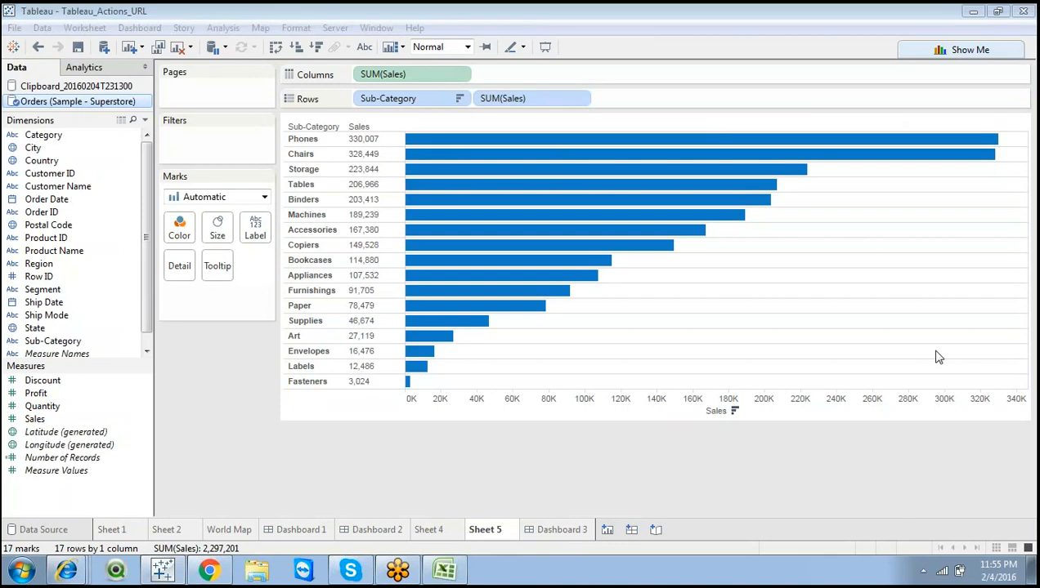
left_click_drag(1028, 182, 677, 206)
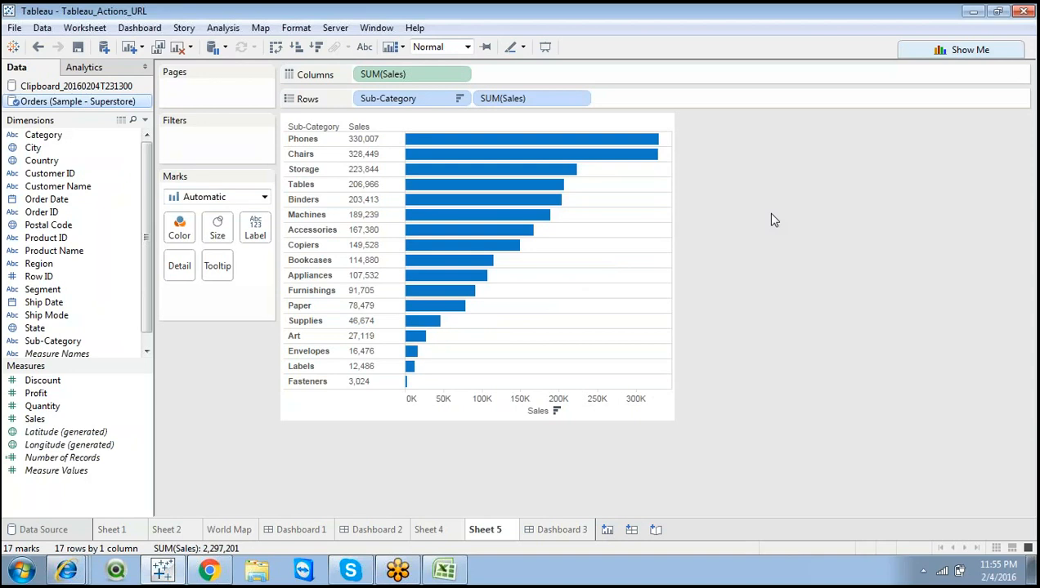
Select Sub-Category rows from Chairs down to Labels one by one to check their bar highlighting, and clear the selection
left_click(301, 153)
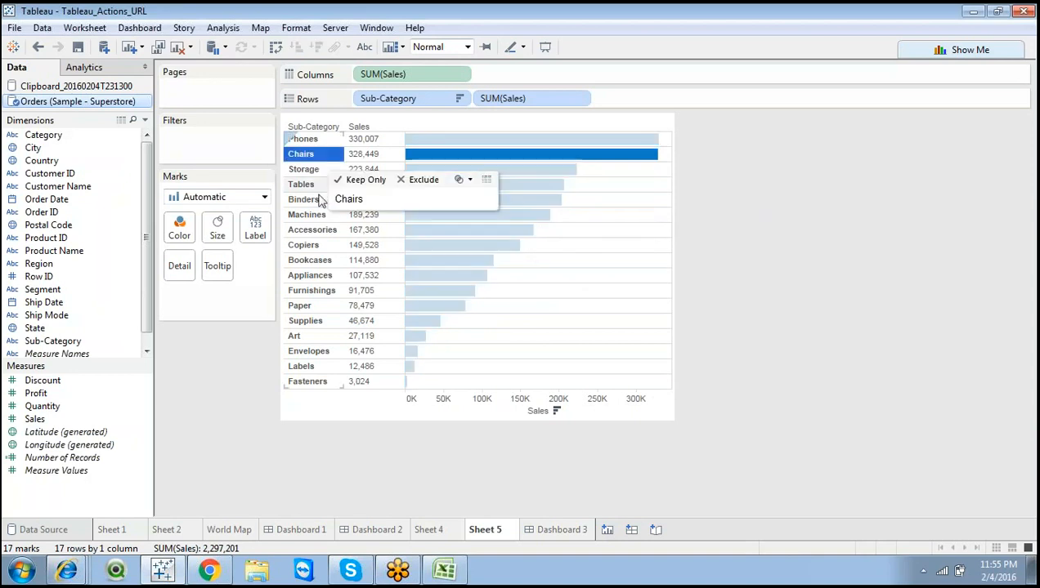
left_click(303, 169)
left_click(300, 184)
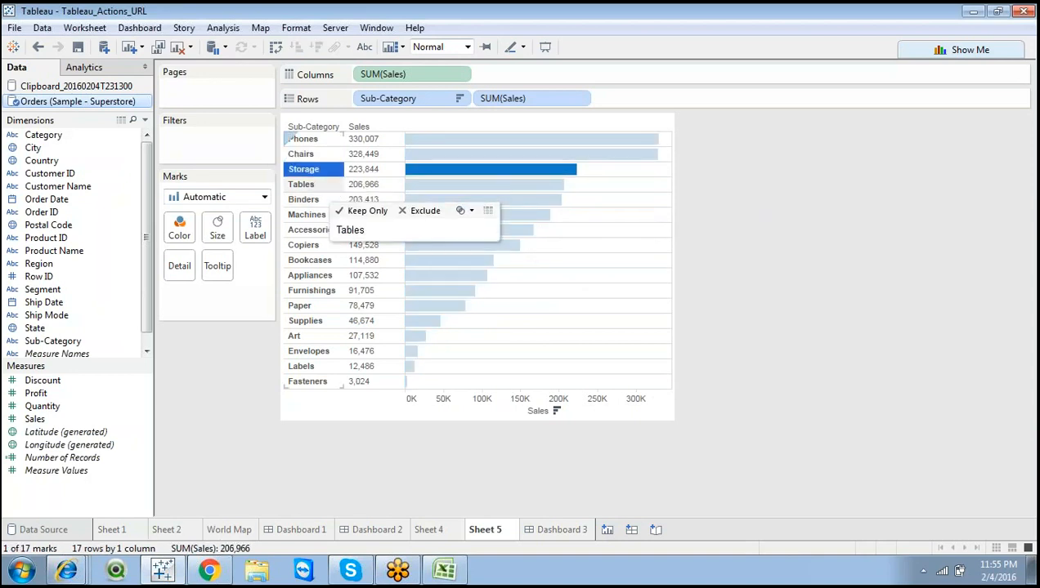
left_click(314, 260)
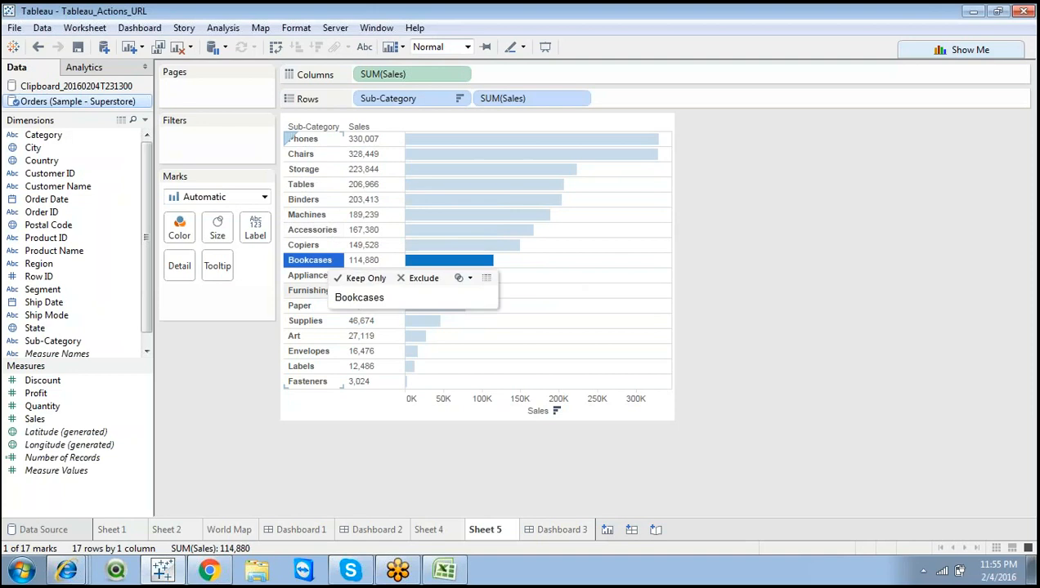
left_click(305, 320)
left_click(308, 352)
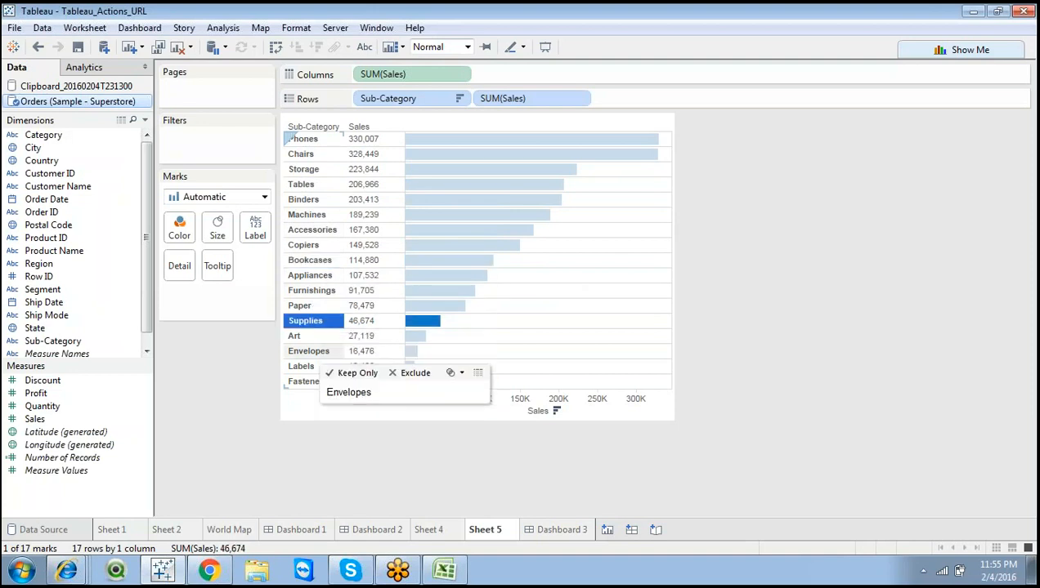
left_click(305, 367)
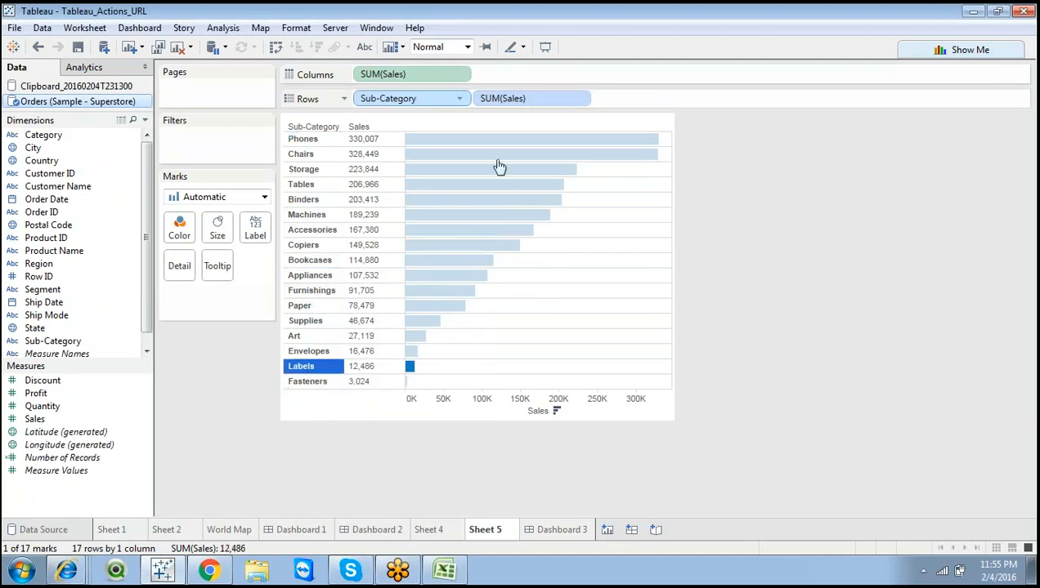
left_click(744, 270)
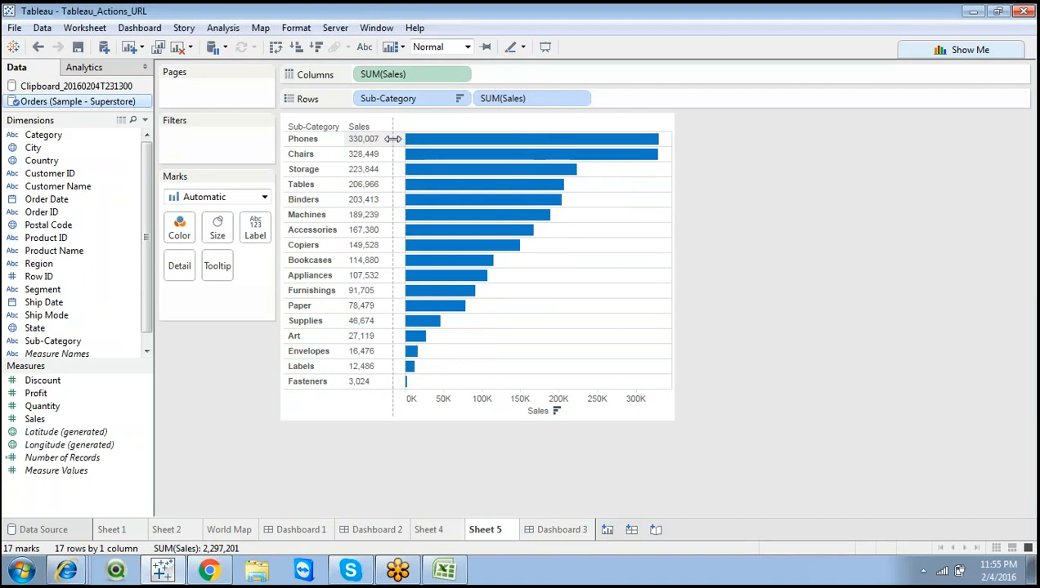
Narrow the discrete Sales value column so the bars start closer to it, and color the bars by Sales
left_click_drag(393, 139, 382, 140)
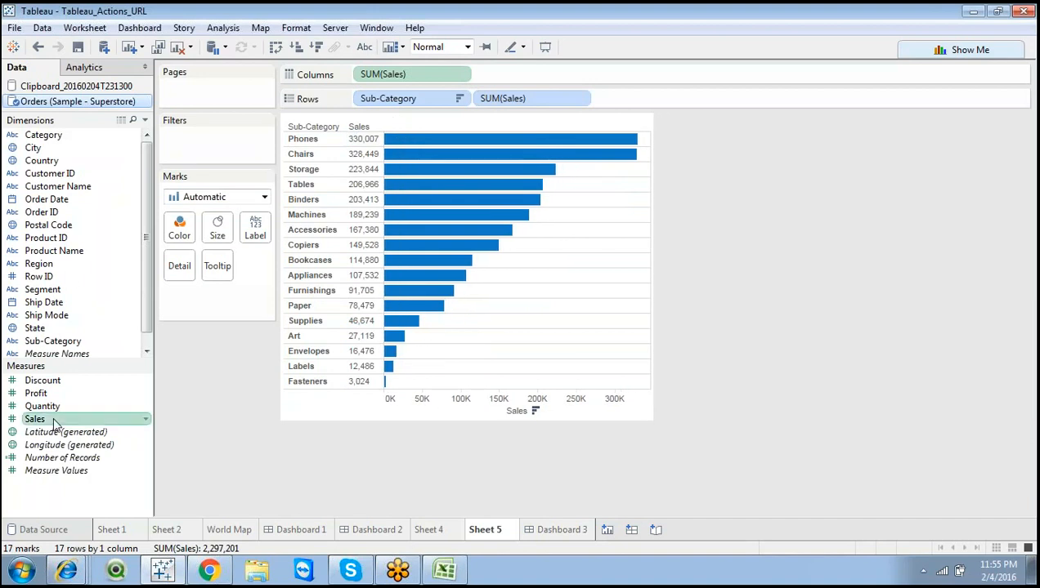
left_click_drag(34, 418, 180, 229)
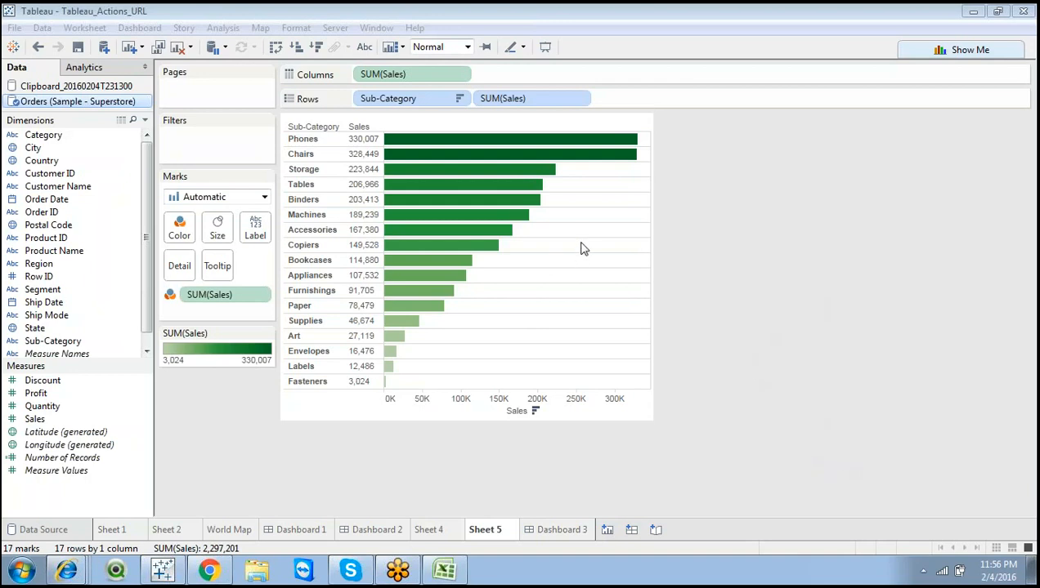
Review the field options of Sub-Category on Rows and SUM(Sales) on Columns, including the discrete or continuous setting
left_click(459, 101)
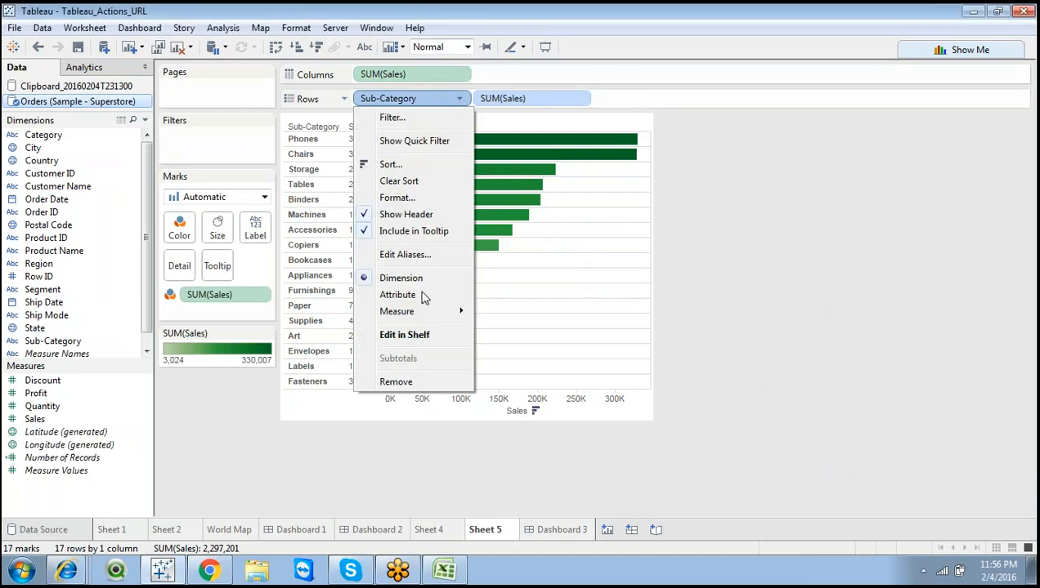
left_click(713, 217)
left_click(459, 75)
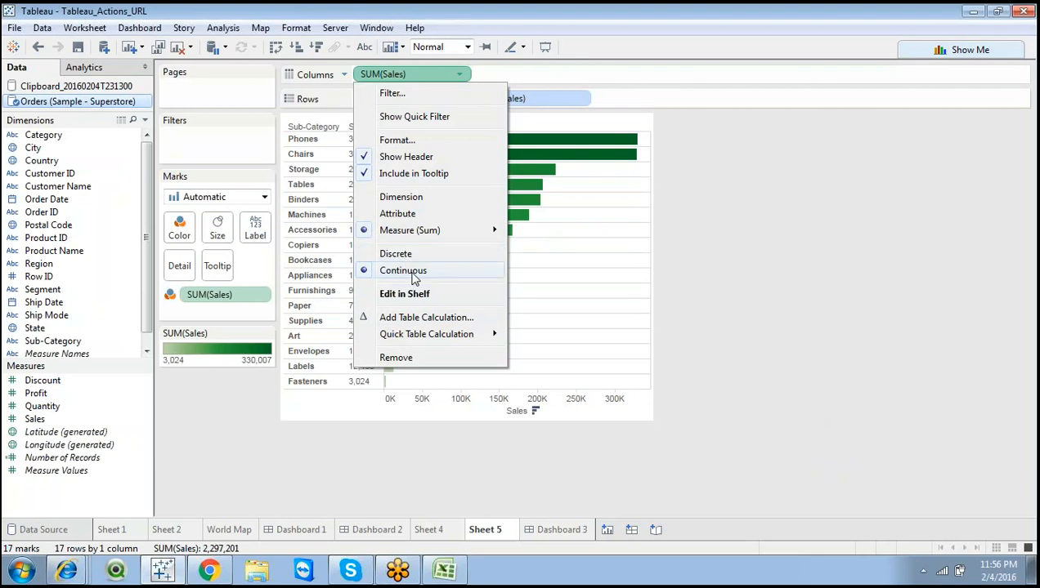
left_click(663, 198)
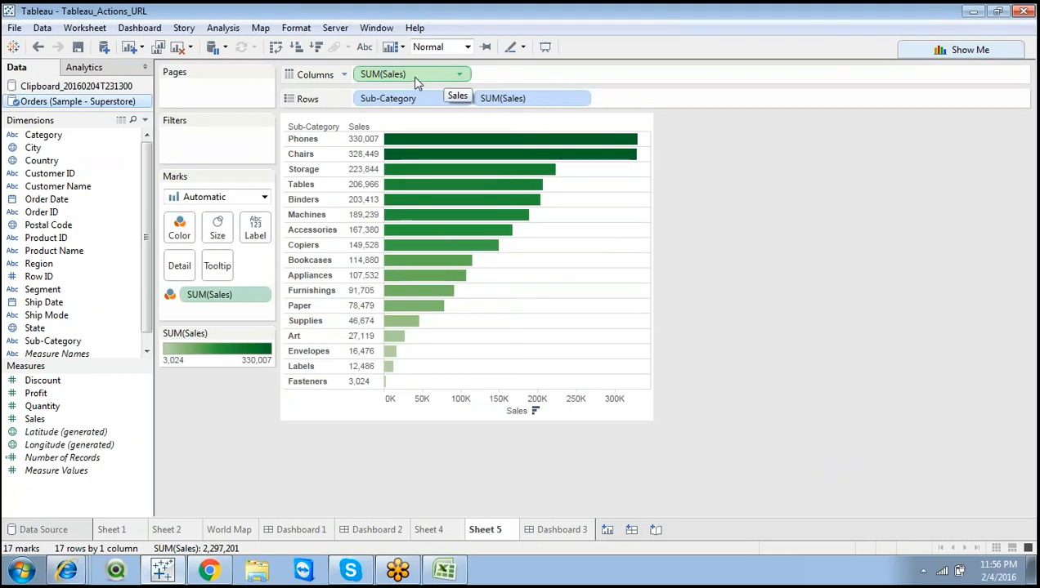
Try hiding the header of the discrete SUM(Sales) on Rows, and undo the change
left_click(579, 99)
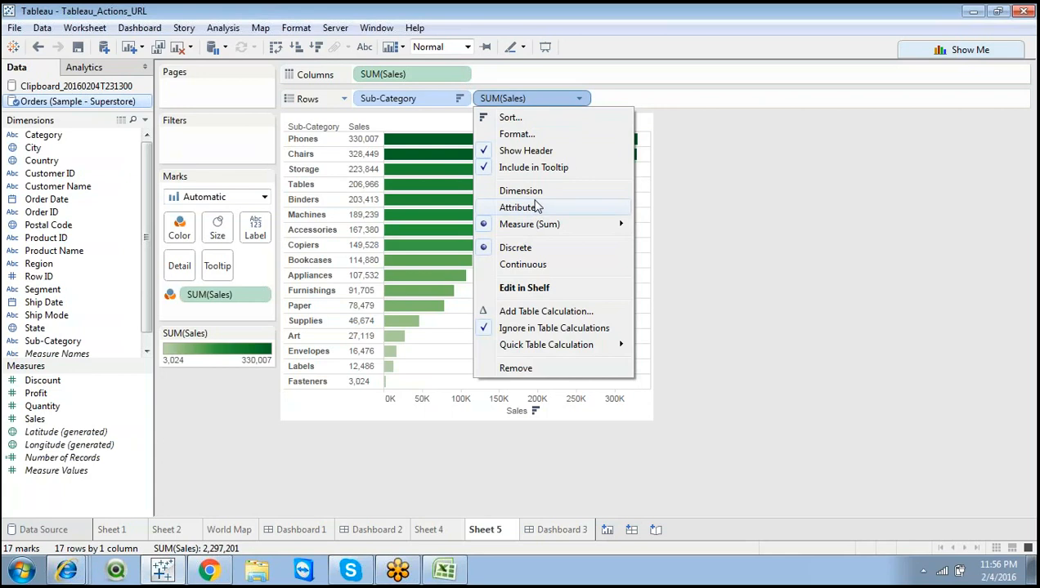
left_click(515, 157)
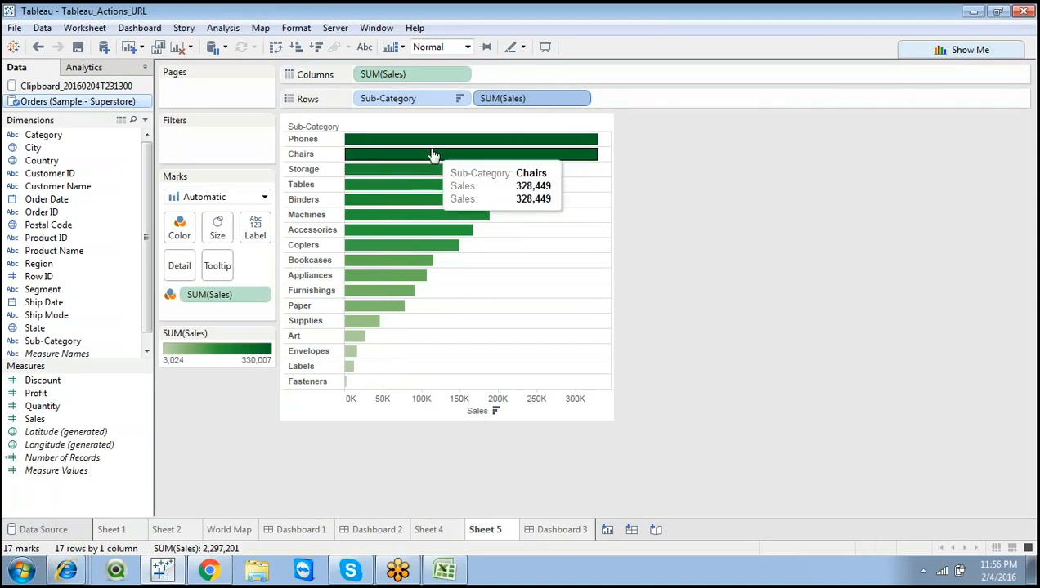
left_click(37, 49)
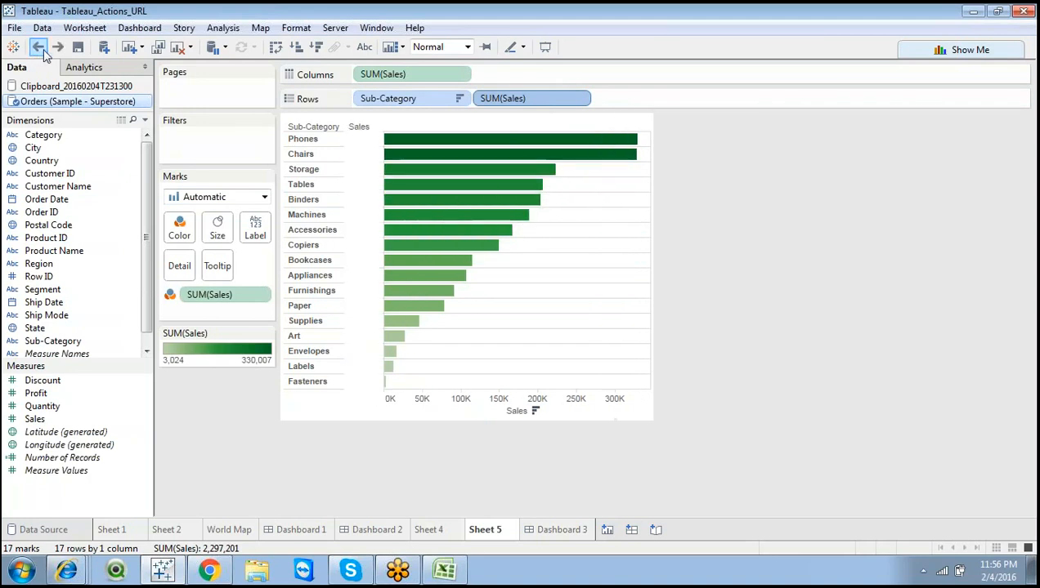